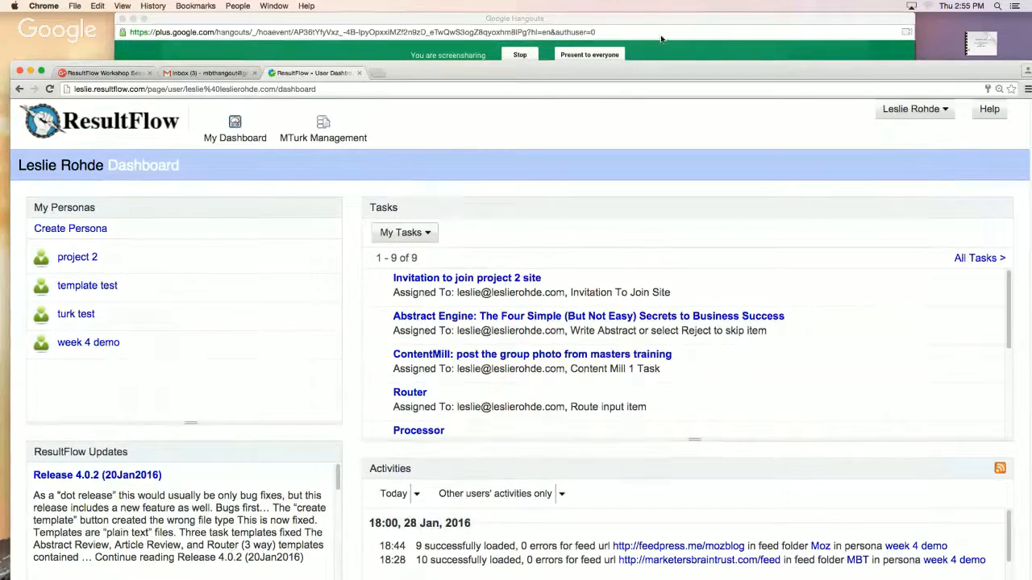
{"action": "left_click", "coordinate": [660, 37]}
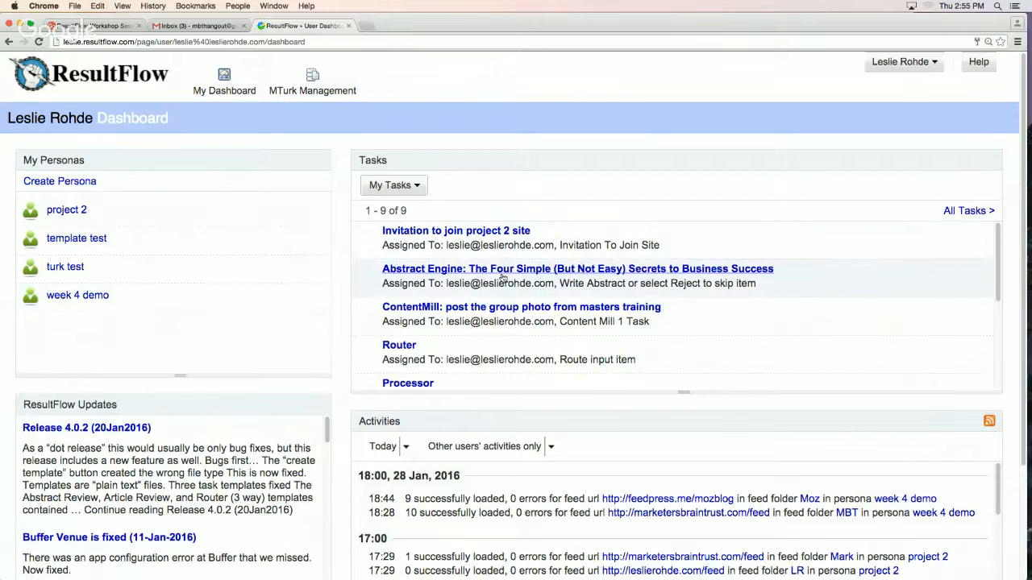
{"action": "scroll", "coordinate": [504, 284], "scroll_direction": "down", "scroll_amount": 3}
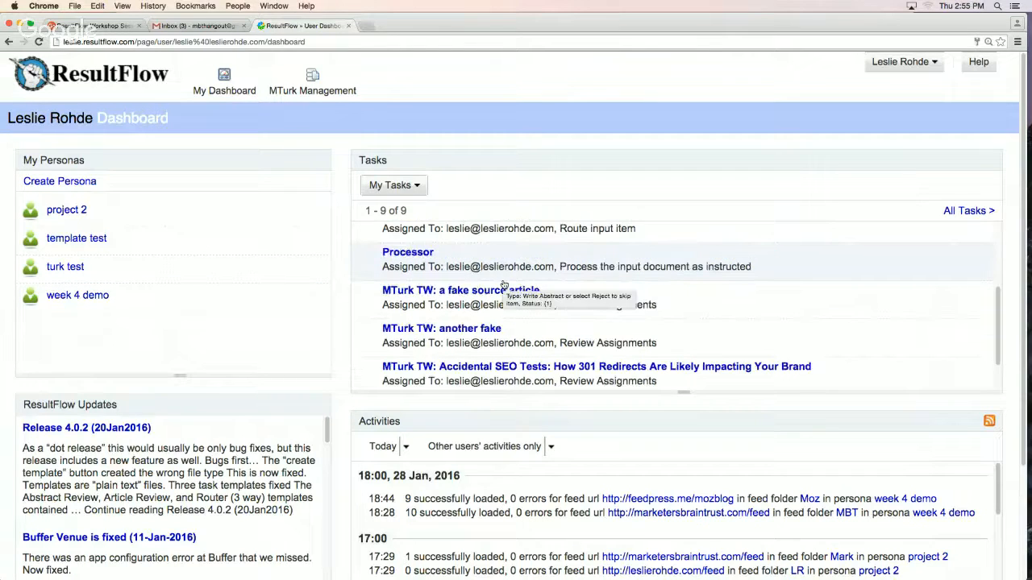
{"action": "scroll", "coordinate": [504, 284], "scroll_direction": "down", "scroll_amount": 1}
{"action": "scroll", "coordinate": [503, 284], "scroll_direction": "up", "scroll_amount": 4}
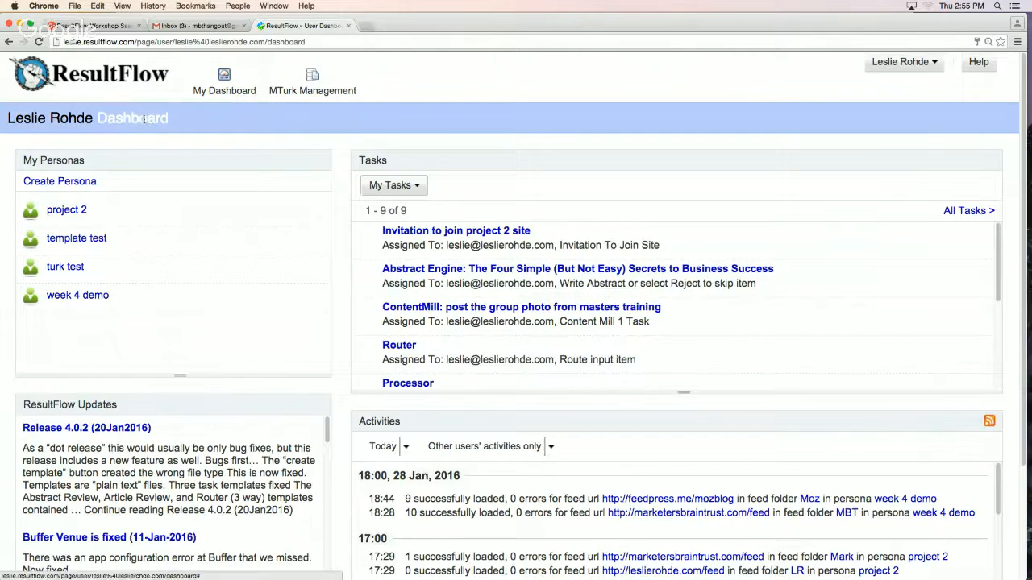
Create a persona named with the participant's first name in possessive form plus "questioon", keeping the default options, and open its members list
{"action": "left_click", "coordinate": [73, 182]}
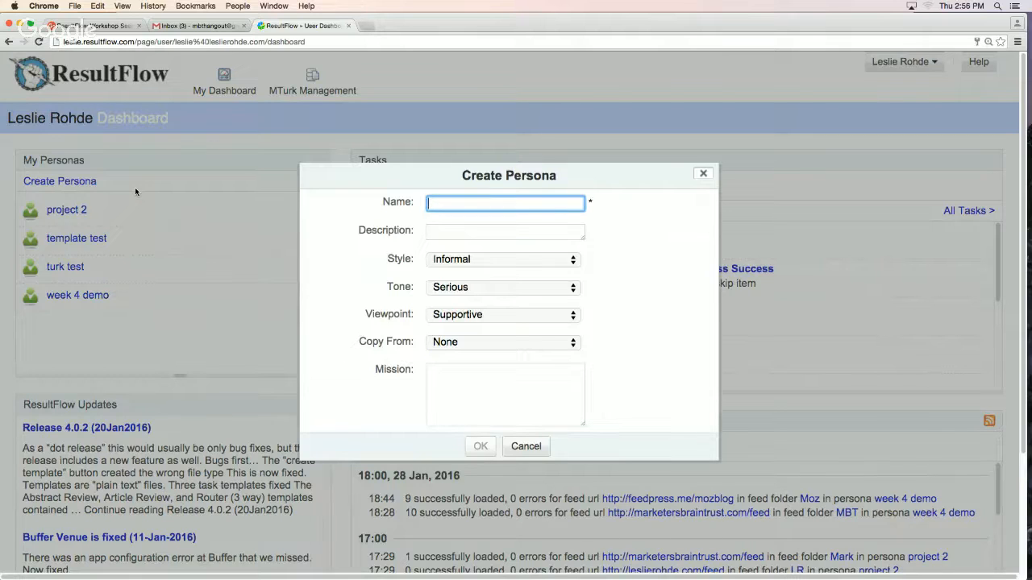
{"action": "type", "text": "Karlym"}
{"action": "key", "text": "BackSpace"}
{"action": "type", "text": "ns ques"}
{"action": "type", "text": "tions"}
{"action": "key", "text": "Return"}
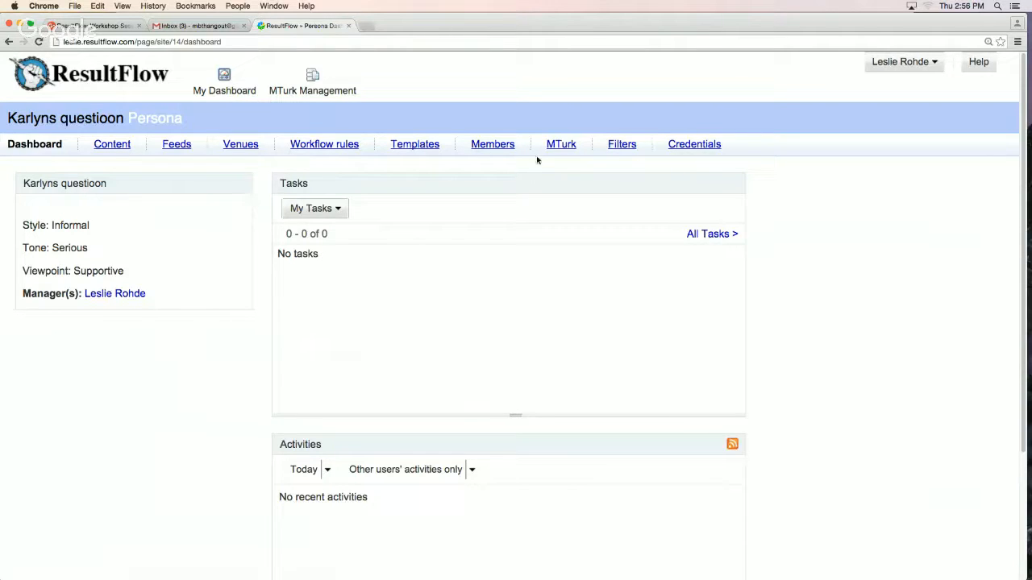
{"action": "left_click", "coordinate": [497, 148]}
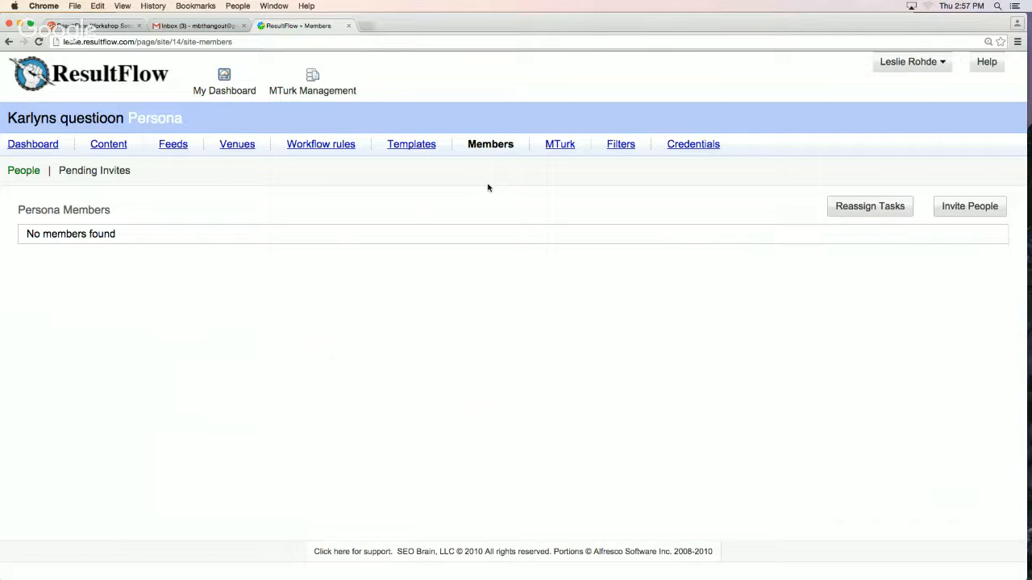
From the user dashboard, rename the new persona to the participant's first name followed by 1
{"action": "left_click", "coordinate": [226, 95]}
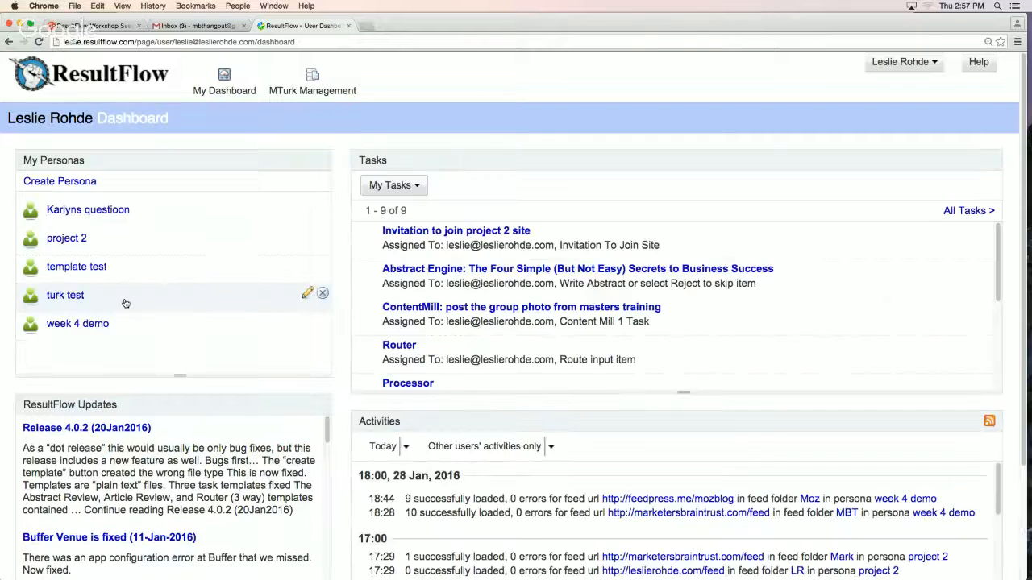
{"action": "left_click", "coordinate": [307, 210]}
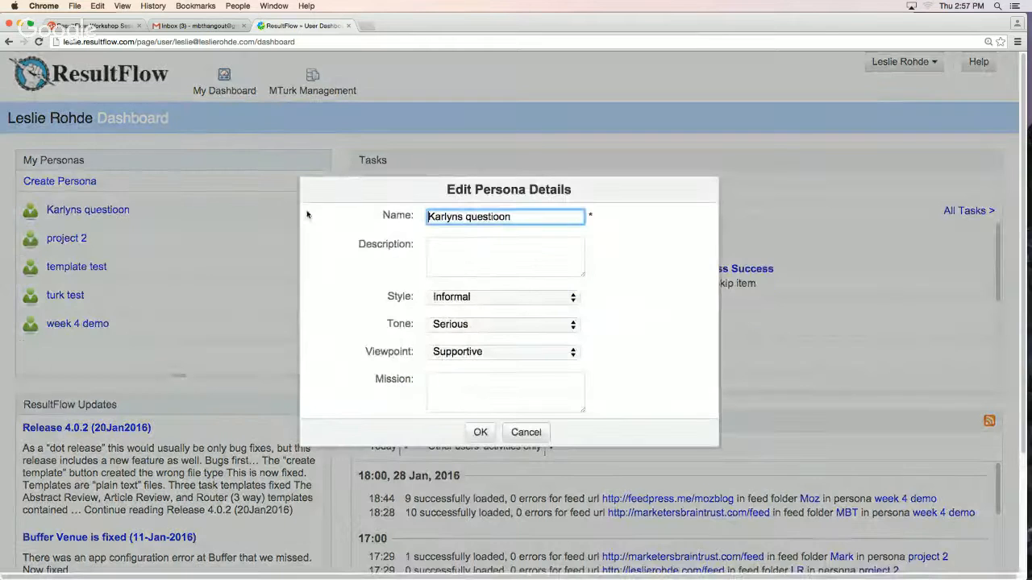
{"action": "left_click_drag", "start_coordinate": [516, 216], "coordinate": [458, 216]}
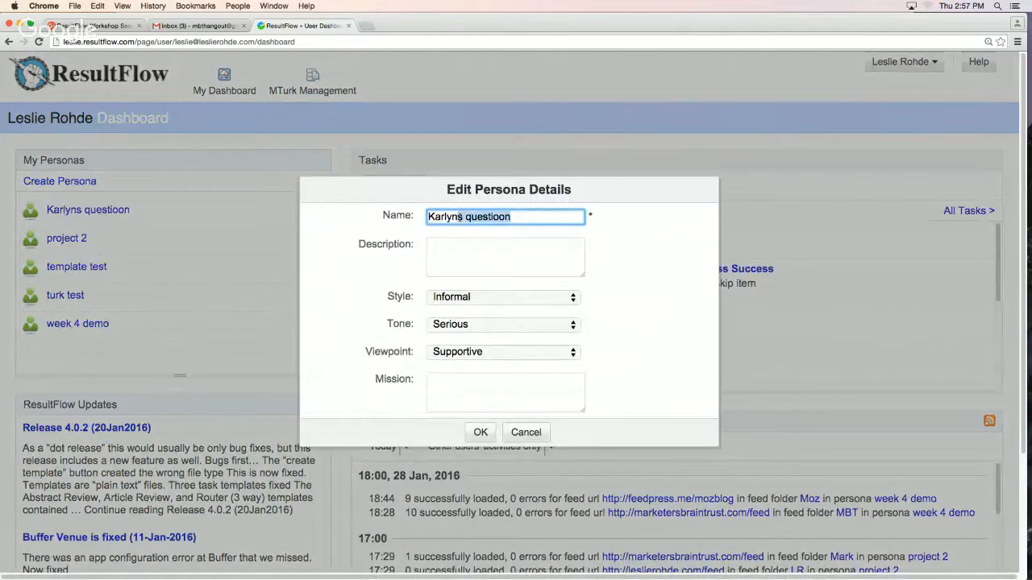
{"action": "key", "text": "BackSpace"}
{"action": "key", "text": "Return"}
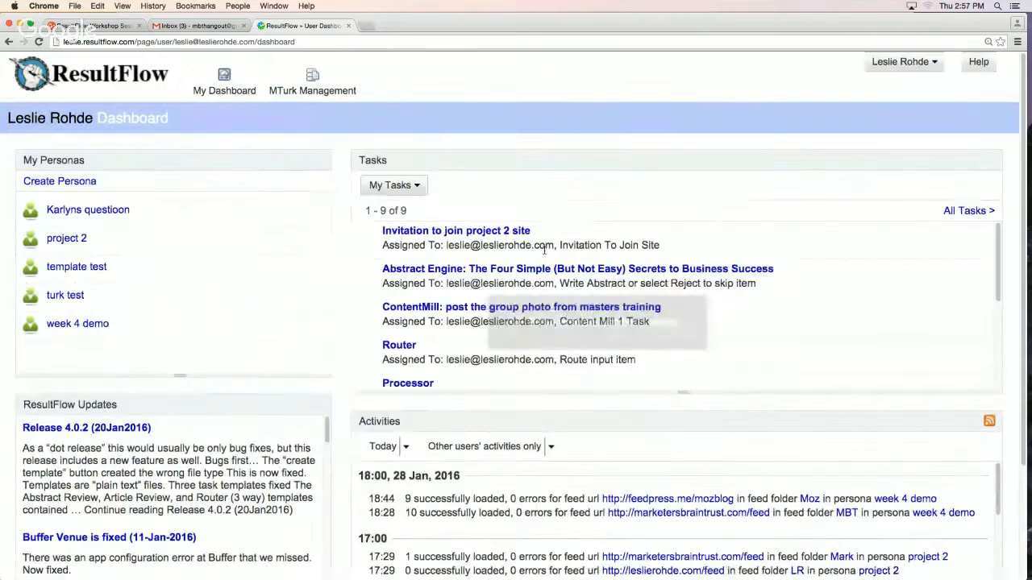
Create a second persona named with the same first name followed by 2, keeping the default style, tone and viewpoint
{"action": "left_click", "coordinate": [71, 184]}
{"action": "type", "text": "Ka"}
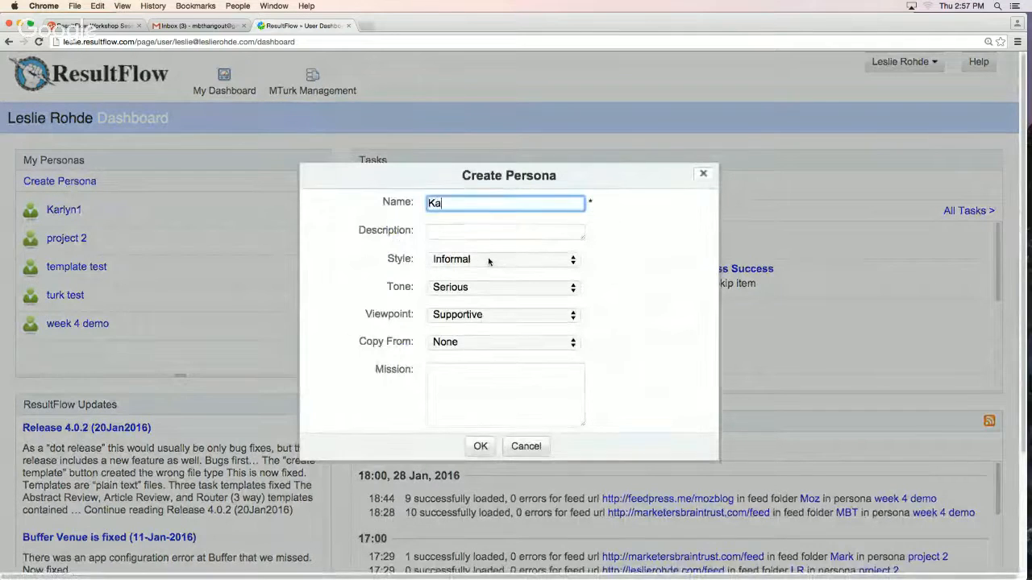
{"action": "type", "text": "rlyn2"}
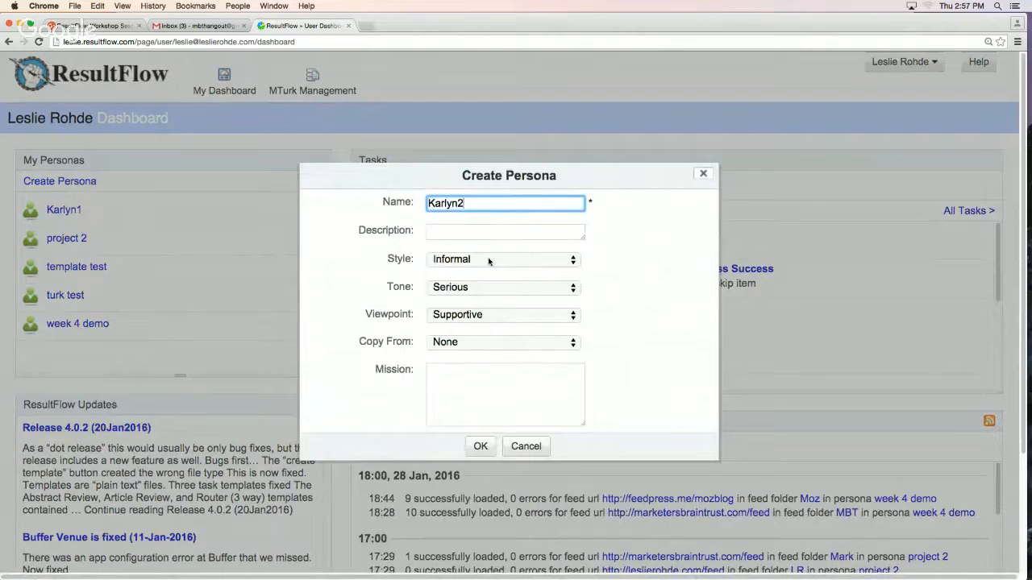
{"action": "key", "text": "Return"}
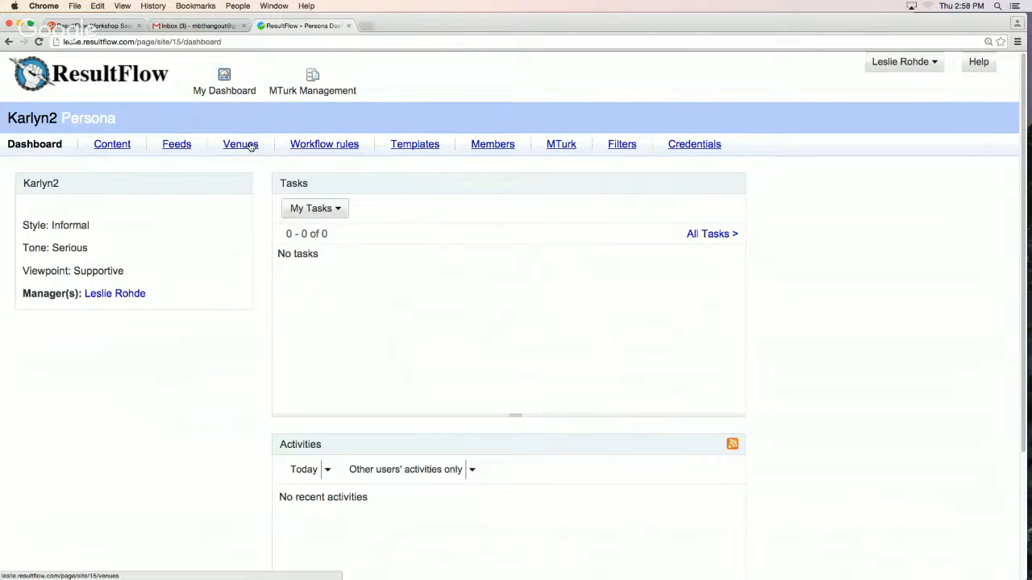
Return to the user dashboard and open the content library of the new persona whose name ends in 1
{"action": "left_click", "coordinate": [232, 87]}
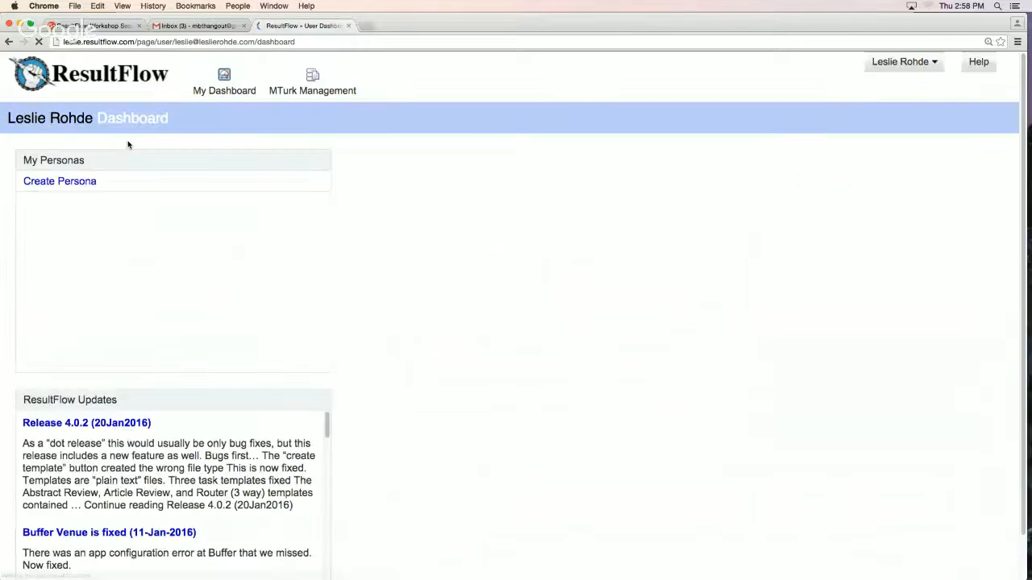
{"action": "mouse_move", "coordinate": [90, 237]}
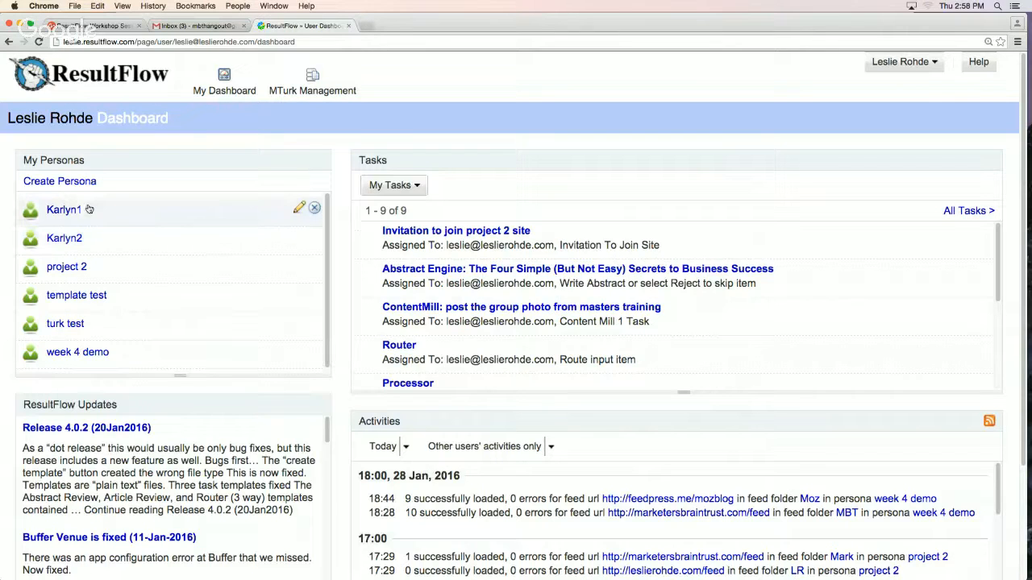
{"action": "left_click", "coordinate": [72, 211]}
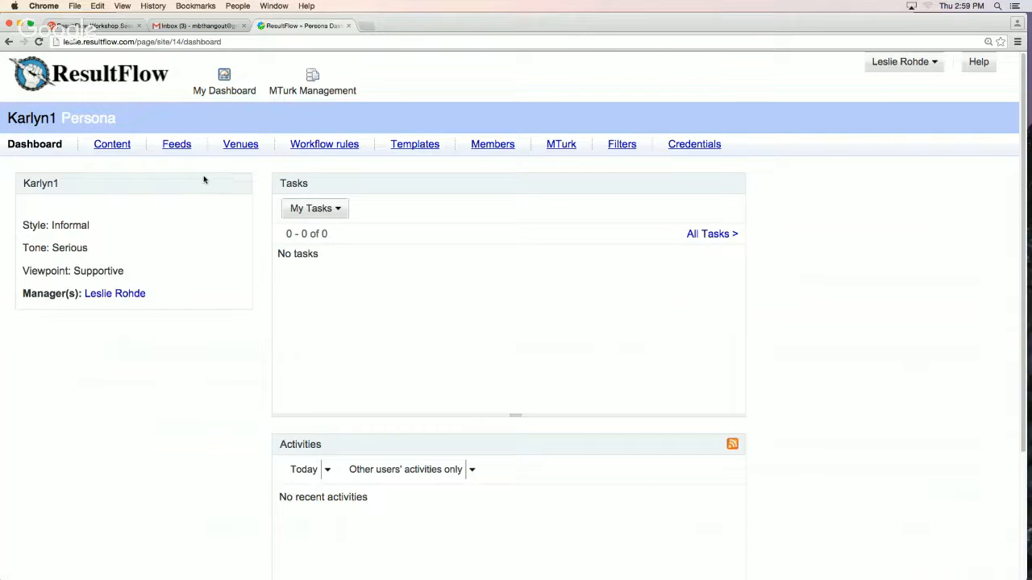
{"action": "left_click", "coordinate": [112, 145]}
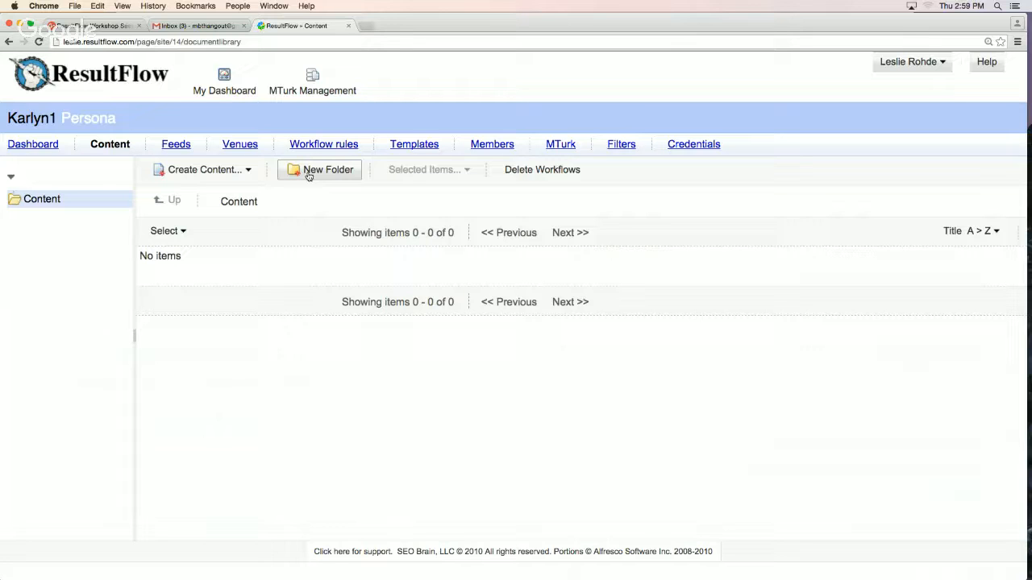
Create two folders named "blog 1" and "blog 2" at the root of the persona's Content library
{"action": "left_click", "coordinate": [334, 171]}
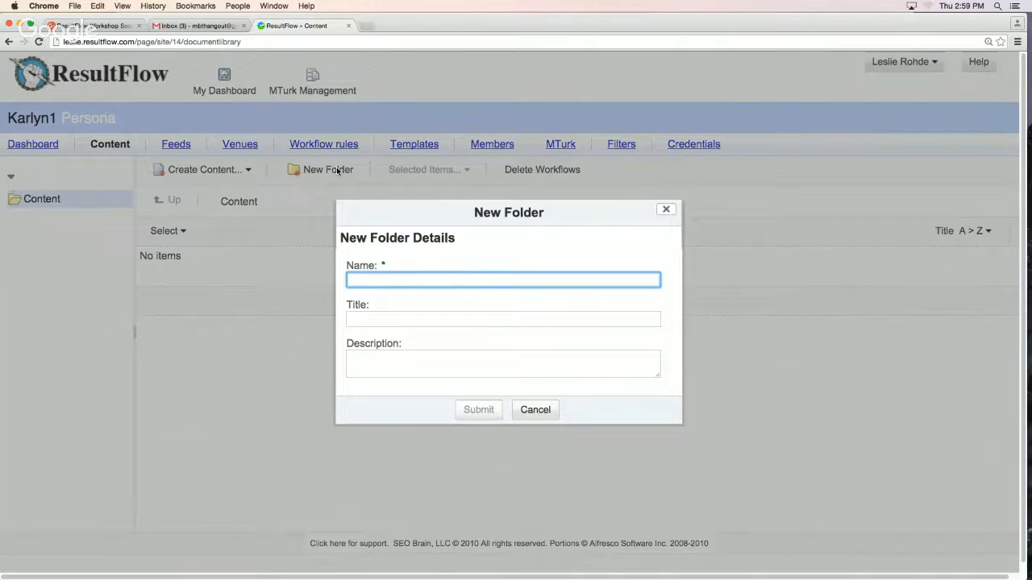
{"action": "type", "text": "blog 1"}
{"action": "key", "text": "Return"}
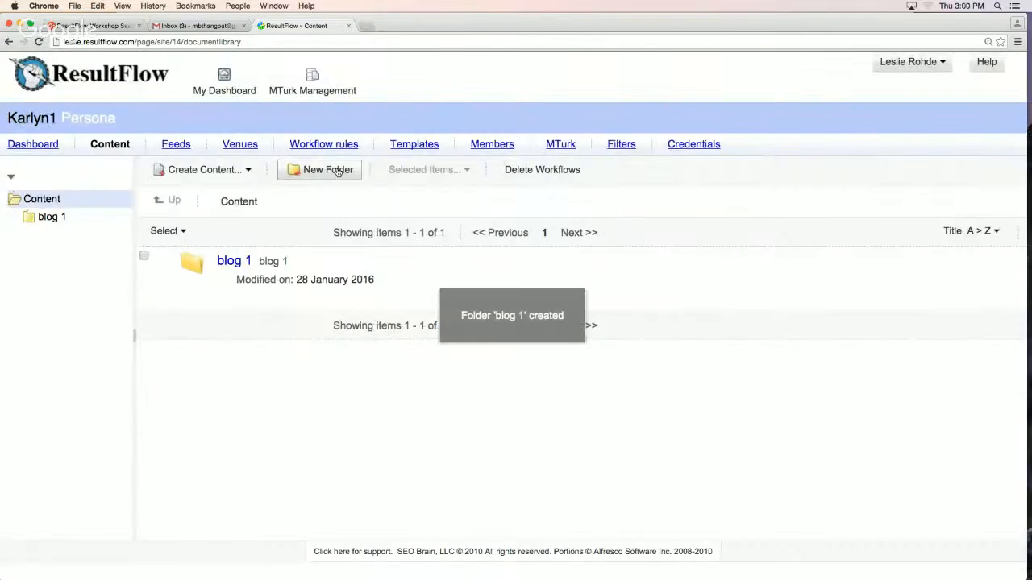
{"action": "left_click", "coordinate": [337, 173]}
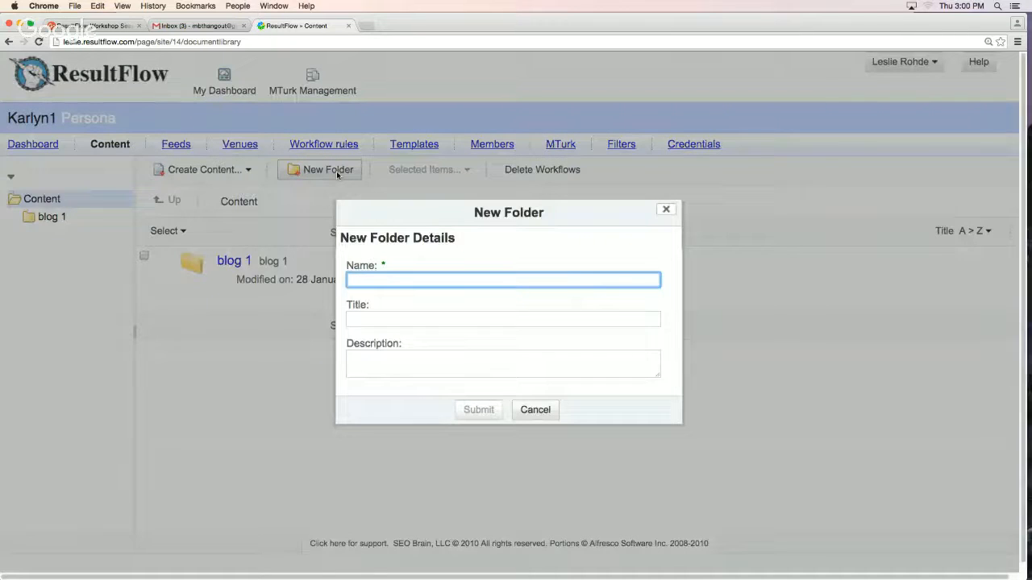
{"action": "type", "text": "blog 2"}
{"action": "key", "text": "Return"}
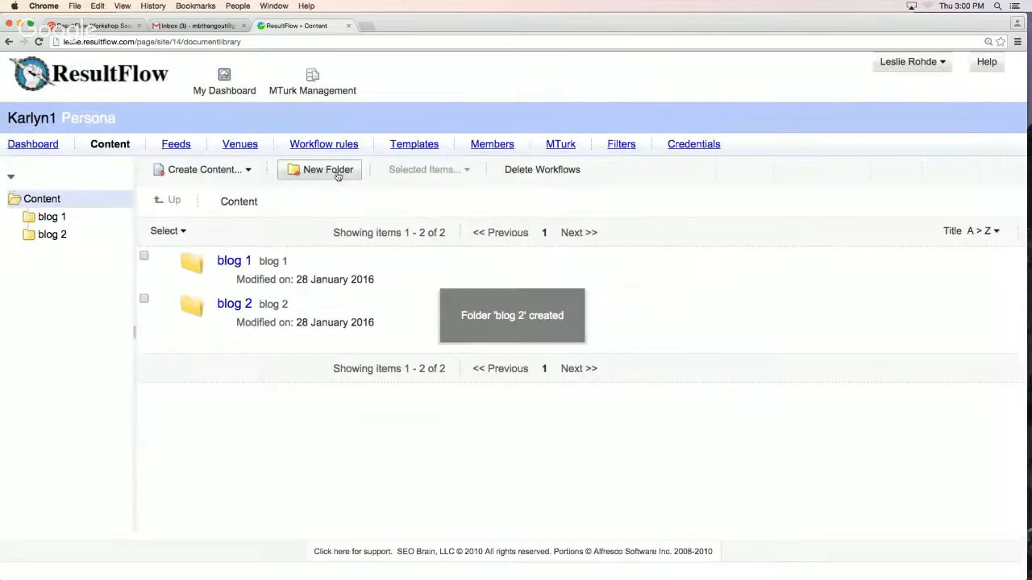
Create a subfolder named "writing on mturk" inside the blog 1 folder
{"action": "left_click", "coordinate": [56, 224]}
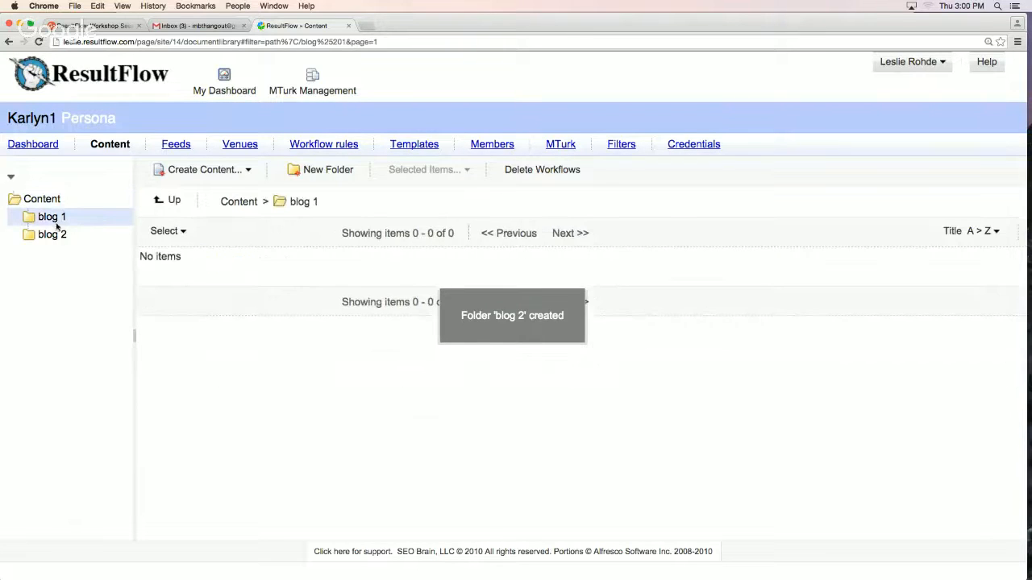
{"action": "left_click", "coordinate": [334, 174]}
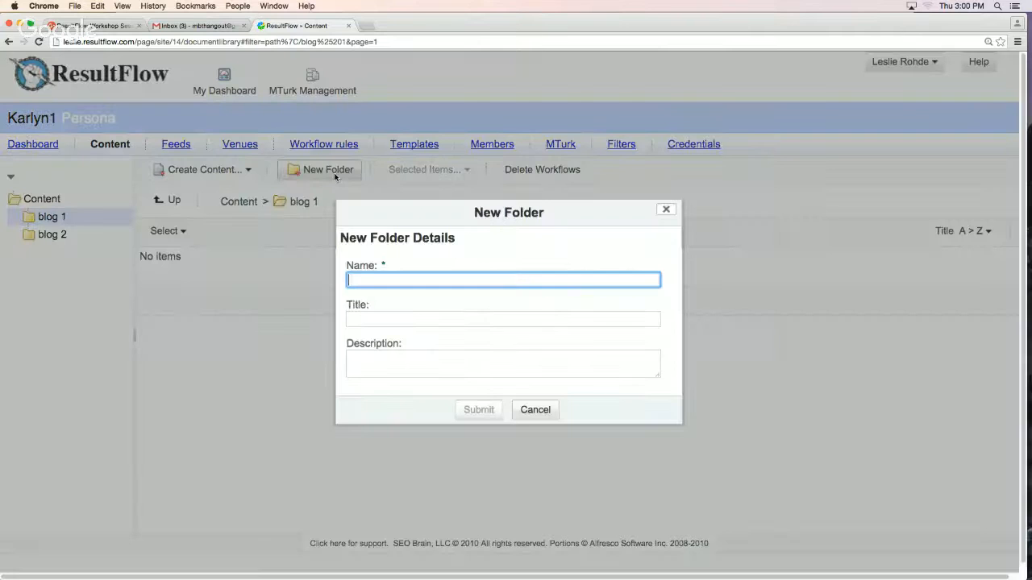
{"action": "type", "text": "writing on mturk"}
{"action": "key", "text": "Return"}
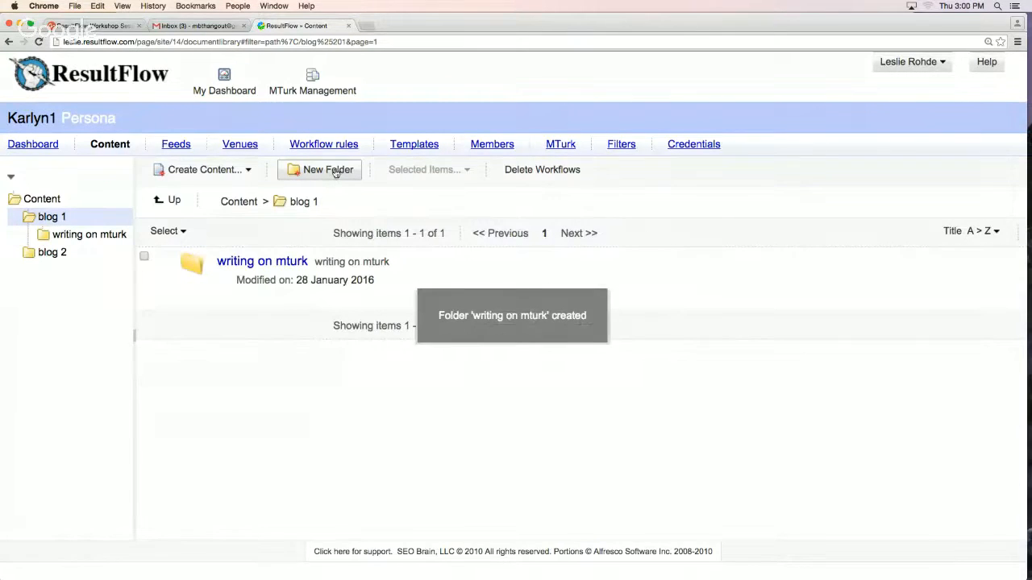
Create a second subfolder inside blog 1 named "scheduling to the blog"
{"action": "left_click", "coordinate": [334, 173]}
{"action": "type", "text": "scyed7o"}
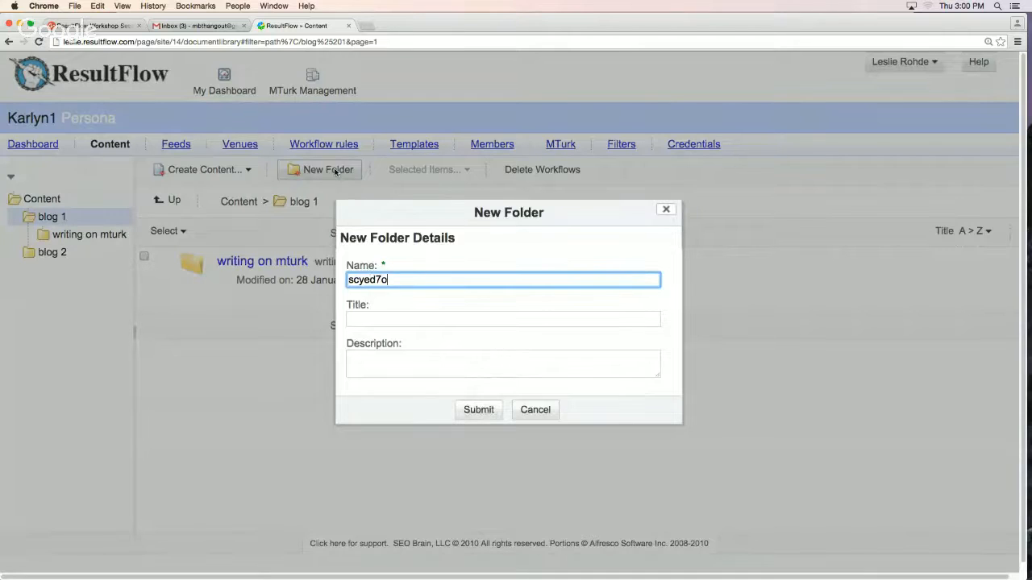
{"action": "key", "text": "XF86AudioLowerVolume"}
{"action": "key", "text": "BackSpace"}
{"action": "key", "text": "BackSpace"}
{"action": "key", "text": "BackSpace"}
{"action": "key", "text": "BackSpace"}
{"action": "key", "text": "BackSpace"}
{"action": "type", "text": "hedulig"}
{"action": "key", "text": "BackSpace"}
{"action": "key", "text": "BackSpace"}
{"action": "key", "text": "BackSpace"}
{"action": "type", "text": "ing to the blog"}
{"action": "key", "text": "Return"}
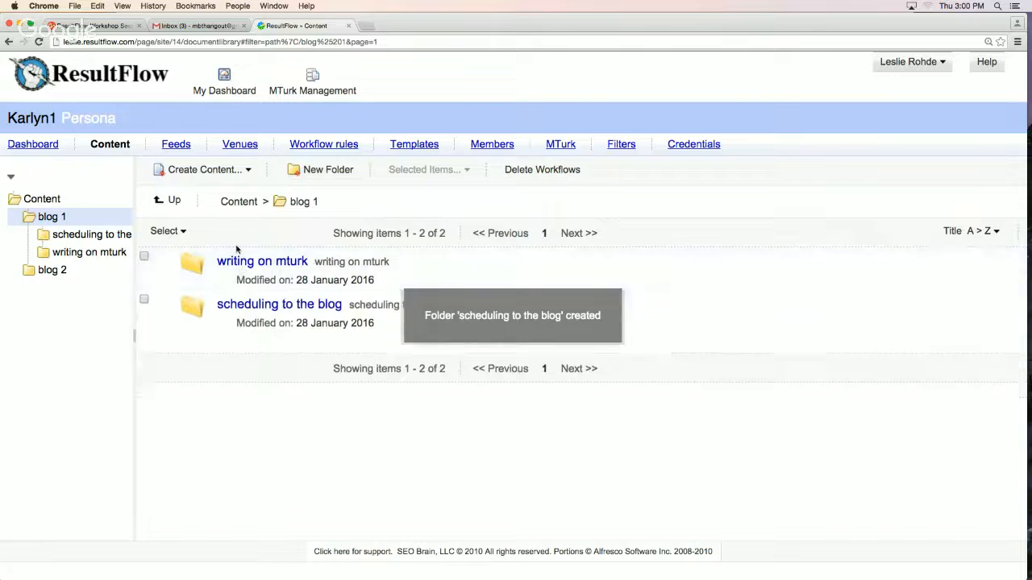
Copy the "writing on mturk" and "scheduling to the blog" subfolders together from blog 1 into the blog 2 folder under Content
{"action": "left_click", "coordinate": [50, 271]}
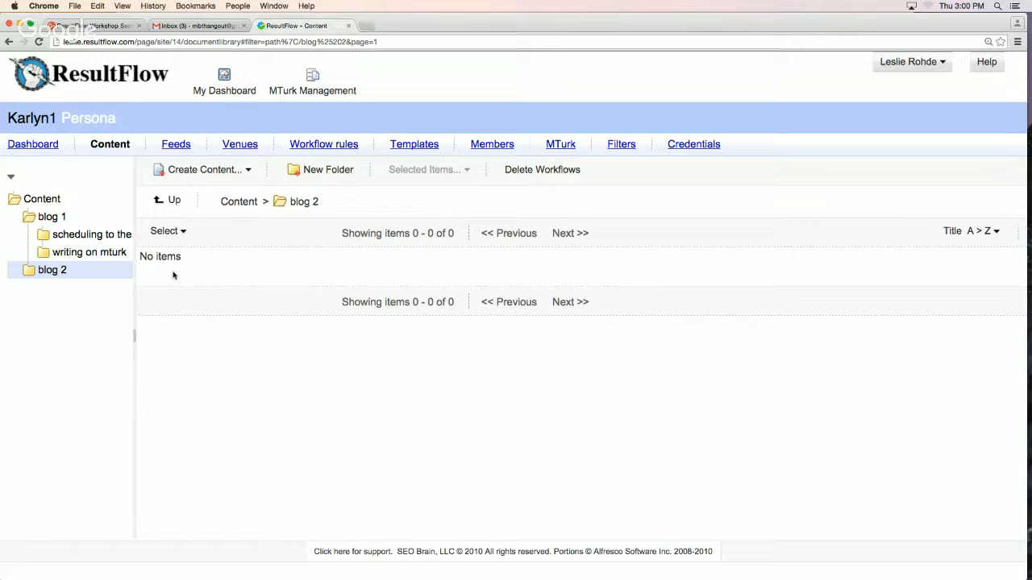
{"action": "left_click", "coordinate": [81, 220]}
{"action": "left_click", "coordinate": [144, 257]}
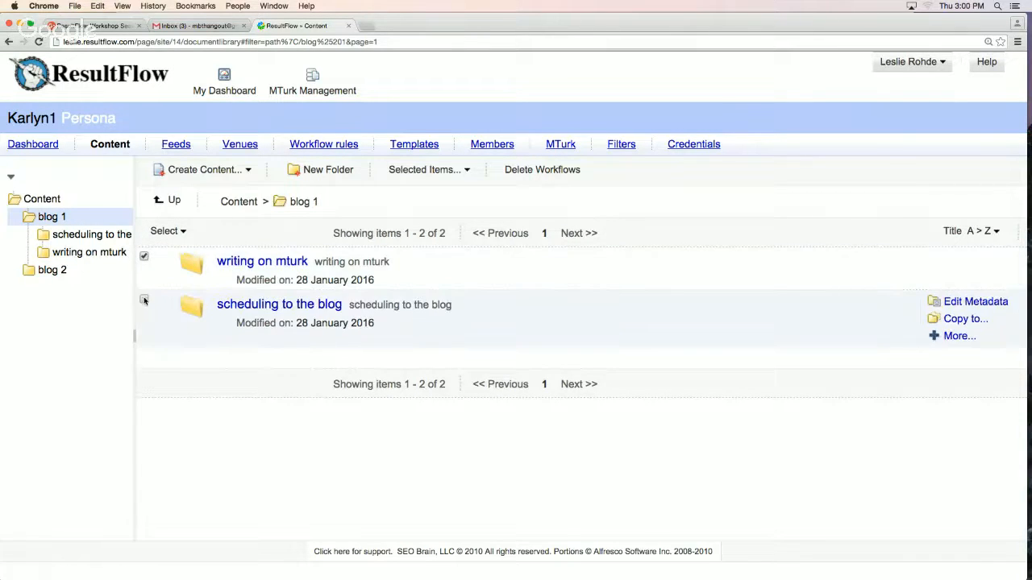
{"action": "left_click", "coordinate": [145, 299]}
{"action": "left_click", "coordinate": [420, 176]}
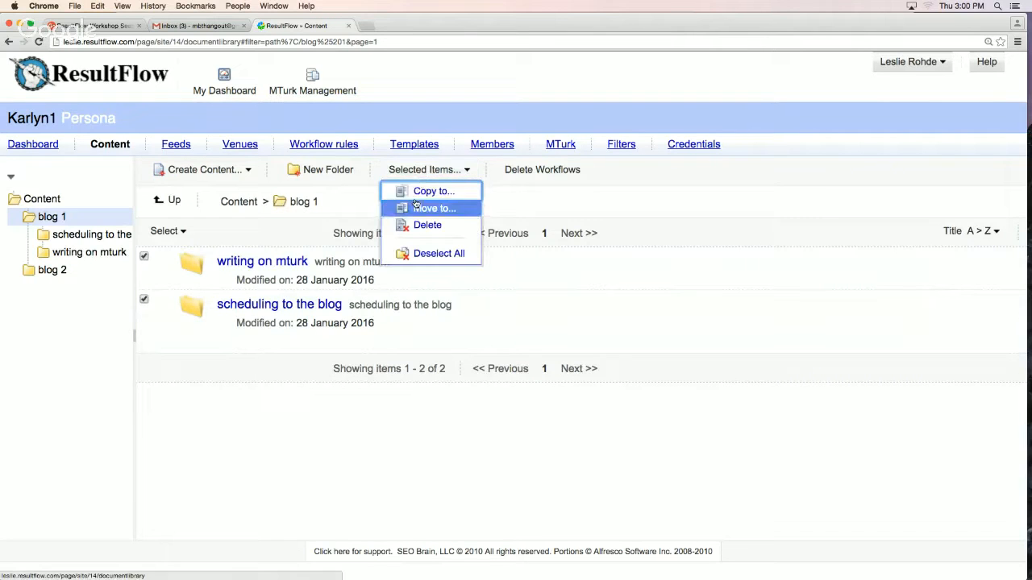
{"action": "left_click", "coordinate": [416, 189]}
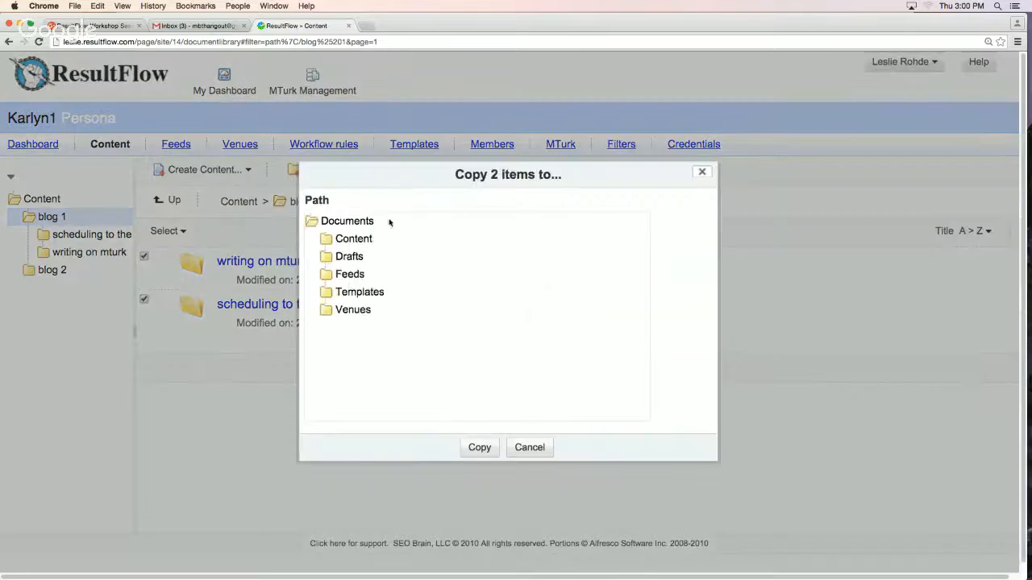
{"action": "left_click", "coordinate": [359, 239]}
{"action": "left_click", "coordinate": [362, 274]}
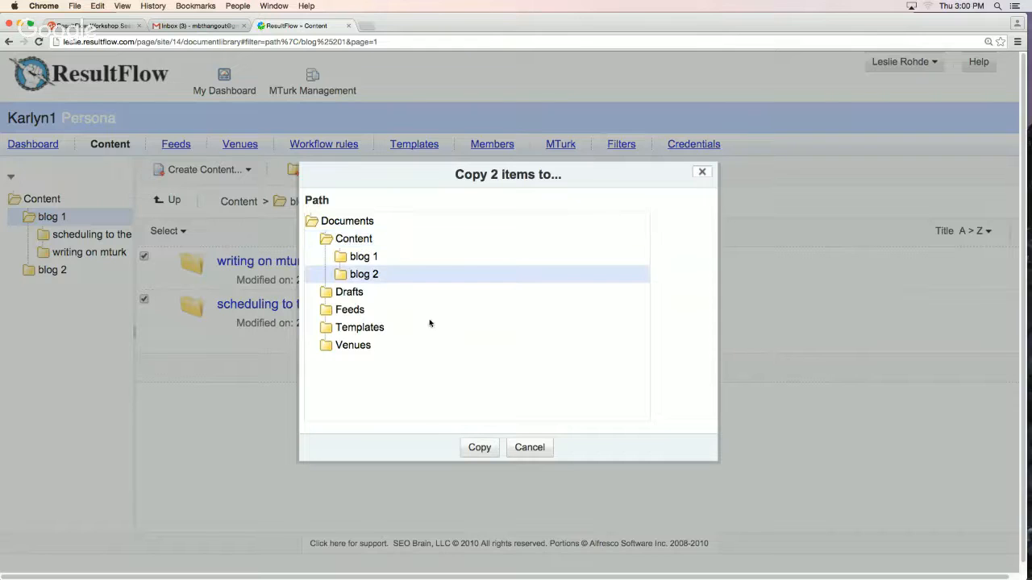
{"action": "left_click", "coordinate": [496, 447]}
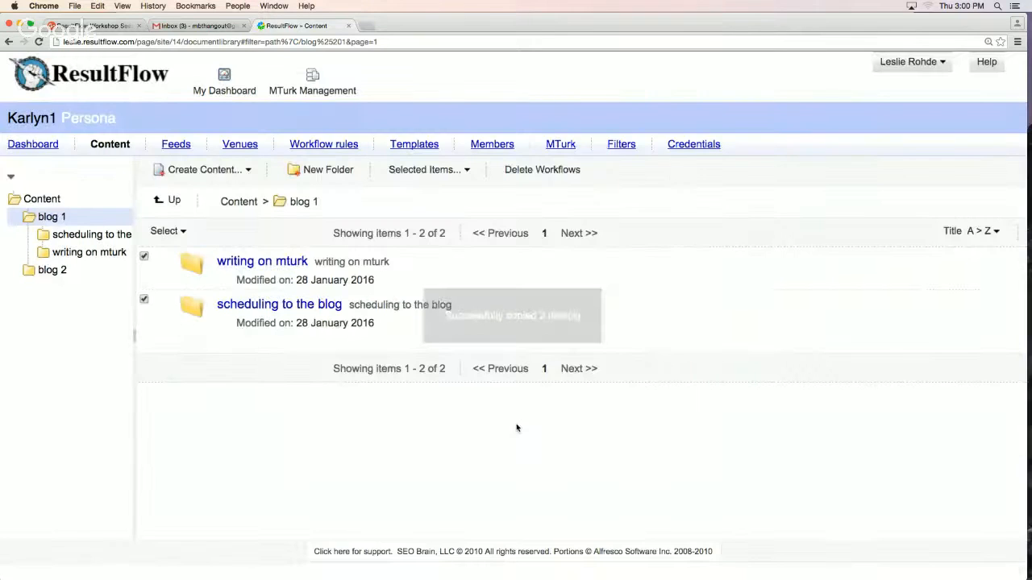
Examine the contents of the blog 2 folder and the root Content folder to check the copied subfolders
{"action": "left_click", "coordinate": [50, 275]}
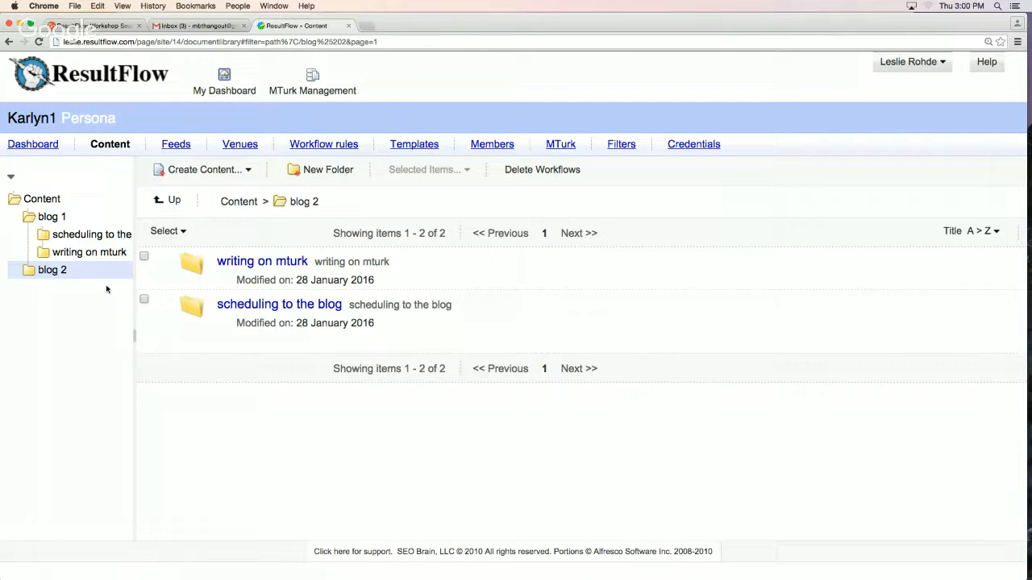
{"action": "left_click", "coordinate": [44, 200]}
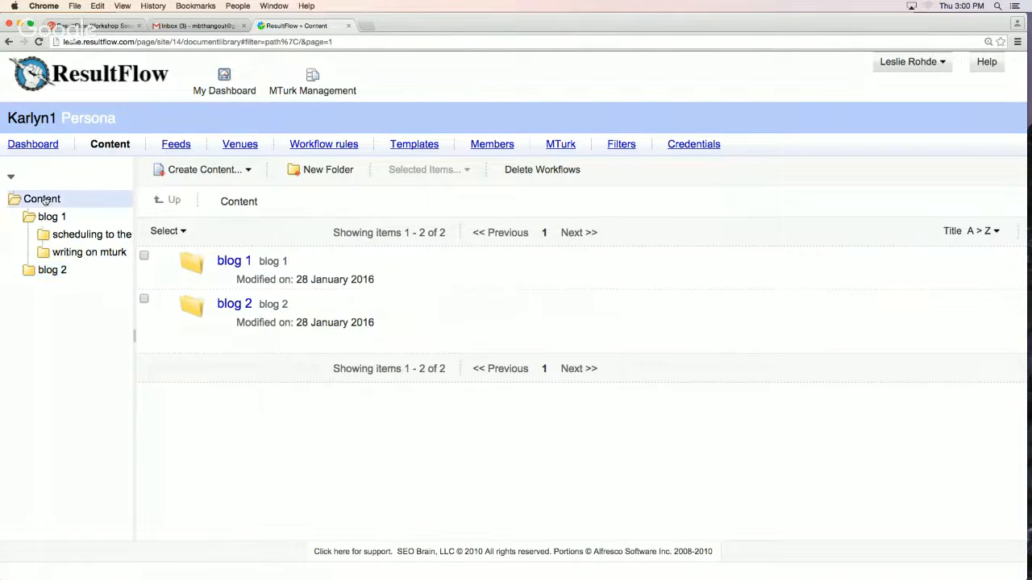
{"action": "left_click", "coordinate": [43, 271]}
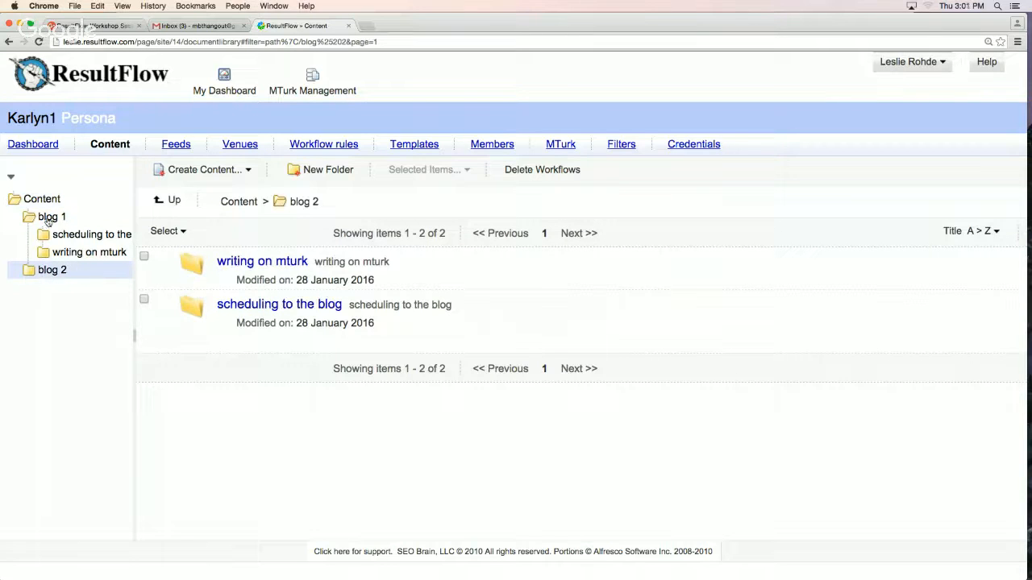
Reload the Karlyn1 persona's content library and check the subfolders of blog 1 and blog 2 in the folder tree
{"action": "left_click", "coordinate": [48, 220]}
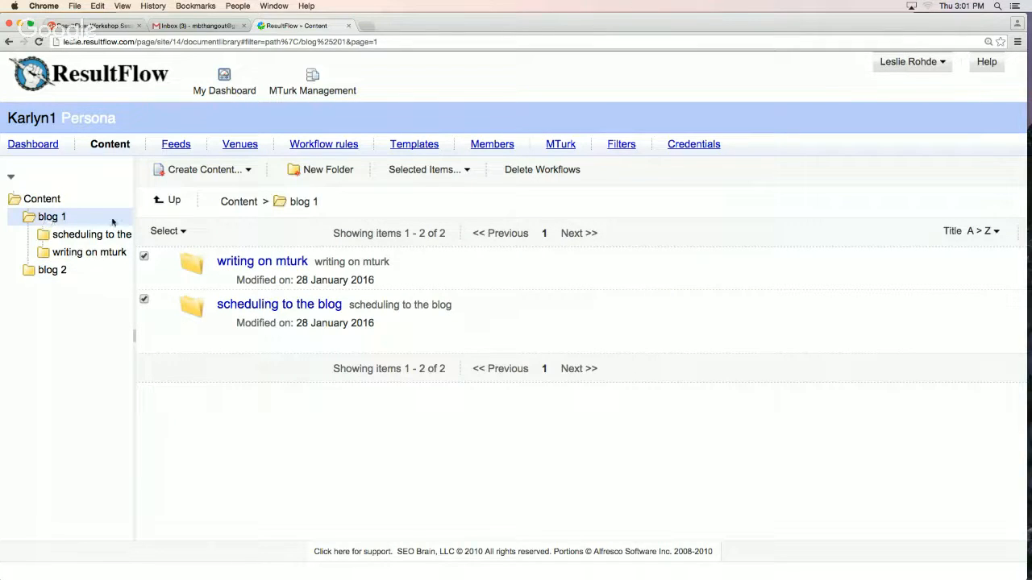
{"action": "left_click", "coordinate": [173, 147]}
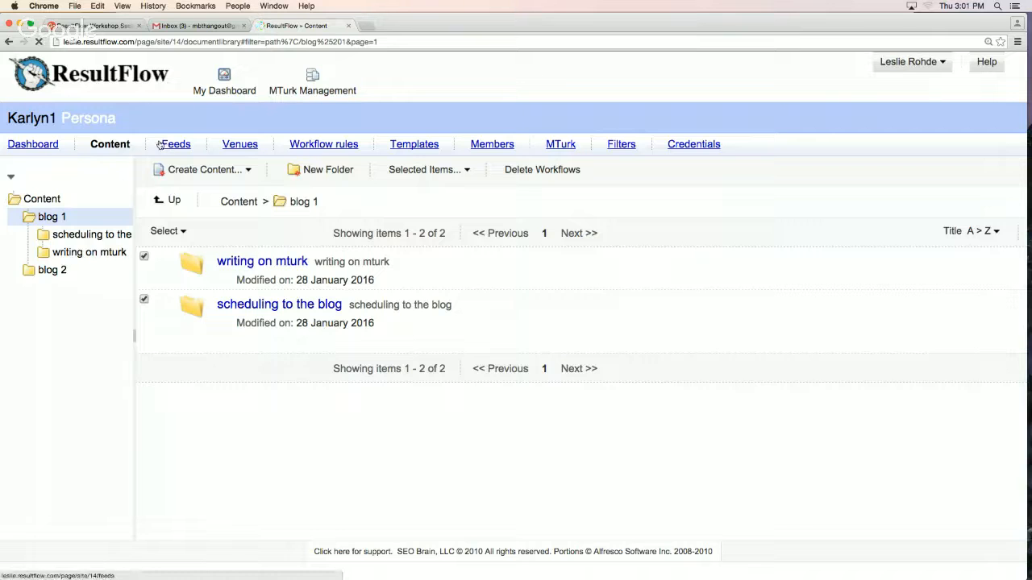
{"action": "left_click", "coordinate": [120, 147]}
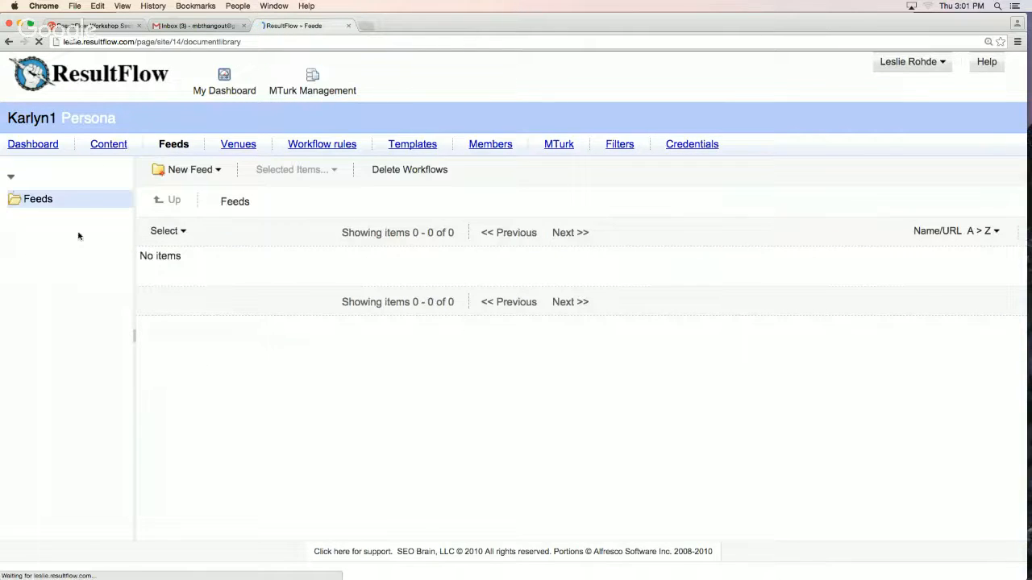
{"action": "left_click", "coordinate": [55, 235]}
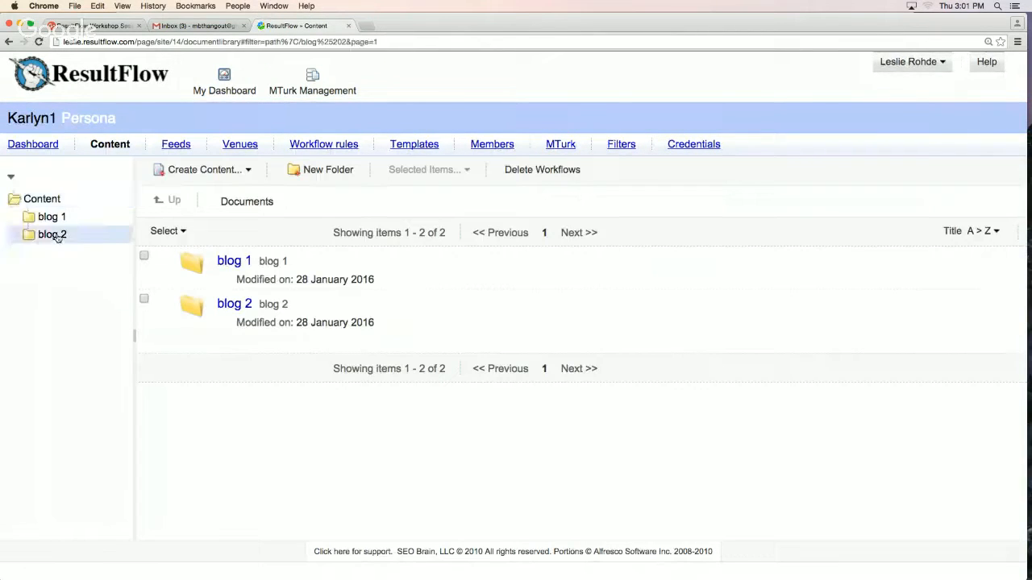
{"action": "left_click", "coordinate": [54, 216]}
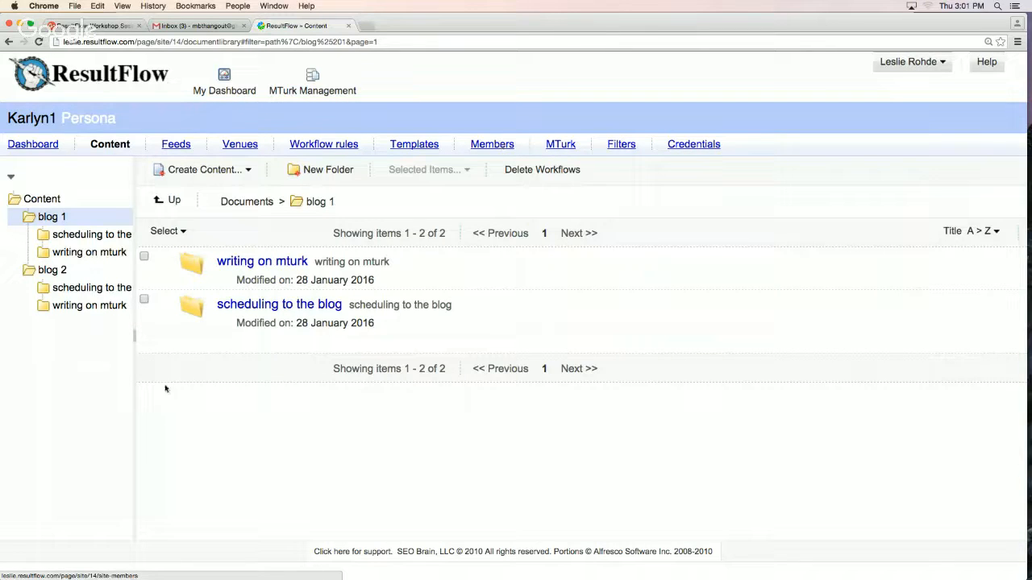
Open the "week 4 demo" persona and view its list of members
{"action": "mouse_move", "coordinate": [401, 277]}
{"action": "left_click", "coordinate": [230, 83]}
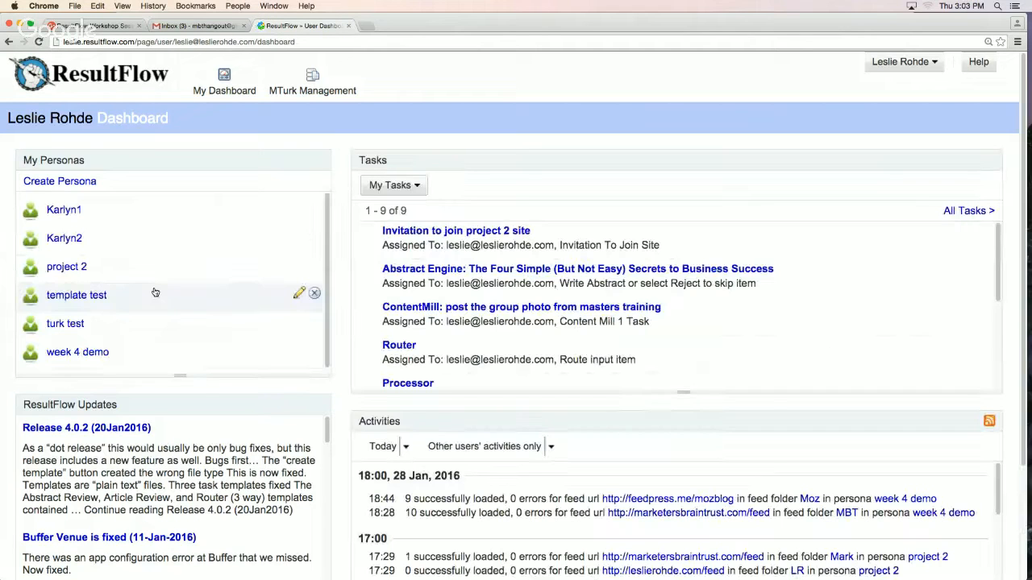
{"action": "left_click", "coordinate": [77, 352]}
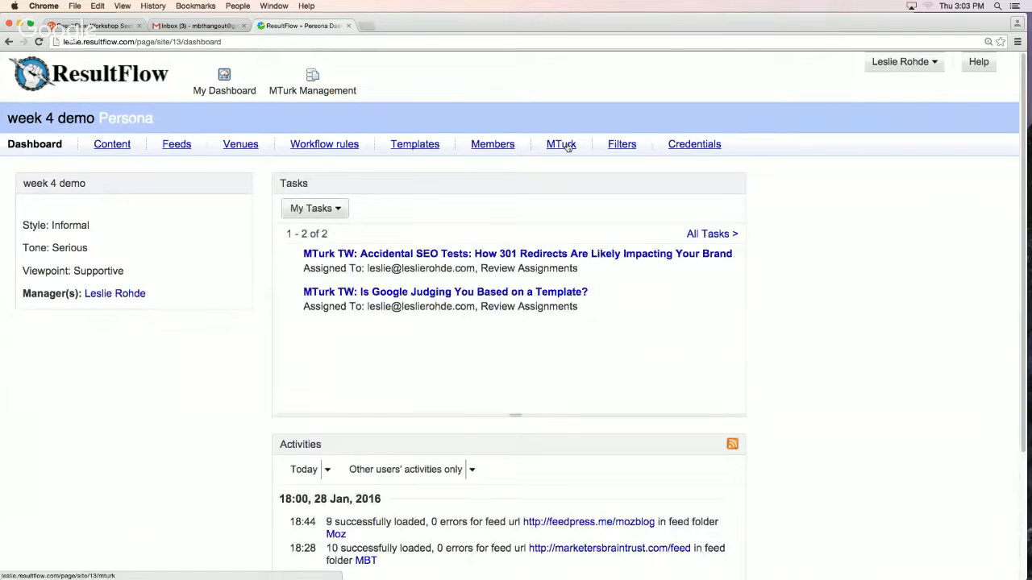
{"action": "left_click", "coordinate": [487, 147]}
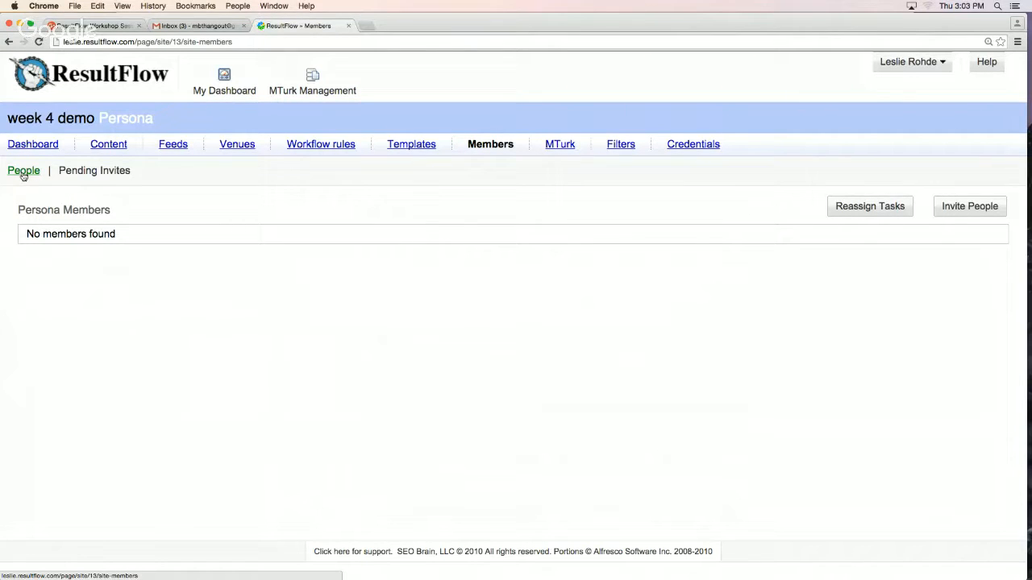
{"action": "left_click", "coordinate": [23, 174]}
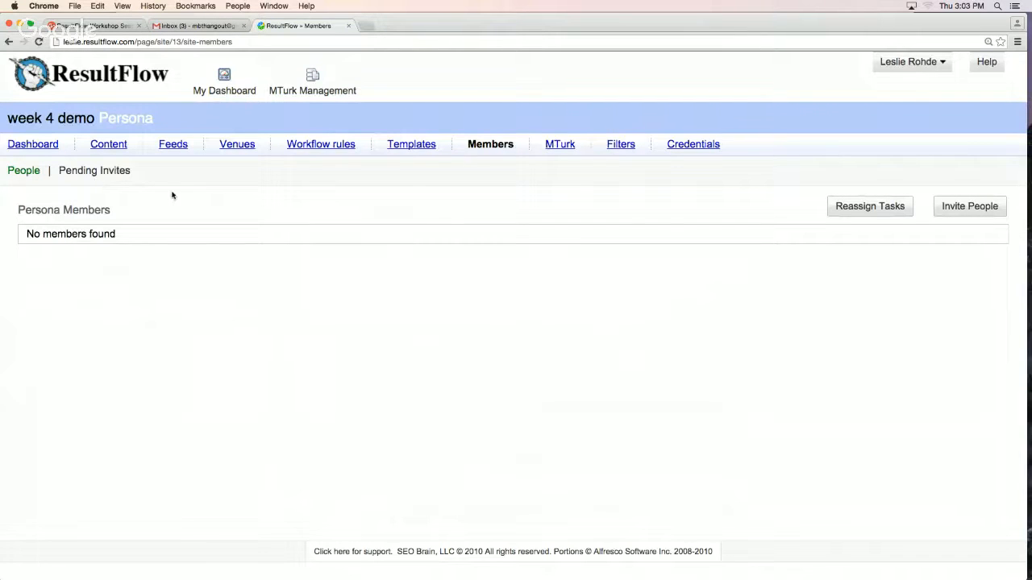
Examine the From, To and In Persona choices for reassigning tasks between members, and cancel without reassigning anything
{"action": "left_click", "coordinate": [887, 206]}
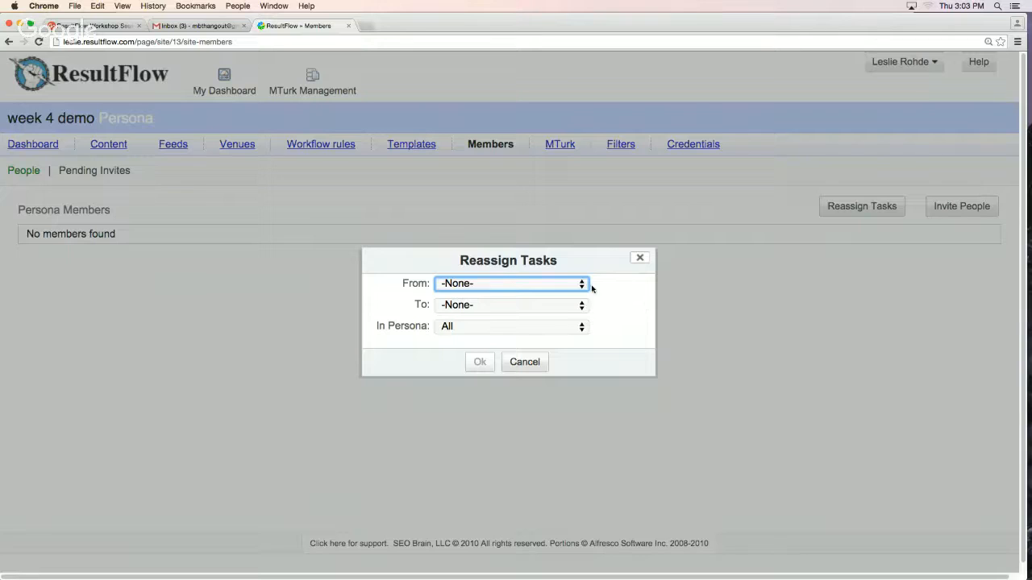
{"action": "left_click", "coordinate": [567, 287]}
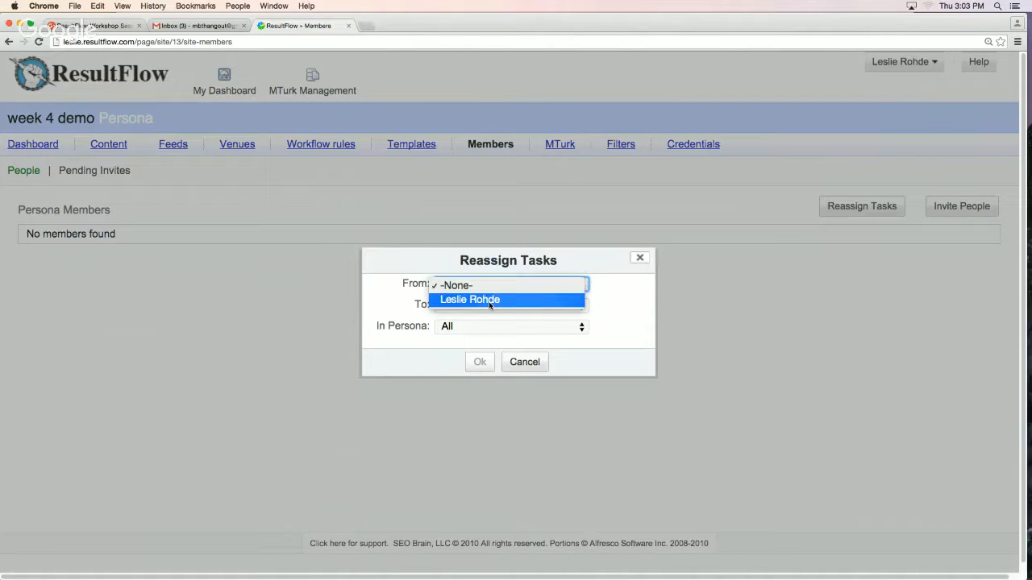
{"action": "left_click", "coordinate": [489, 301]}
{"action": "left_click", "coordinate": [545, 306]}
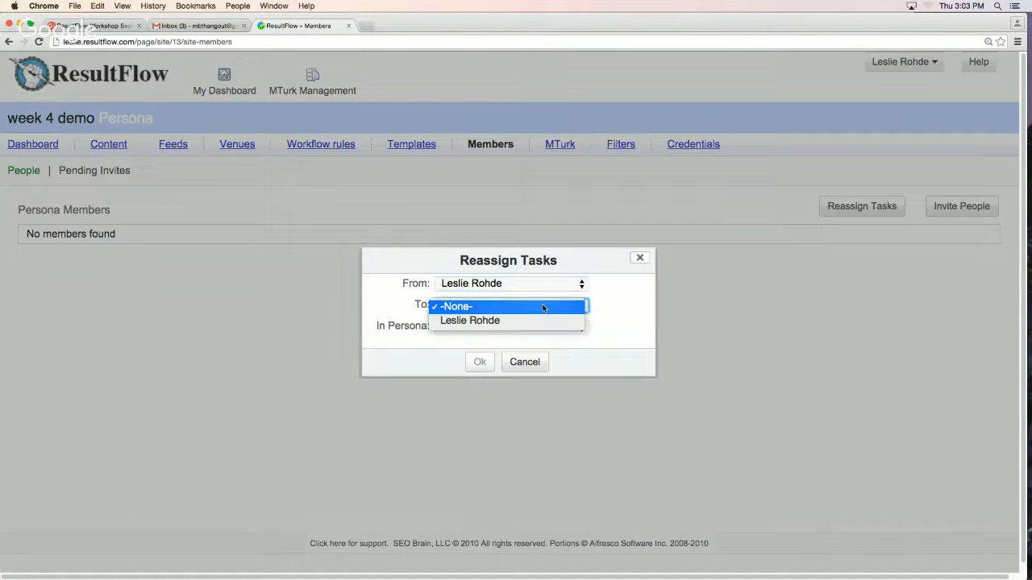
{"action": "left_click", "coordinate": [604, 305]}
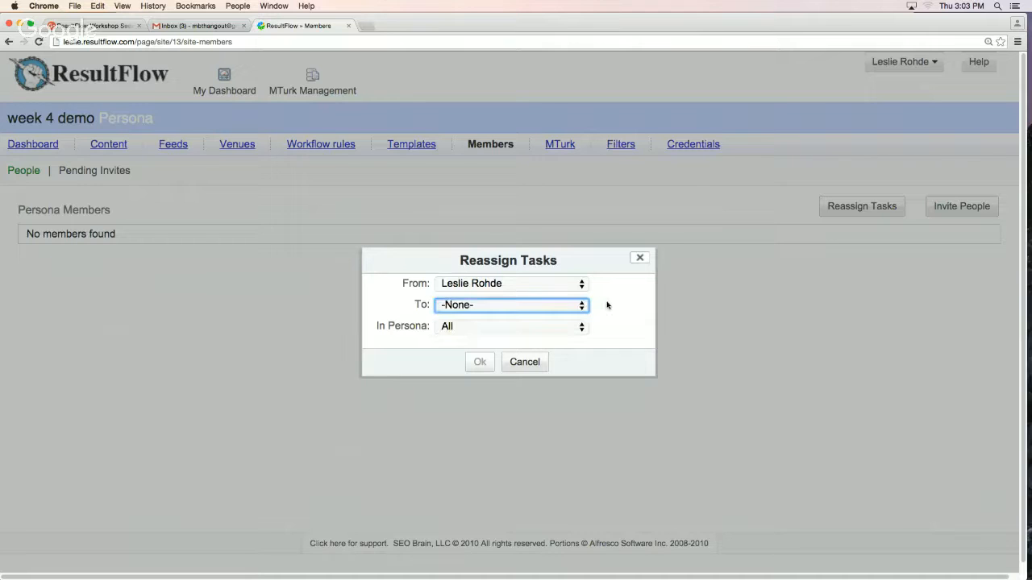
{"action": "left_click", "coordinate": [444, 329]}
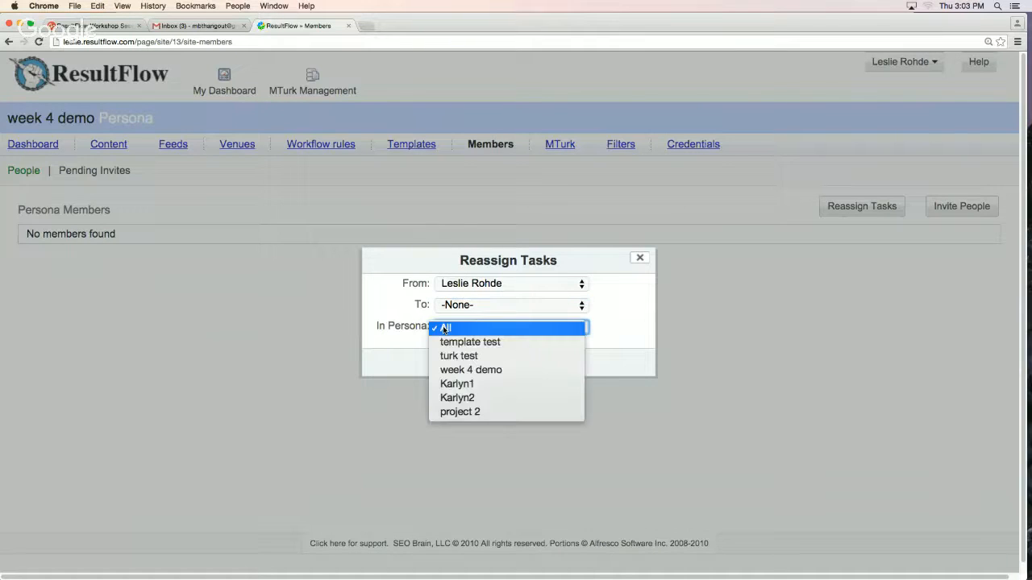
{"action": "left_click", "coordinate": [403, 341]}
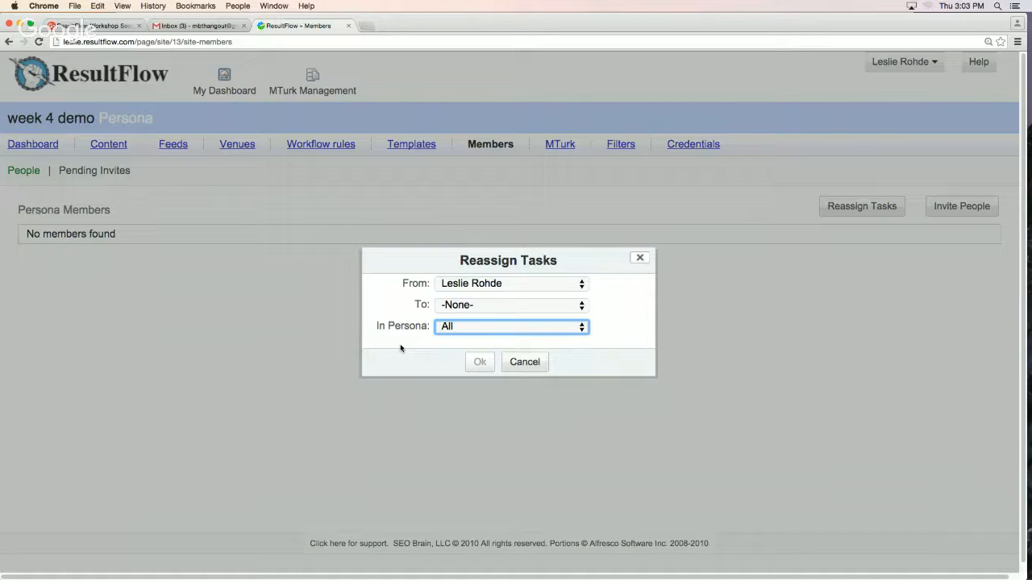
{"action": "left_click", "coordinate": [465, 284]}
{"action": "left_click", "coordinate": [465, 286]}
{"action": "left_click", "coordinate": [463, 326]}
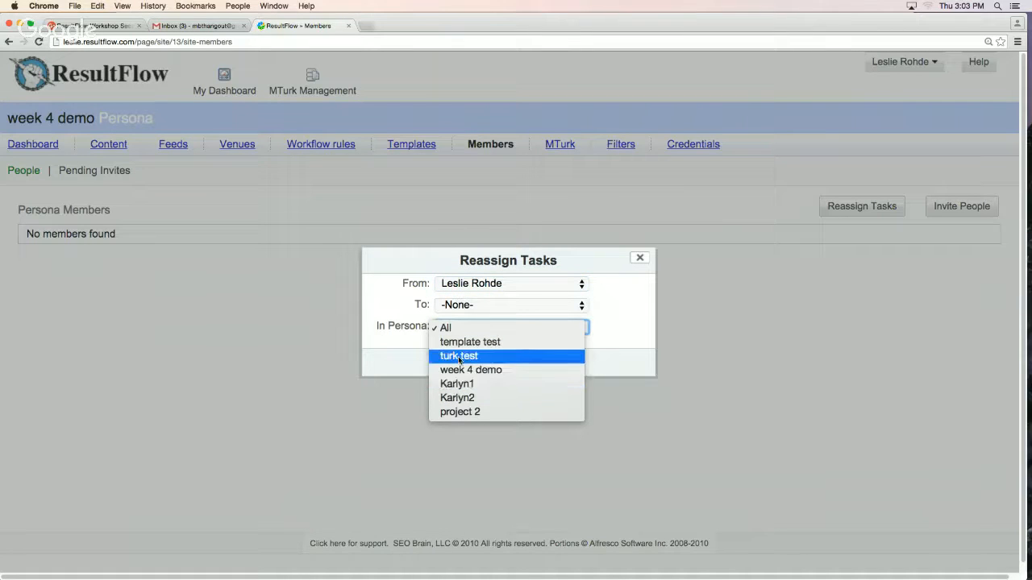
{"action": "left_click", "coordinate": [410, 356]}
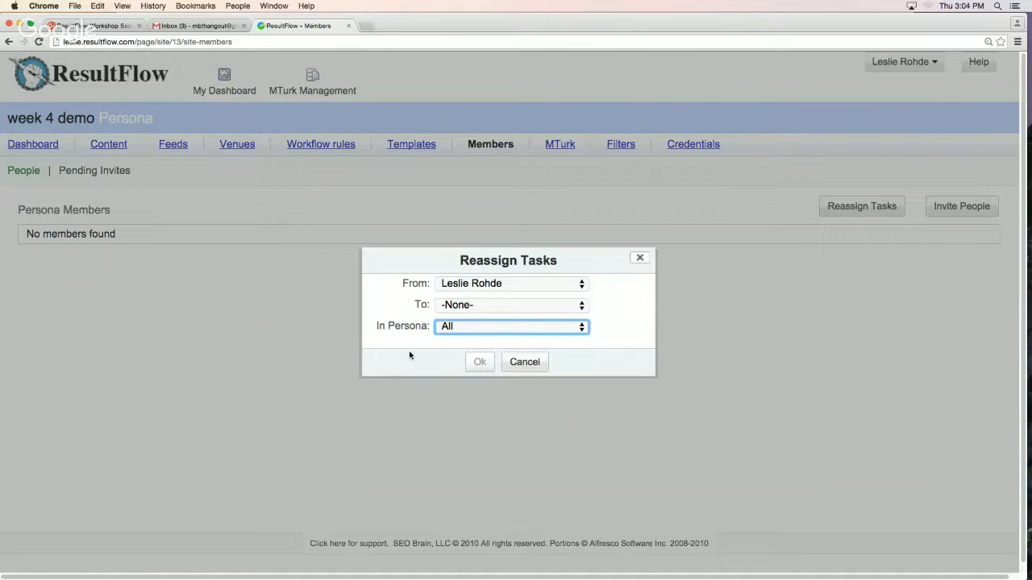
{"action": "left_click", "coordinate": [525, 363]}
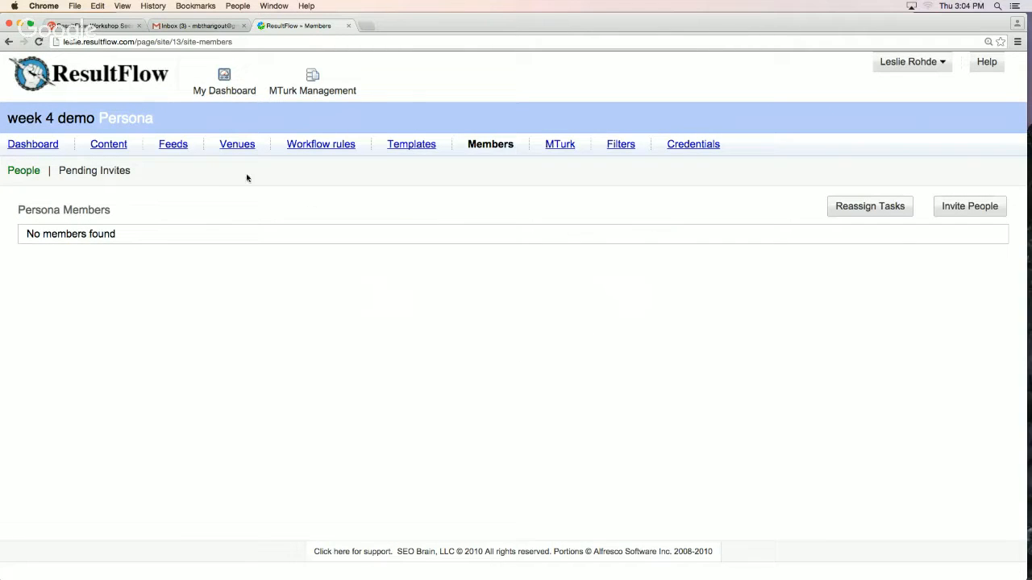
Review the "week 4 demo" dashboard and the articles in its Moz feed, returning to the feeds list
{"action": "left_click", "coordinate": [31, 150]}
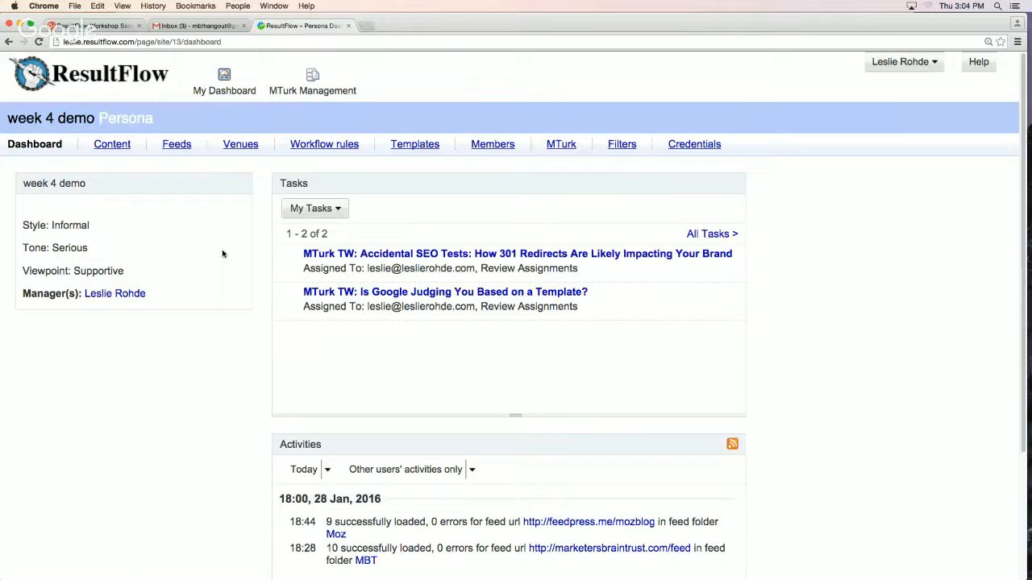
{"action": "left_click", "coordinate": [185, 146]}
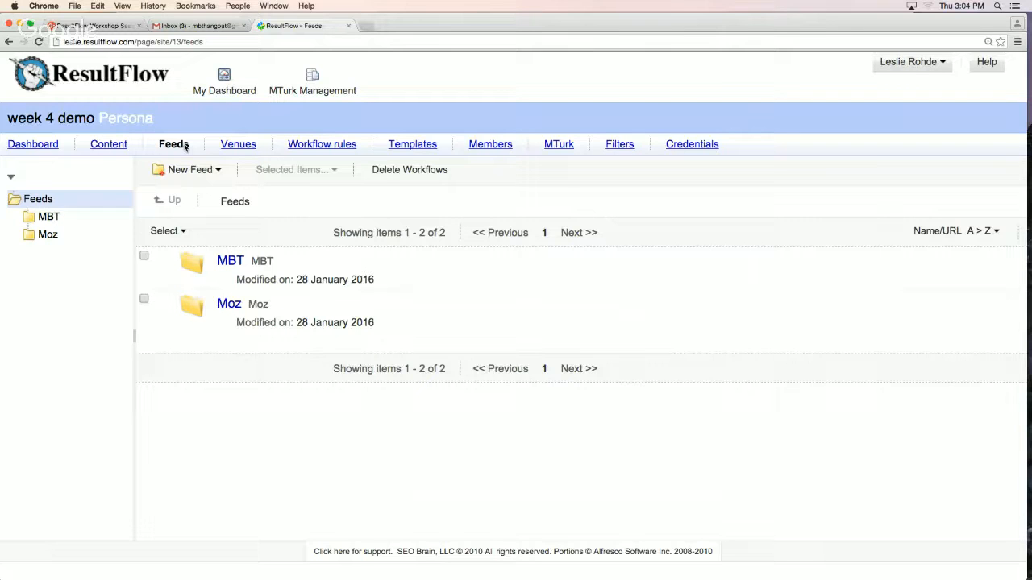
{"action": "left_click", "coordinate": [48, 239]}
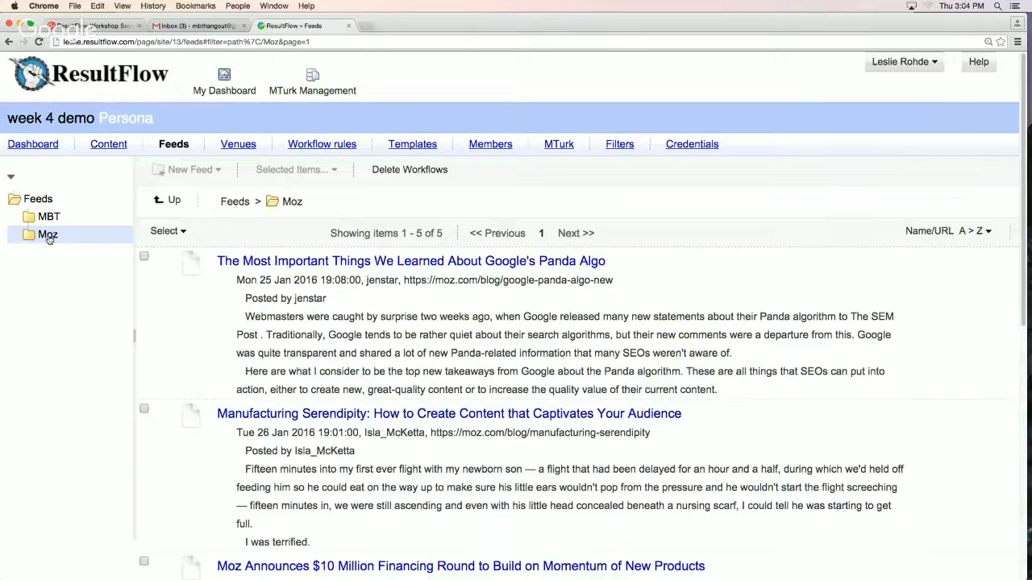
{"action": "left_click", "coordinate": [24, 202]}
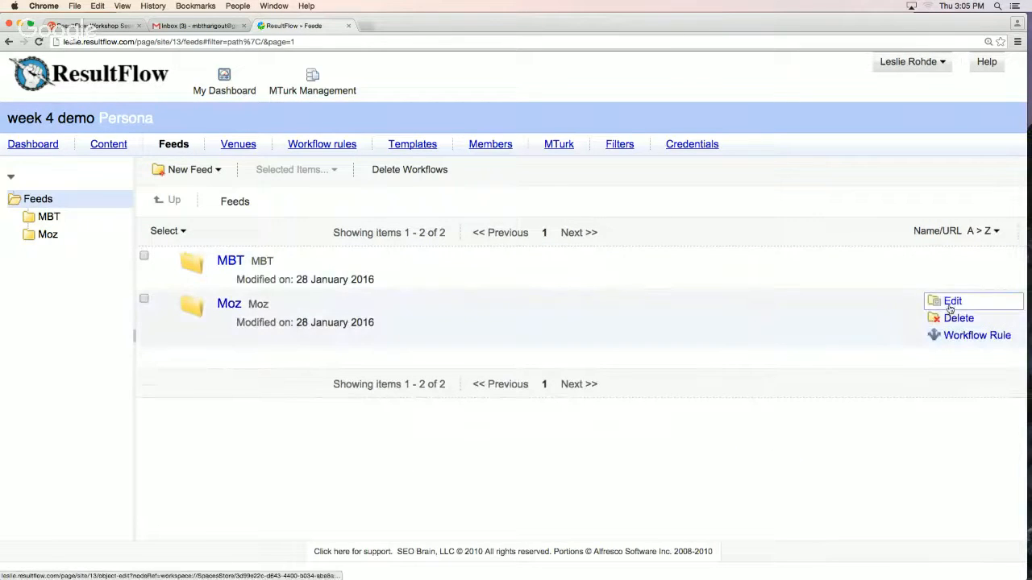
Open the Moz feed for editing and view the form for adding another feed URL without adding one
{"action": "left_click", "coordinate": [951, 303]}
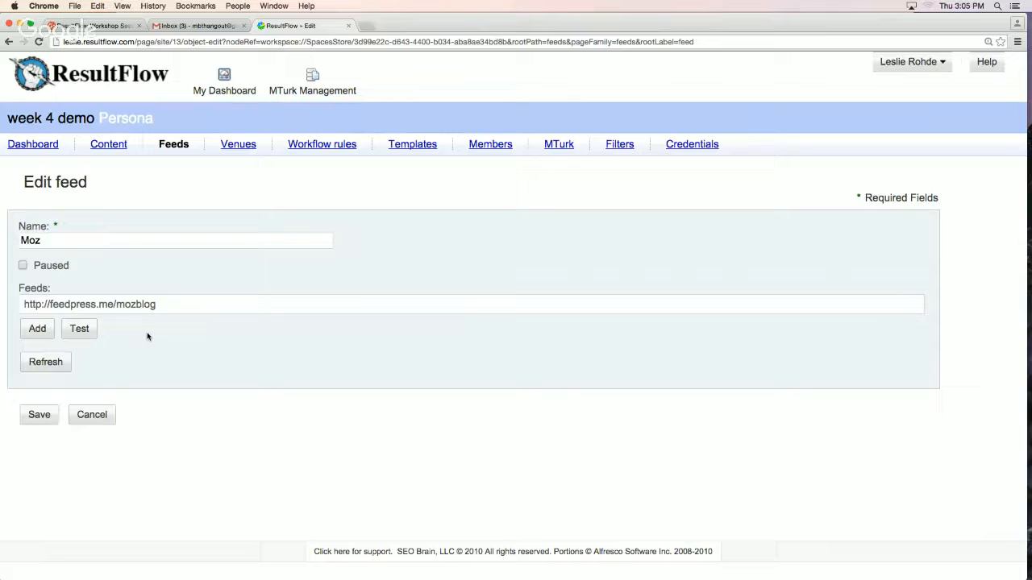
{"action": "left_click", "coordinate": [40, 332]}
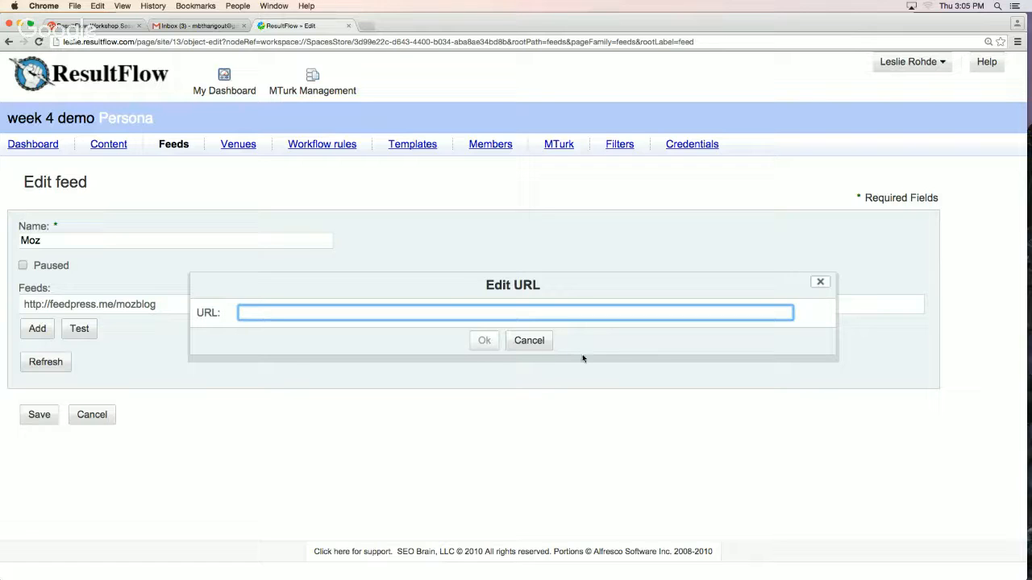
{"action": "left_click", "coordinate": [547, 342]}
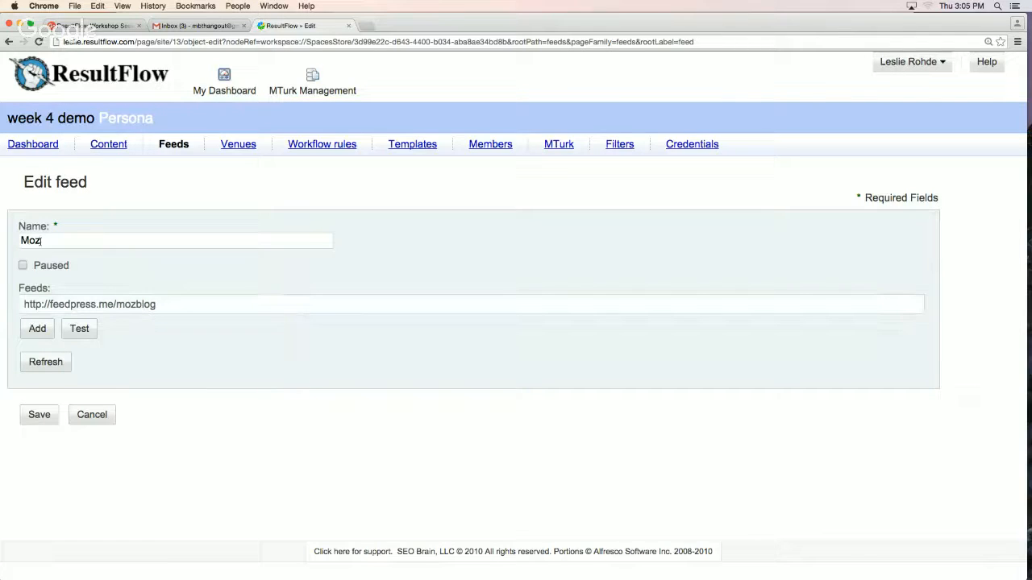
Try to rename the Moz feed to "bozoz", and discard the edit
{"action": "double_click", "coordinate": [30, 240]}
{"action": "type", "text": "boz"}
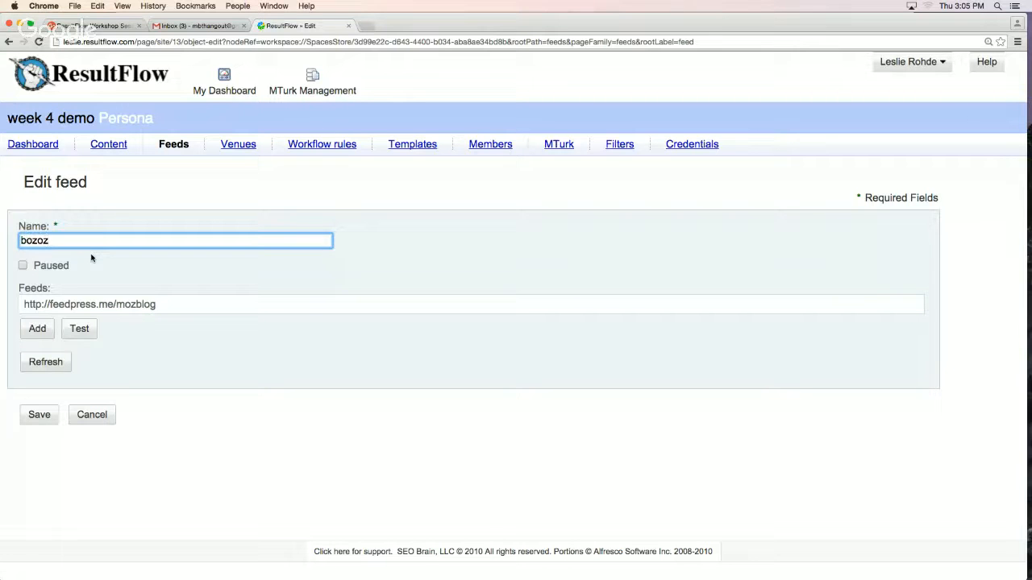
{"action": "type", "text": "oz"}
{"action": "left_click", "coordinate": [92, 414]}
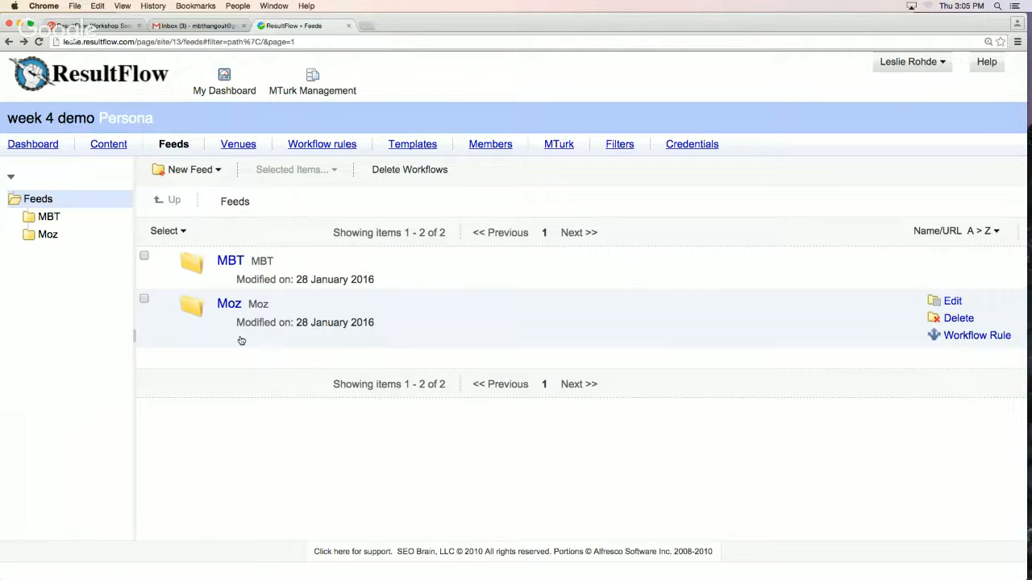
Open the Test Blog venue for editing and view its available tags and categories without changing the selections
{"action": "left_click", "coordinate": [245, 147]}
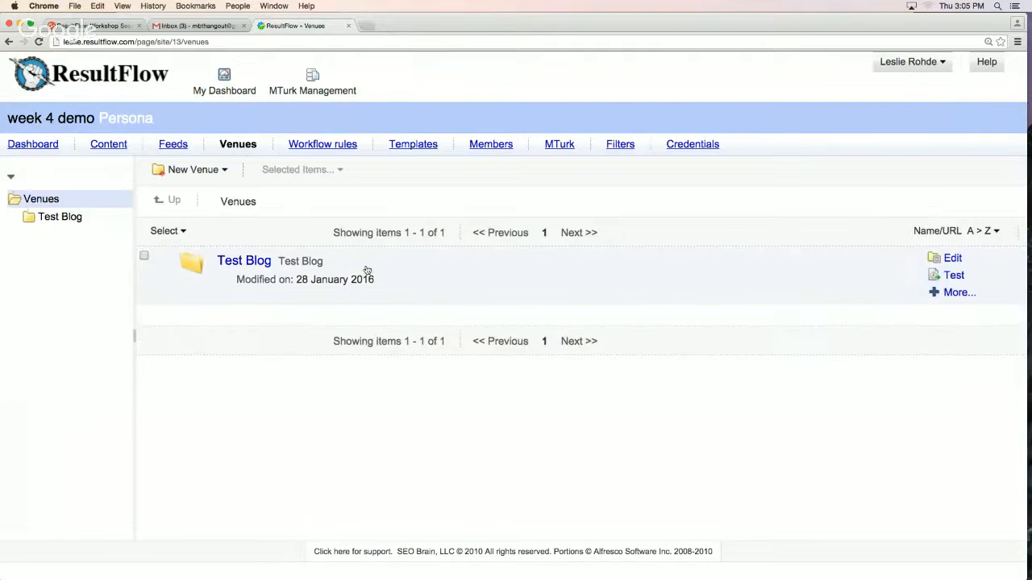
{"action": "left_click", "coordinate": [952, 265]}
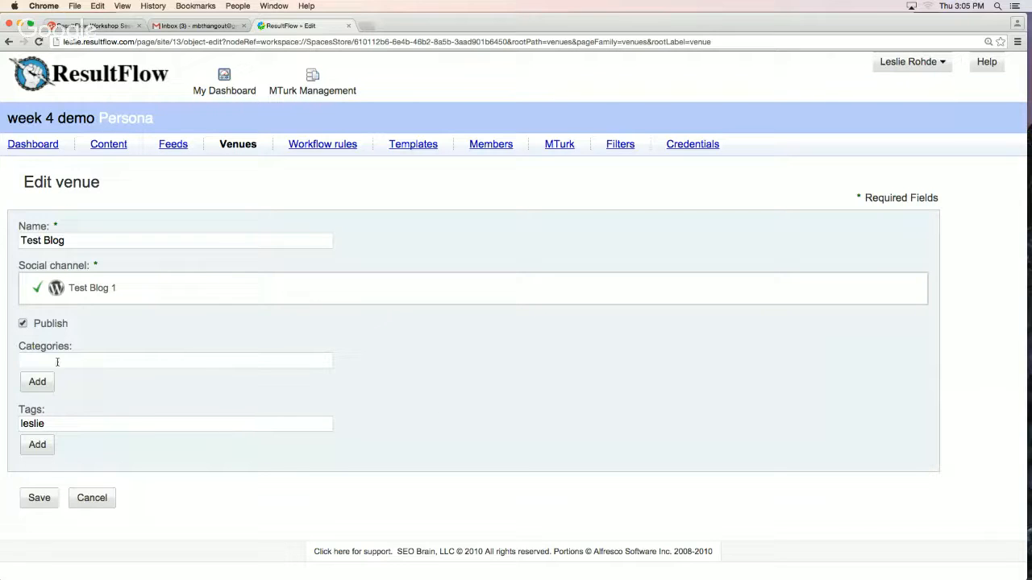
{"action": "left_click", "coordinate": [37, 445]}
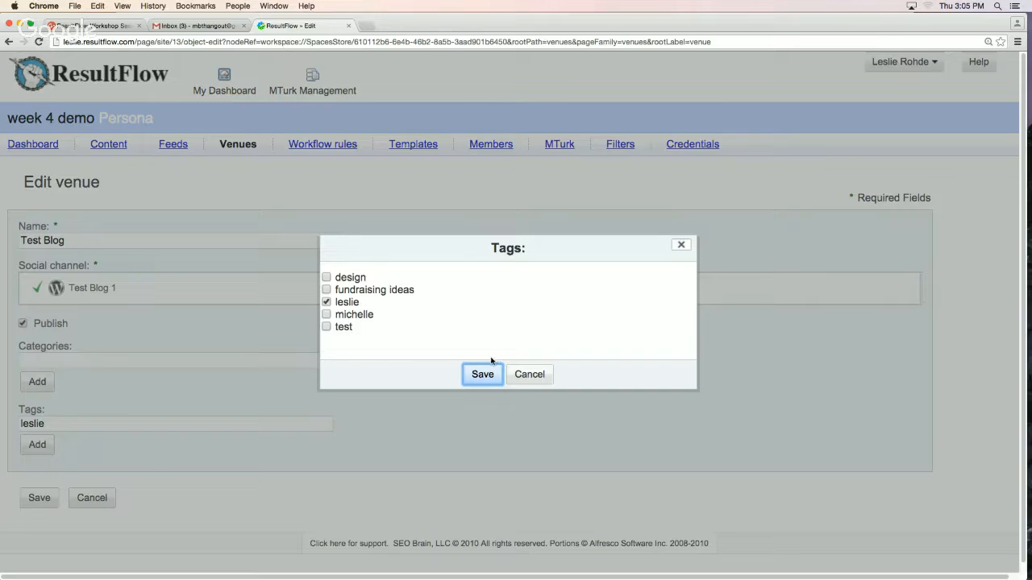
{"action": "left_click", "coordinate": [526, 374]}
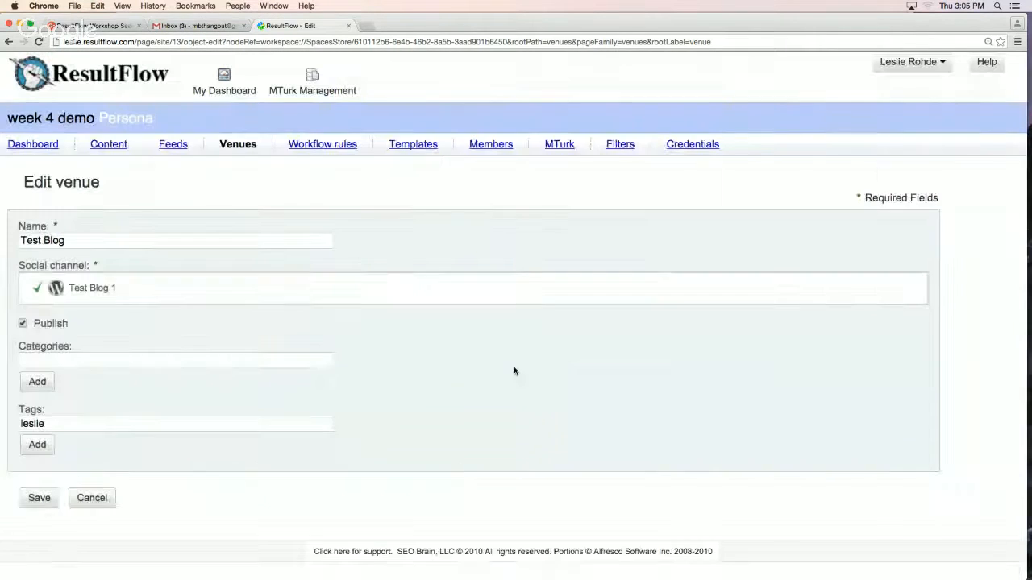
{"action": "left_click", "coordinate": [37, 382]}
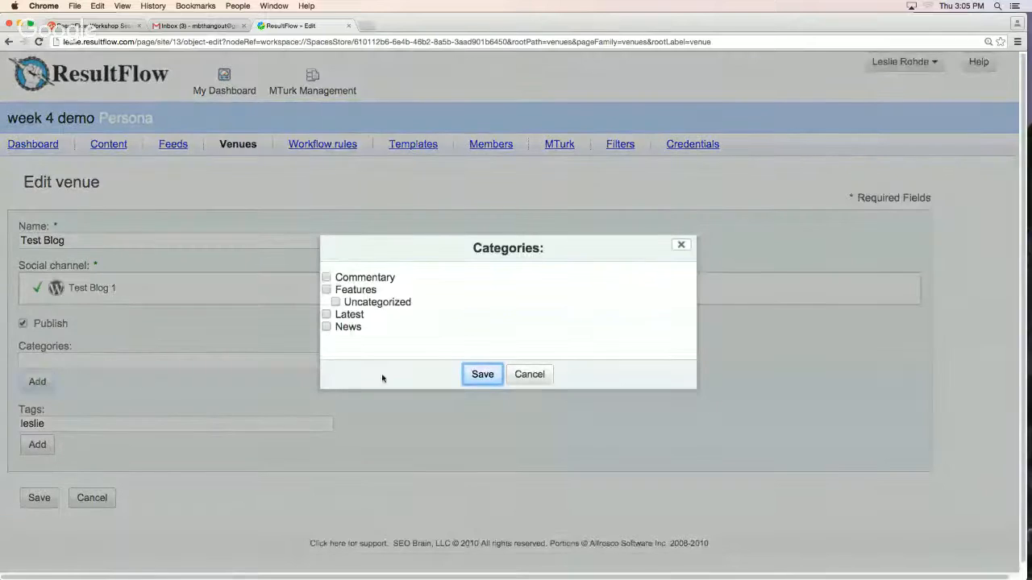
{"action": "left_click", "coordinate": [529, 375]}
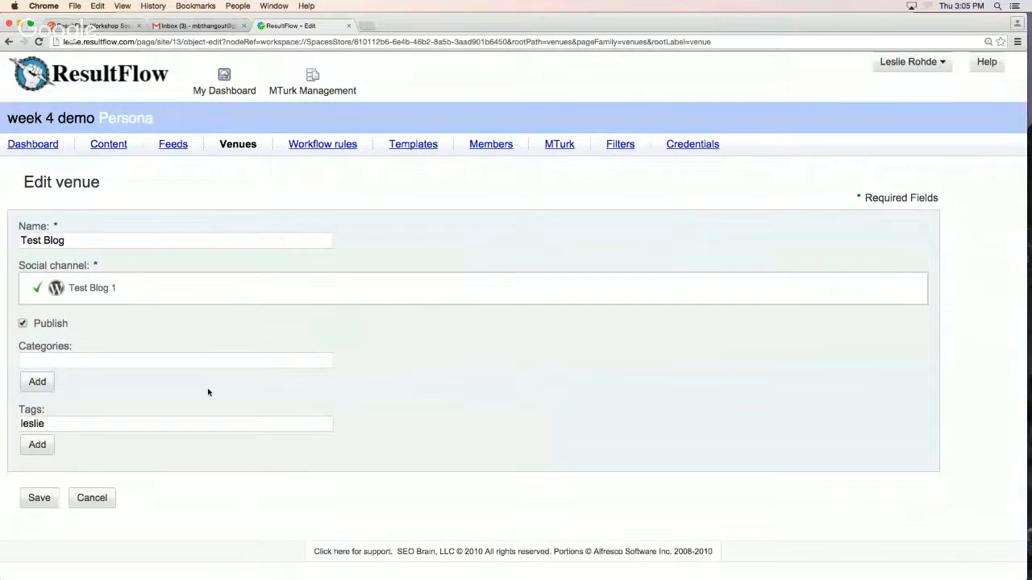
Try entering "xxxx" as a category for the Test Blog venue, clear it, and discard the venue edit
{"action": "left_click", "coordinate": [56, 362]}
{"action": "type", "text": "xxxx"}
{"action": "key", "text": "BackSpace"}
{"action": "key", "text": "BackSpace"}
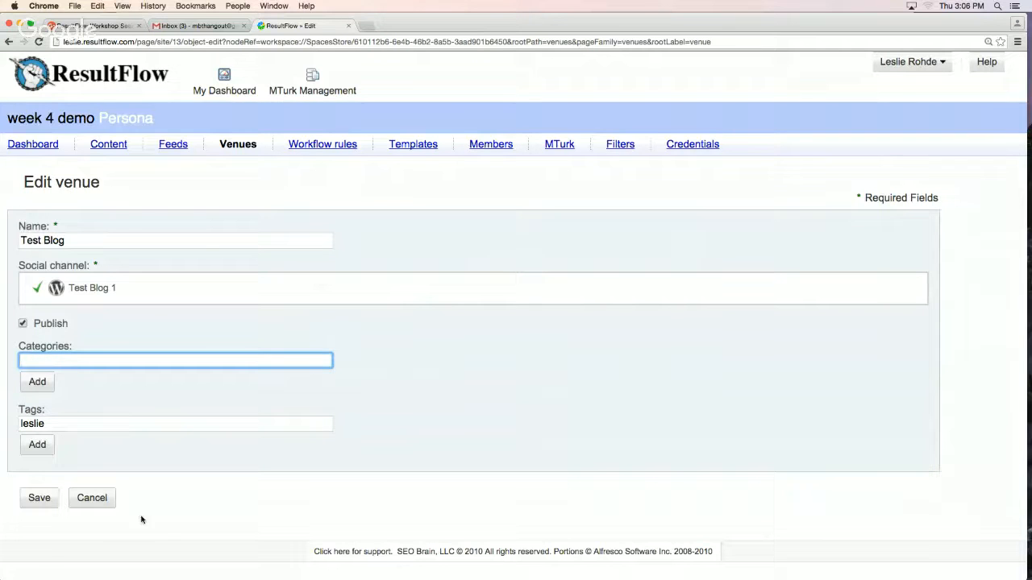
{"action": "left_click", "coordinate": [103, 501]}
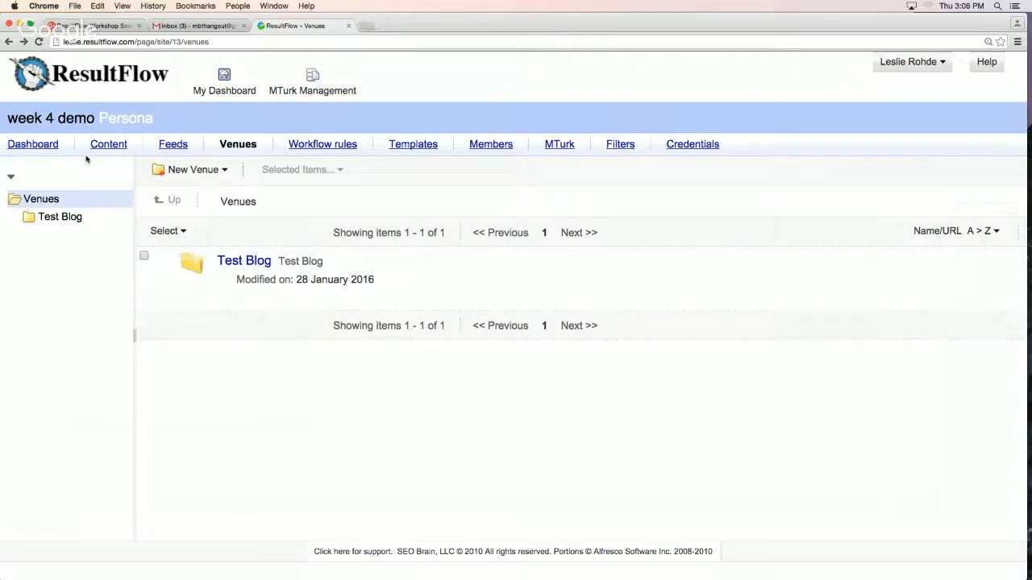
Open the week 4 demo persona's content library and view the sort orders available for its folder list
{"action": "left_click", "coordinate": [111, 146]}
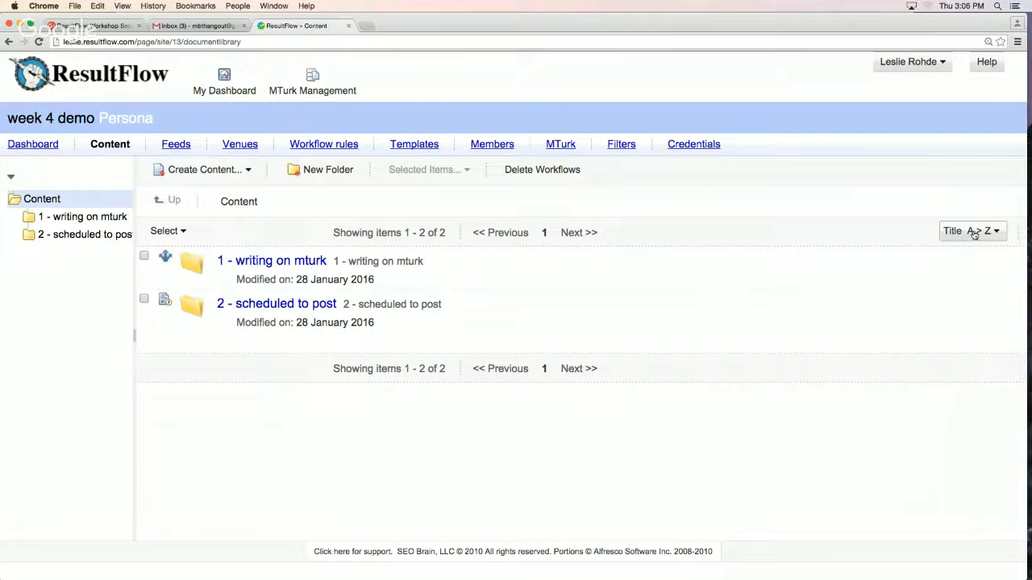
{"action": "left_click", "coordinate": [971, 232]}
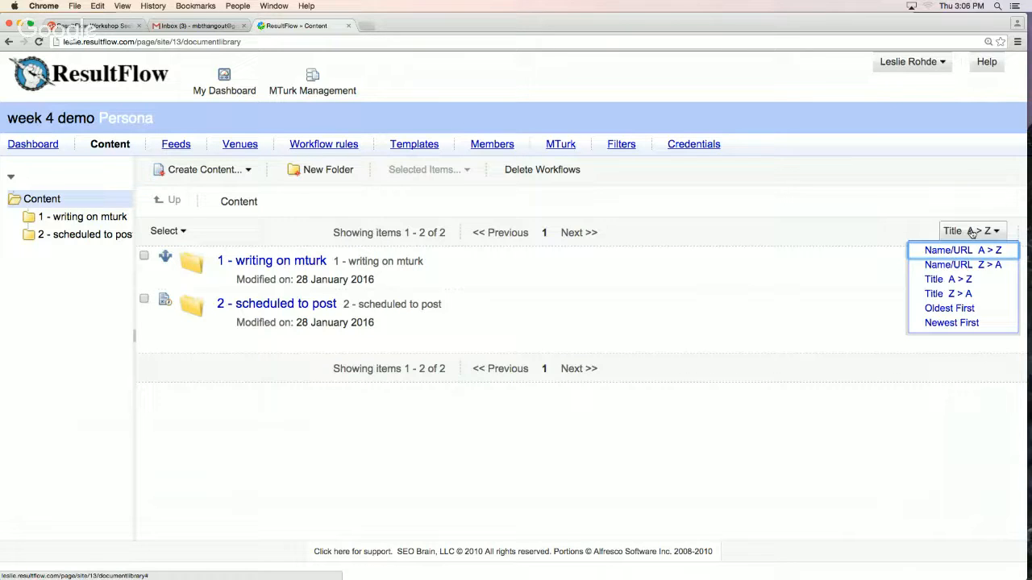
{"action": "left_click", "coordinate": [737, 236]}
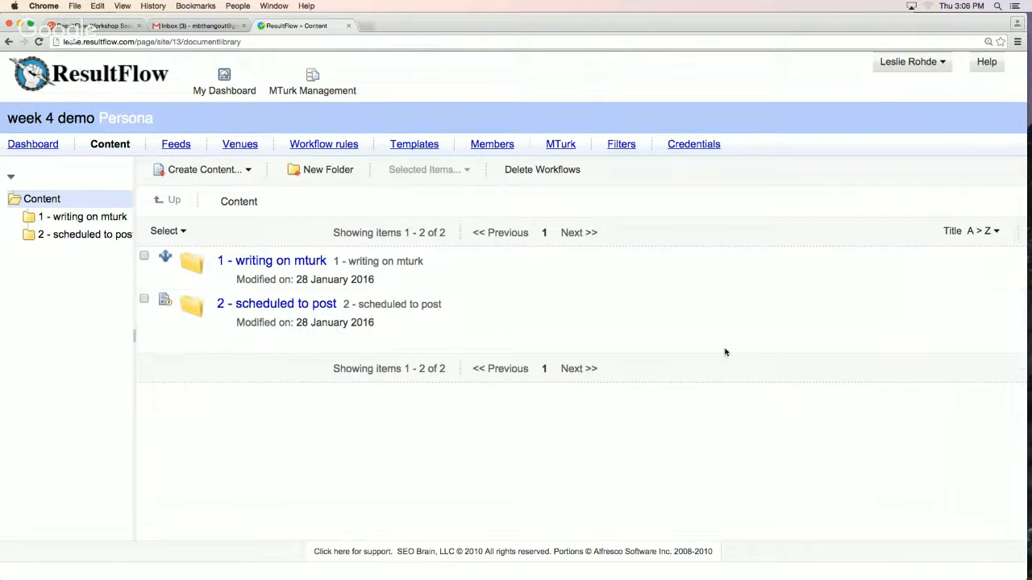
Create a folder named "10 - something else" in the persona's content library
{"action": "left_click", "coordinate": [329, 171]}
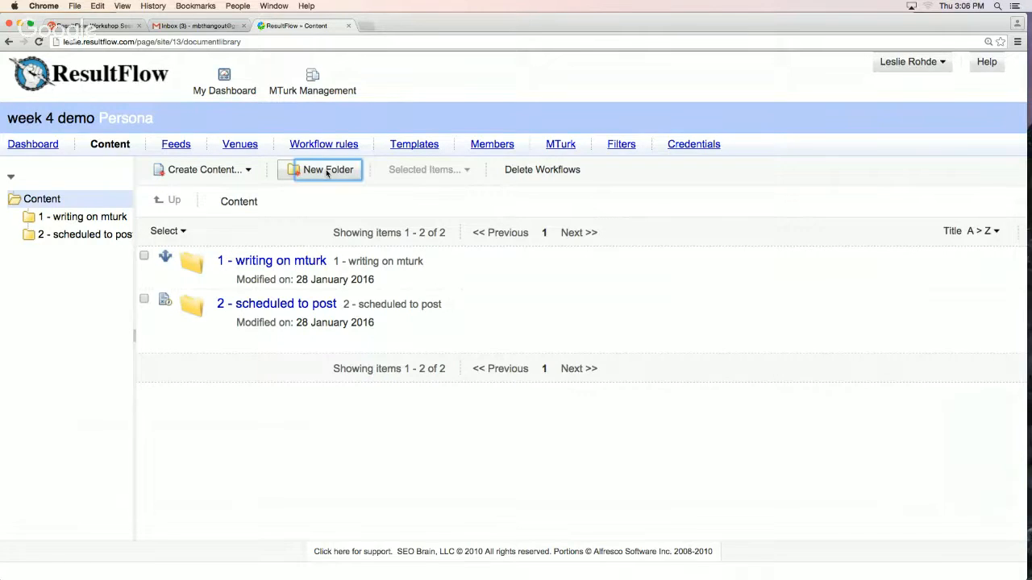
{"action": "type", "text": "10 "}
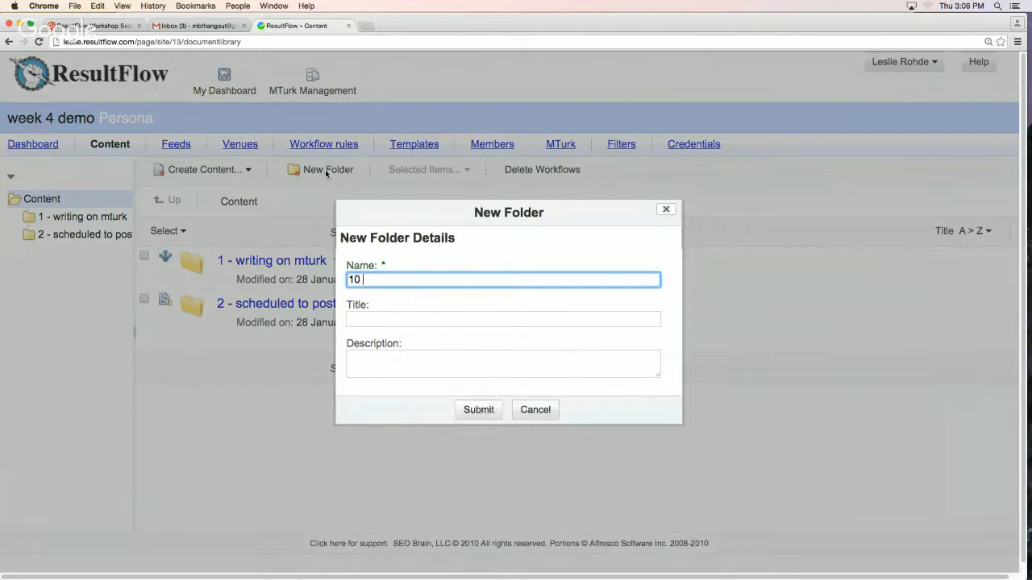
{"action": "type", "text": "- something else"}
{"action": "key", "text": "Return"}
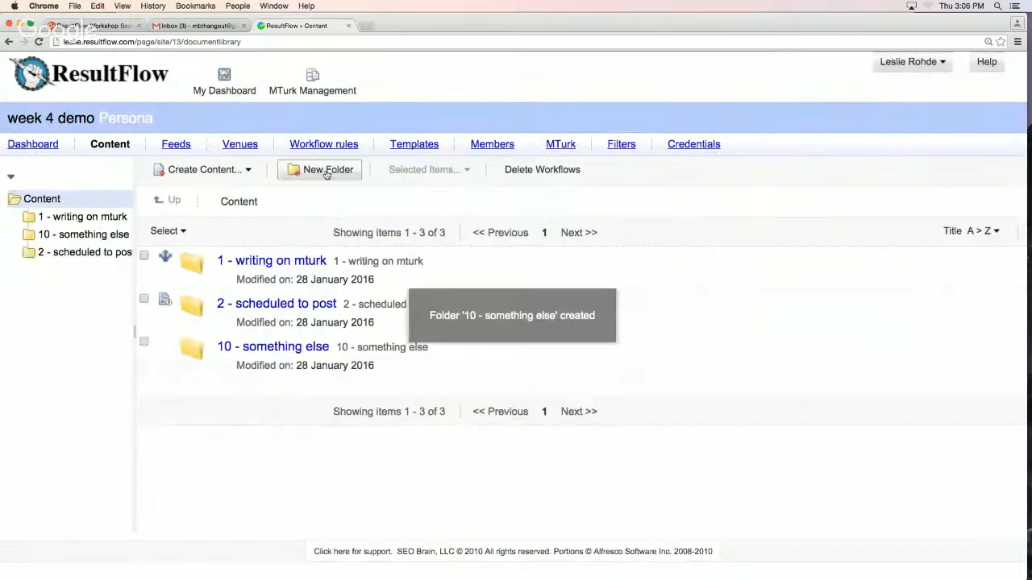
Sort the content folders by Name/URL A > Z
{"action": "mouse_move", "coordinate": [915, 299]}
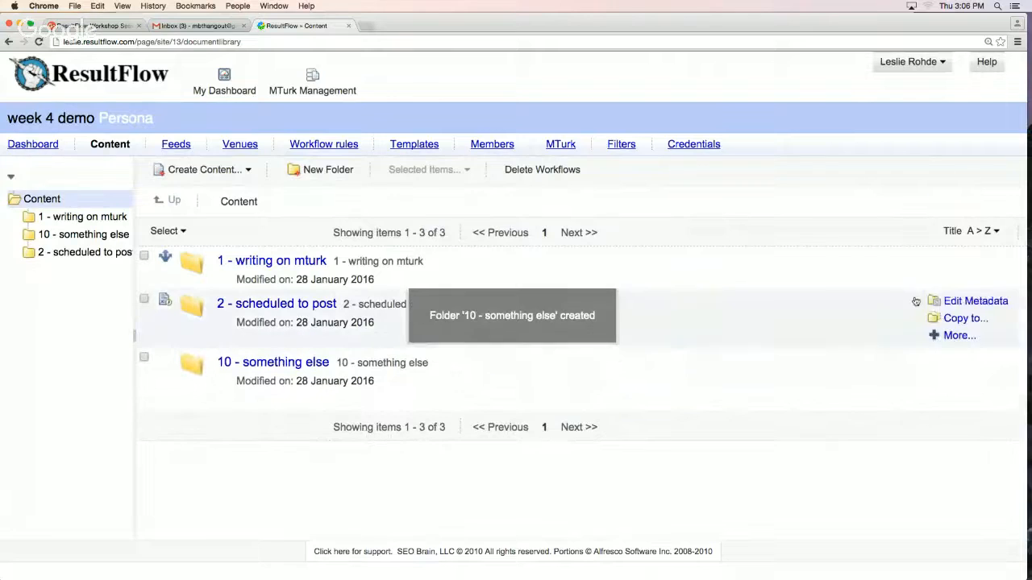
{"action": "left_click", "coordinate": [958, 234]}
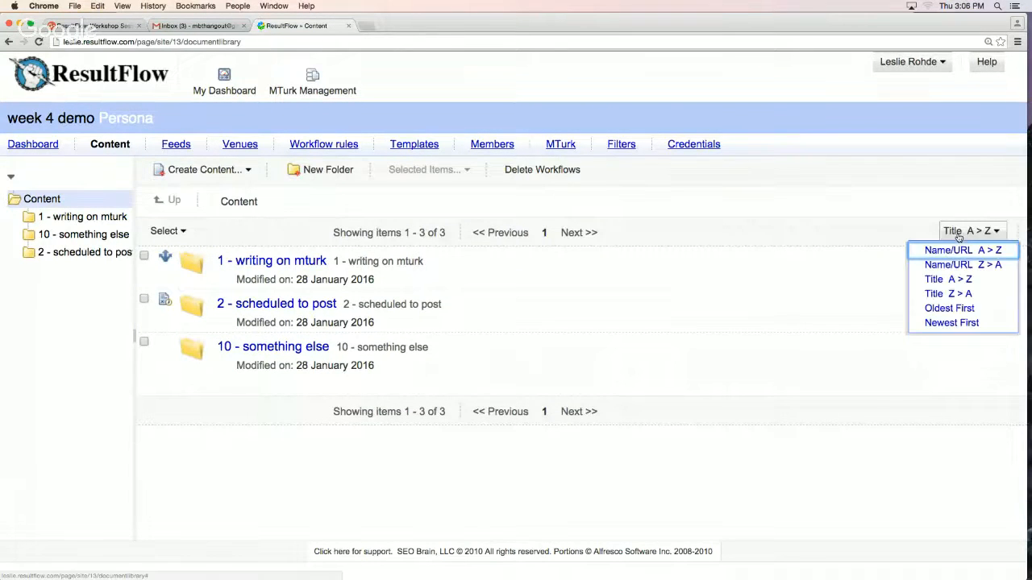
{"action": "left_click", "coordinate": [959, 248]}
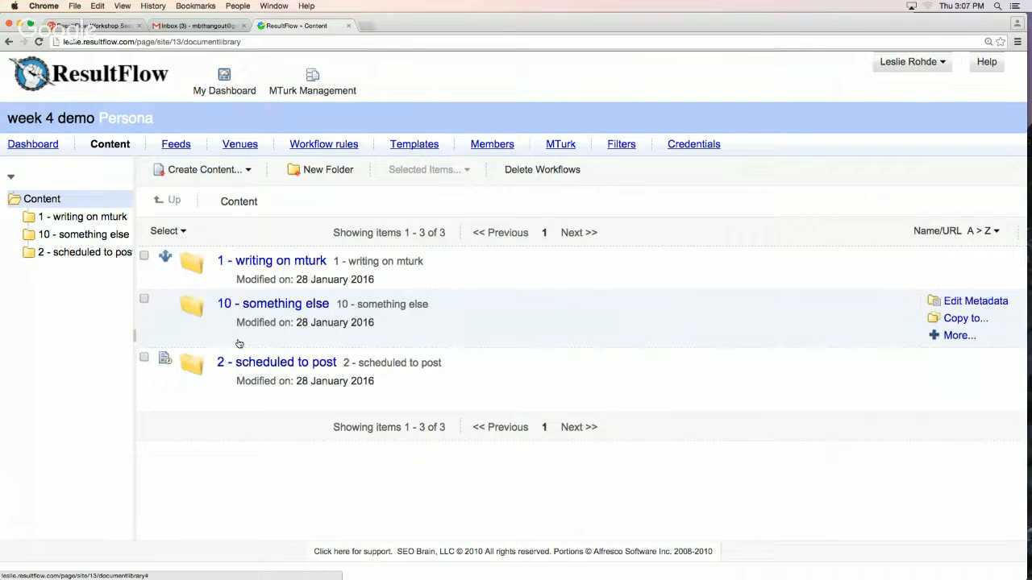
Rename the "1 - writing on mturk" folder to "01 - writing on mturk" and sort the list by Name/URL A > Z again
{"action": "mouse_move", "coordinate": [356, 281]}
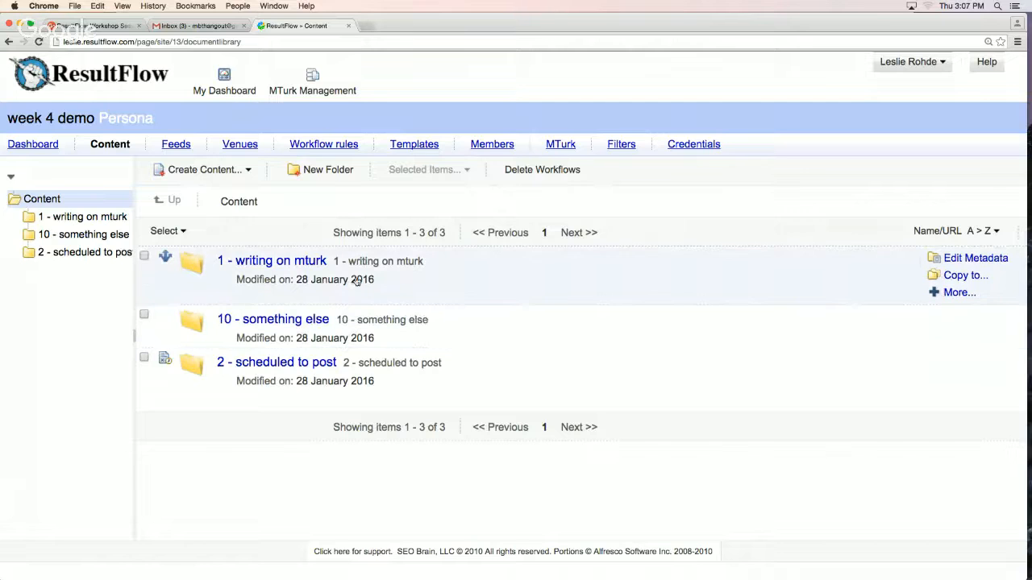
{"action": "left_click", "coordinate": [975, 259]}
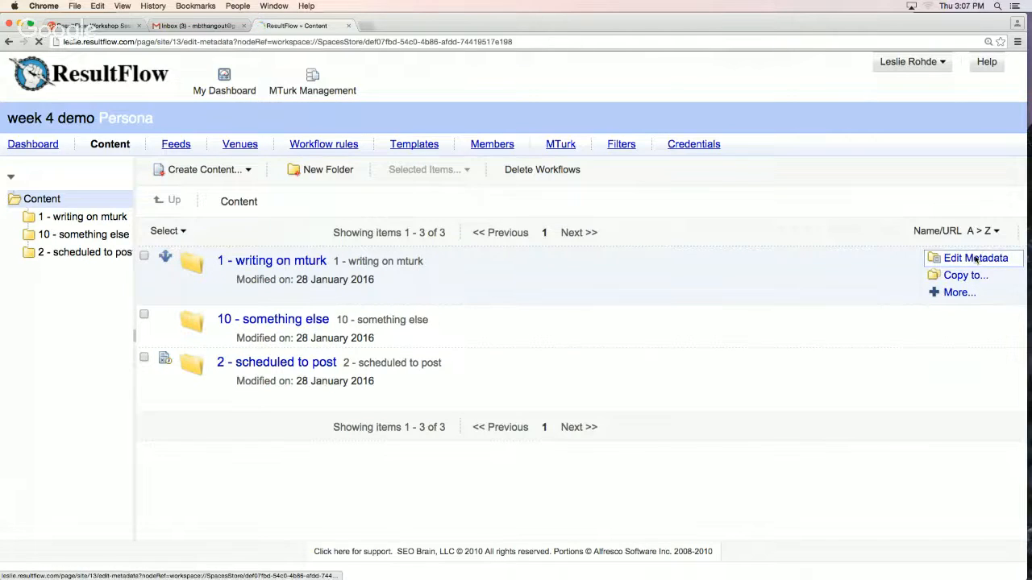
{"action": "left_click", "coordinate": [22, 249]}
{"action": "type", "text": "01 - writing on mturk"}
{"action": "key", "text": "Return"}
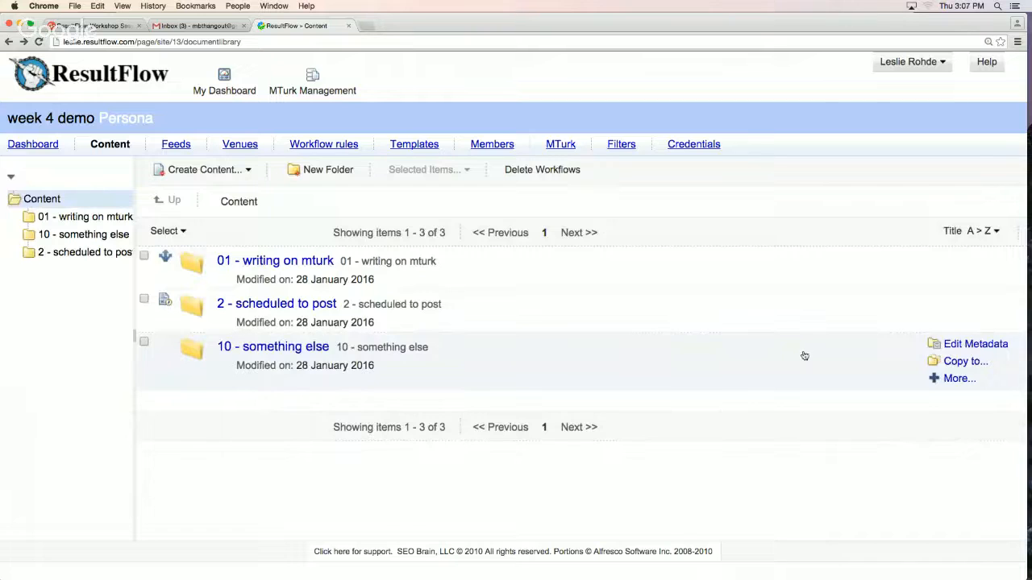
{"action": "left_click", "coordinate": [986, 232]}
{"action": "left_click", "coordinate": [978, 250]}
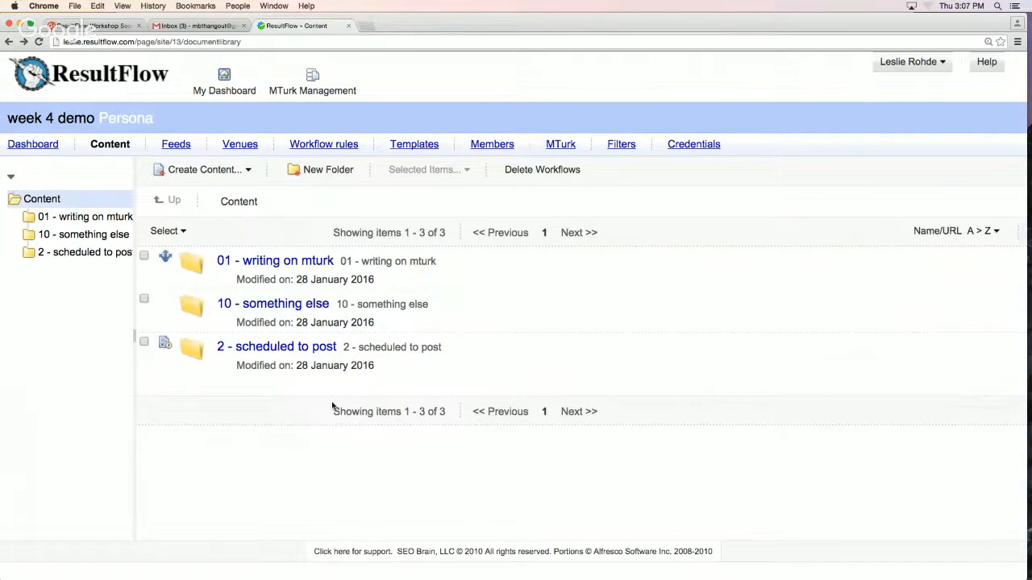
Rename the "2 - scheduled to post" folder to "02 - scheduled to post" and save its metadata
{"action": "mouse_move", "coordinate": [240, 355]}
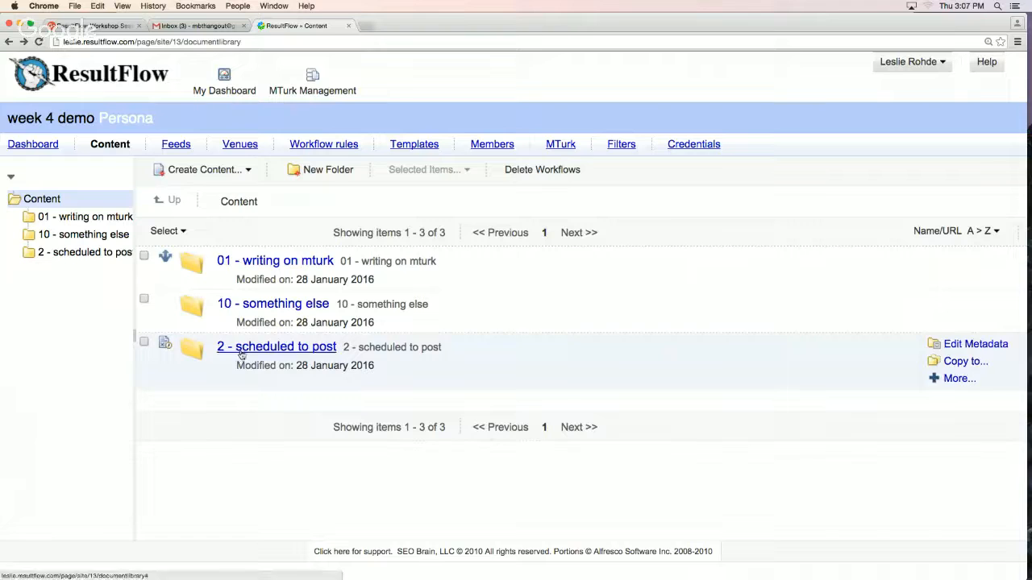
{"action": "left_click", "coordinate": [979, 345]}
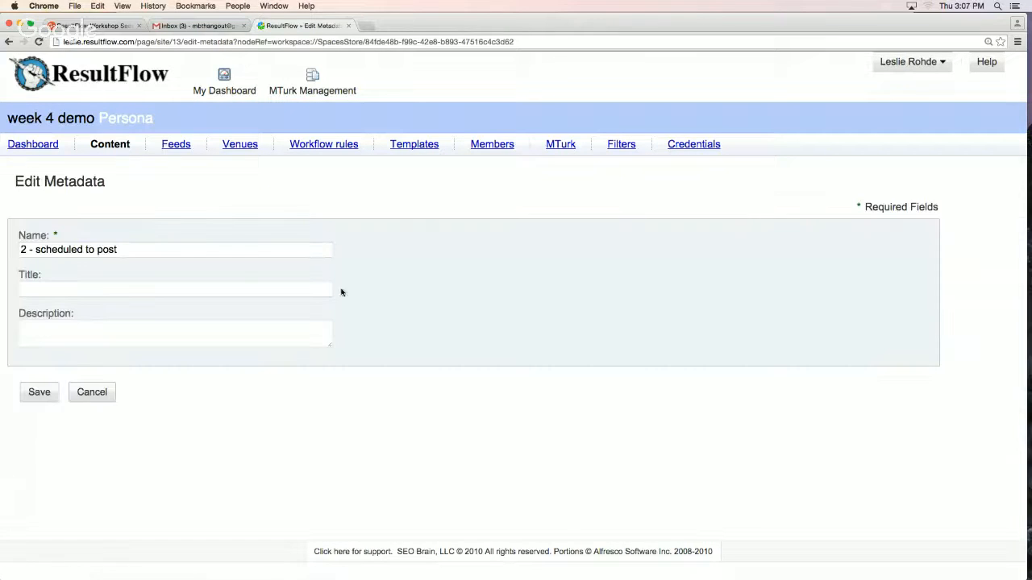
{"action": "left_click", "coordinate": [32, 248]}
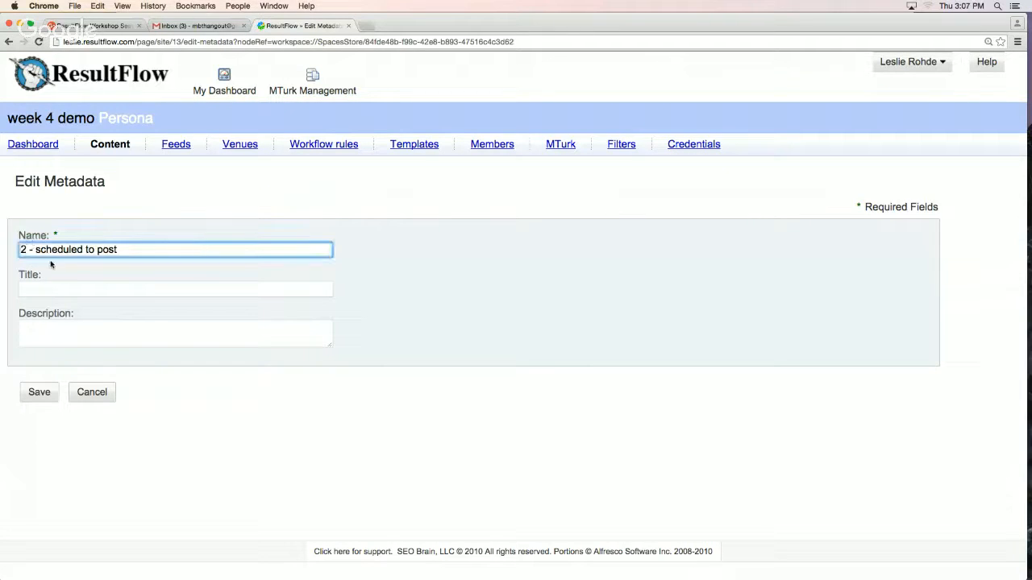
{"action": "type", "text": "0"}
{"action": "left_click", "coordinate": [39, 392]}
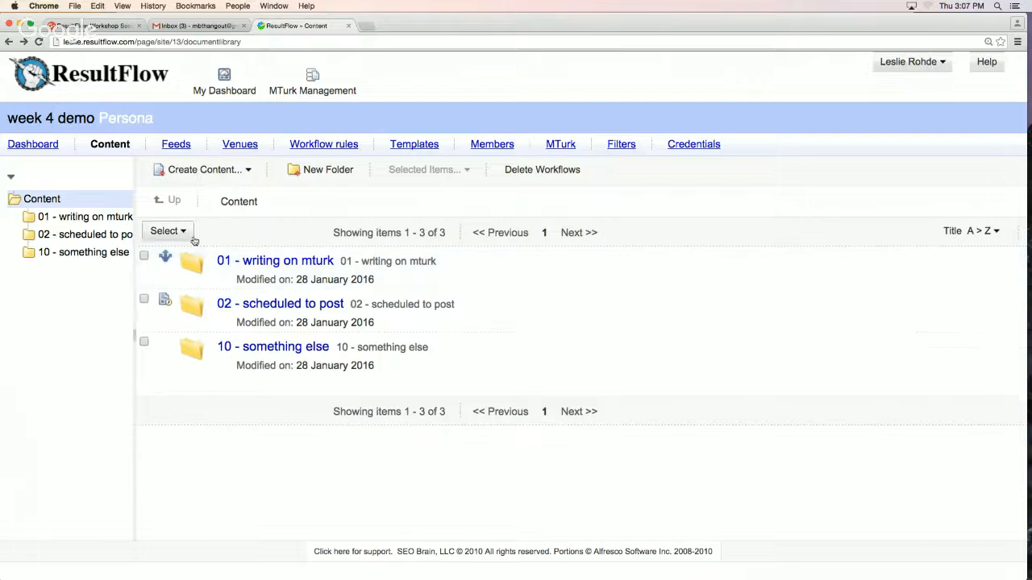
Look through the items in the "01 - writing on mturk" and "02 - scheduled to post" folders, and return to the content root
{"action": "left_click", "coordinate": [87, 217]}
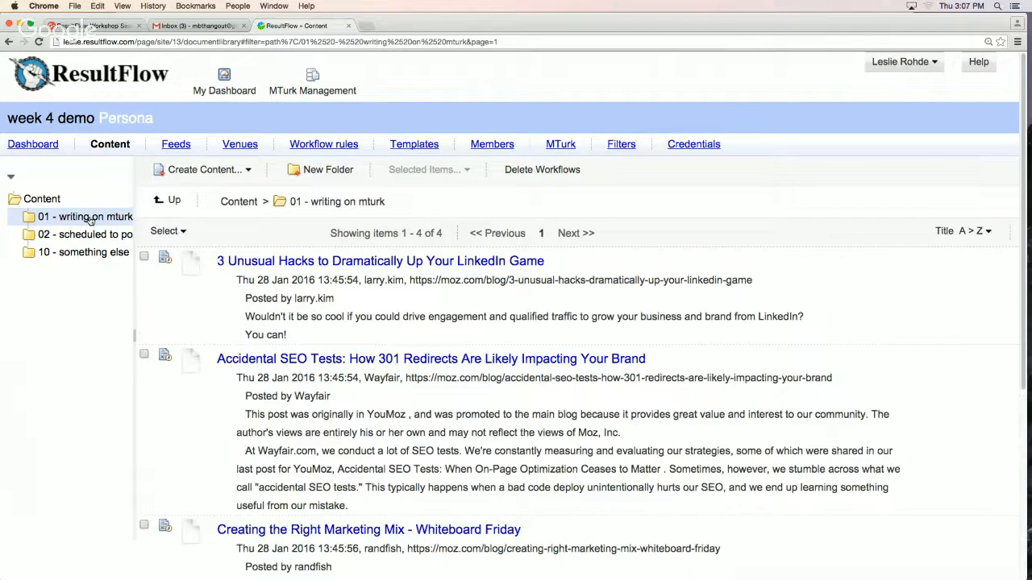
{"action": "scroll", "coordinate": [469, 394], "scroll_direction": "down", "scroll_amount": 5}
{"action": "scroll", "coordinate": [468, 394], "scroll_direction": "up", "scroll_amount": 5}
{"action": "left_click", "coordinate": [97, 239]}
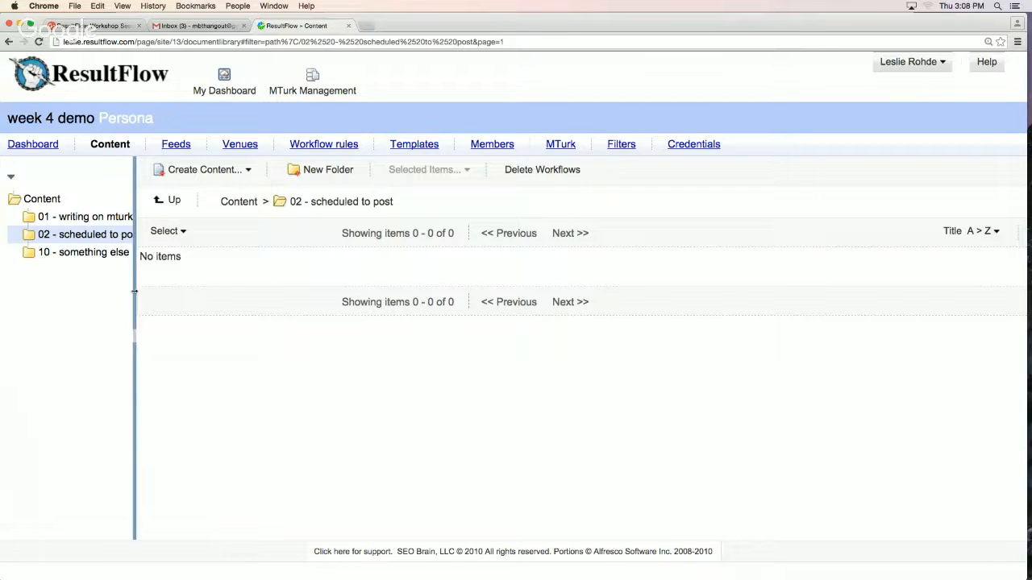
{"action": "left_click", "coordinate": [53, 197]}
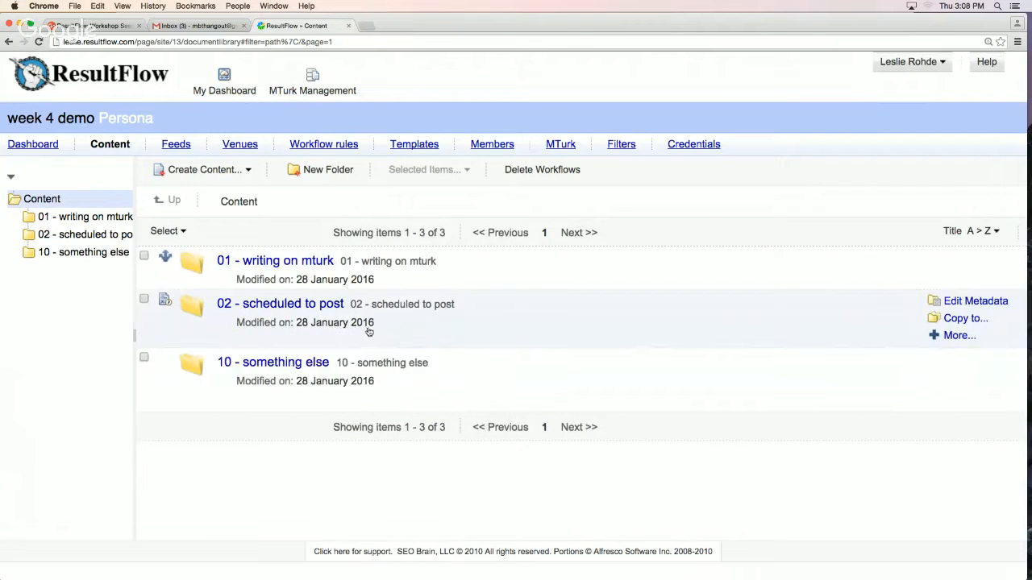
Open the workflow attached to the "02 - scheduled to post" folder and examine its target folder, item count and schedule
{"action": "left_click", "coordinate": [164, 301]}
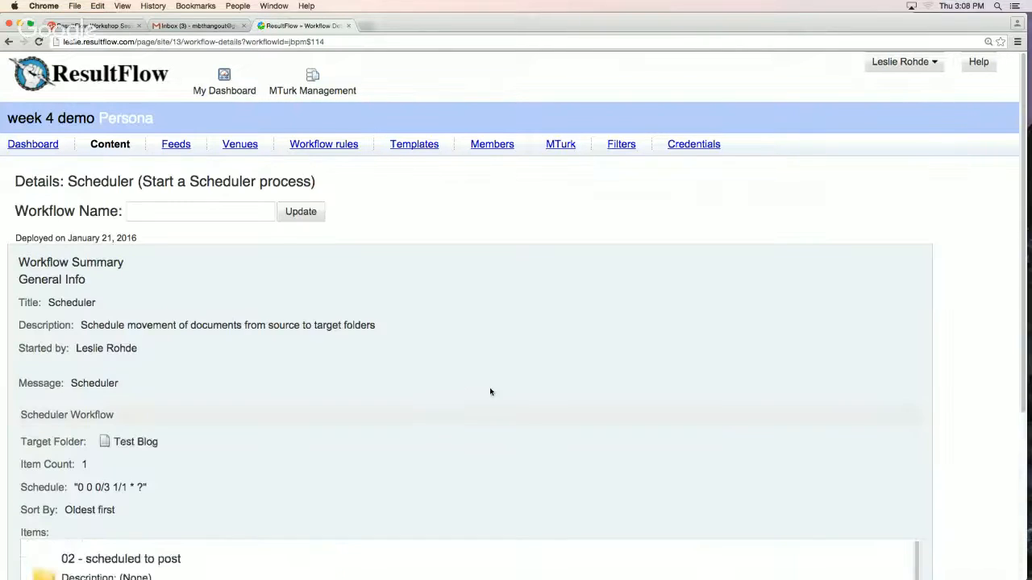
{"action": "scroll", "coordinate": [491, 393], "scroll_direction": "down", "scroll_amount": 1}
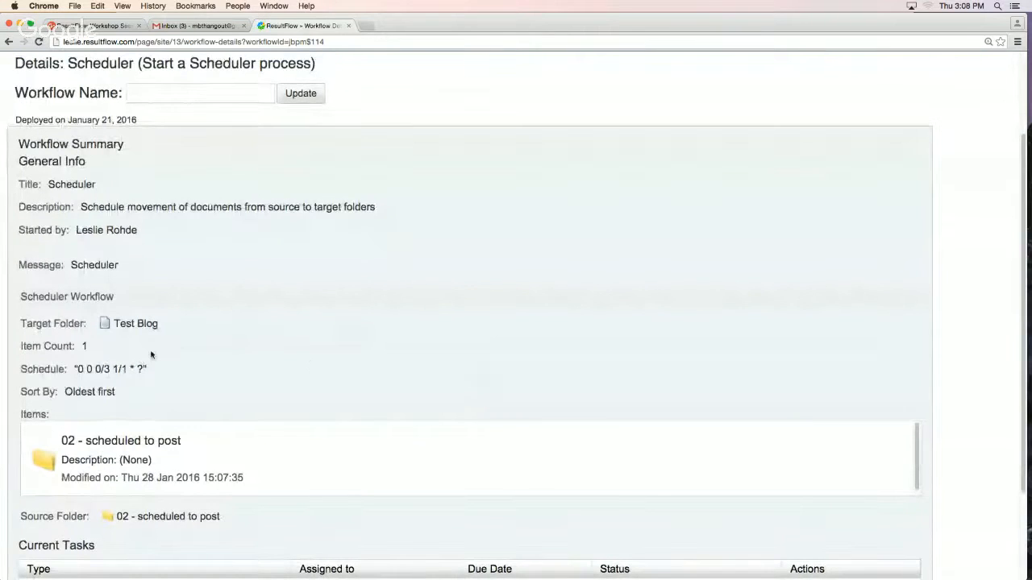
{"action": "left_click_drag", "start_coordinate": [74, 368], "coordinate": [167, 368]}
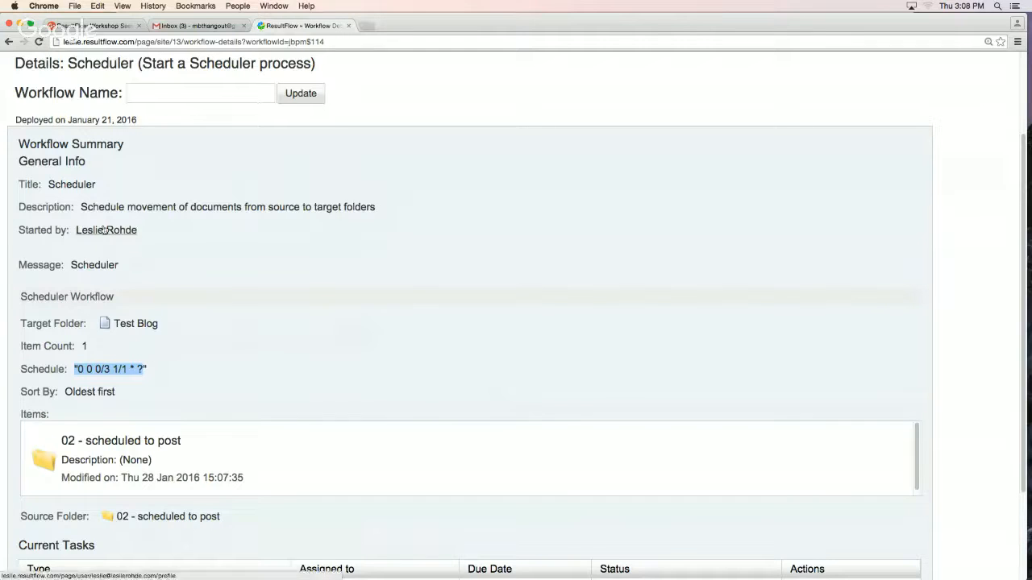
Name the scheduler workflow "every 3 hours" and confirm the name update
{"action": "left_click", "coordinate": [144, 96]}
{"action": "type", "text": "ever"}
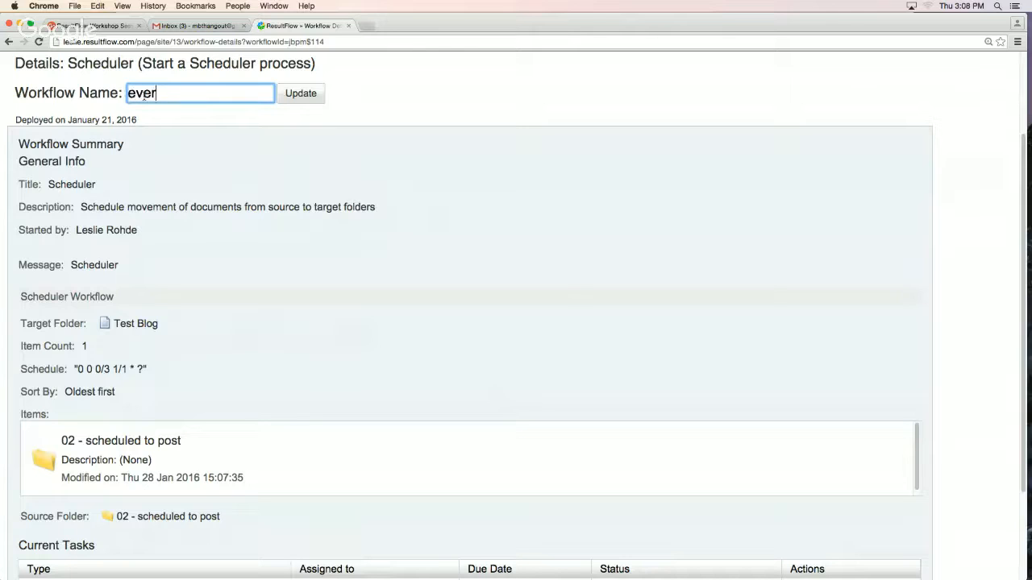
{"action": "type", "text": "y 3 hours"}
{"action": "left_click", "coordinate": [298, 94]}
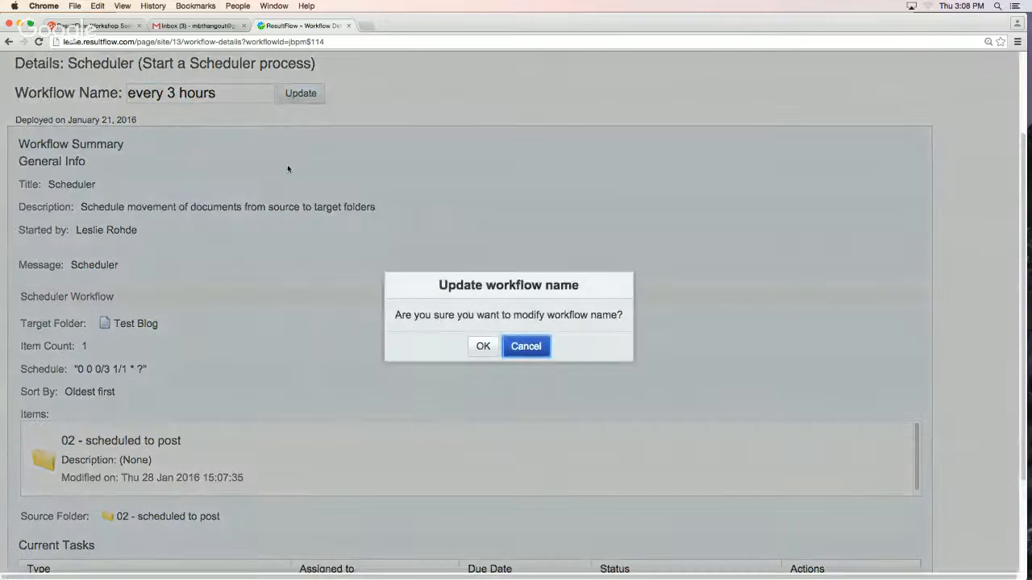
{"action": "left_click", "coordinate": [483, 346]}
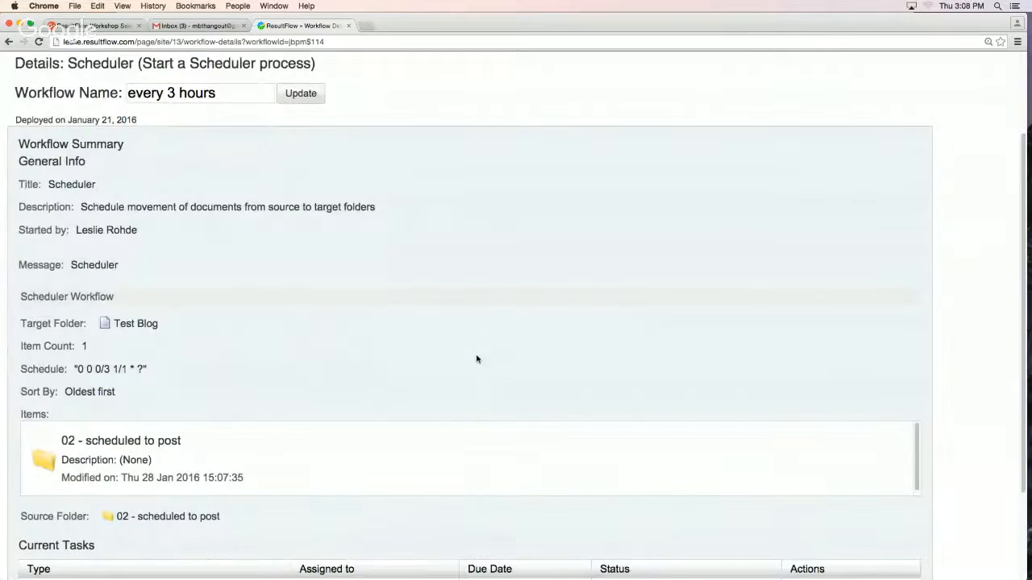
Review the scheduler workflow's details, reopen them once from the content folder list, and return to that list
{"action": "scroll", "coordinate": [329, 347], "scroll_direction": "up", "scroll_amount": 3}
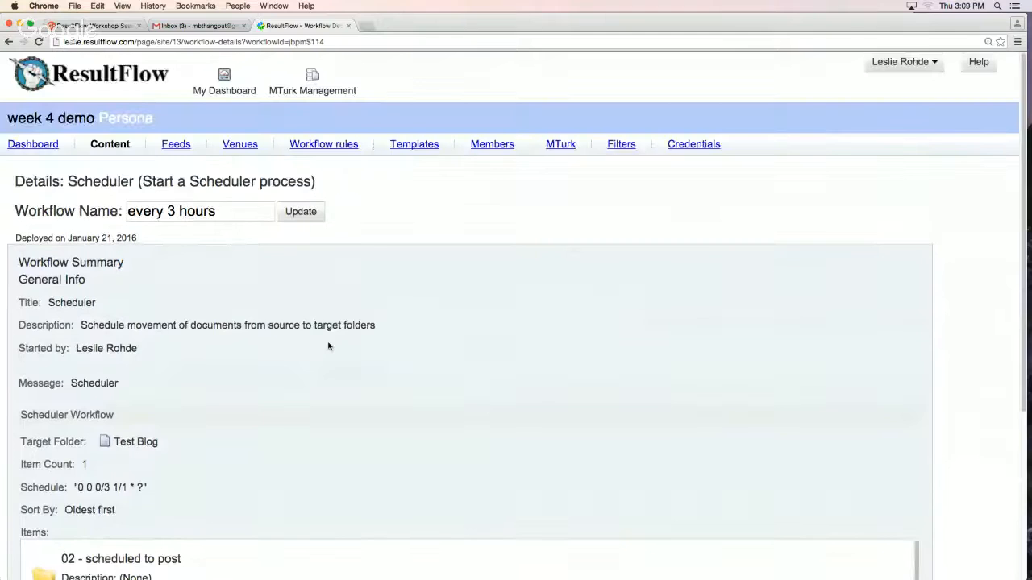
{"action": "scroll", "coordinate": [328, 346], "scroll_direction": "down", "scroll_amount": 4}
{"action": "scroll", "coordinate": [328, 347], "scroll_direction": "down", "scroll_amount": 2}
{"action": "scroll", "coordinate": [328, 346], "scroll_direction": "up", "scroll_amount": 5}
{"action": "left_click", "coordinate": [8, 41]}
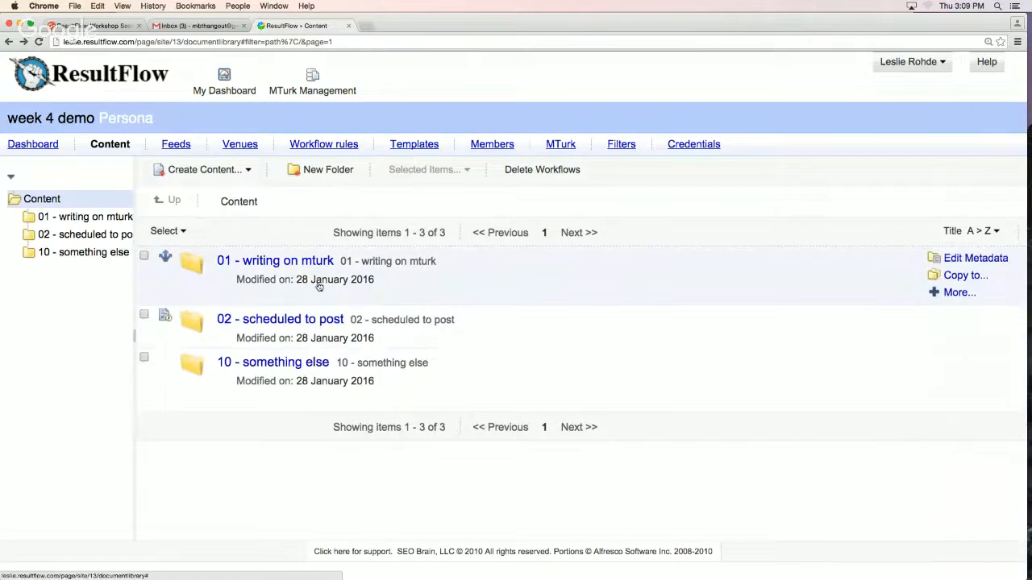
{"action": "left_click", "coordinate": [166, 302]}
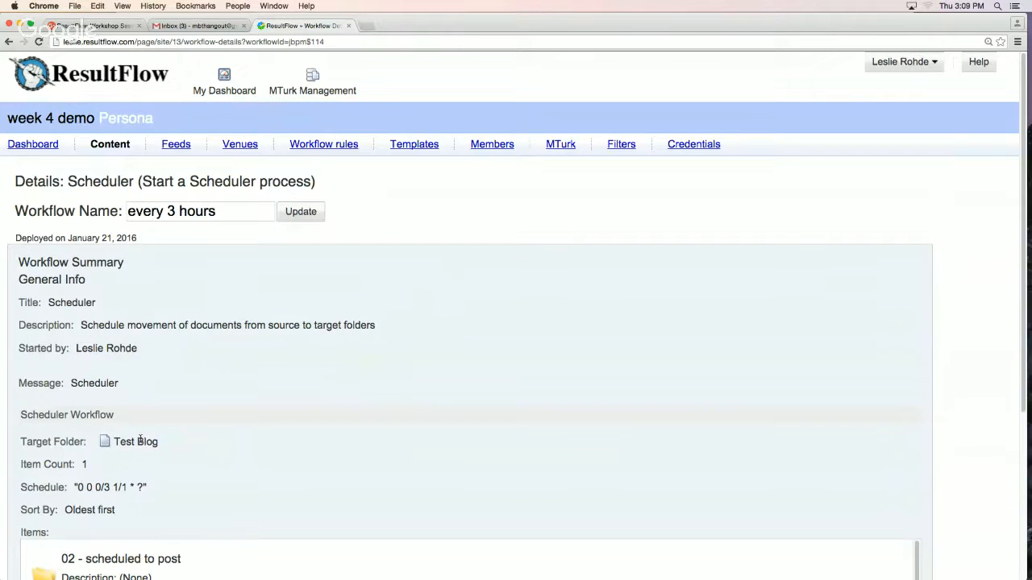
{"action": "left_click", "coordinate": [8, 41]}
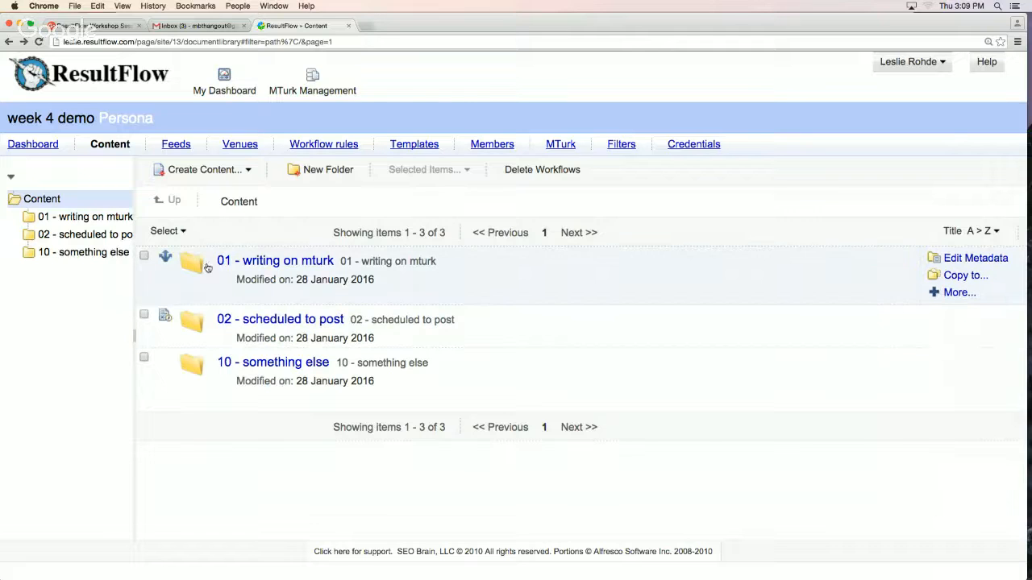
Open the workflow rule of the "01 - writing on mturk" folder and examine its target folder, task template and HIT definition
{"action": "left_click", "coordinate": [166, 258]}
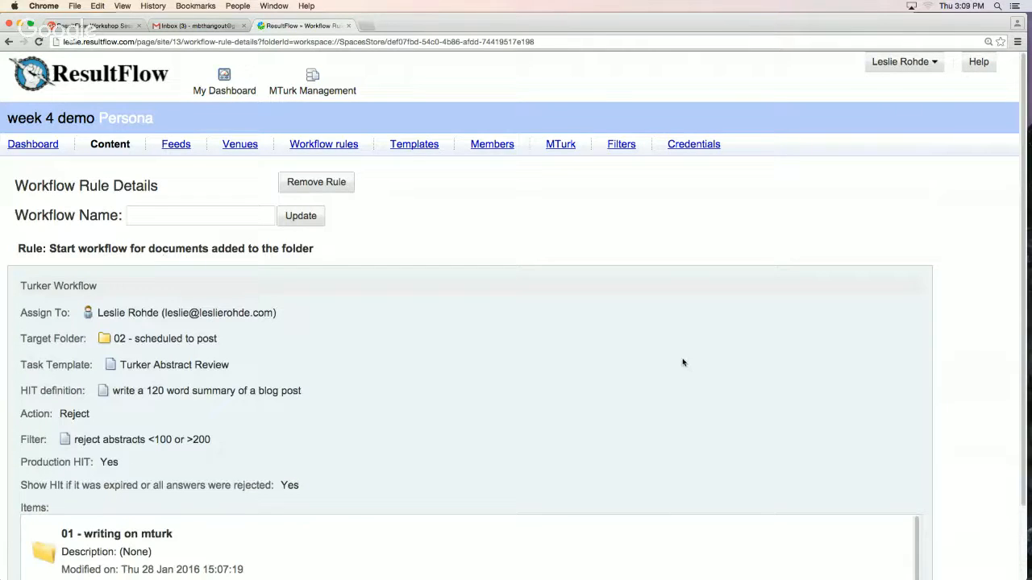
{"action": "scroll", "coordinate": [680, 358], "scroll_direction": "down", "scroll_amount": 3}
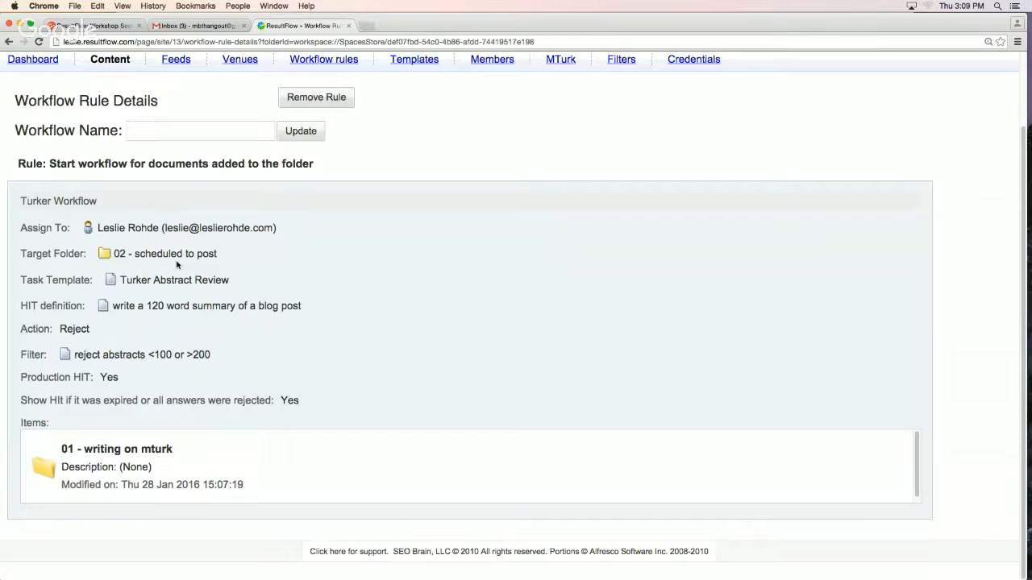
{"action": "left_click_drag", "start_coordinate": [217, 253], "coordinate": [116, 255]}
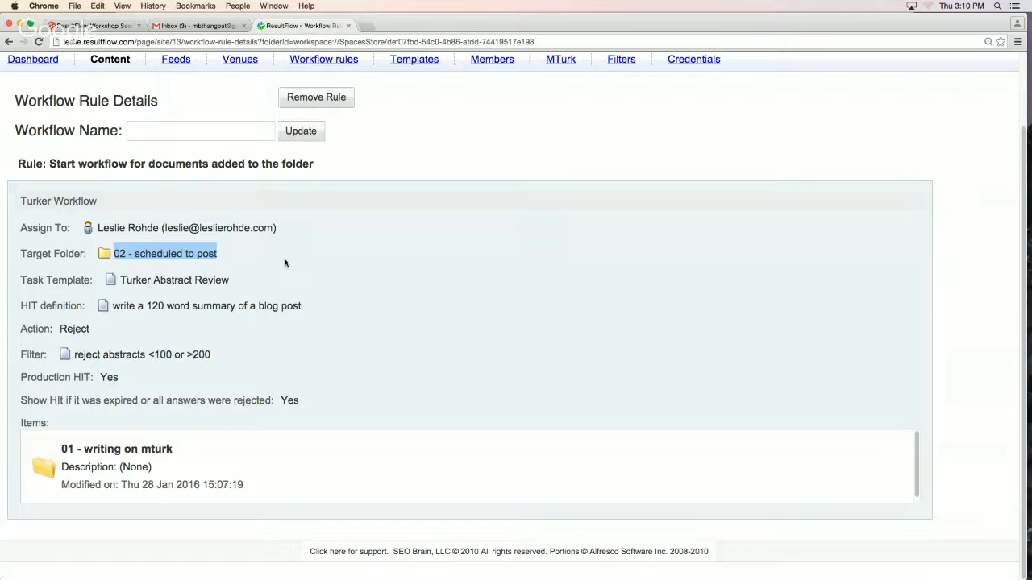
{"action": "left_click_drag", "start_coordinate": [236, 281], "coordinate": [120, 283]}
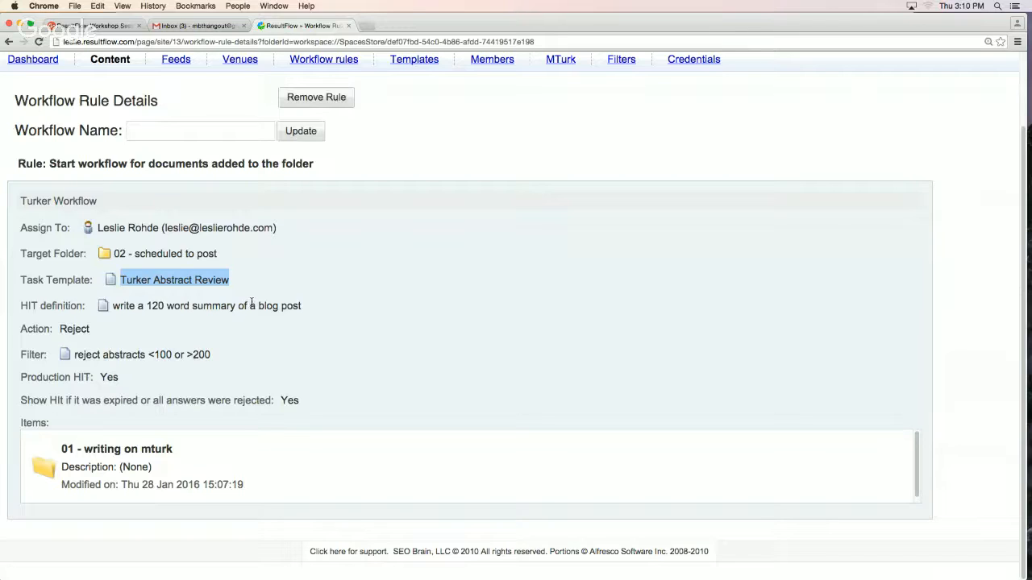
{"action": "left_click_drag", "start_coordinate": [113, 308], "coordinate": [302, 308]}
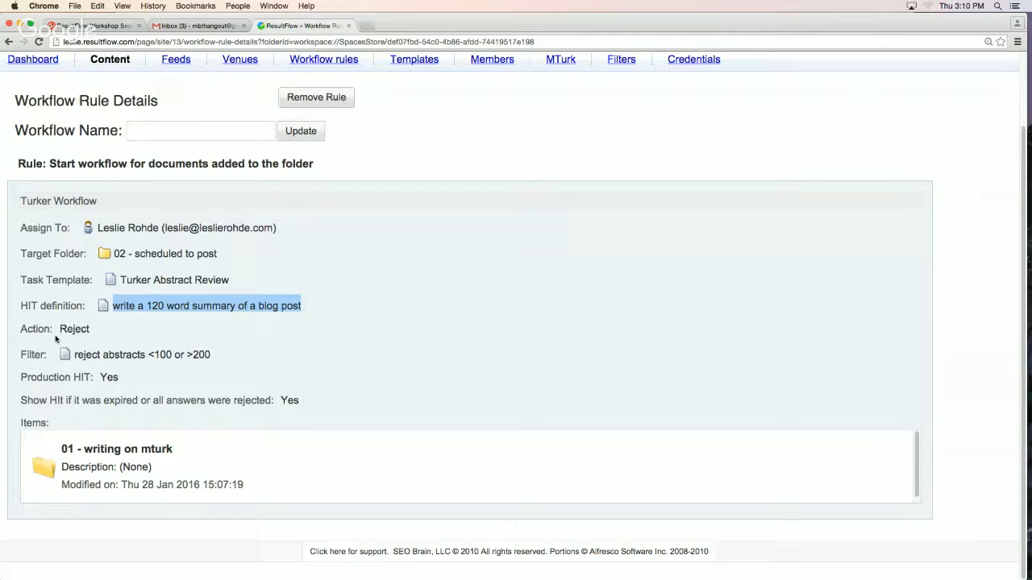
Examine the MTurk workflow rule's reject action, filter, Production HIT setting and option for showing expired or rejected HITs
{"action": "left_click_drag", "start_coordinate": [21, 328], "coordinate": [219, 356]}
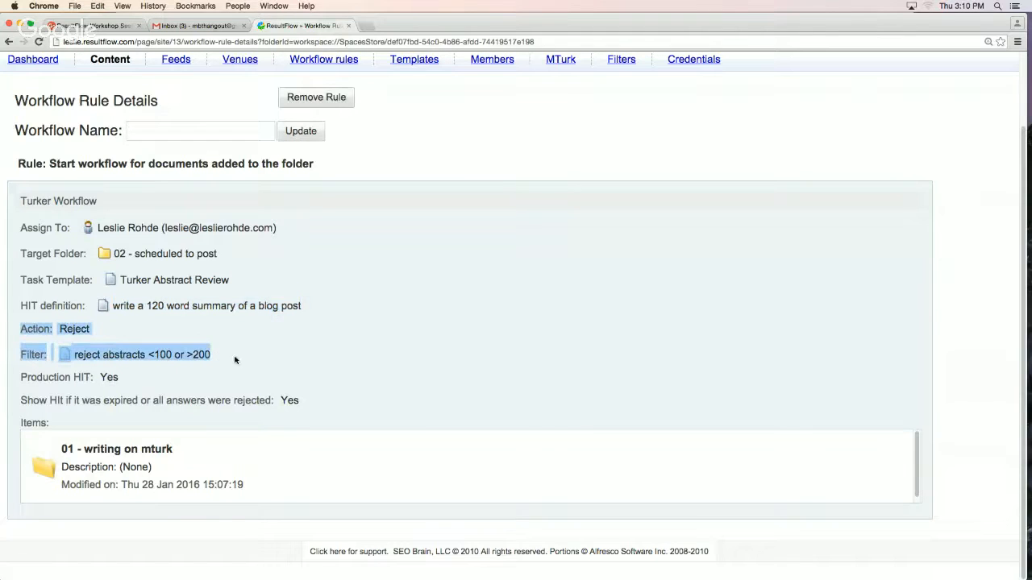
{"action": "double_click", "coordinate": [108, 376]}
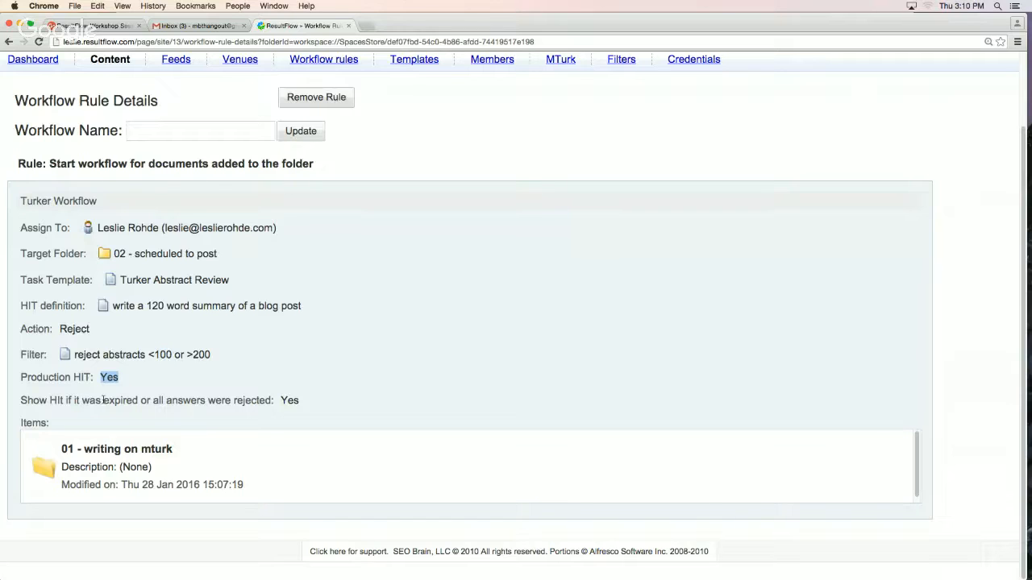
{"action": "double_click", "coordinate": [289, 401]}
{"action": "scroll", "coordinate": [313, 297], "scroll_direction": "up", "scroll_amount": 2}
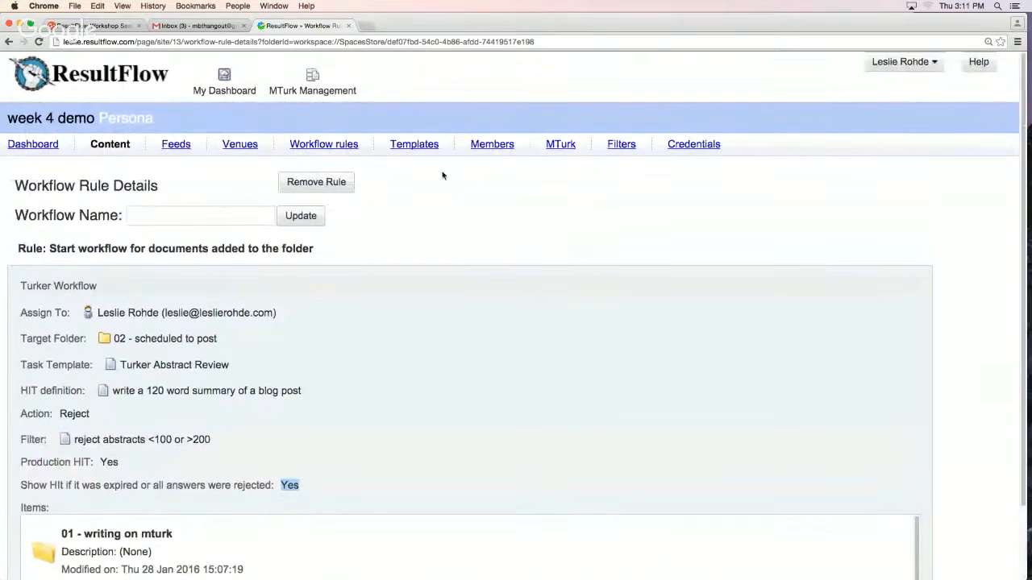
Open the persona's "reject abstracts <100 or >200" filter for editing and examine its conditions and rejection reason
{"action": "left_click", "coordinate": [621, 144]}
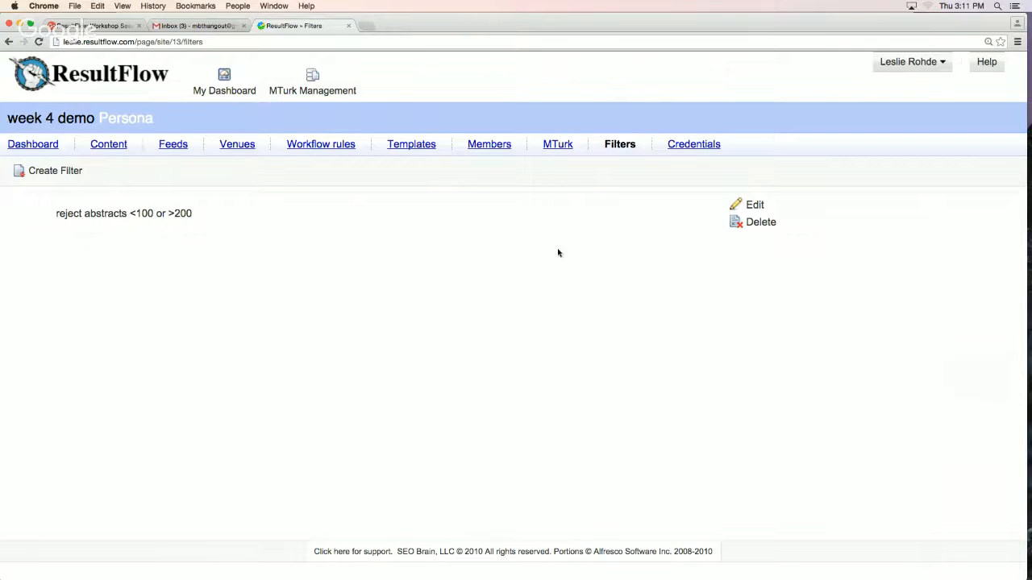
{"action": "left_click", "coordinate": [754, 207]}
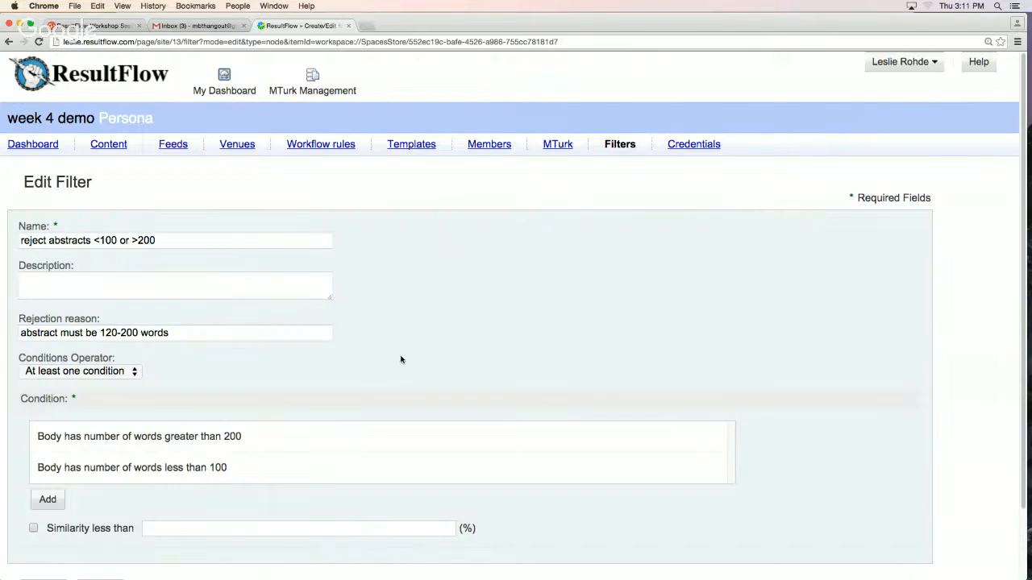
{"action": "scroll", "coordinate": [401, 355], "scroll_direction": "down", "scroll_amount": 2}
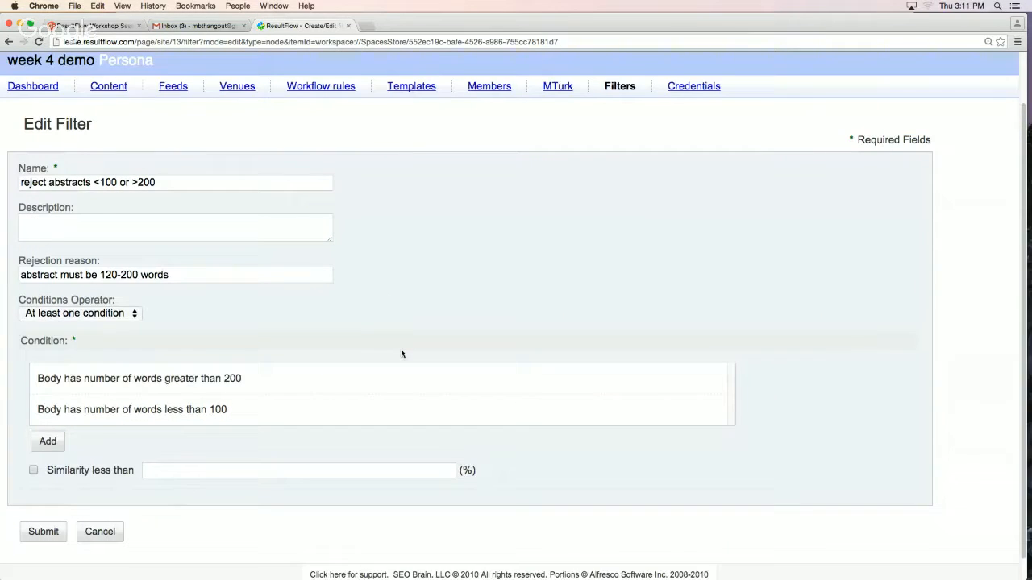
{"action": "scroll", "coordinate": [401, 354], "scroll_direction": "down", "scroll_amount": 1}
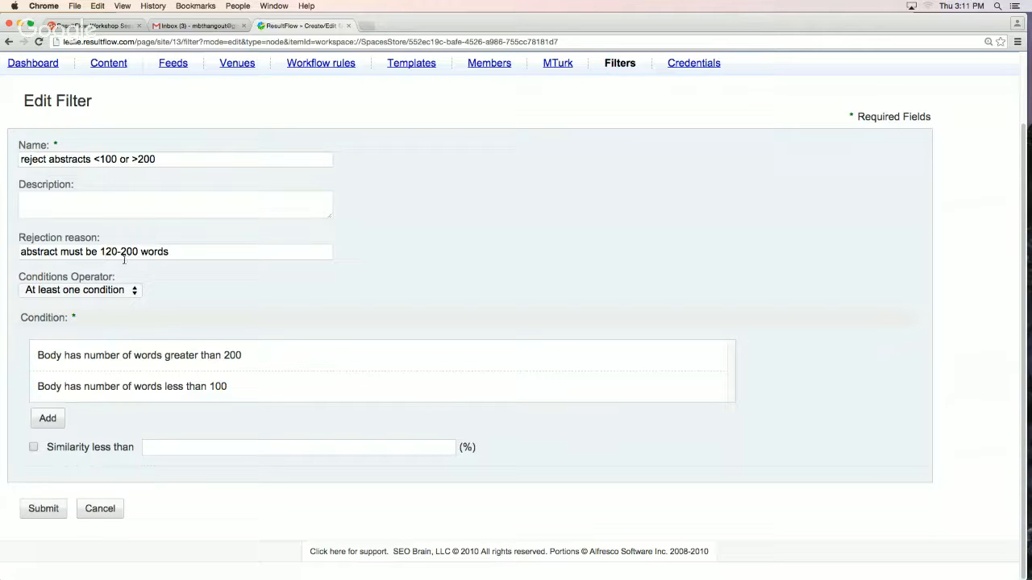
{"action": "left_click_drag", "start_coordinate": [173, 254], "coordinate": [34, 246]}
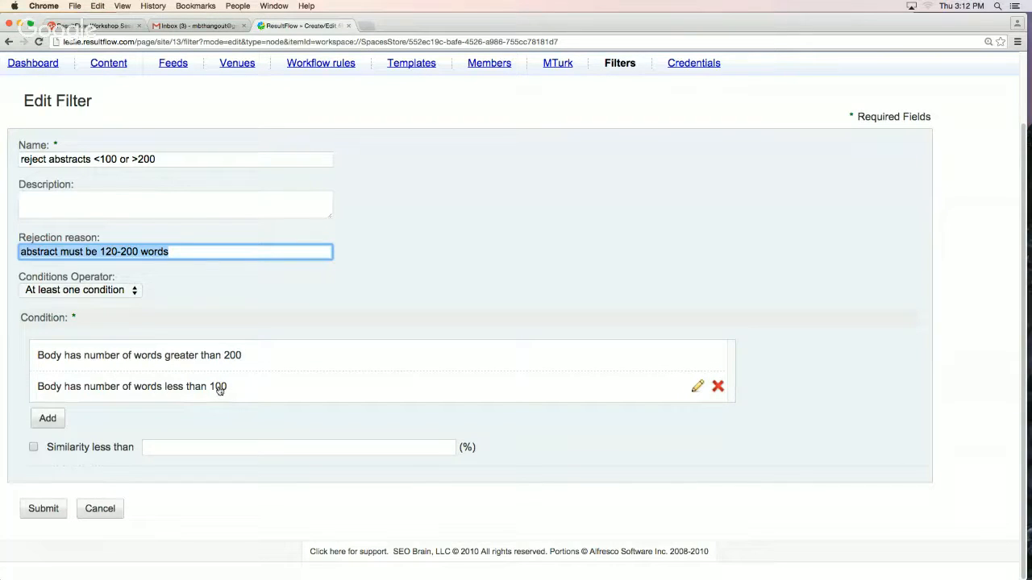
Try the filter's conditions operator as "All the conditions", restore "At least one condition", and cancel the filter edit
{"action": "left_click", "coordinate": [53, 290]}
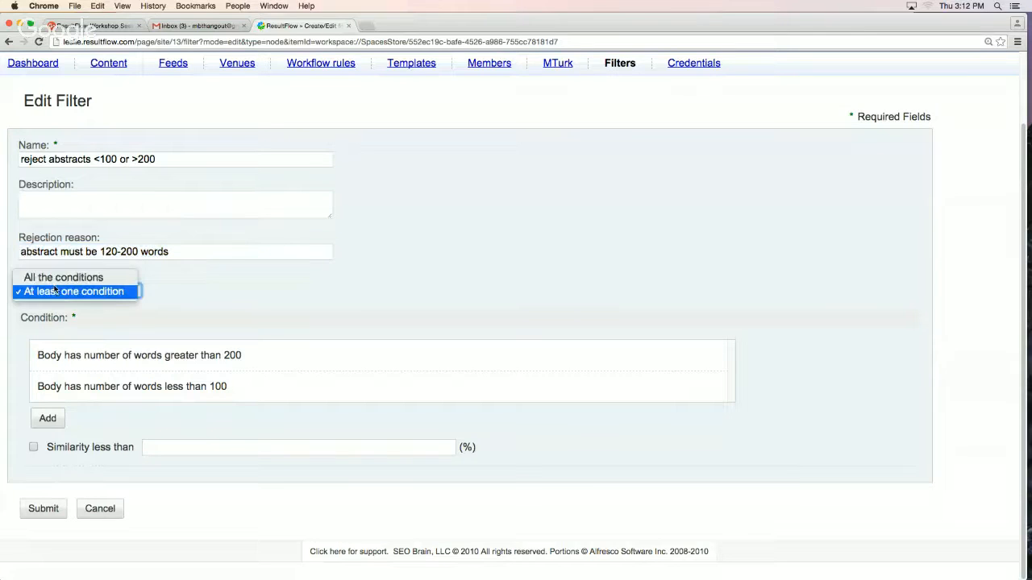
{"action": "left_click", "coordinate": [55, 278]}
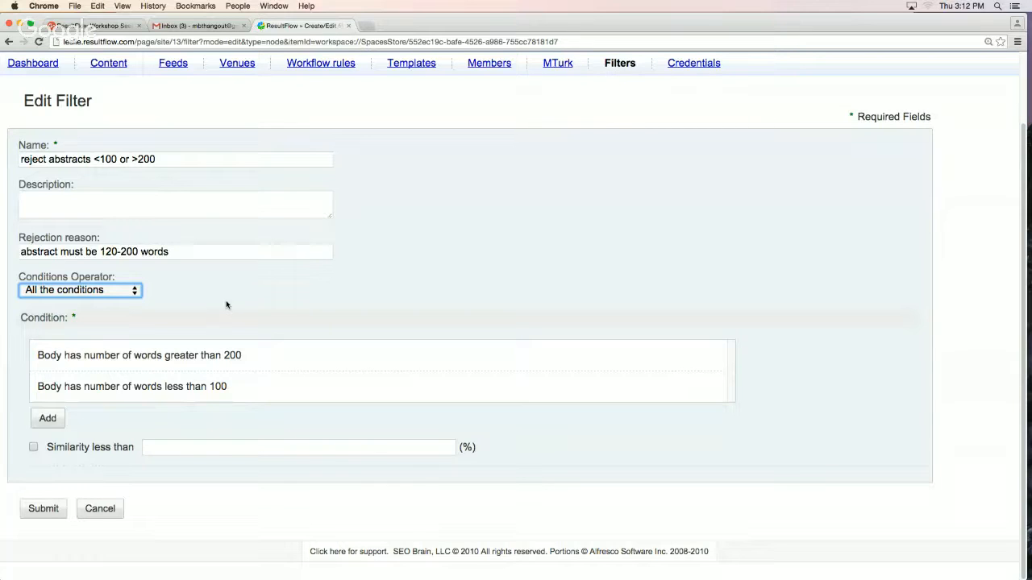
{"action": "left_click", "coordinate": [103, 295]}
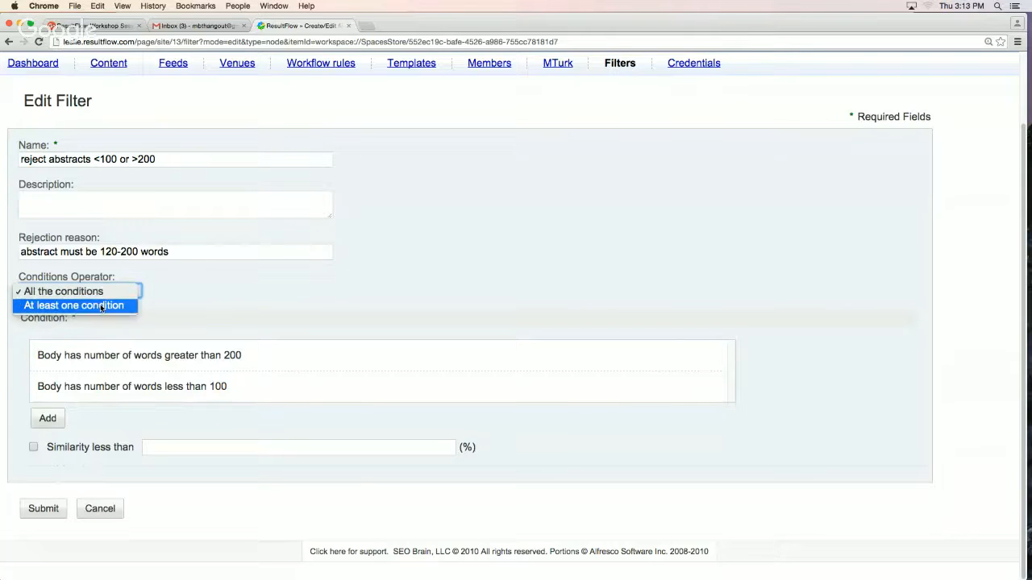
{"action": "left_click", "coordinate": [103, 306]}
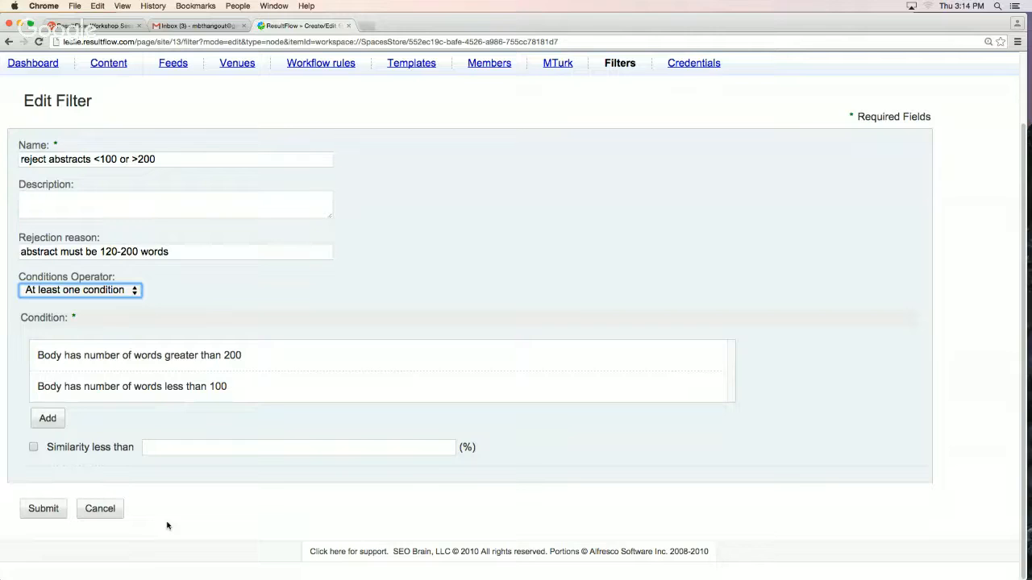
{"action": "left_click", "coordinate": [110, 509]}
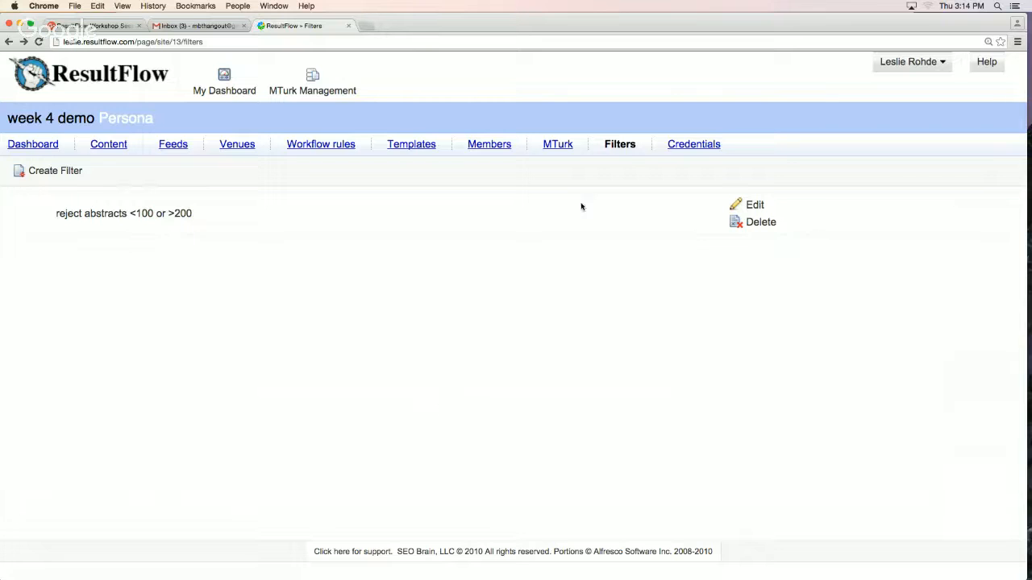
Open the HIT "write a 120 word summary of a blog post" for editing and examine its description, keywords, assignment duration and auto approve delay
{"action": "left_click", "coordinate": [557, 146]}
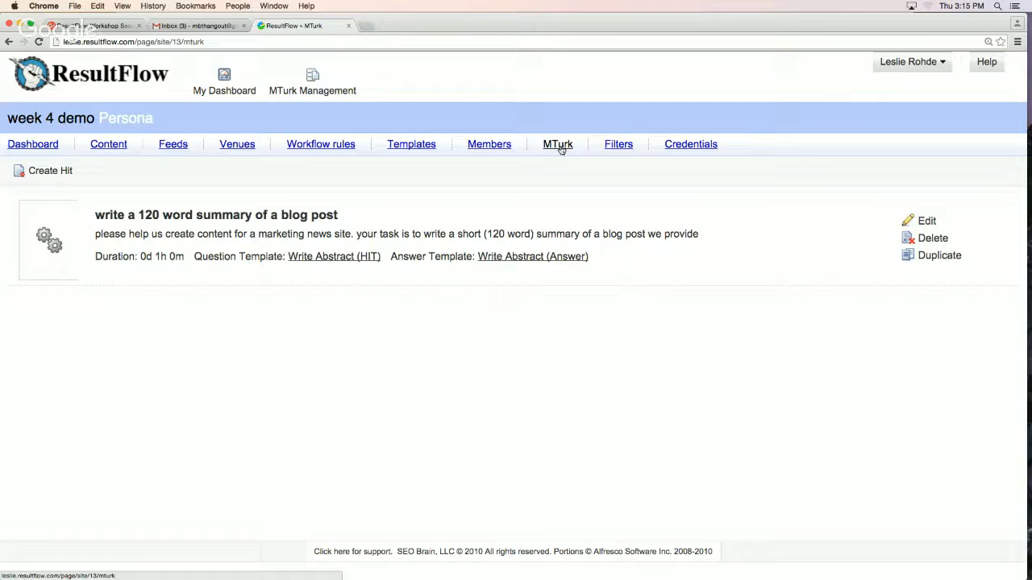
{"action": "left_click", "coordinate": [560, 146]}
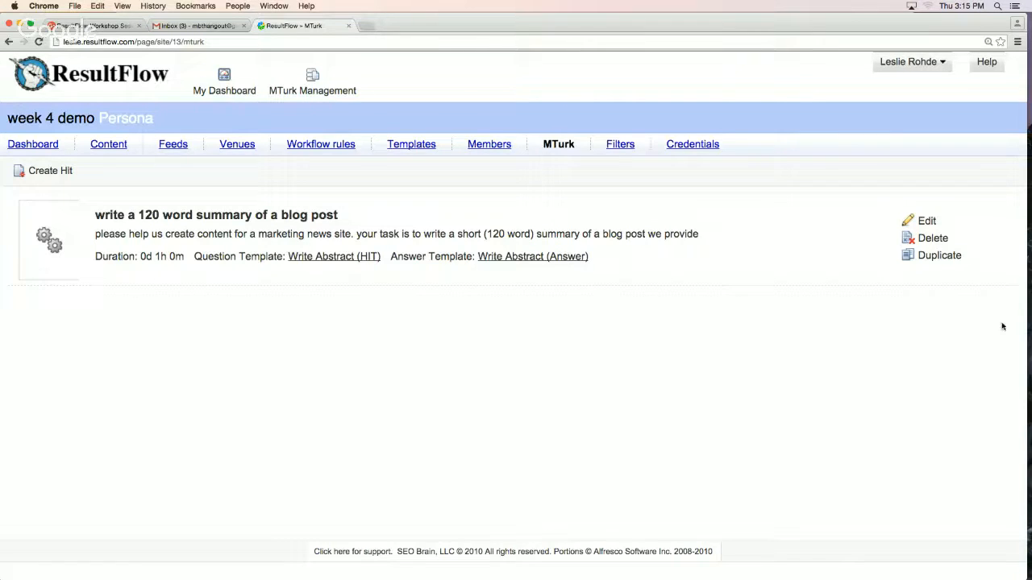
{"action": "left_click", "coordinate": [923, 222]}
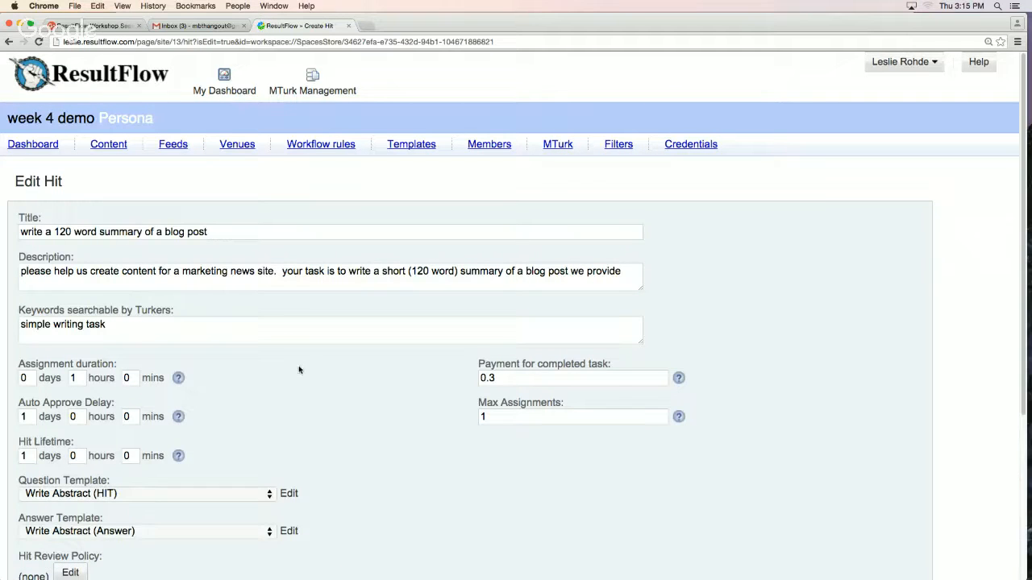
{"action": "scroll", "coordinate": [306, 364], "scroll_direction": "down", "scroll_amount": 1}
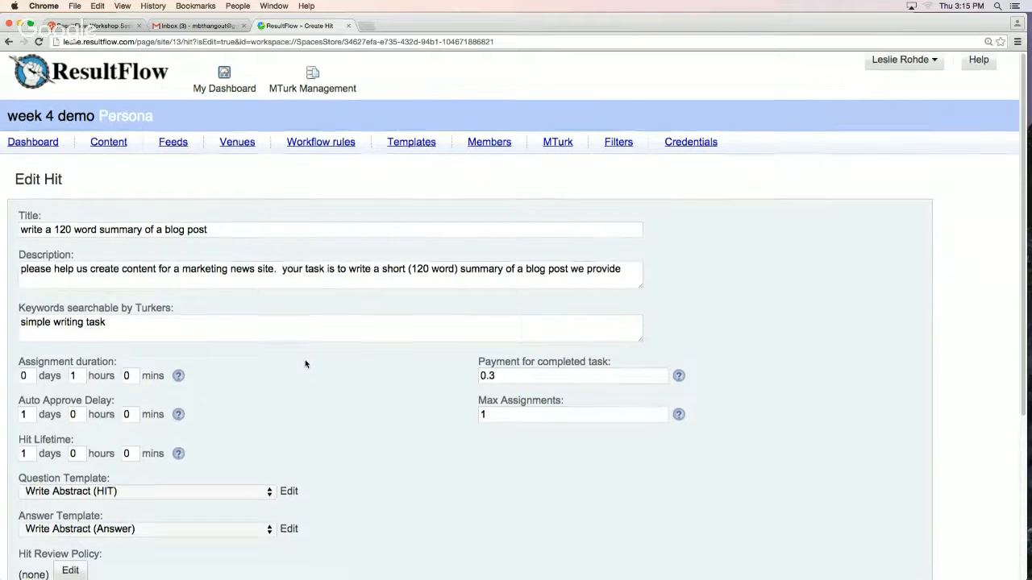
{"action": "scroll", "coordinate": [305, 365], "scroll_direction": "down", "scroll_amount": 2}
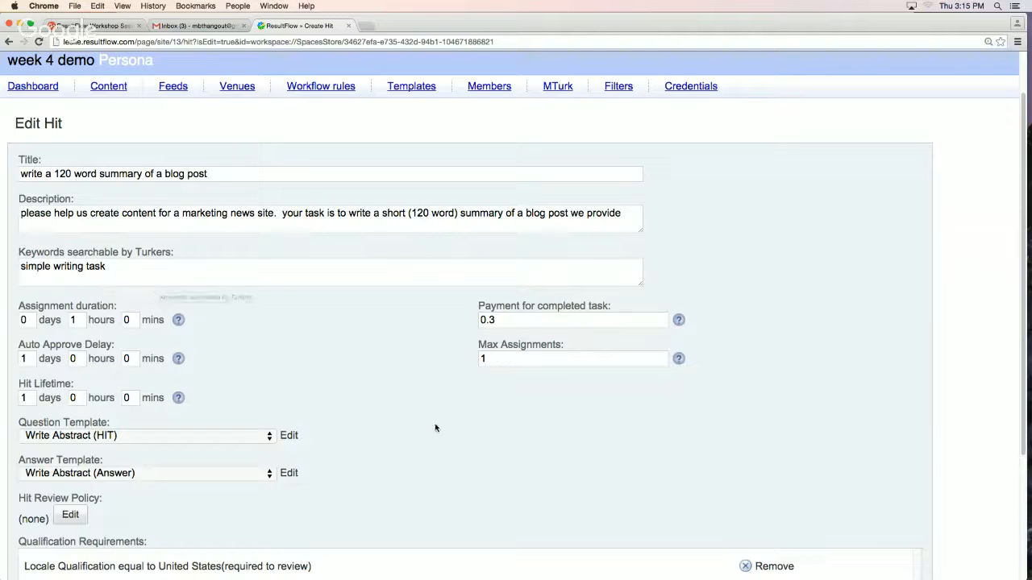
{"action": "scroll", "coordinate": [276, 404], "scroll_direction": "up", "scroll_amount": 2}
{"action": "scroll", "coordinate": [276, 404], "scroll_direction": "down", "scroll_amount": 3}
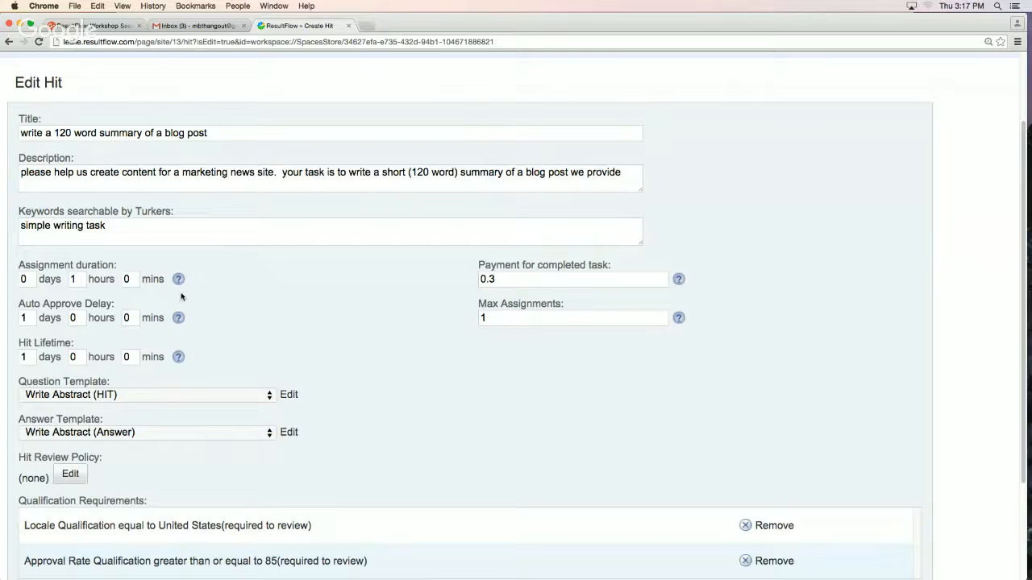
{"action": "left_click_drag", "start_coordinate": [116, 268], "coordinate": [17, 264]}
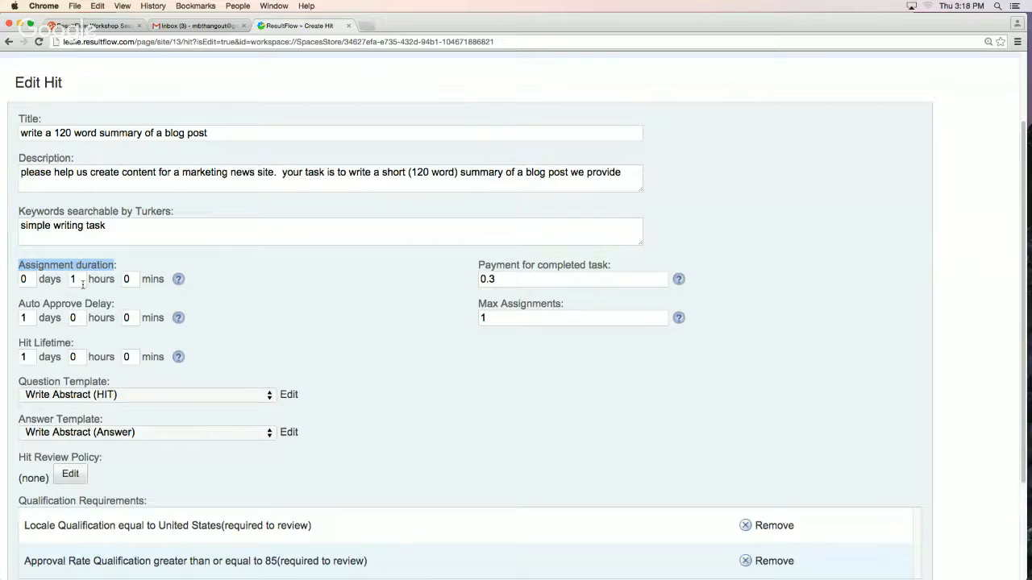
{"action": "left_click_drag", "start_coordinate": [114, 310], "coordinate": [22, 306]}
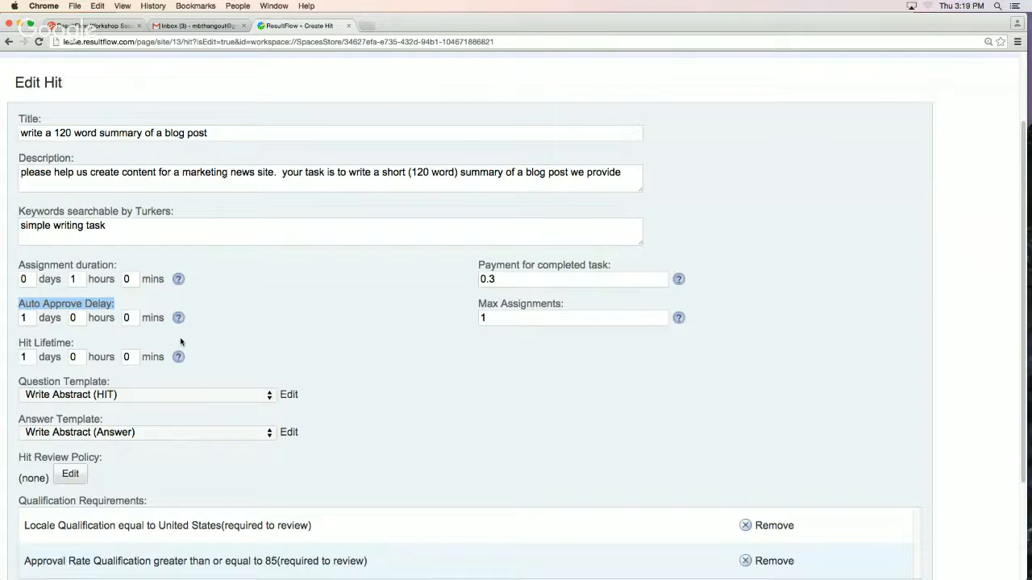
Try an auto approve delay of 0 days, 0 hours and 1 minute for the HIT
{"action": "left_click", "coordinate": [31, 319]}
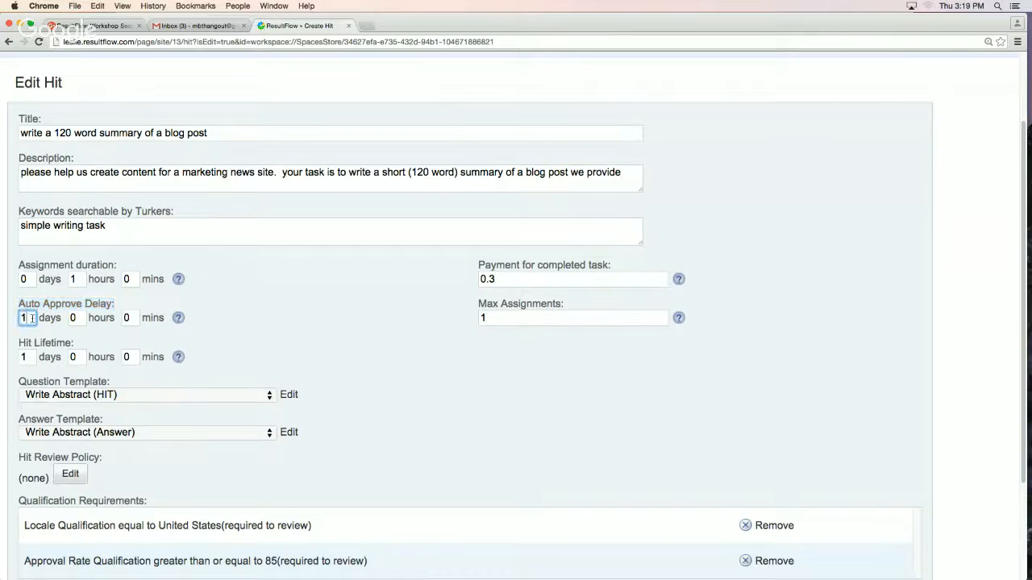
{"action": "key", "text": "BackSpace"}
{"action": "type", "text": "0"}
{"action": "left_click", "coordinate": [127, 317]}
{"action": "type", "text": "1"}
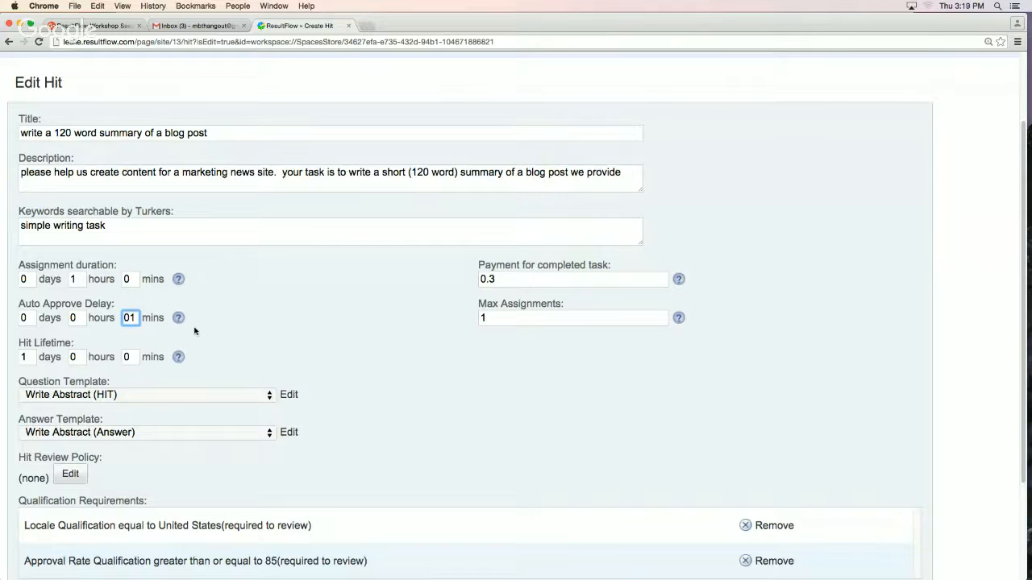
Restore the HIT's auto approve delay to 1 day, 0 hours and 0 minutes
{"action": "key", "text": "BackSpace"}
{"action": "left_click", "coordinate": [37, 320]}
{"action": "left_click", "coordinate": [33, 319]}
{"action": "key", "text": "BackSpace"}
{"action": "type", "text": "1"}
{"action": "key", "text": "BackSpace"}
{"action": "type", "text": "20"}
{"action": "key", "text": "BackSpace"}
{"action": "key", "text": "BackSpace"}
{"action": "type", "text": "1"}
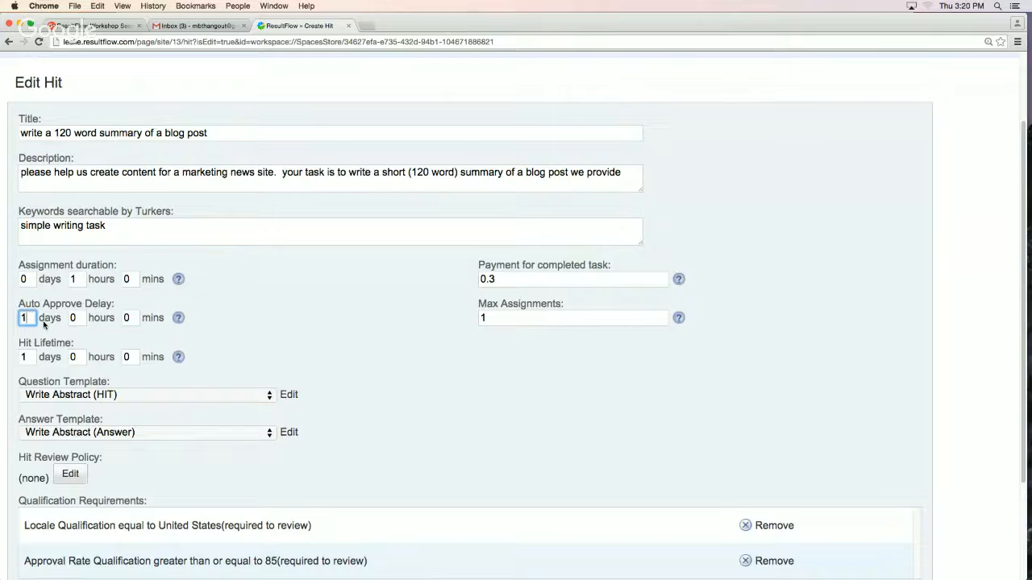
Examine the HIT lifetime setting and the templates and qualification requirements below it
{"action": "left_click_drag", "start_coordinate": [77, 345], "coordinate": [18, 345]}
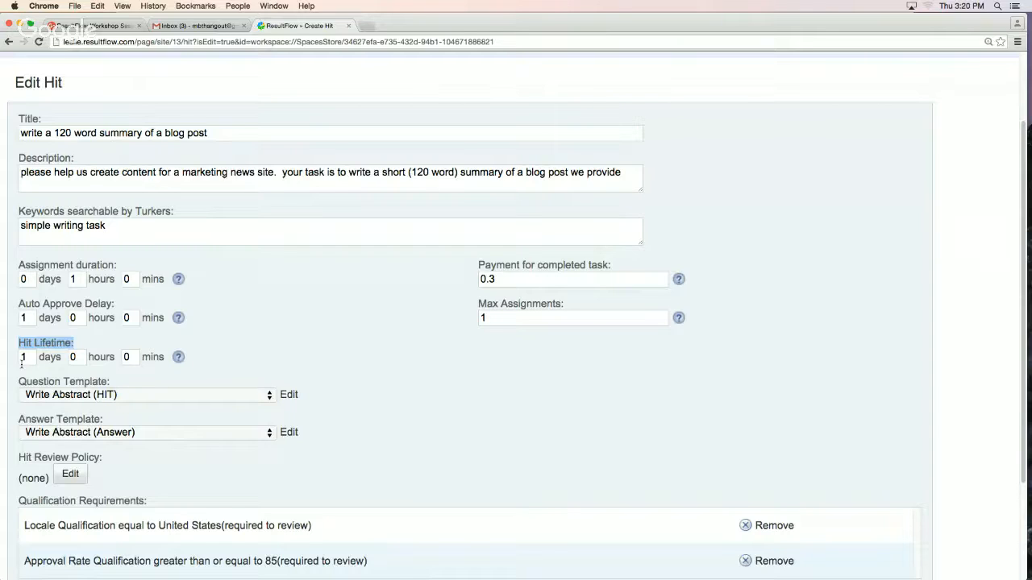
{"action": "left_click", "coordinate": [194, 293]}
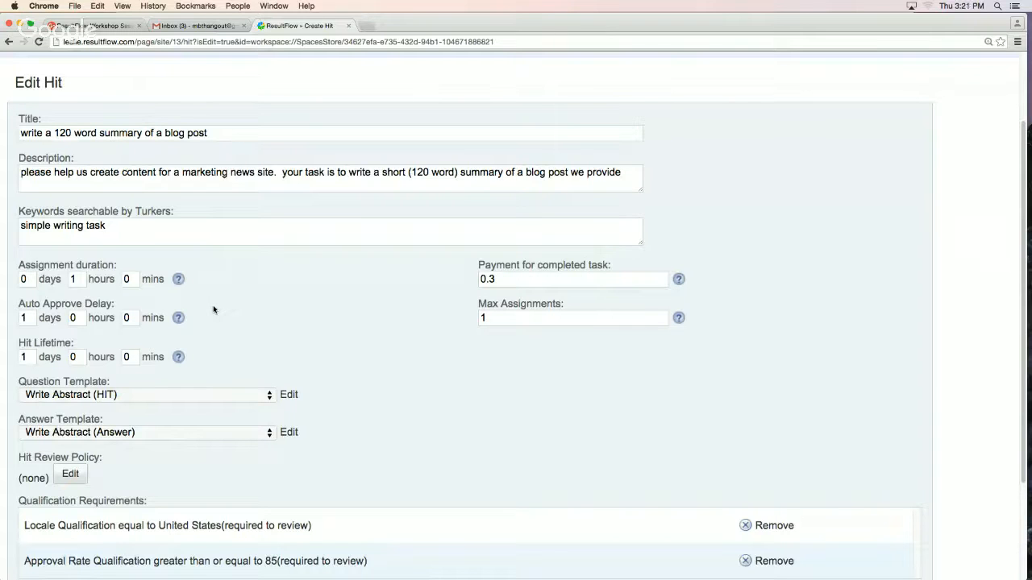
{"action": "scroll", "coordinate": [228, 304], "scroll_direction": "up", "scroll_amount": 3}
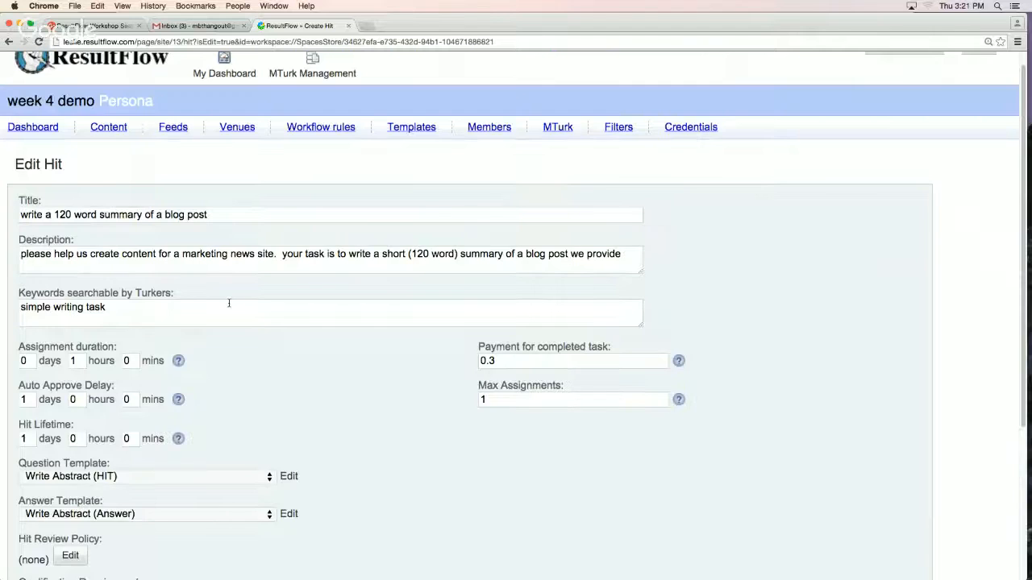
{"action": "scroll", "coordinate": [228, 304], "scroll_direction": "down", "scroll_amount": 5}
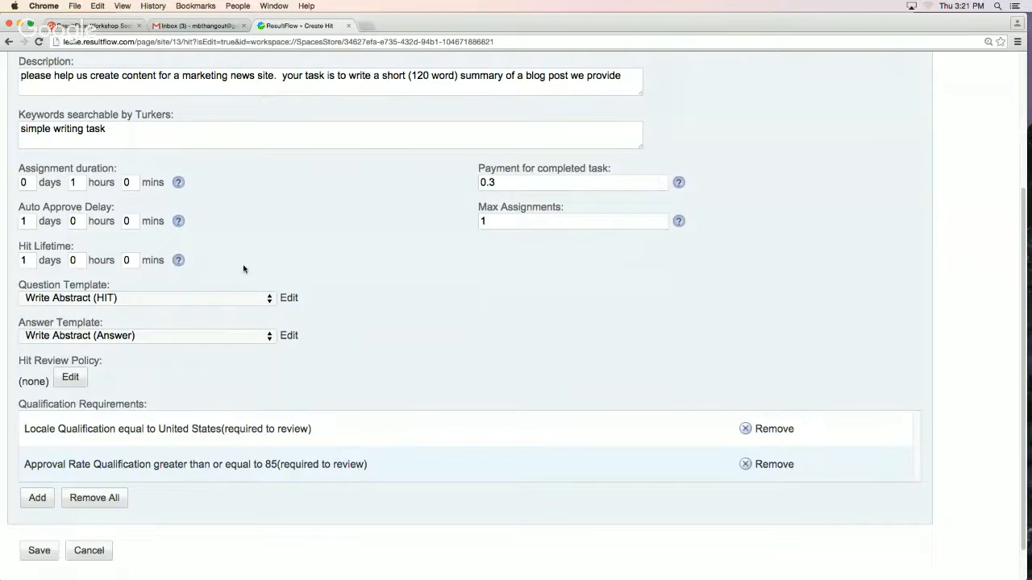
Set the HIT's assignment duration to 0 hours and 30 minutes
{"action": "double_click", "coordinate": [73, 183]}
{"action": "left_click", "coordinate": [106, 188]}
{"action": "left_click", "coordinate": [127, 182]}
{"action": "type", "text": "30"}
{"action": "left_click", "coordinate": [78, 182]}
{"action": "key", "text": "BackSpace"}
{"action": "type", "text": "0"}
{"action": "left_click", "coordinate": [30, 261]}
Try several alternative amounts for the HIT's payment for completed task, with decimals such as 12, 45, 30 and 25
{"action": "left_click", "coordinate": [516, 185]}
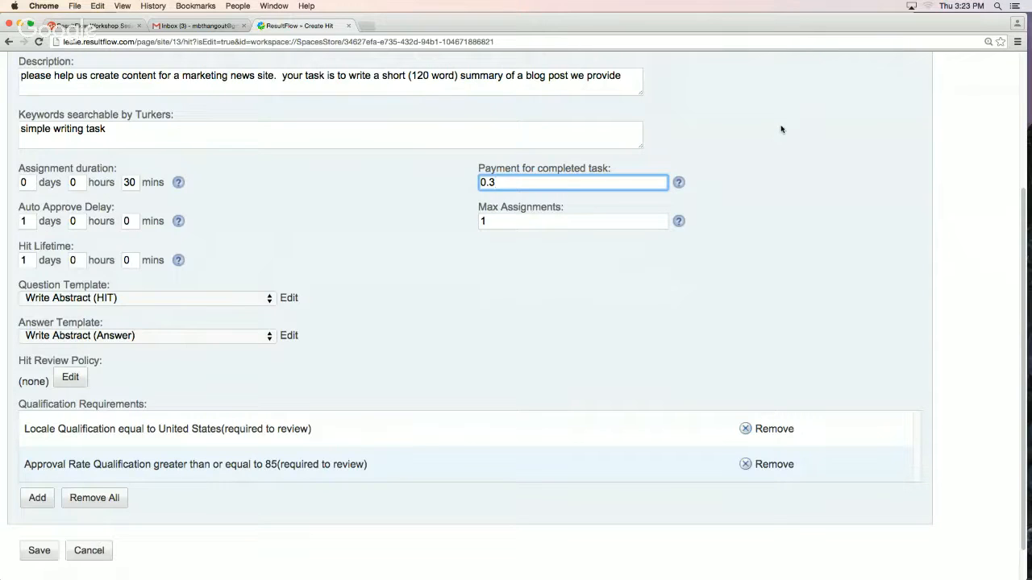
{"action": "key", "text": "BackSpace"}
{"action": "type", "text": "2"}
{"action": "key", "text": "BackSpace"}
{"action": "key", "text": "BackSpace"}
{"action": "type", "text": "12"}
{"action": "key", "text": "BackSpace"}
{"action": "key", "text": "BackSpace"}
{"action": "type", "text": "45"}
{"action": "key", "text": "BackSpace"}
{"action": "key", "text": "BackSpace"}
{"action": "type", "text": "30"}
{"action": "key", "text": "BackSpace"}
{"action": "key", "text": "BackSpace"}
{"action": "type", "text": "258"}
Set the HIT's payment for completed task to 0.32
{"action": "double_click", "coordinate": [497, 182]}
{"action": "left_click", "coordinate": [509, 185]}
{"action": "key", "text": "BackSpace"}
{"action": "key", "text": "BackSpace"}
{"action": "type", "text": "30"}
{"action": "key", "text": "BackSpace"}
{"action": "key", "text": "BackSpace"}
{"action": "key", "text": "BackSpace"}
{"action": "type", "text": "22"}
{"action": "key", "text": "BackSpace"}
{"action": "key", "text": "BackSpace"}
{"action": "key", "text": "BackSpace"}
{"action": "key", "text": "BackSpace"}
{"action": "type", "text": "3"}
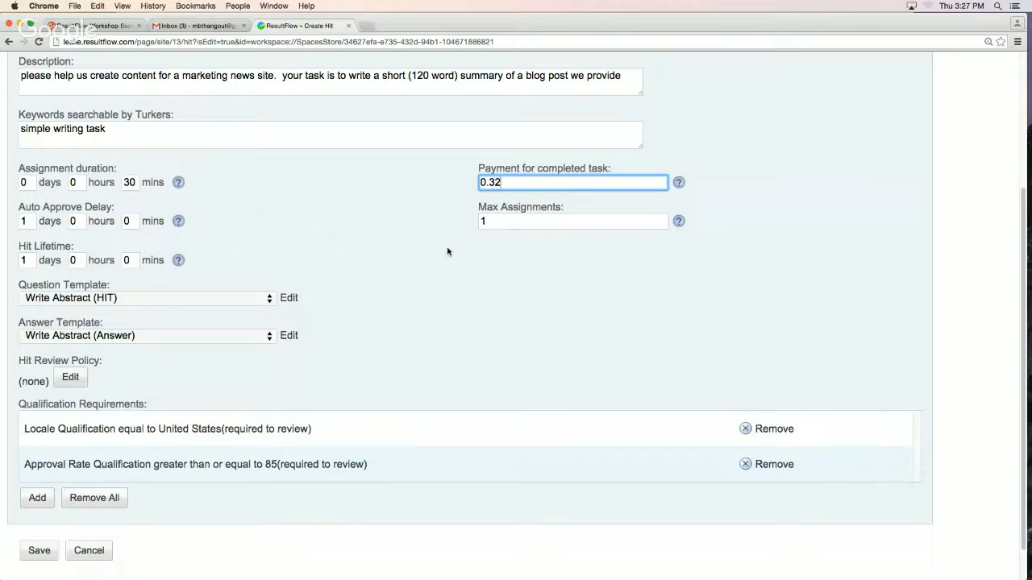
Try 2 as the HIT's maximum number of assignments and discard the HIT edits
{"action": "left_click", "coordinate": [538, 223]}
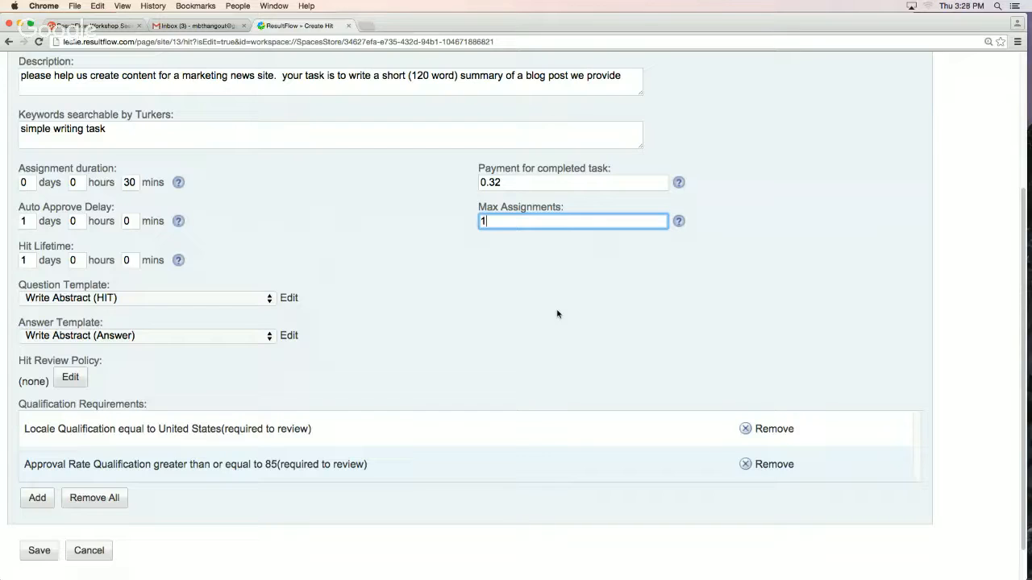
{"action": "key", "text": "BackSpace"}
{"action": "type", "text": "2"}
{"action": "left_click", "coordinate": [97, 560]}
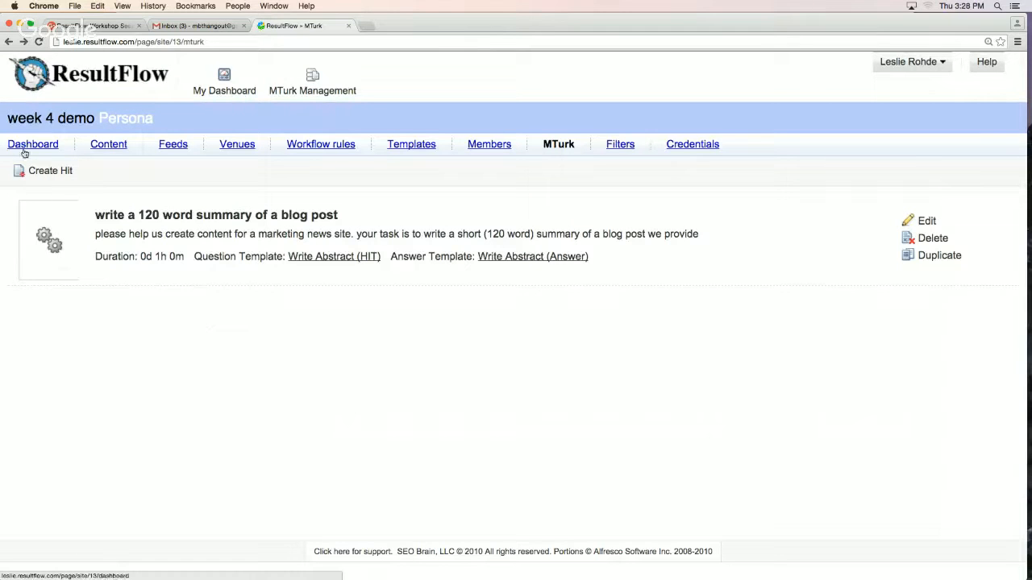
From the persona dashboard, examine the "Accidental SEO Tests" task's instructions, source item, assignments, filter and response options
{"action": "left_click", "coordinate": [25, 146]}
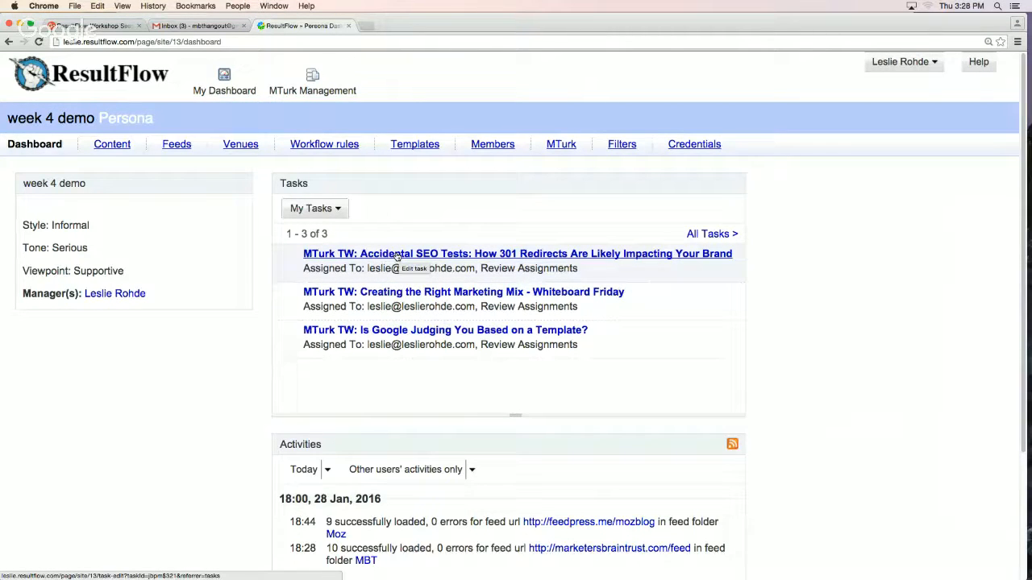
{"action": "left_click", "coordinate": [397, 255]}
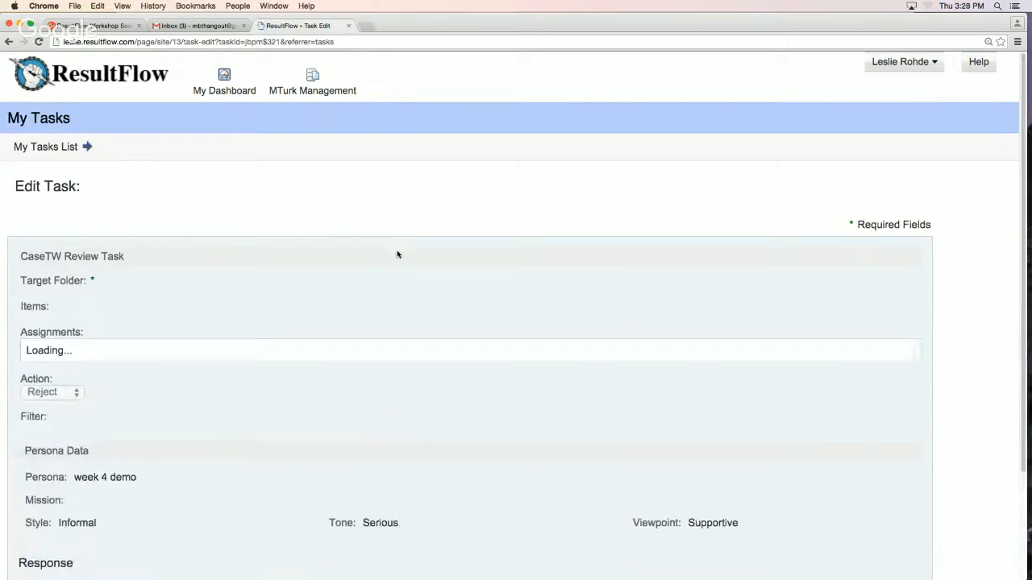
{"action": "scroll", "coordinate": [513, 313], "scroll_direction": "down", "scroll_amount": 1}
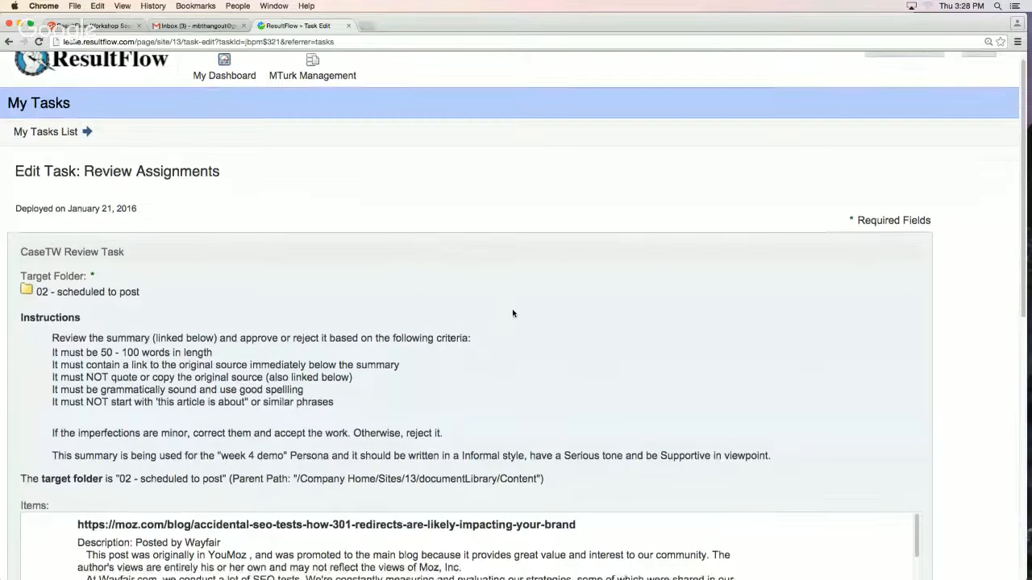
{"action": "scroll", "coordinate": [513, 313], "scroll_direction": "down", "scroll_amount": 5}
{"action": "scroll", "coordinate": [513, 310], "scroll_direction": "down", "scroll_amount": 5}
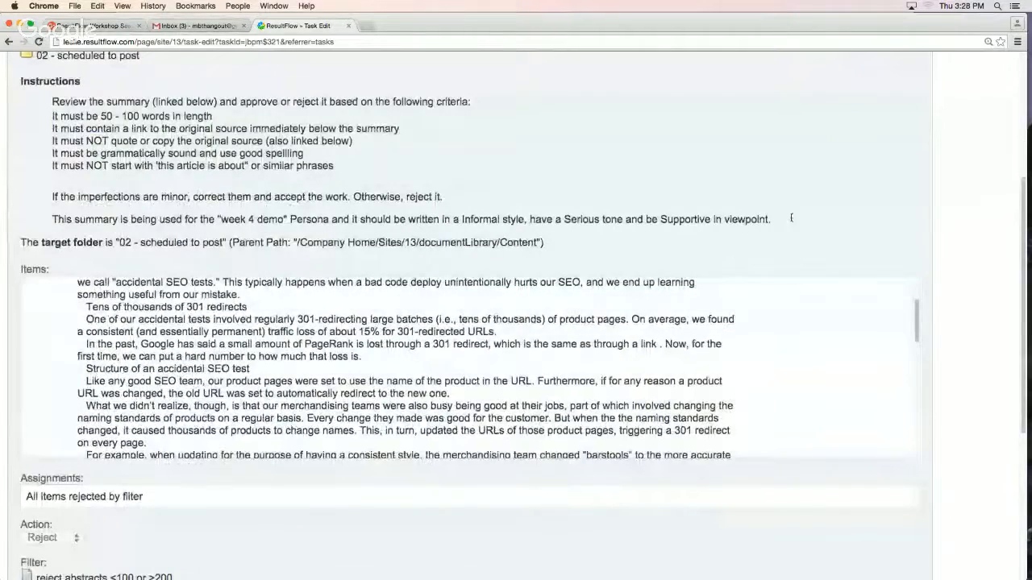
{"action": "scroll", "coordinate": [786, 225], "scroll_direction": "down", "scroll_amount": 5}
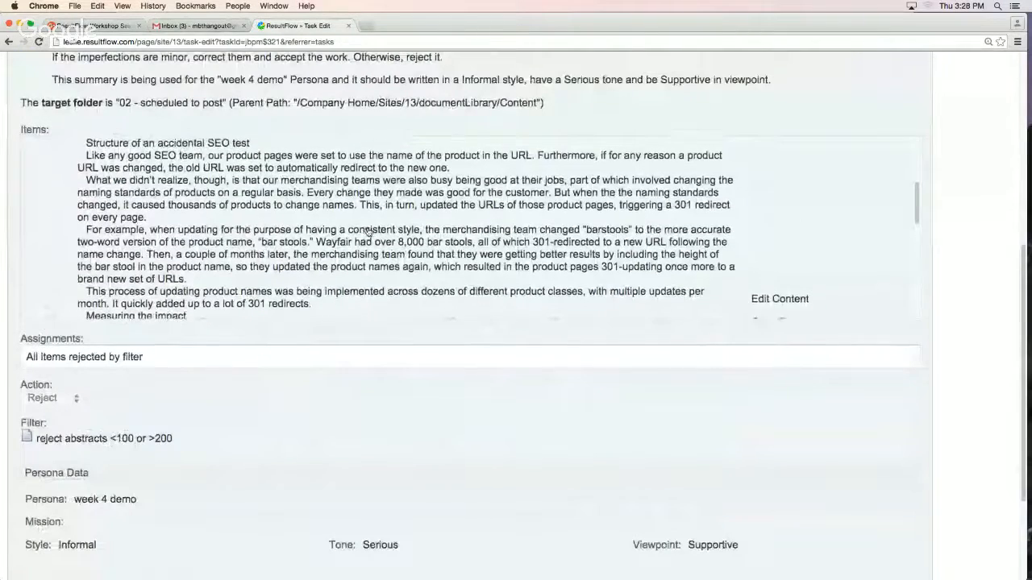
{"action": "scroll", "coordinate": [366, 229], "scroll_direction": "up", "scroll_amount": 1}
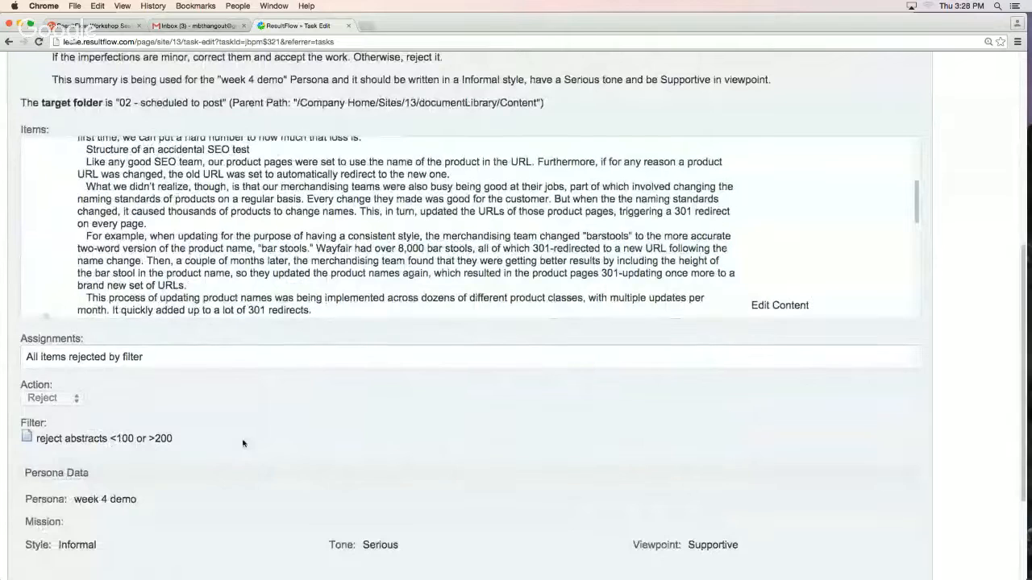
{"action": "scroll", "coordinate": [322, 266], "scroll_direction": "up", "scroll_amount": 5}
{"action": "scroll", "coordinate": [320, 286], "scroll_direction": "up", "scroll_amount": 2}
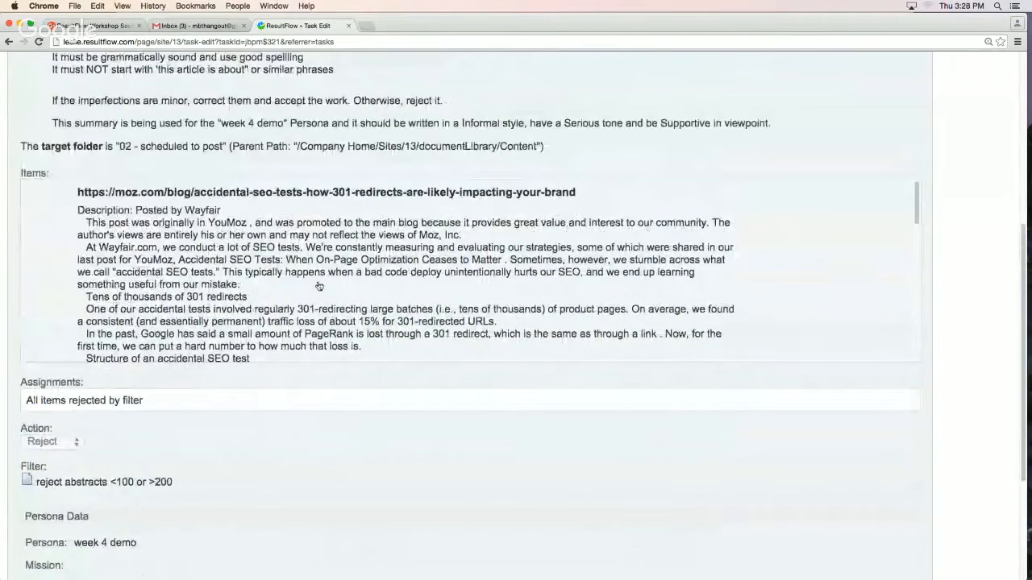
{"action": "scroll", "coordinate": [320, 291], "scroll_direction": "down", "scroll_amount": 3}
{"action": "scroll", "coordinate": [320, 296], "scroll_direction": "down", "scroll_amount": 10}
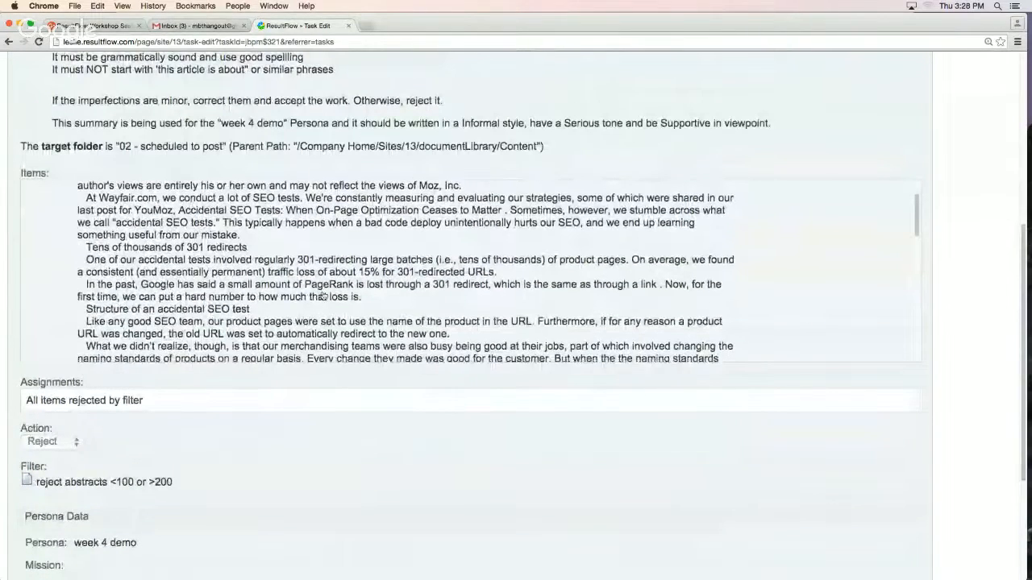
{"action": "scroll", "coordinate": [323, 296], "scroll_direction": "down", "scroll_amount": 10}
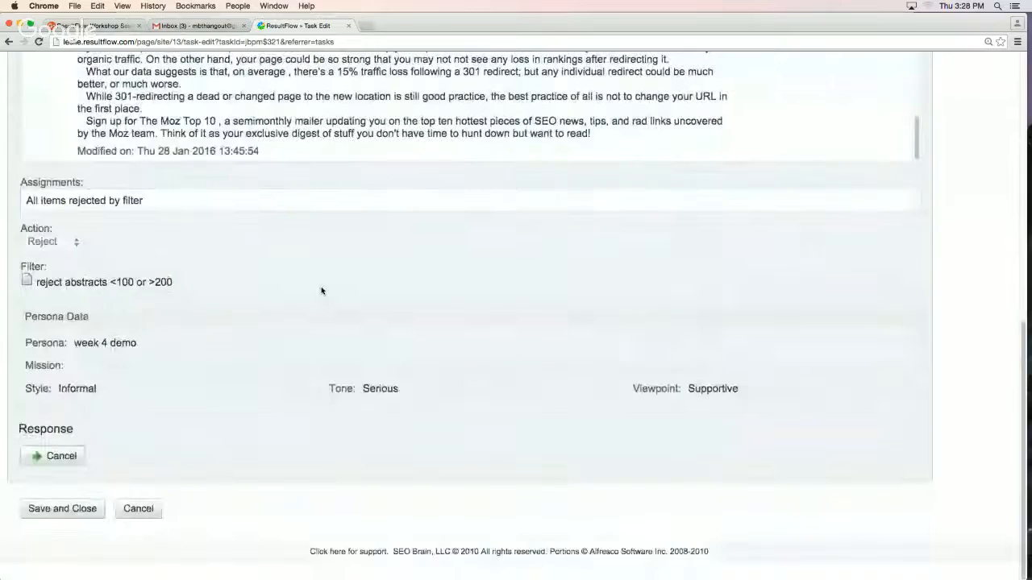
{"action": "scroll", "coordinate": [316, 287], "scroll_direction": "up", "scroll_amount": 1}
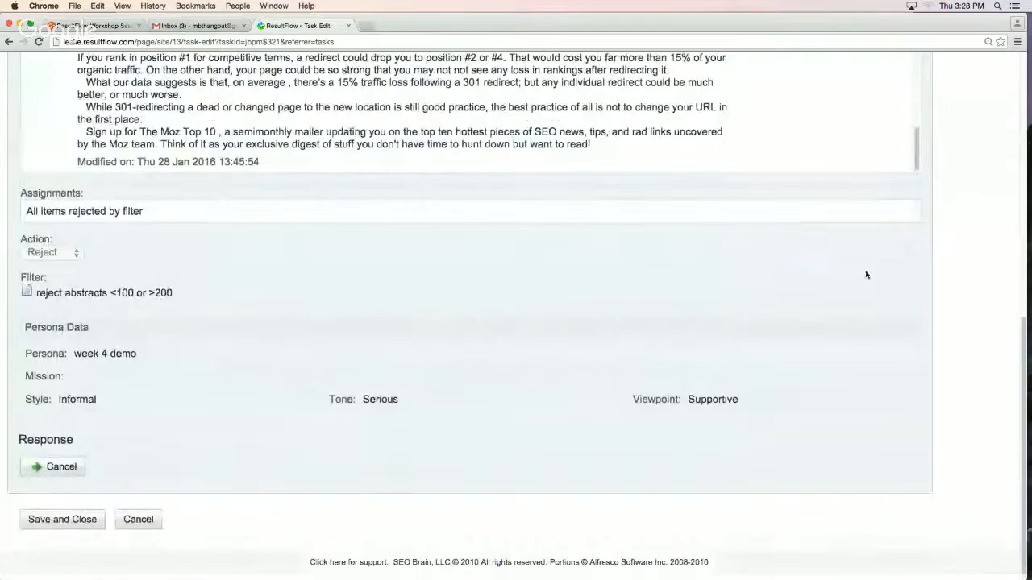
{"action": "scroll", "coordinate": [915, 290], "scroll_direction": "up", "scroll_amount": 3}
{"action": "scroll", "coordinate": [911, 297], "scroll_direction": "up", "scroll_amount": 1}
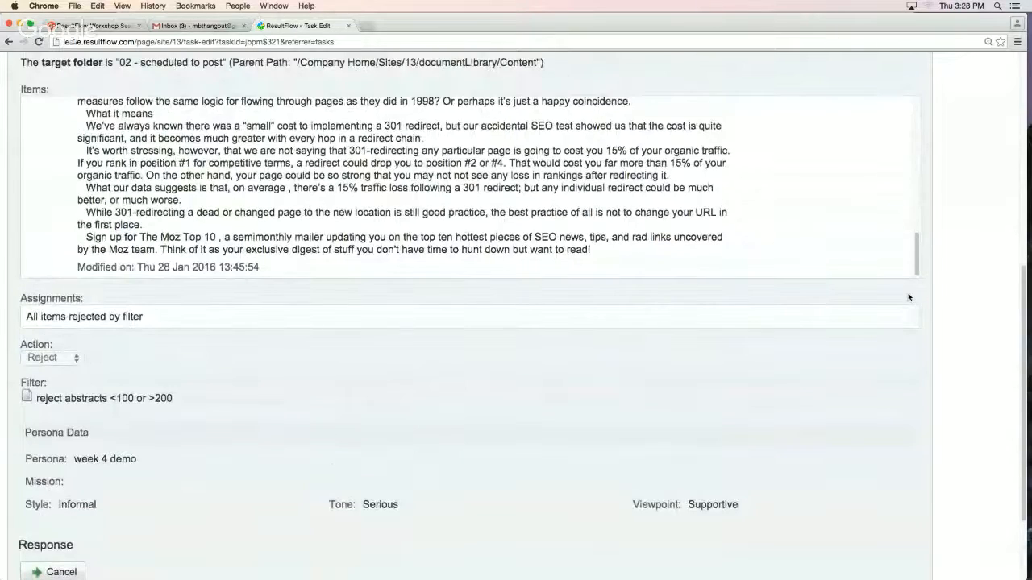
{"action": "scroll", "coordinate": [909, 298], "scroll_direction": "up", "scroll_amount": 5}
{"action": "scroll", "coordinate": [387, 177], "scroll_direction": "up", "scroll_amount": 10}
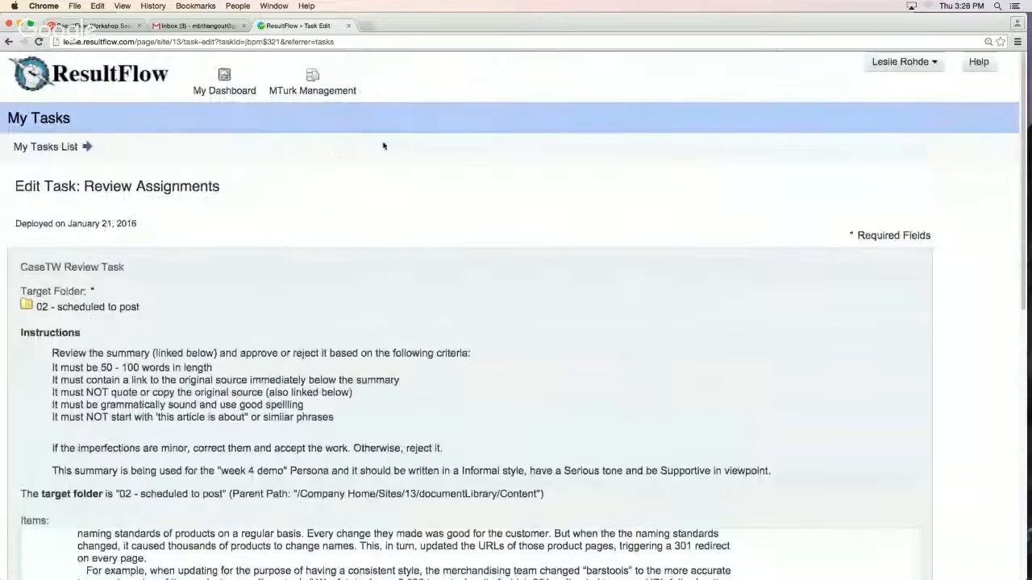
Return to the persona dashboard and examine the "Creating the Right Marketing Mix - Whiteboard Friday" review task
{"action": "left_click", "coordinate": [8, 41]}
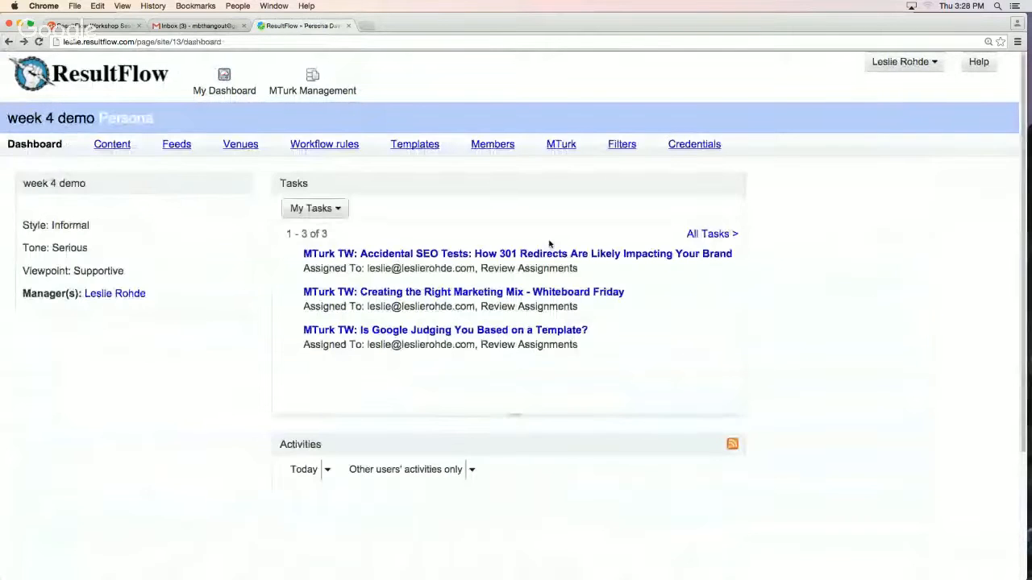
{"action": "left_click", "coordinate": [479, 288]}
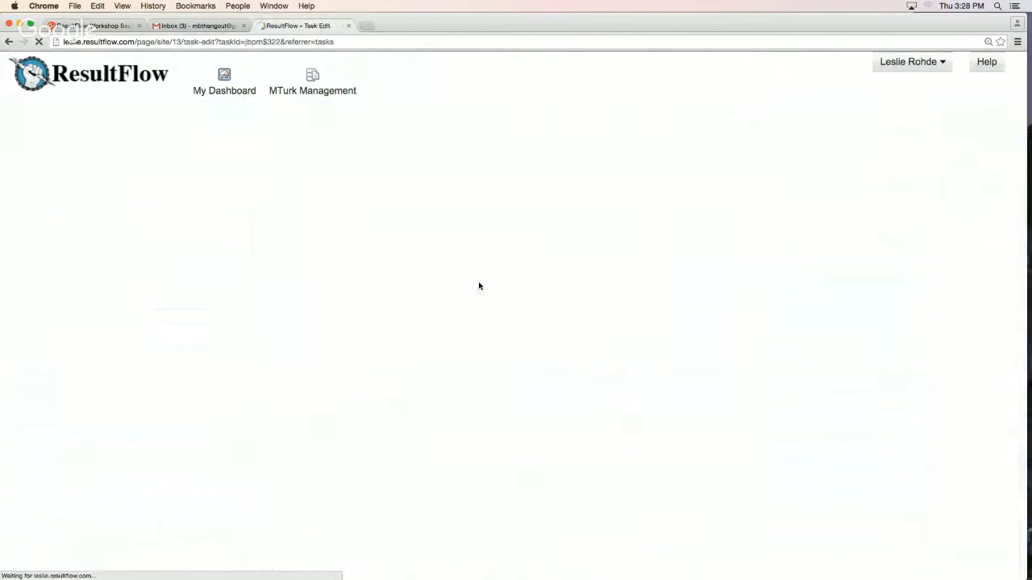
{"action": "scroll", "coordinate": [506, 281], "scroll_direction": "down", "scroll_amount": 8}
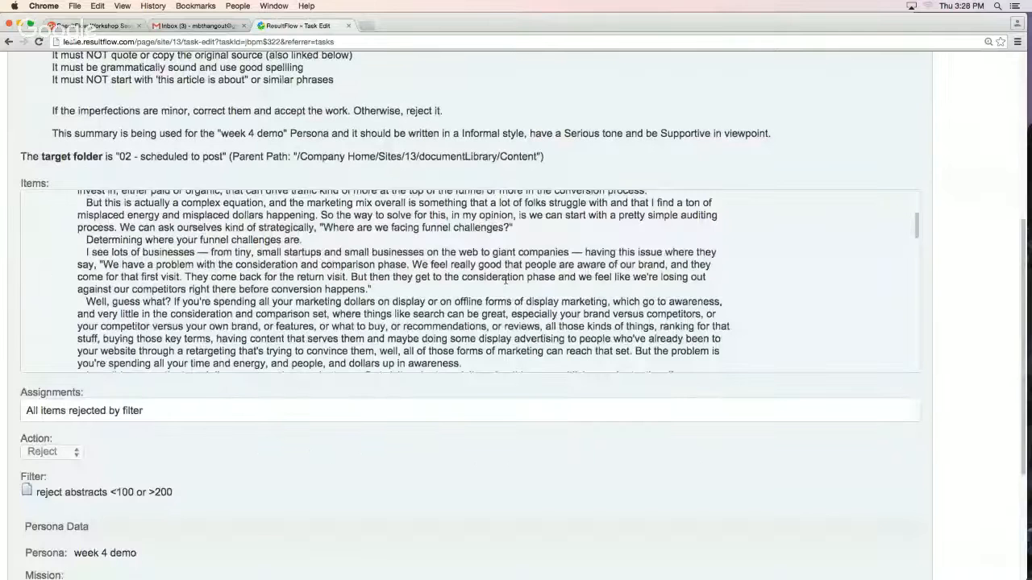
{"action": "scroll", "coordinate": [492, 458], "scroll_direction": "up", "scroll_amount": 8}
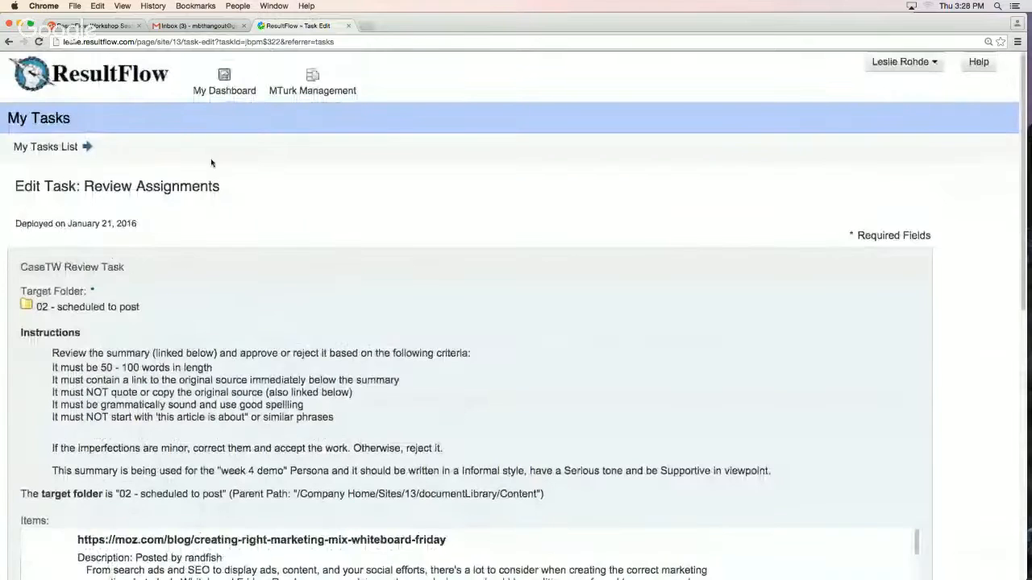
Return to the dashboard and examine the "Is Google Judging You Based on a Template?" task's source post and assignment, highlighting the worker ID
{"action": "left_click", "coordinate": [8, 41]}
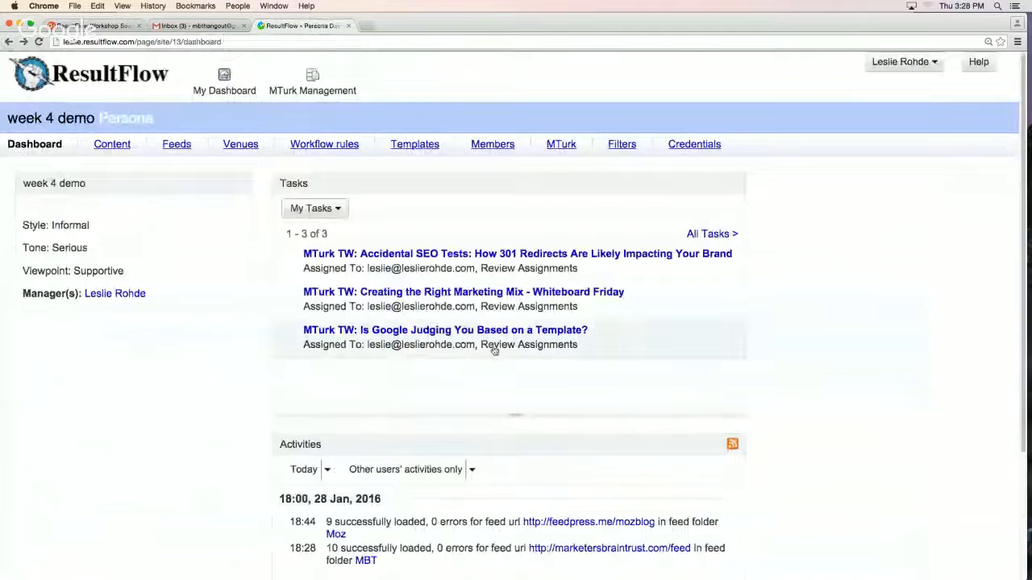
{"action": "left_click", "coordinate": [478, 331]}
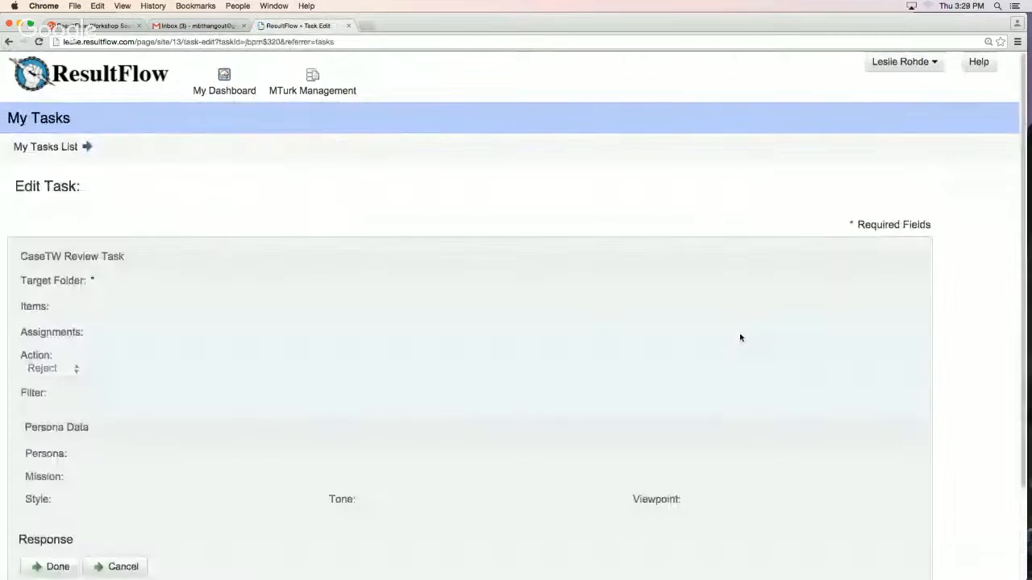
{"action": "scroll", "coordinate": [569, 315], "scroll_direction": "down", "scroll_amount": 10}
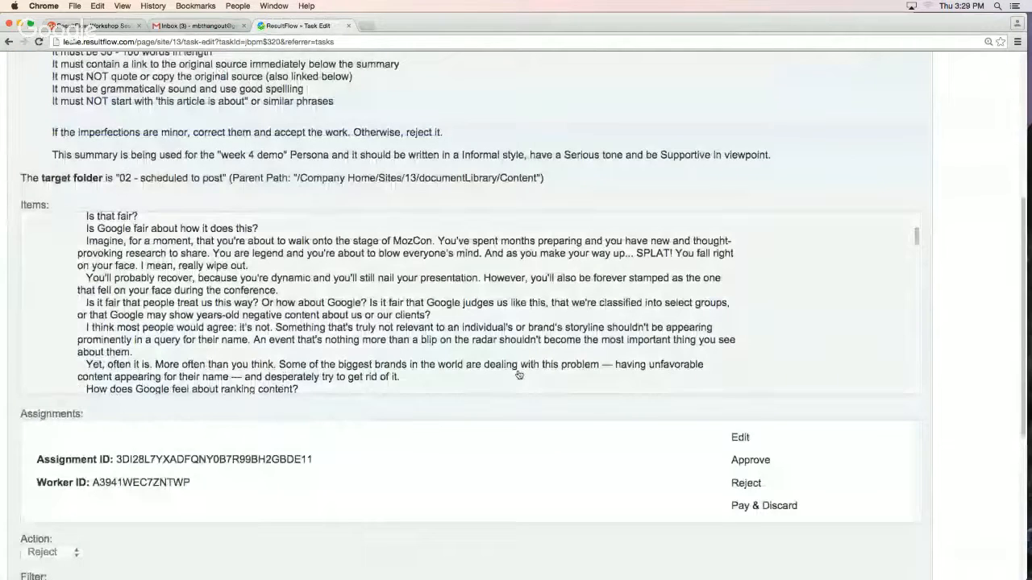
{"action": "scroll", "coordinate": [942, 366], "scroll_direction": "down", "scroll_amount": 1}
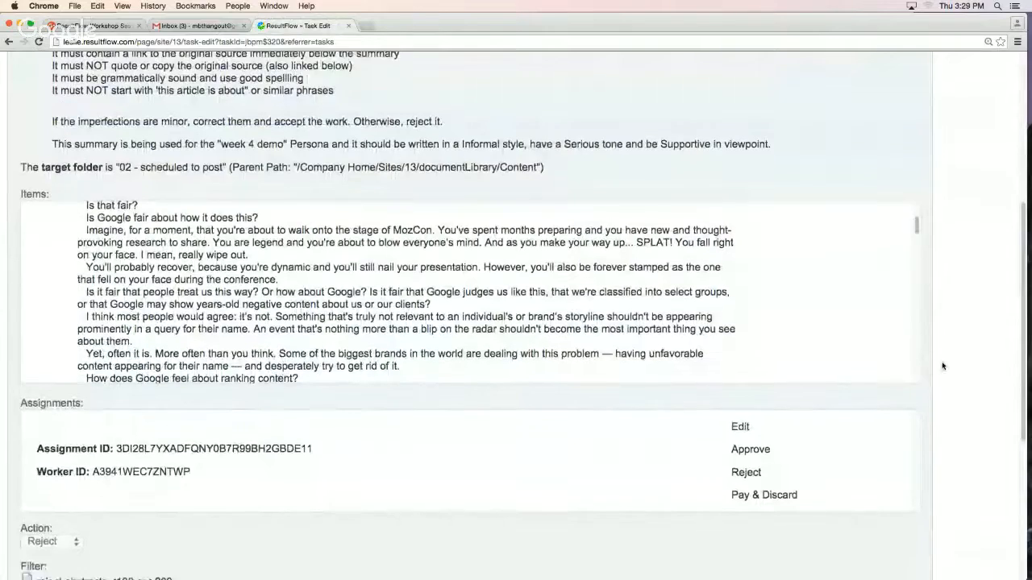
{"action": "scroll", "coordinate": [938, 347], "scroll_direction": "down", "scroll_amount": 1}
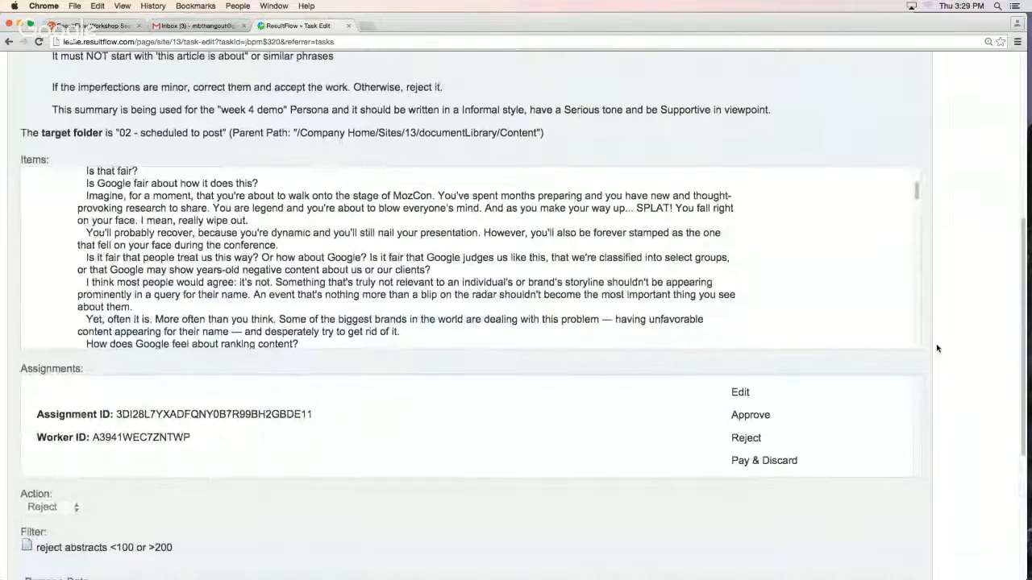
{"action": "scroll", "coordinate": [234, 297], "scroll_direction": "up", "scroll_amount": 5}
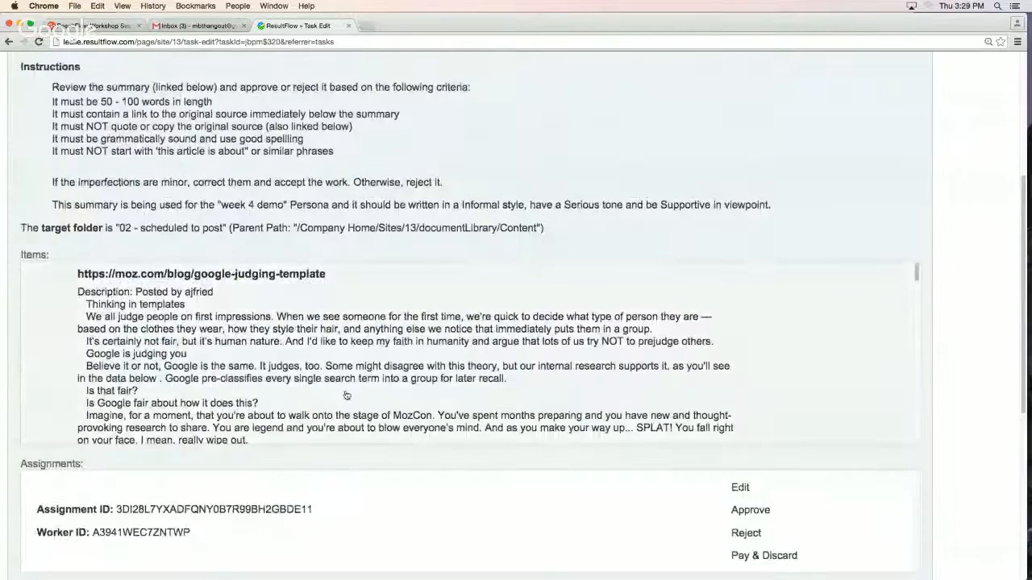
{"action": "scroll", "coordinate": [334, 388], "scroll_direction": "down", "scroll_amount": 1}
{"action": "scroll", "coordinate": [334, 389], "scroll_direction": "down", "scroll_amount": 10}
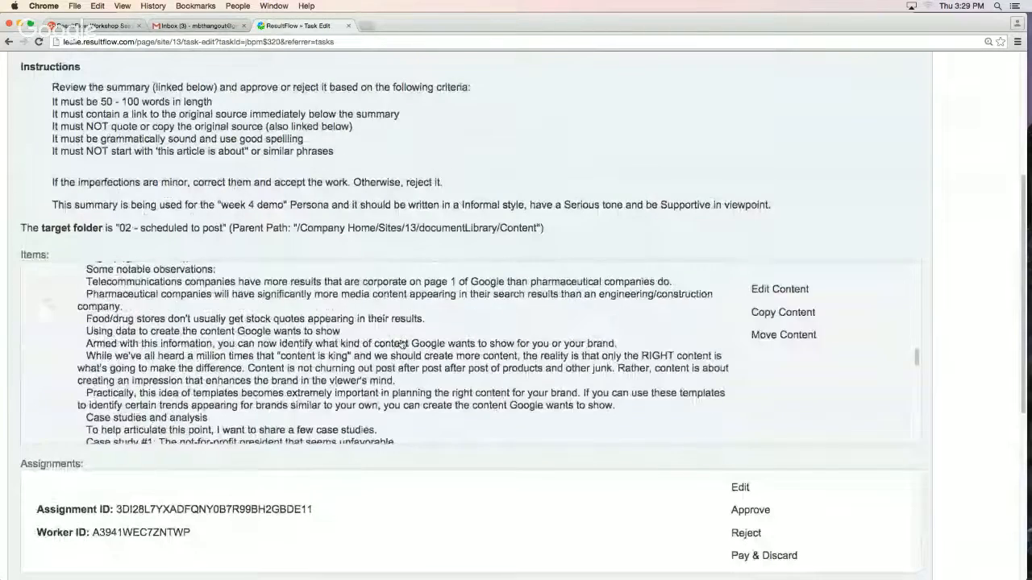
{"action": "scroll", "coordinate": [451, 339], "scroll_direction": "down", "scroll_amount": 5}
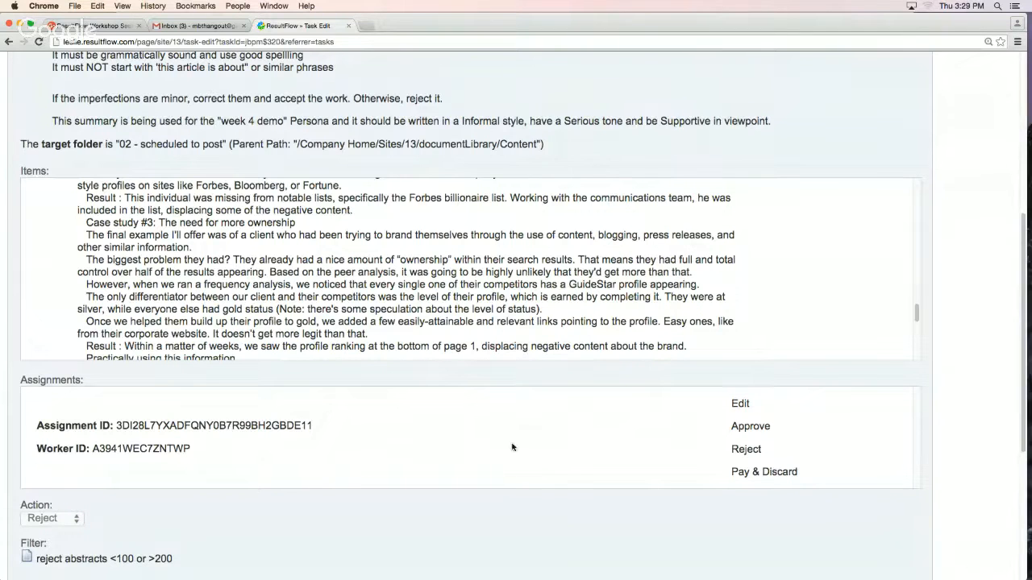
{"action": "double_click", "coordinate": [154, 449]}
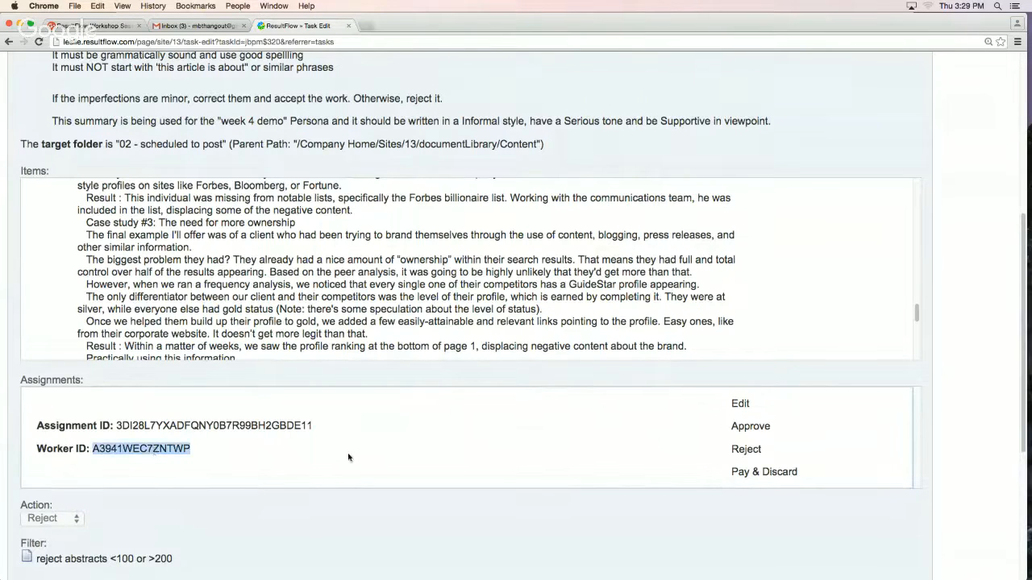
Open the worker's assignment, try splitting its abstract into two paragraphs after "our every Google search.", and close it without saving
{"action": "left_click", "coordinate": [740, 405]}
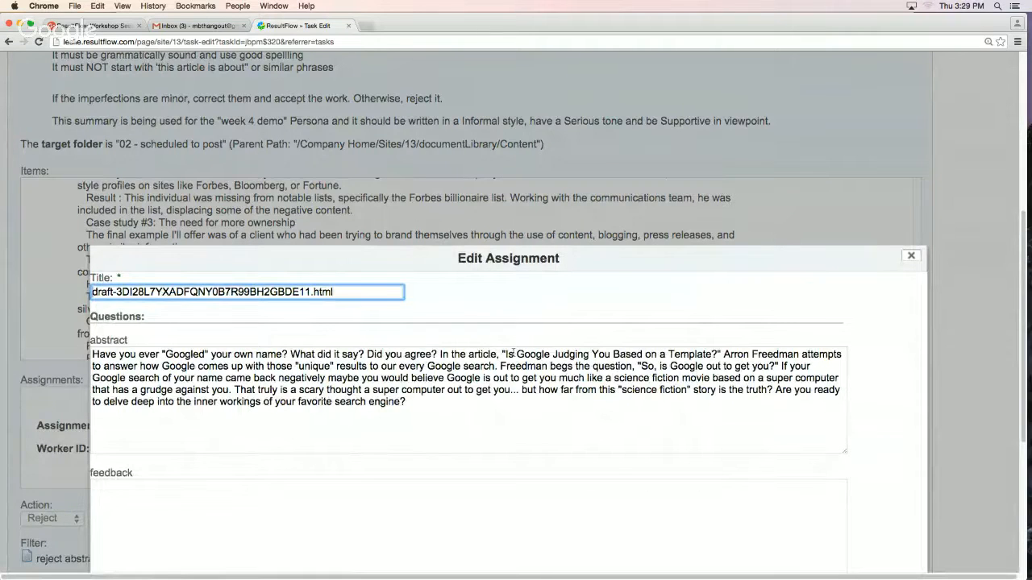
{"action": "scroll", "coordinate": [911, 417], "scroll_direction": "up", "scroll_amount": 1}
{"action": "scroll", "coordinate": [911, 417], "scroll_direction": "up", "scroll_amount": 3}
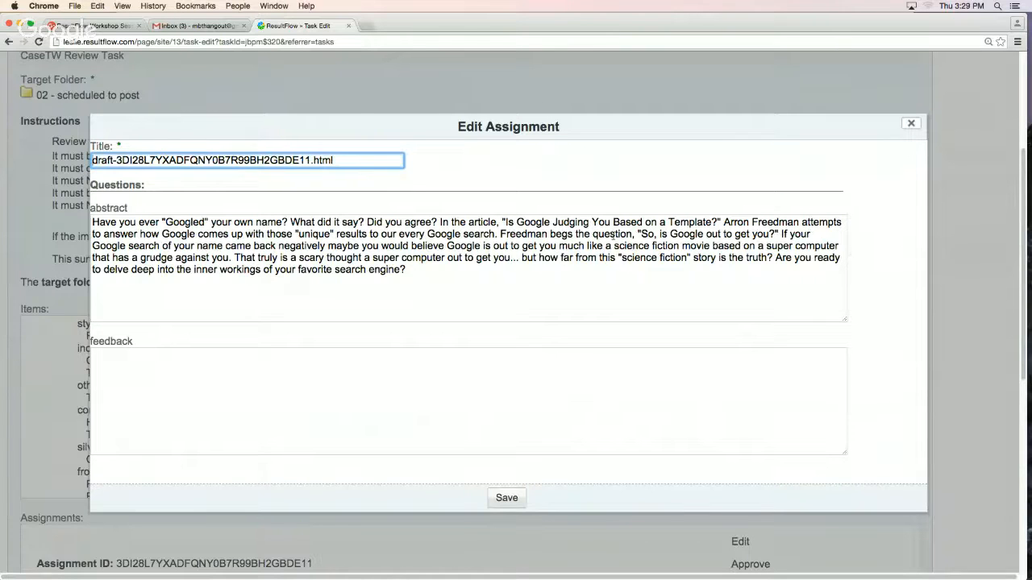
{"action": "left_click", "coordinate": [500, 234]}
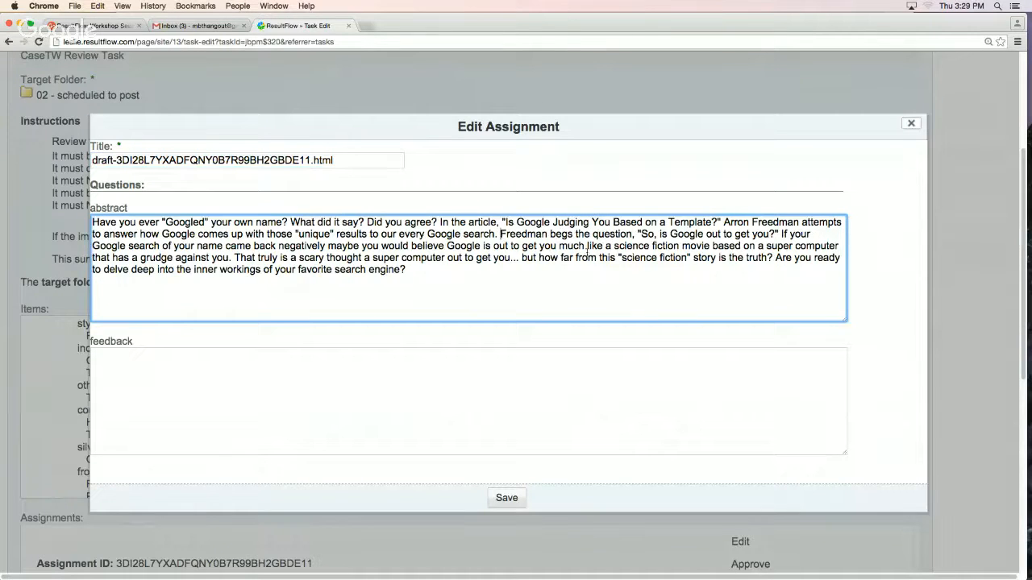
{"action": "key", "text": "Return"}
{"action": "key", "text": "Return"}
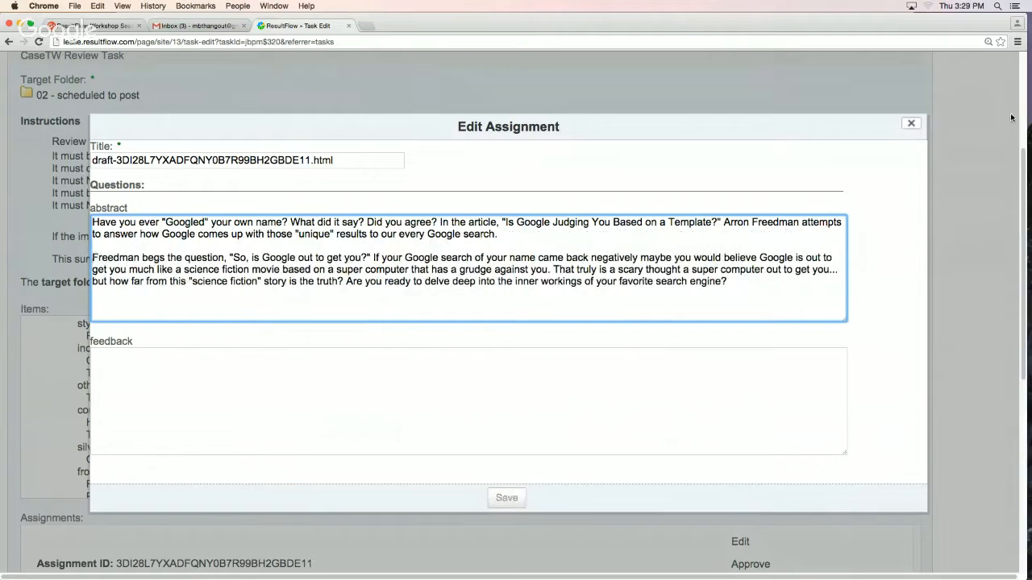
{"action": "left_click", "coordinate": [911, 124]}
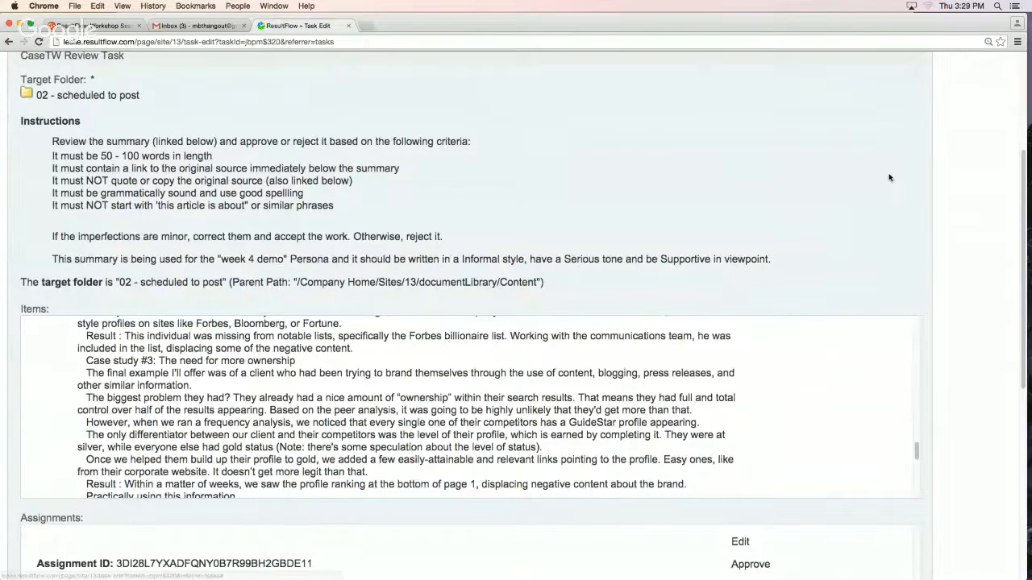
Examine the rest of the source post and the actions offered for the submitted assignment
{"action": "scroll", "coordinate": [891, 210], "scroll_direction": "down", "scroll_amount": 3}
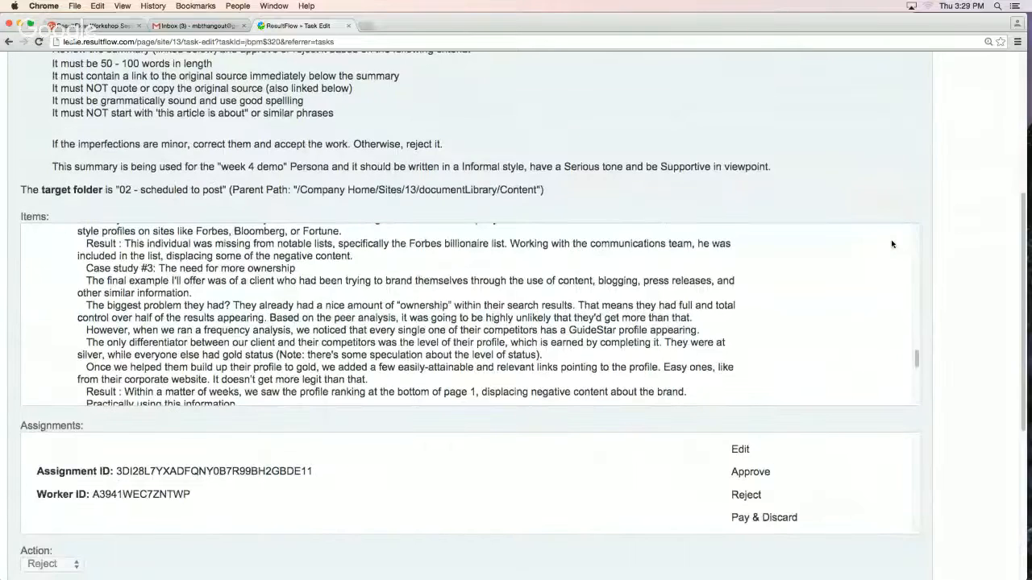
{"action": "scroll", "coordinate": [892, 243], "scroll_direction": "down", "scroll_amount": 8}
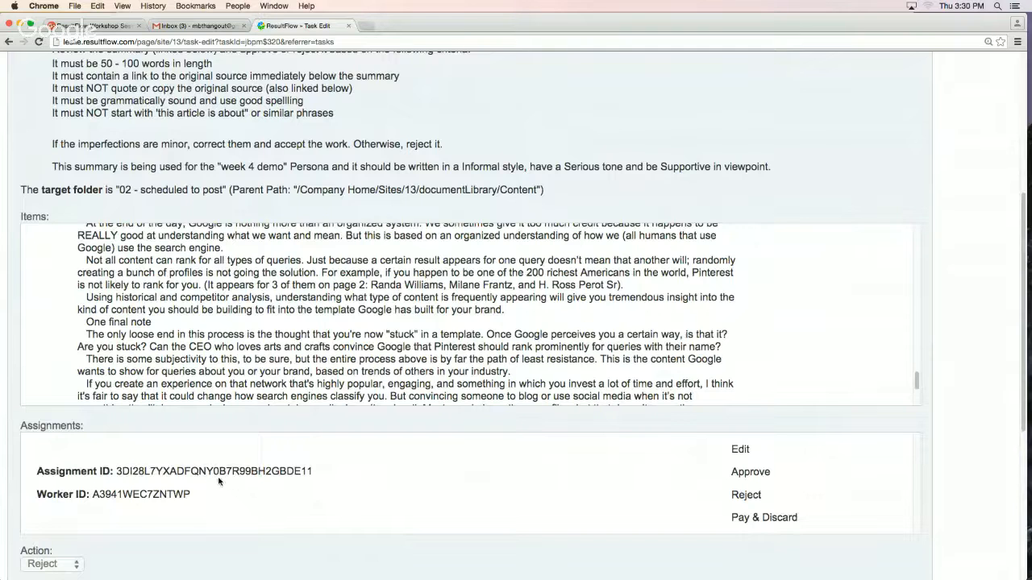
{"action": "scroll", "coordinate": [966, 469], "scroll_direction": "up", "scroll_amount": 1}
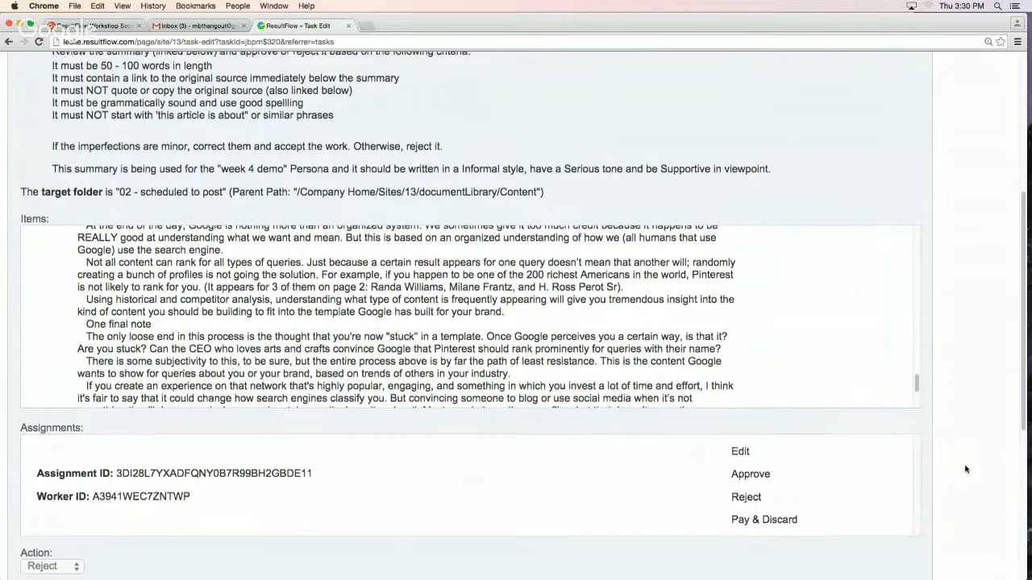
Examine the rest of the review task, highlighting the assignments heading, and close the task without saving
{"action": "scroll", "coordinate": [966, 469], "scroll_direction": "up", "scroll_amount": 2}
{"action": "scroll", "coordinate": [964, 468], "scroll_direction": "down", "scroll_amount": 8}
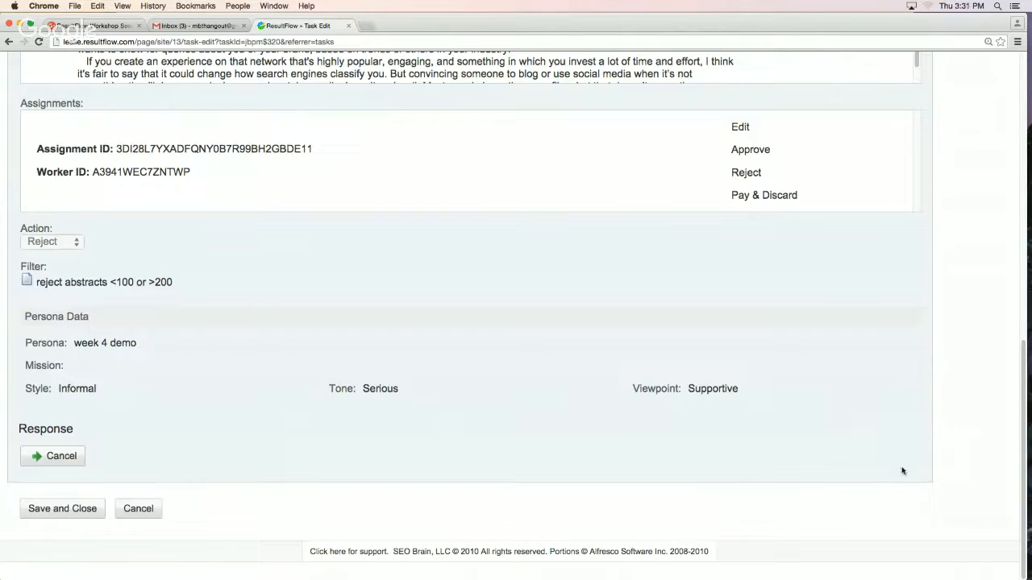
{"action": "triple_click", "coordinate": [46, 105]}
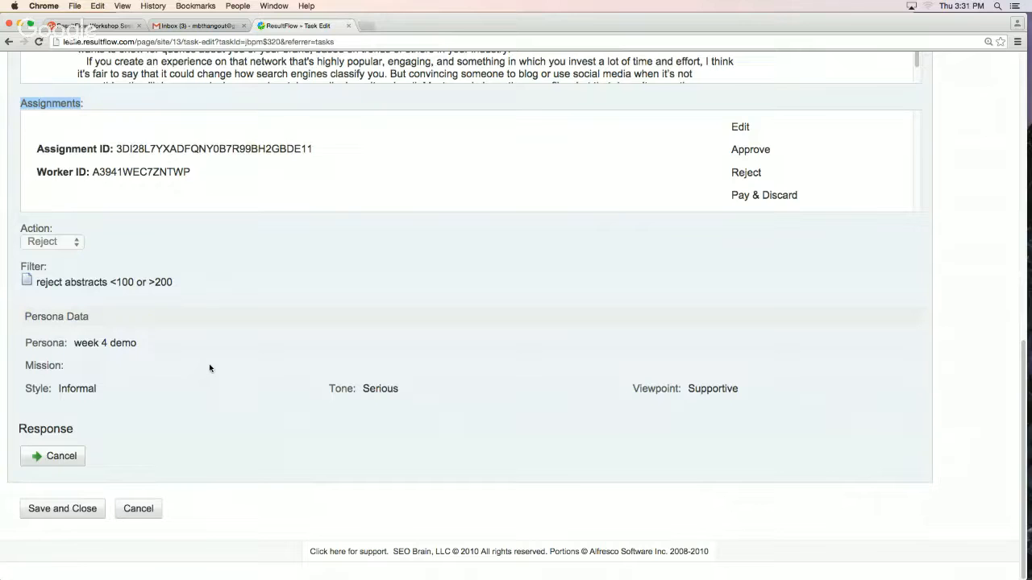
{"action": "left_click", "coordinate": [150, 511]}
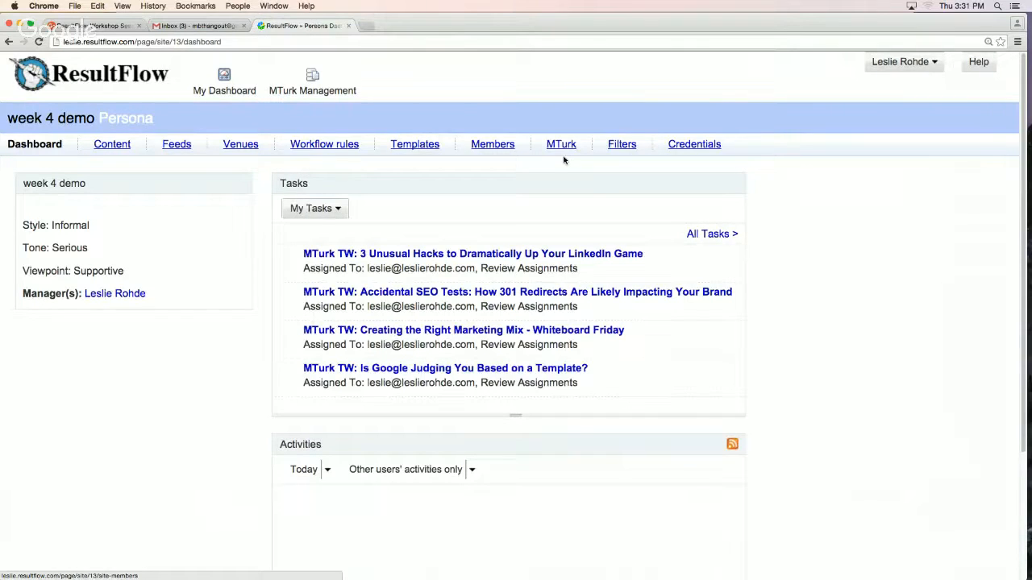
Open the "write a 120 word summary of a blog post" HIT for editing and highlight its maximum assignments value
{"action": "left_click", "coordinate": [565, 145]}
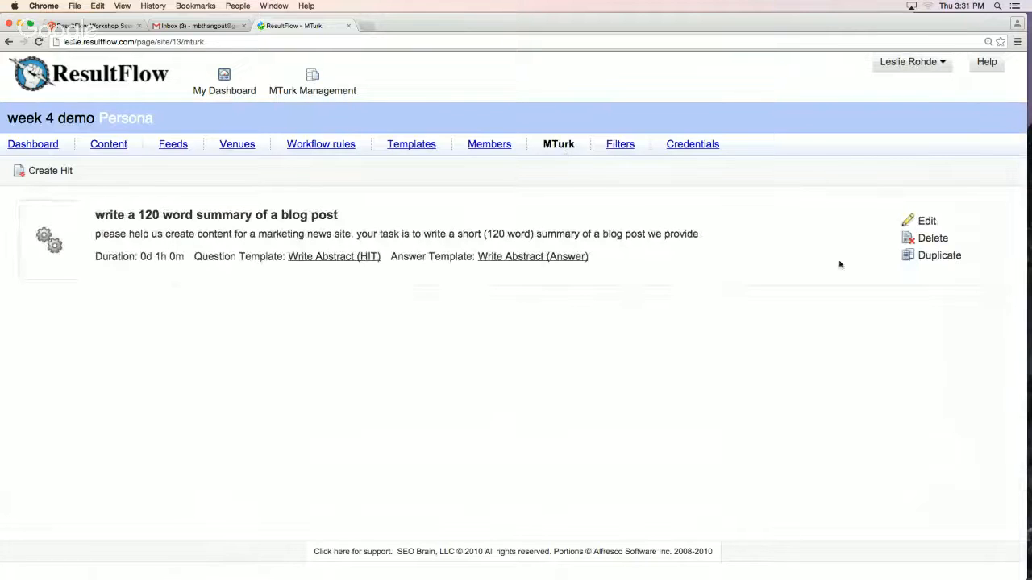
{"action": "left_click", "coordinate": [923, 220]}
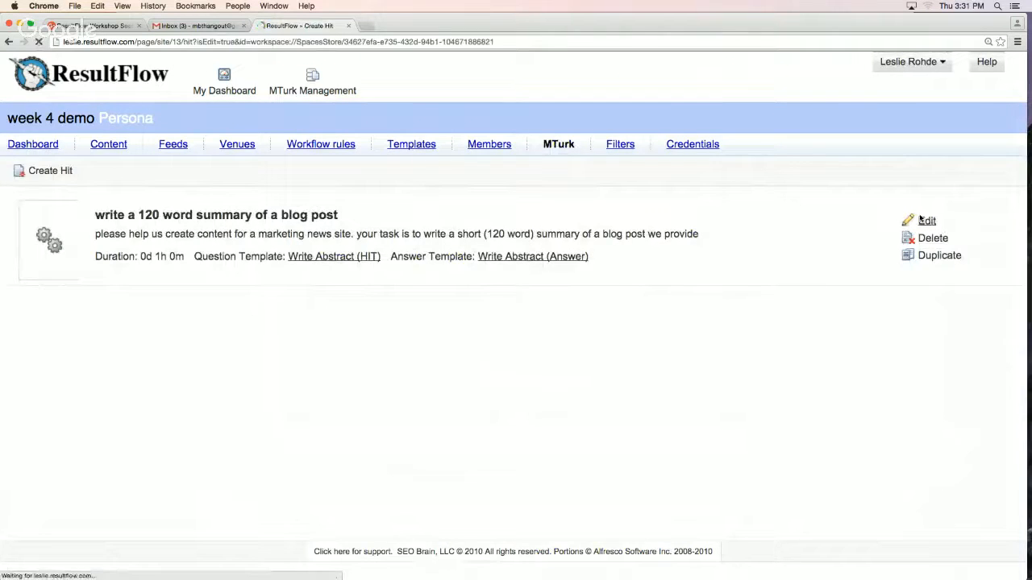
{"action": "scroll", "coordinate": [903, 382], "scroll_direction": "down", "scroll_amount": 5}
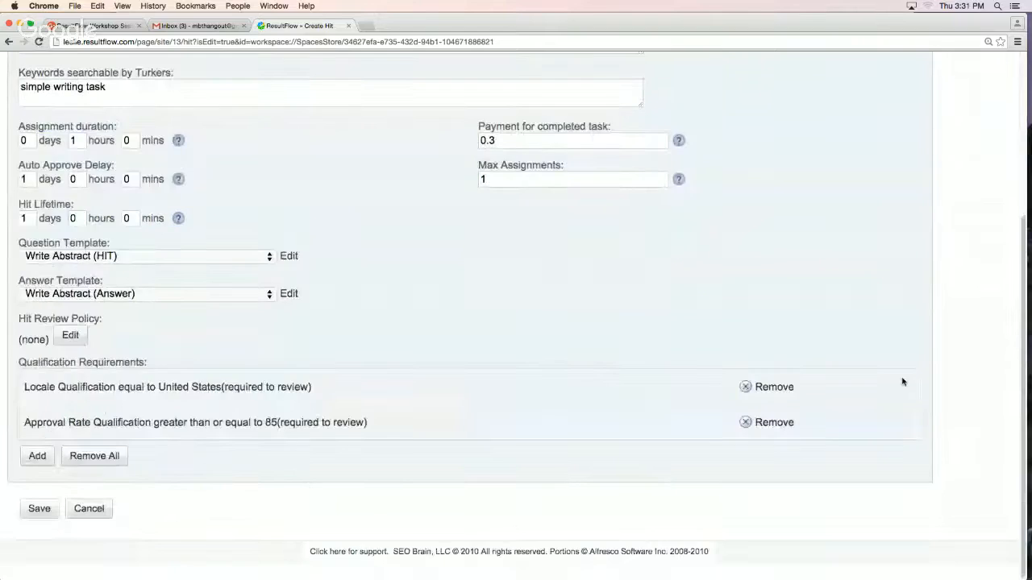
{"action": "double_click", "coordinate": [507, 183]}
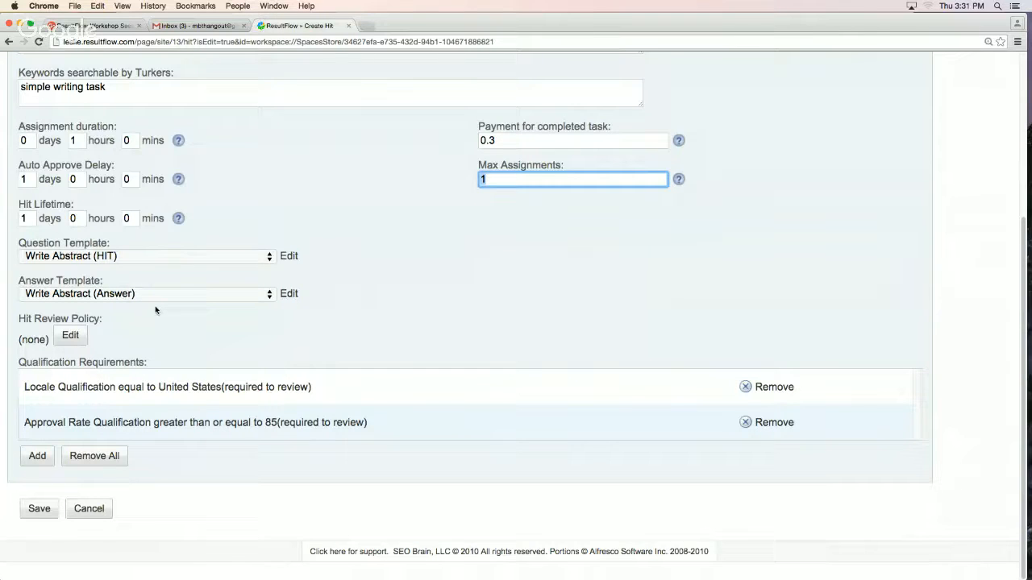
Examine the choices offered for the HIT's question template and answer template, keeping Write Abstract (HIT) and Write Abstract (Answer)
{"action": "left_click", "coordinate": [81, 258]}
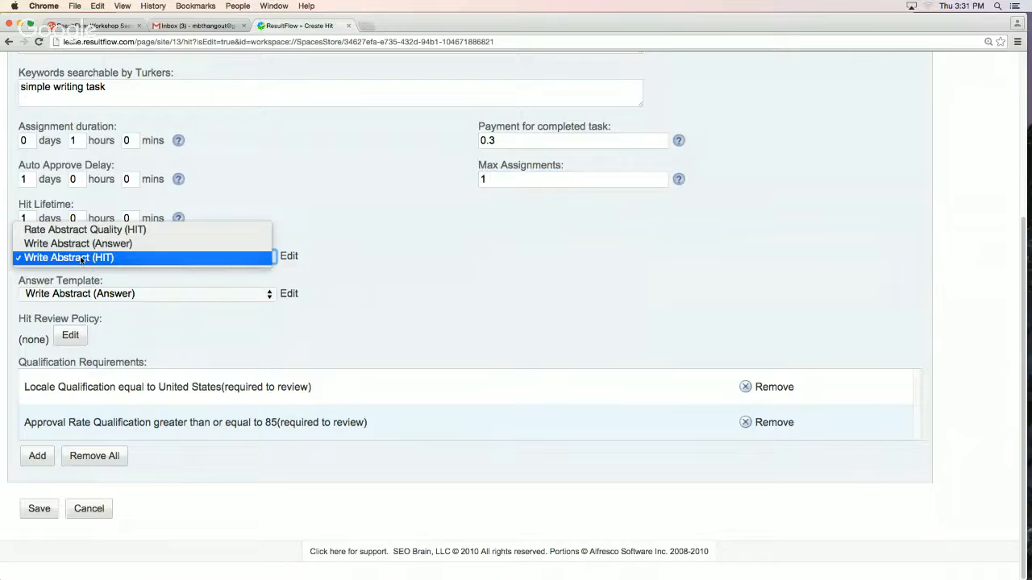
{"action": "left_click", "coordinate": [81, 258]}
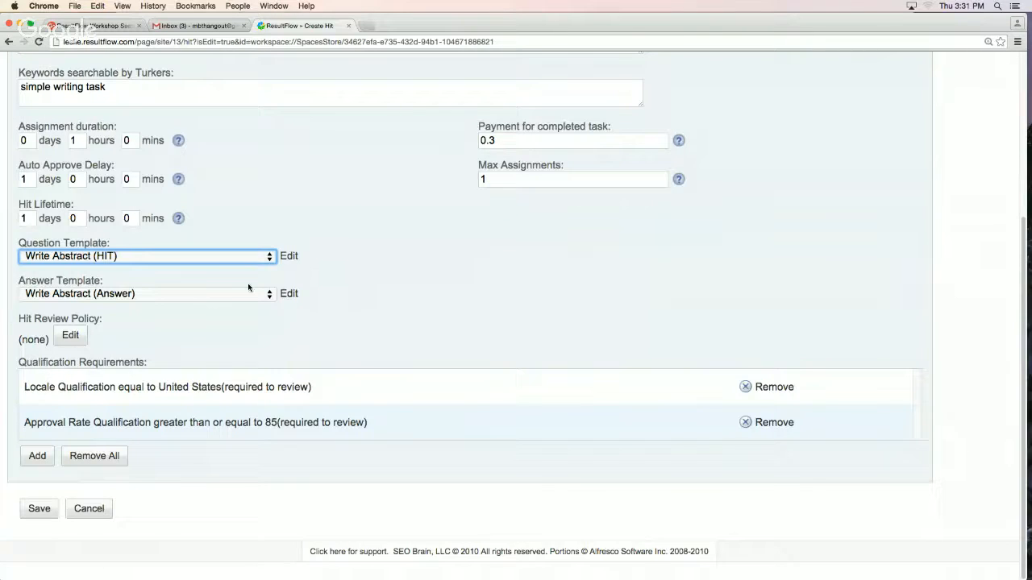
{"action": "left_click", "coordinate": [193, 295]}
{"action": "left_click", "coordinate": [290, 306]}
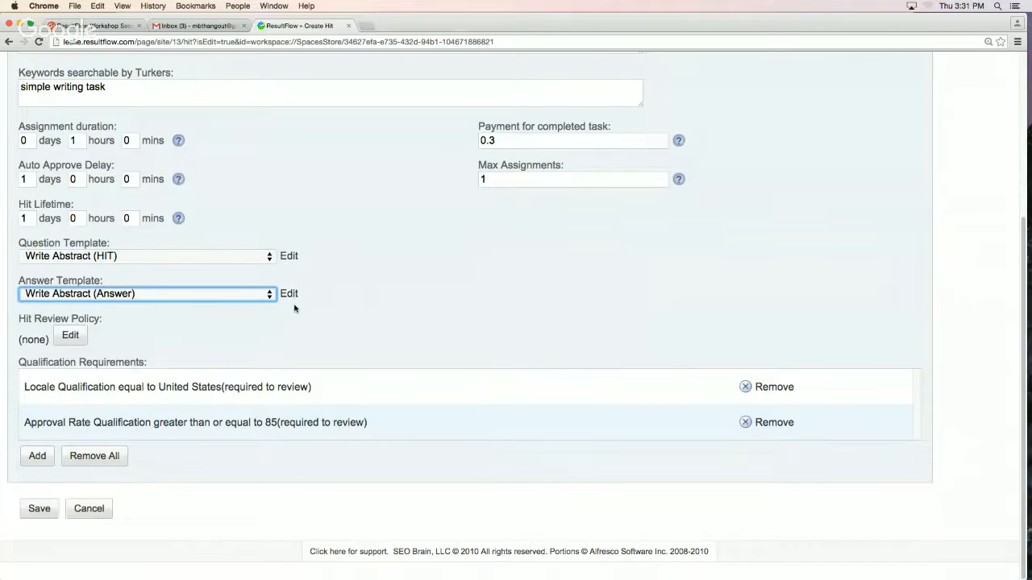
{"action": "left_click", "coordinate": [316, 339]}
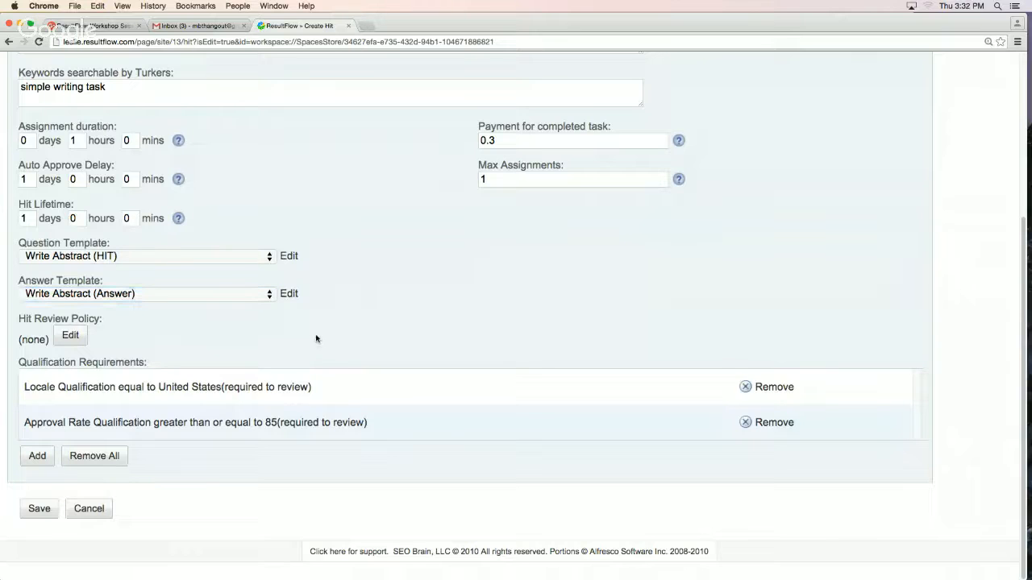
Try Write Abstract (Answer) and Rate Abstract Quality (HIT) as the question template, and restore Write Abstract (HIT)
{"action": "left_click", "coordinate": [116, 258]}
{"action": "left_click", "coordinate": [119, 244]}
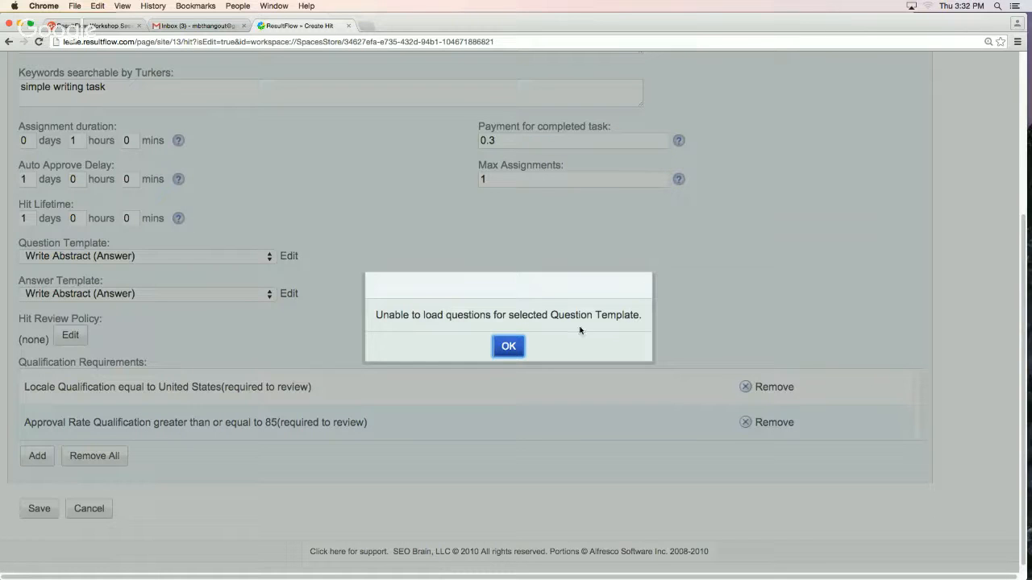
{"action": "left_click", "coordinate": [516, 347]}
{"action": "left_click", "coordinate": [106, 257]}
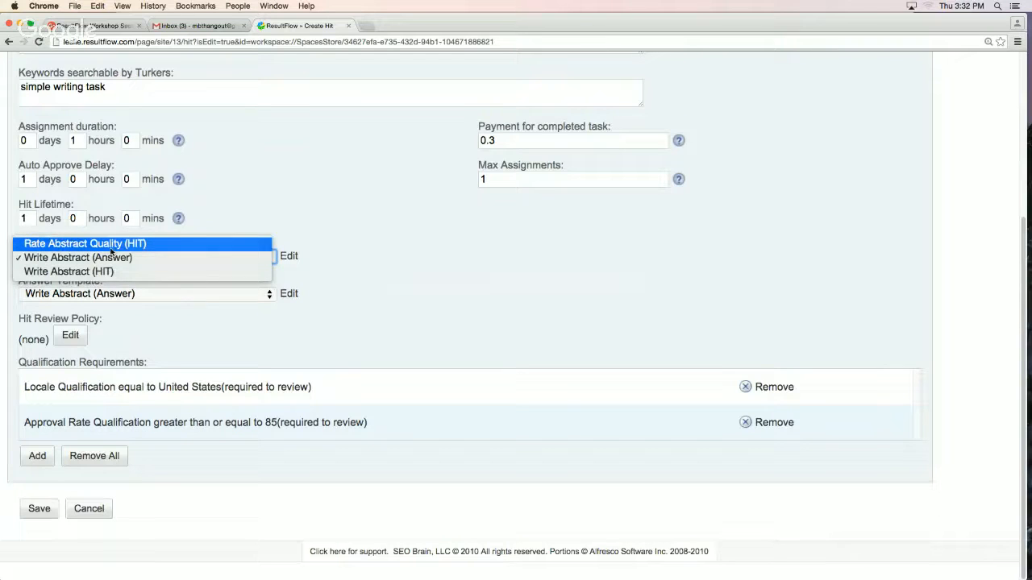
{"action": "left_click", "coordinate": [112, 244]}
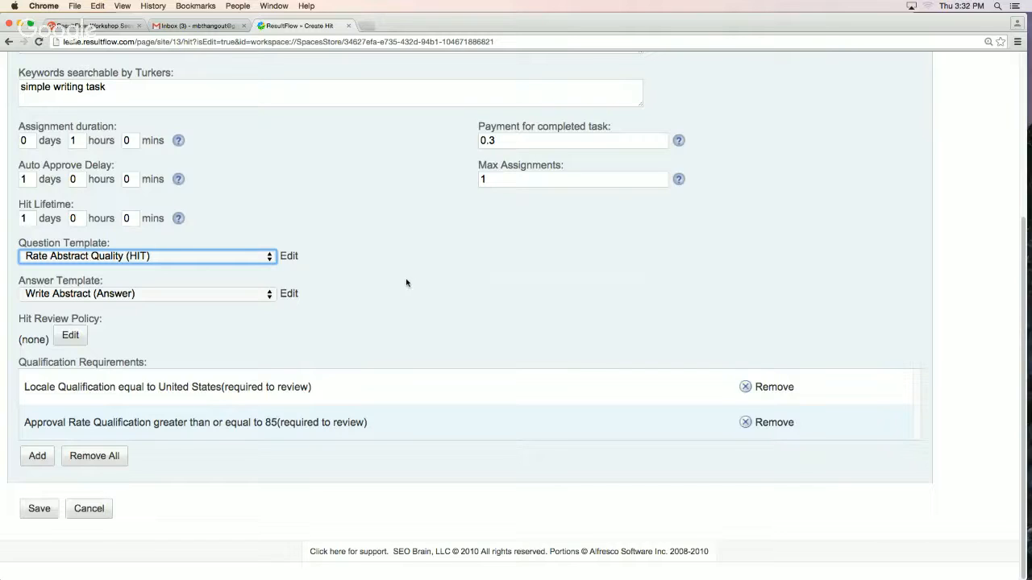
{"action": "left_click", "coordinate": [148, 259]}
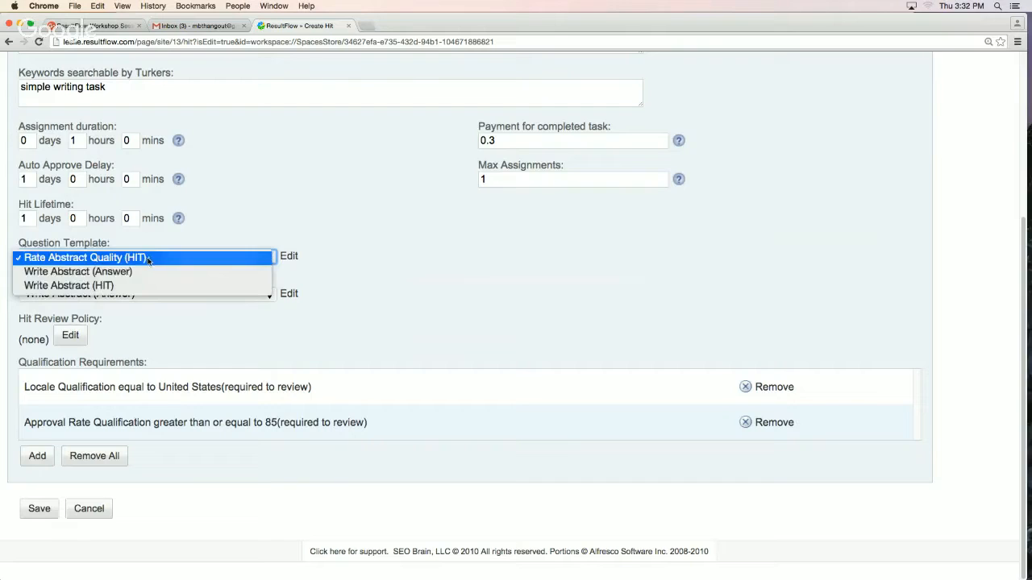
{"action": "left_click", "coordinate": [134, 286]}
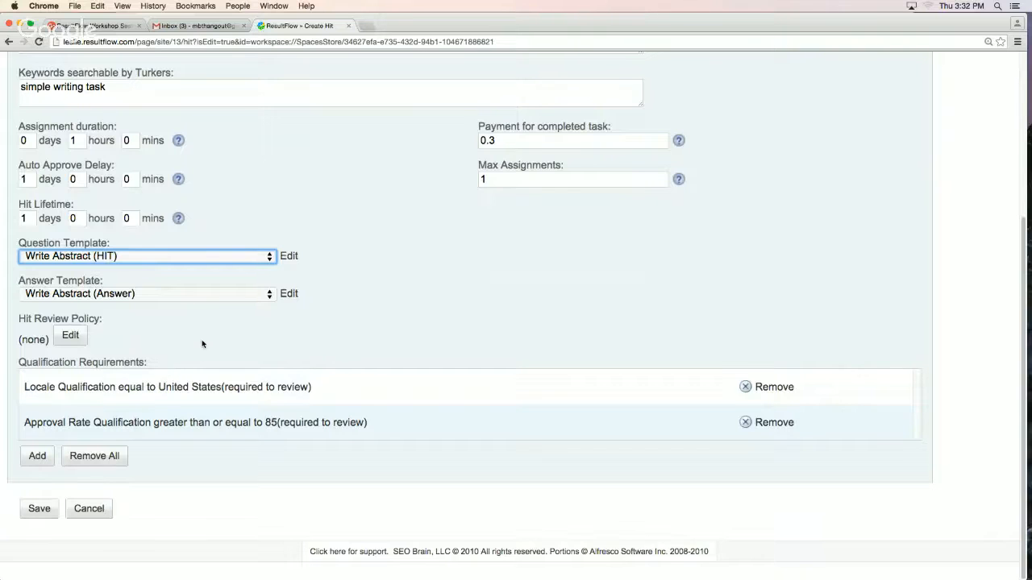
Open the HIT's review policy, examine its agreement thresholds, reject reason and questions, and close it without applying
{"action": "scroll", "coordinate": [201, 341], "scroll_direction": "up", "scroll_amount": 1}
{"action": "scroll", "coordinate": [201, 340], "scroll_direction": "down", "scroll_amount": 1}
{"action": "left_click", "coordinate": [60, 341]}
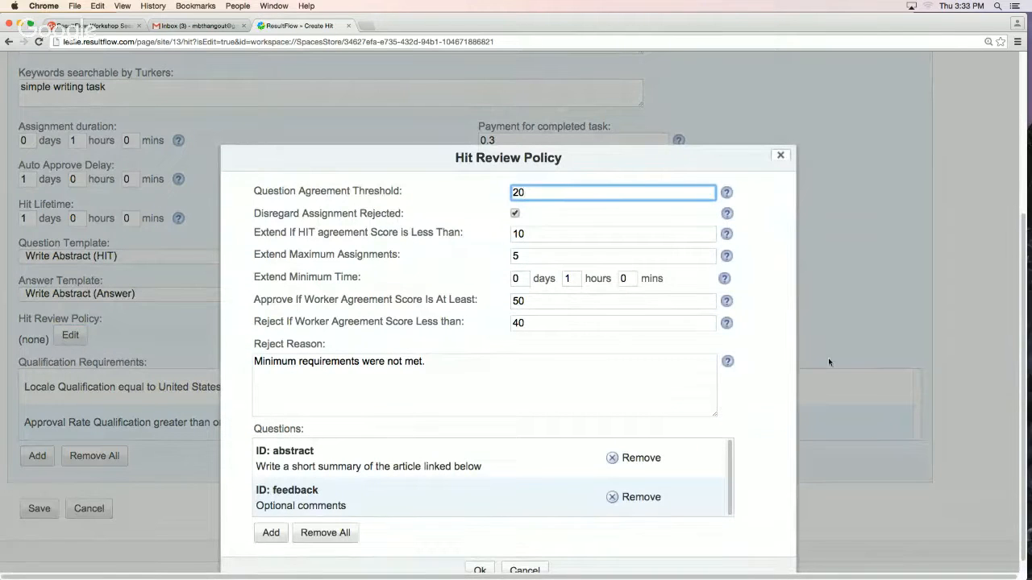
{"action": "scroll", "coordinate": [812, 366], "scroll_direction": "up", "scroll_amount": 2}
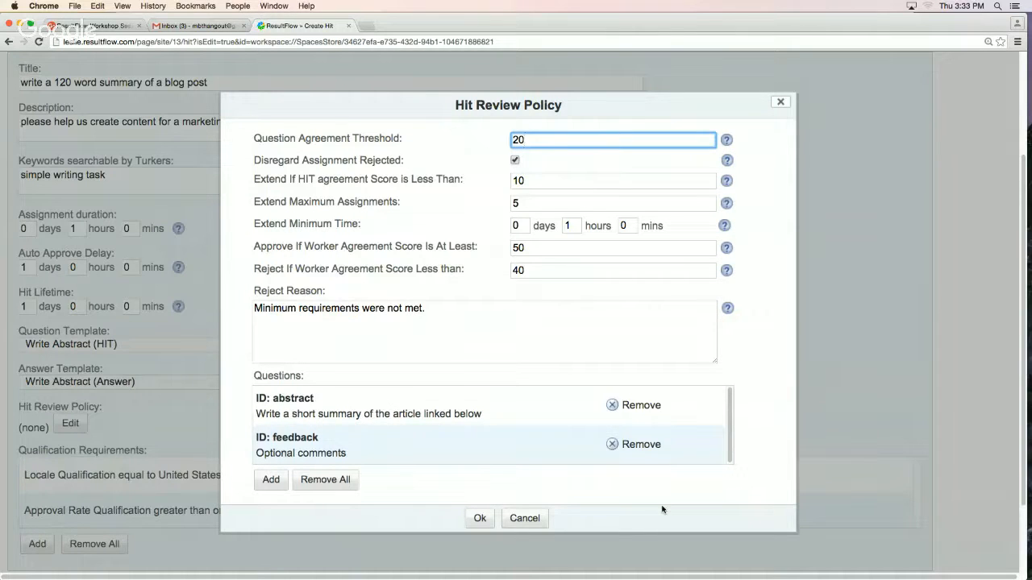
{"action": "left_click", "coordinate": [529, 521]}
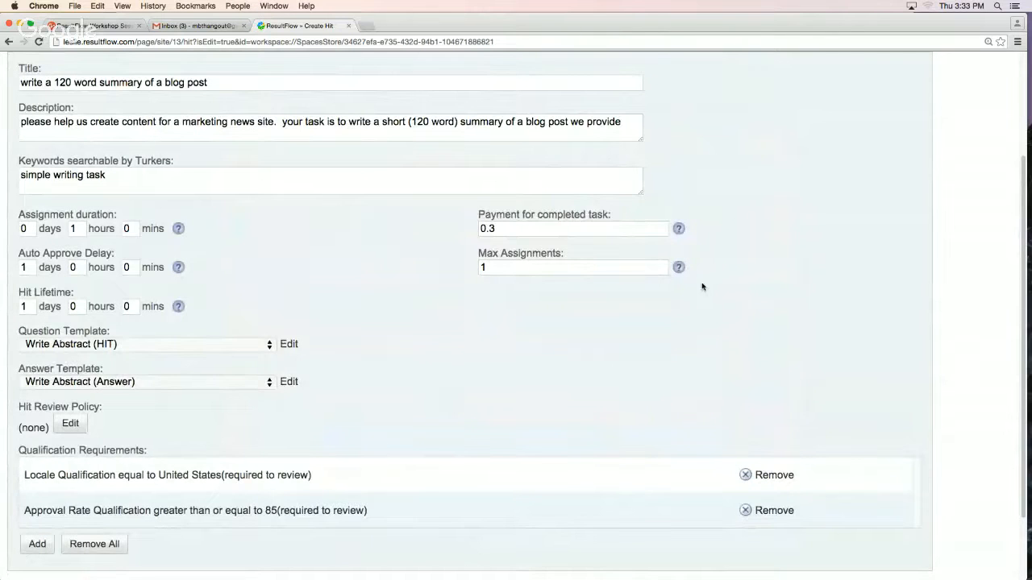
Close the HIT without saving, and look over the persona's filters and its MTurk HIT list
{"action": "scroll", "coordinate": [724, 308], "scroll_direction": "up", "scroll_amount": 2}
{"action": "scroll", "coordinate": [723, 309], "scroll_direction": "down", "scroll_amount": 5}
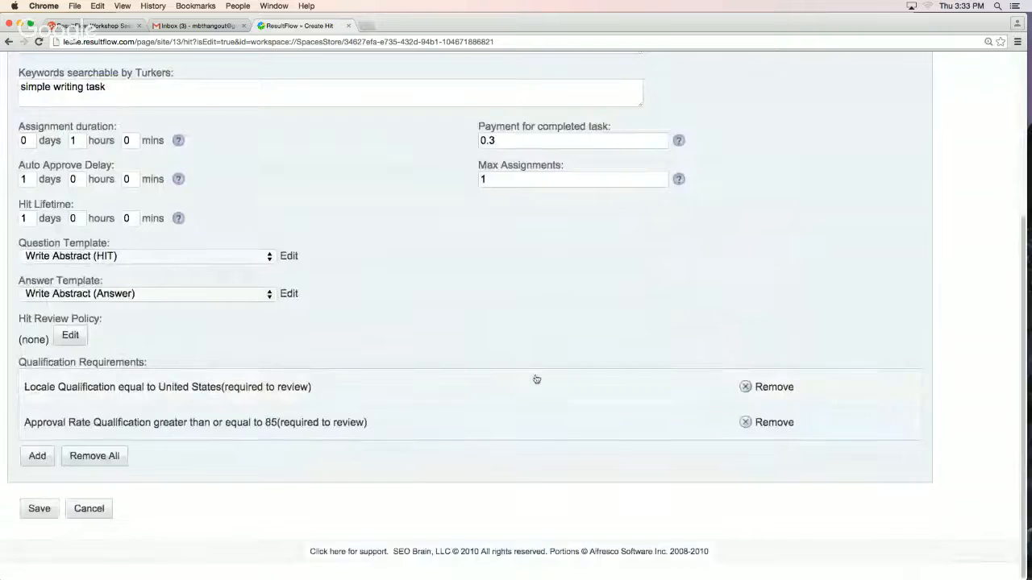
{"action": "left_click", "coordinate": [96, 514]}
{"action": "left_click", "coordinate": [621, 145]}
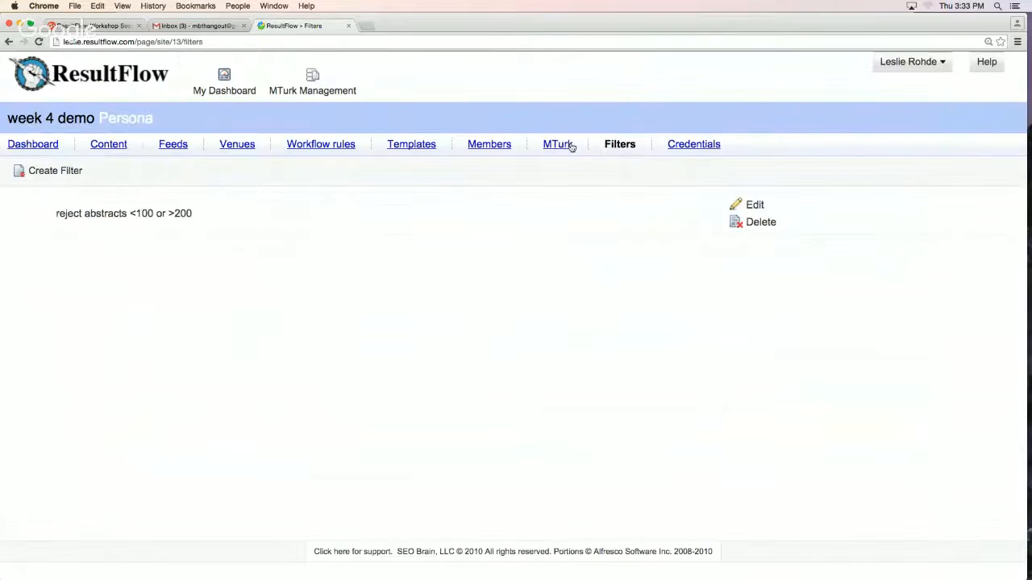
{"action": "left_click", "coordinate": [558, 147]}
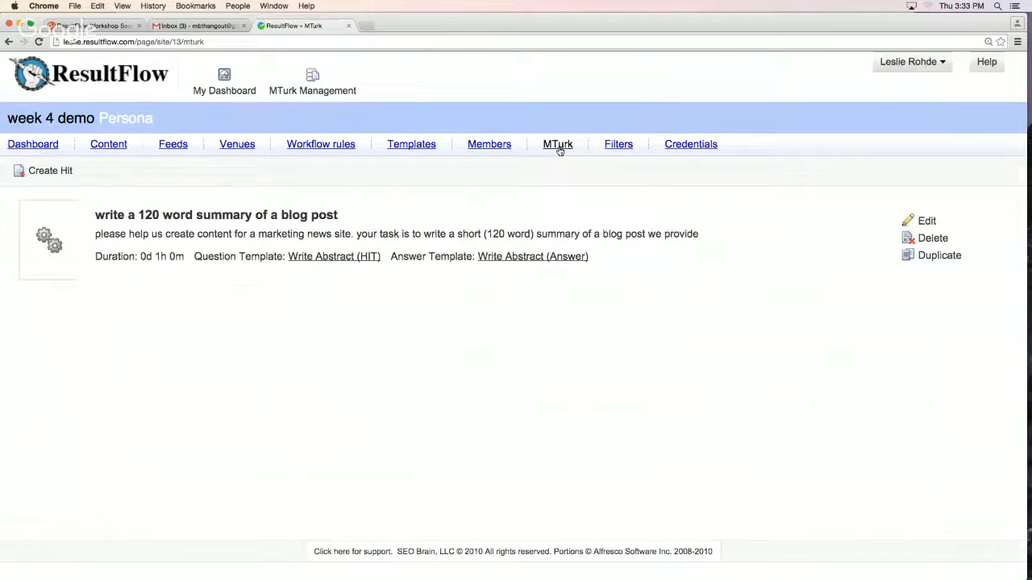
Examine the workflow rule on the "01 - writing on mturk" content folder, highlighting its task template, Production HIT setting and assignee
{"action": "left_click", "coordinate": [115, 147]}
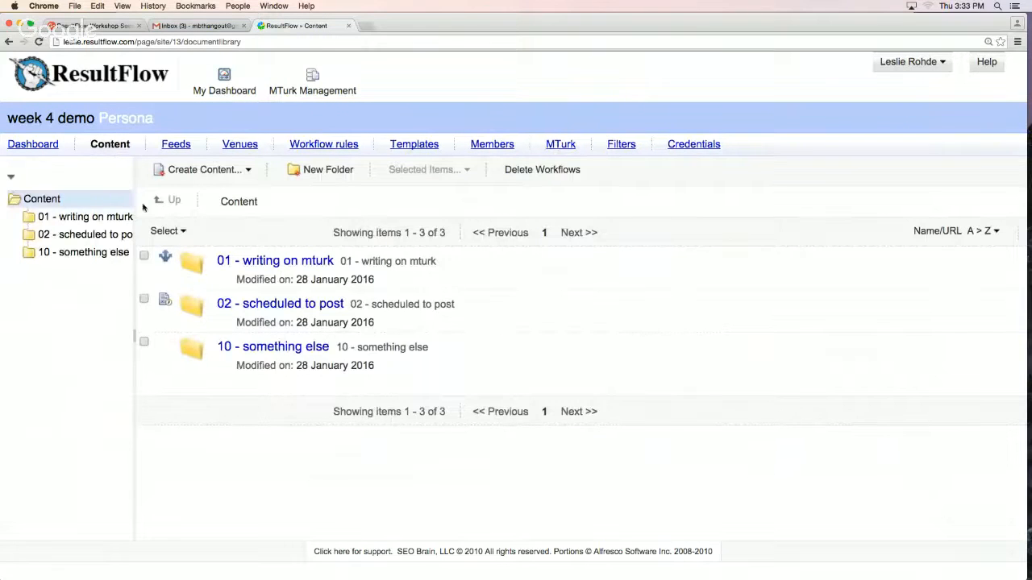
{"action": "left_click", "coordinate": [165, 258]}
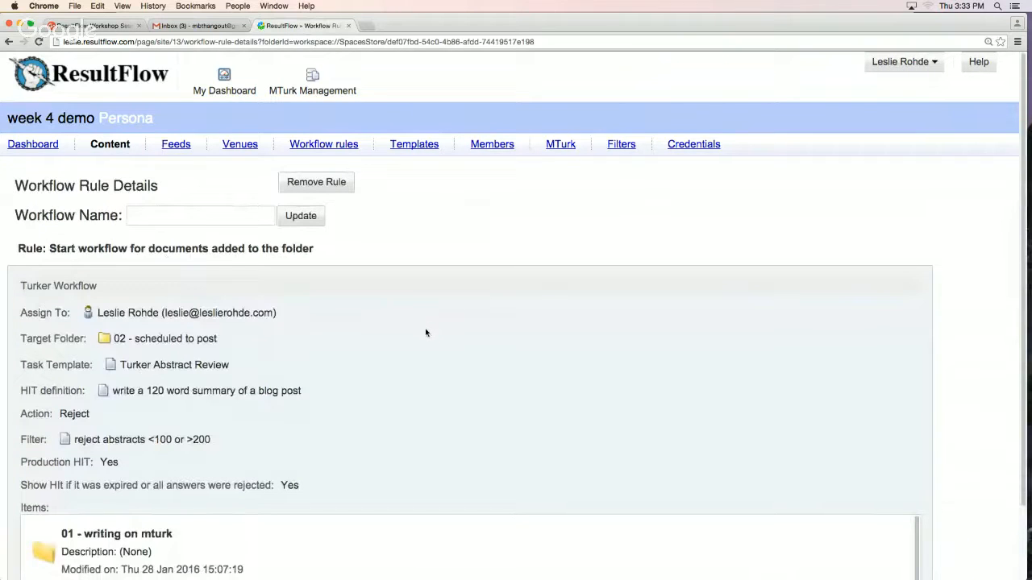
{"action": "scroll", "coordinate": [426, 332], "scroll_direction": "down", "scroll_amount": 3}
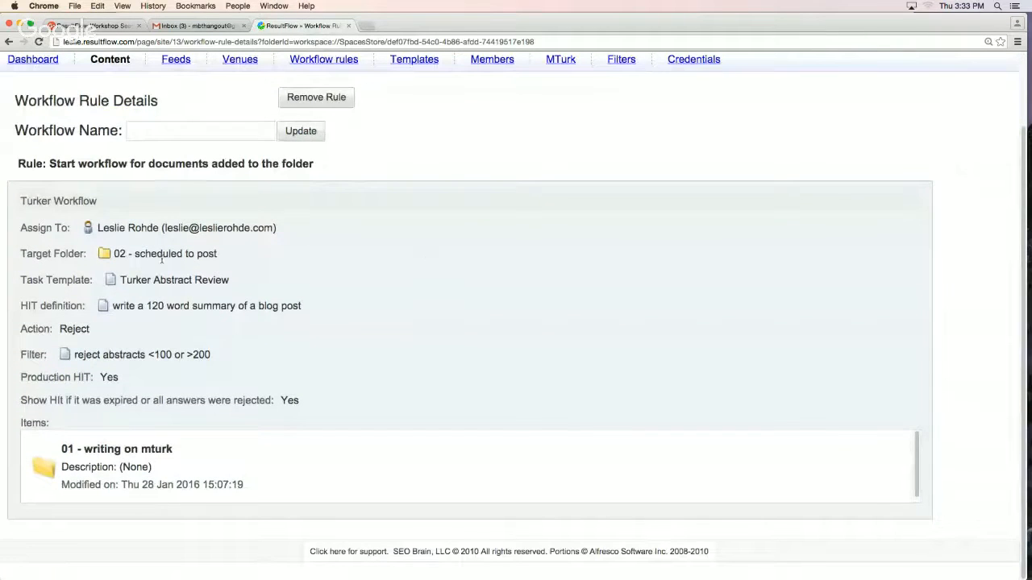
{"action": "left_click_drag", "start_coordinate": [230, 280], "coordinate": [121, 280]}
{"action": "left_click", "coordinate": [223, 282]}
{"action": "double_click", "coordinate": [114, 377]}
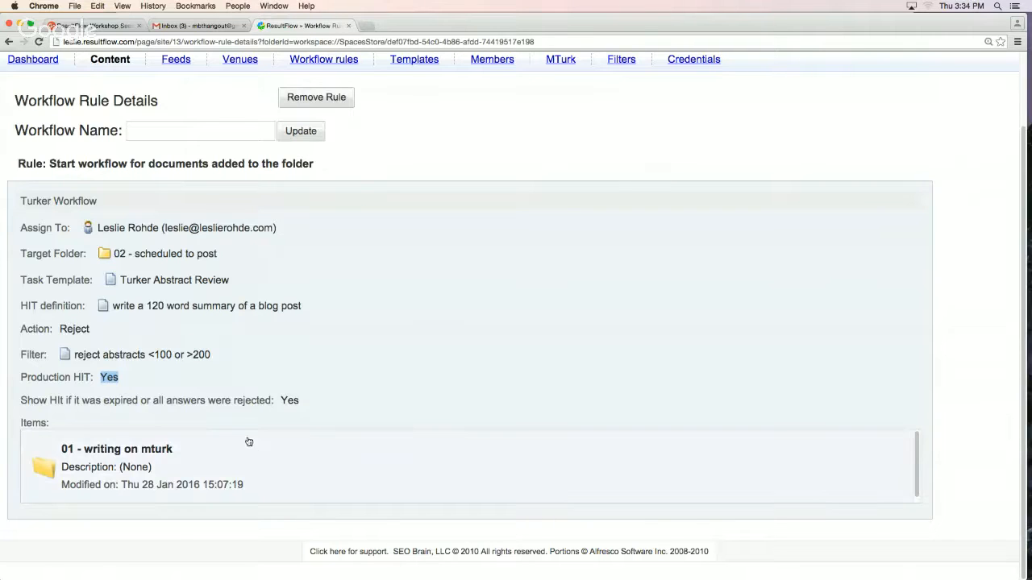
{"action": "left_click", "coordinate": [232, 227]}
{"action": "double_click", "coordinate": [233, 227]}
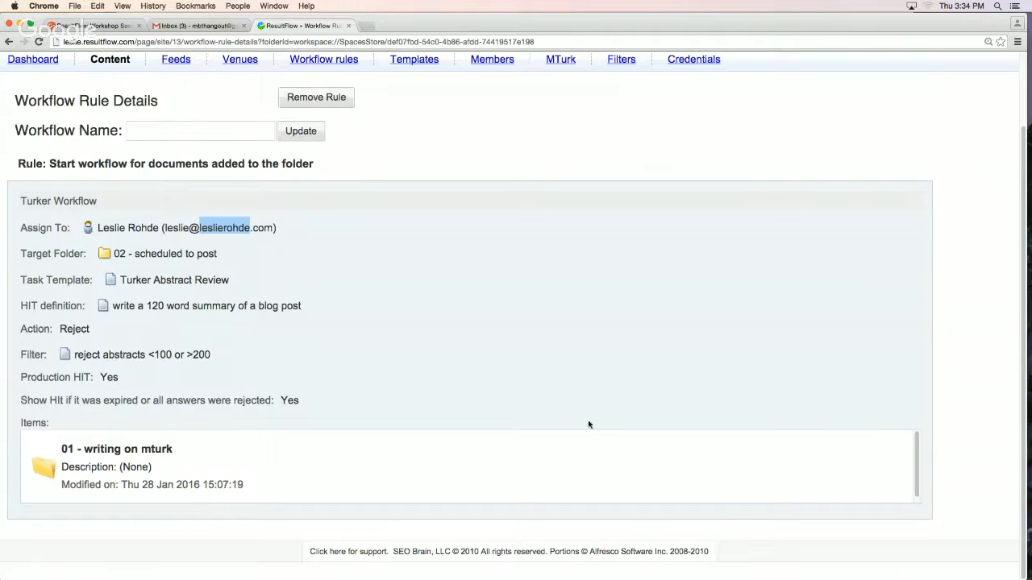
{"action": "scroll", "coordinate": [568, 373], "scroll_direction": "up", "scroll_amount": 1}
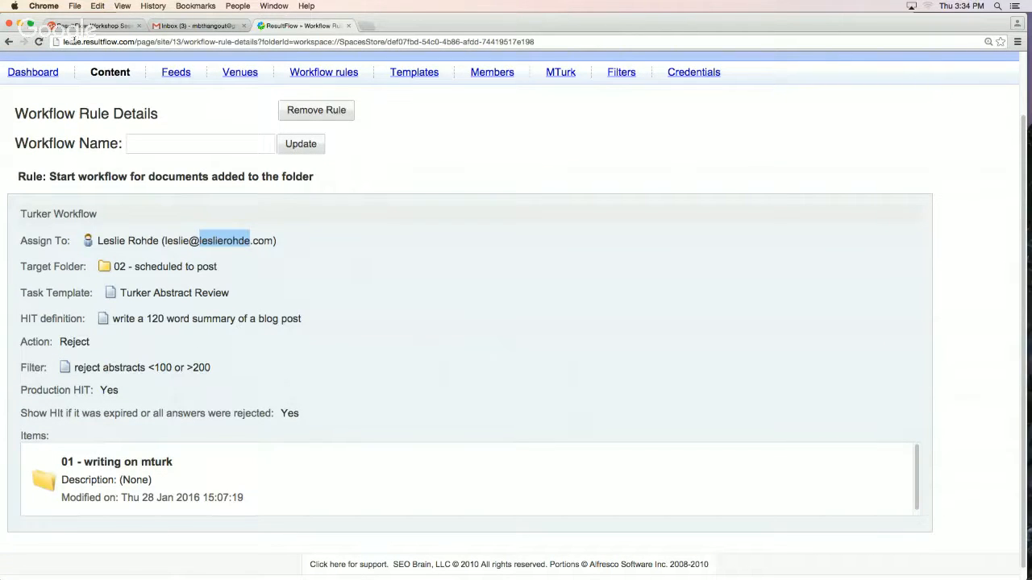
Return to the content folders and start a workflow rule on "10 - something else" for documents in the folder
{"action": "left_click", "coordinate": [8, 43]}
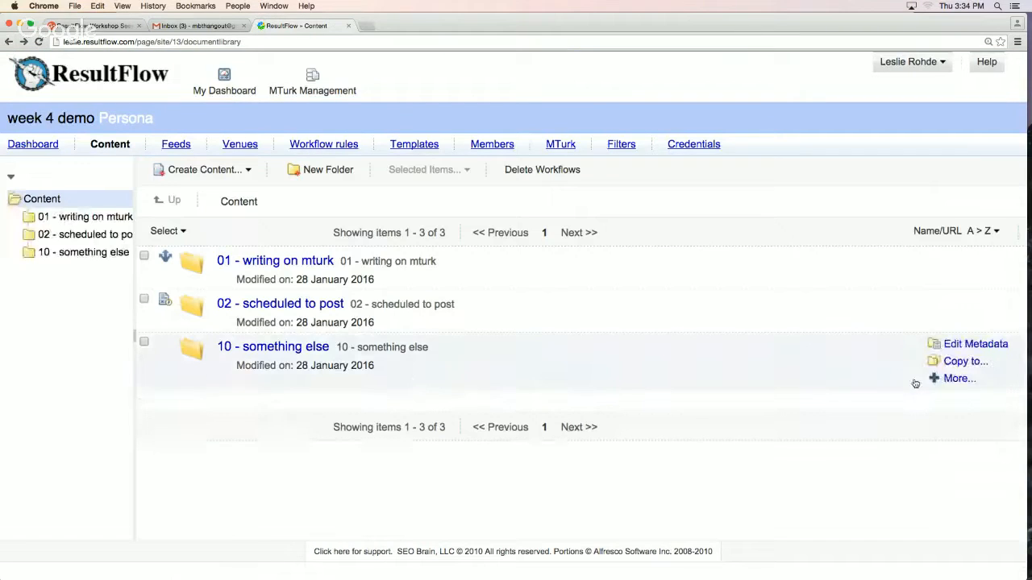
{"action": "left_click", "coordinate": [937, 378]}
{"action": "left_click", "coordinate": [935, 431]}
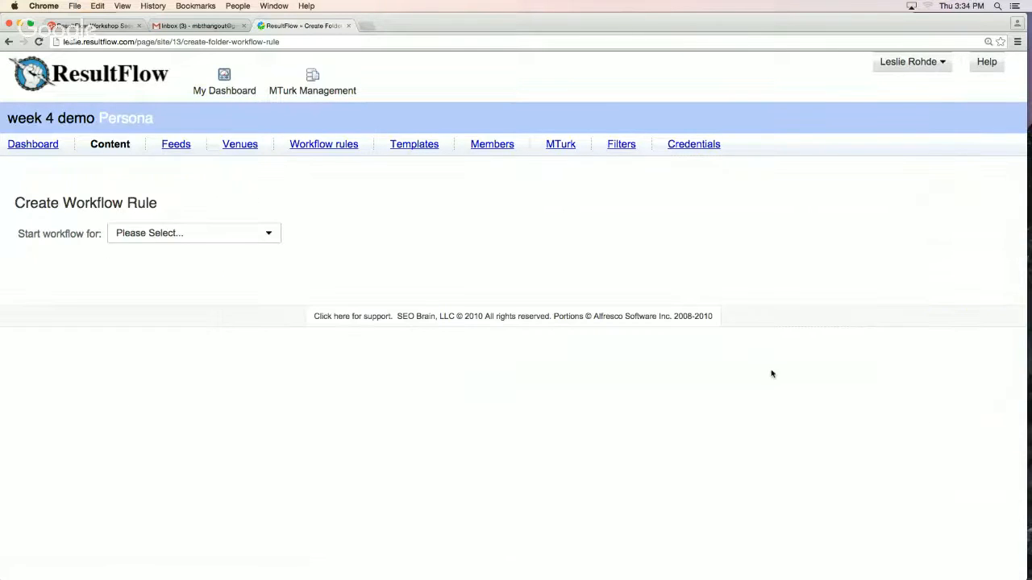
{"action": "left_click", "coordinate": [219, 233]}
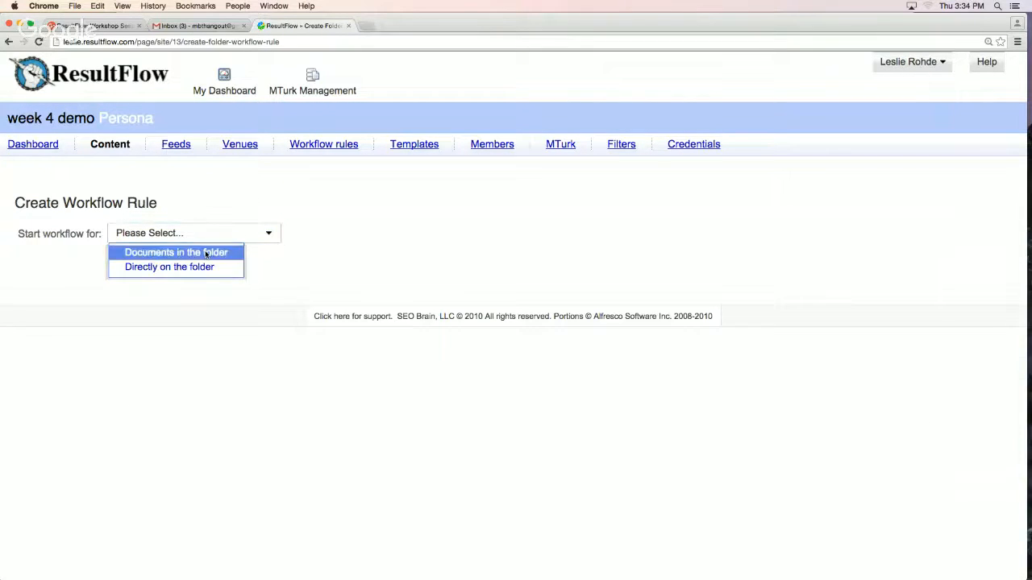
{"action": "left_click", "coordinate": [206, 252]}
Choose the MTurk TW (User Review MTurk Workflow) for the new rule and examine its settings
{"action": "left_click", "coordinate": [212, 285]}
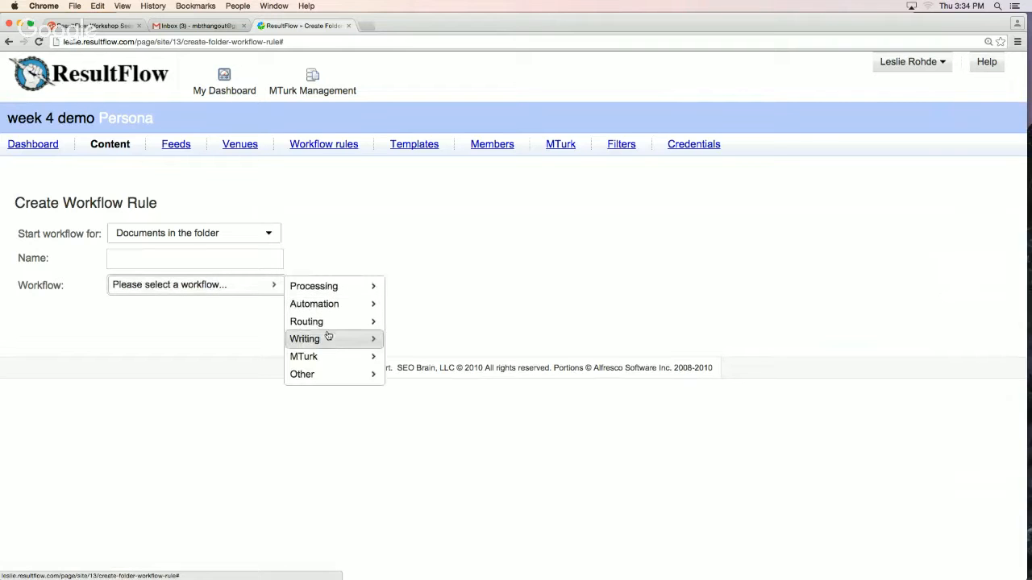
{"action": "mouse_move", "coordinate": [325, 358]}
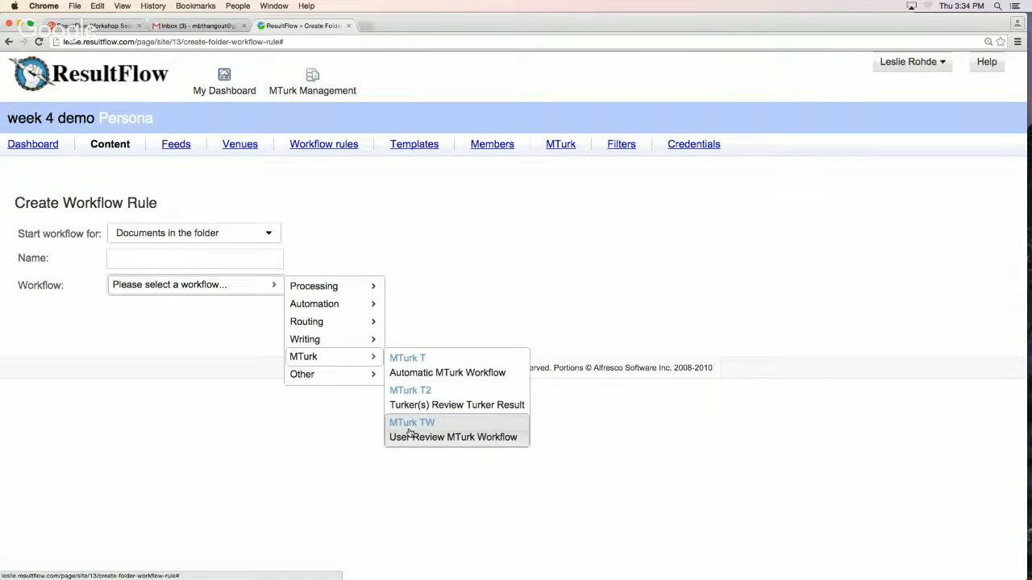
{"action": "left_click", "coordinate": [395, 436]}
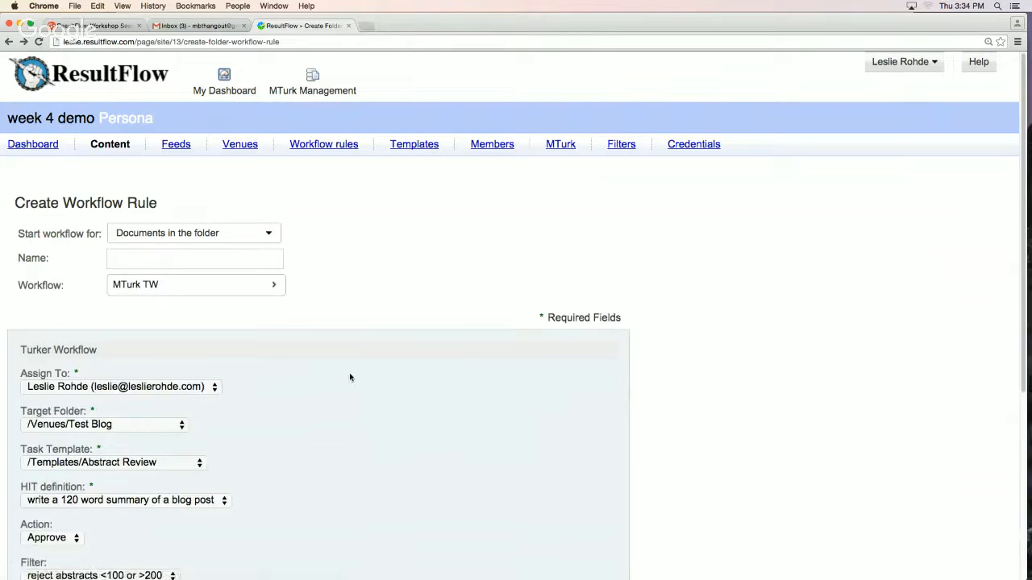
{"action": "scroll", "coordinate": [350, 378], "scroll_direction": "down", "scroll_amount": 5}
{"action": "scroll", "coordinate": [257, 278], "scroll_direction": "up", "scroll_amount": 1}
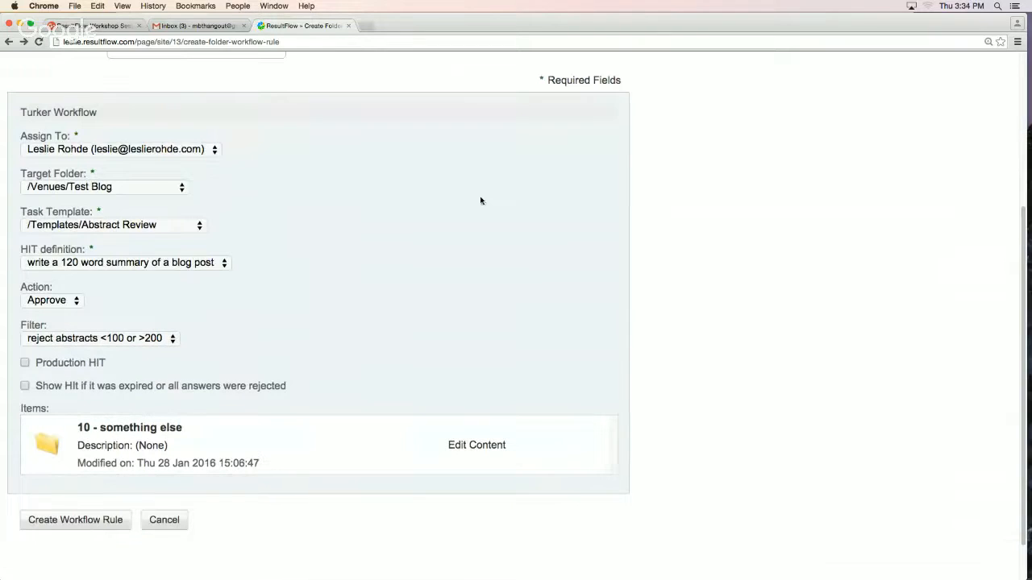
Set the rule's target folder to /Content/02 - scheduled to post and task template to /Templates/Turker Abstract Review, keeping the 120 word summary HIT definition
{"action": "left_click", "coordinate": [62, 191]}
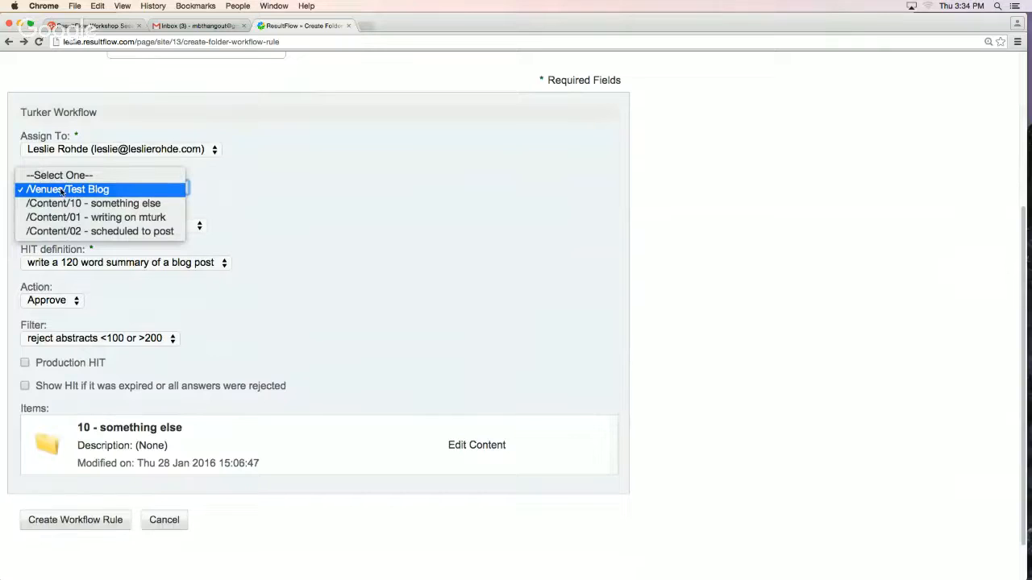
{"action": "left_click", "coordinate": [85, 232]}
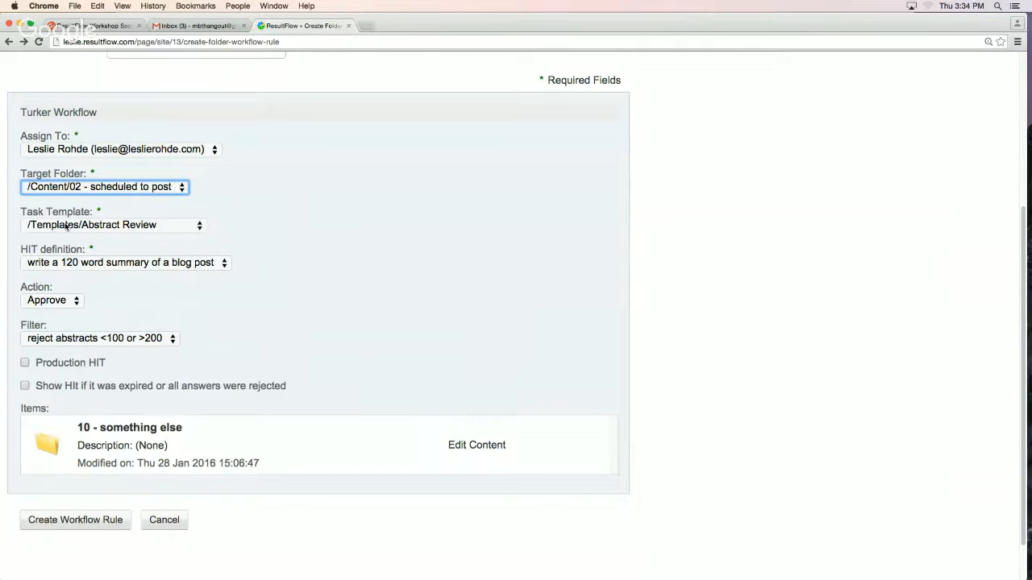
{"action": "left_click", "coordinate": [122, 229]}
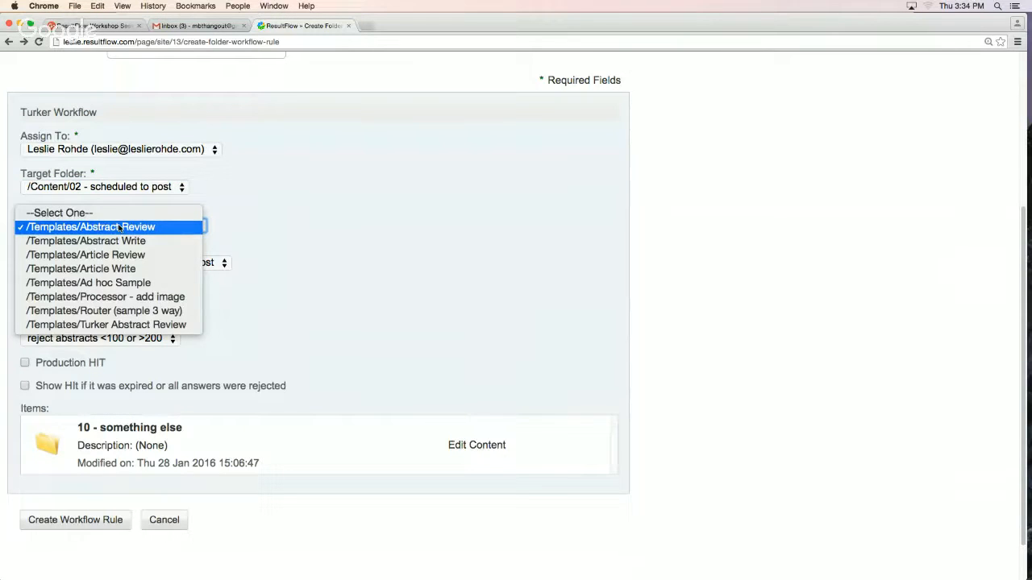
{"action": "left_click", "coordinate": [125, 327]}
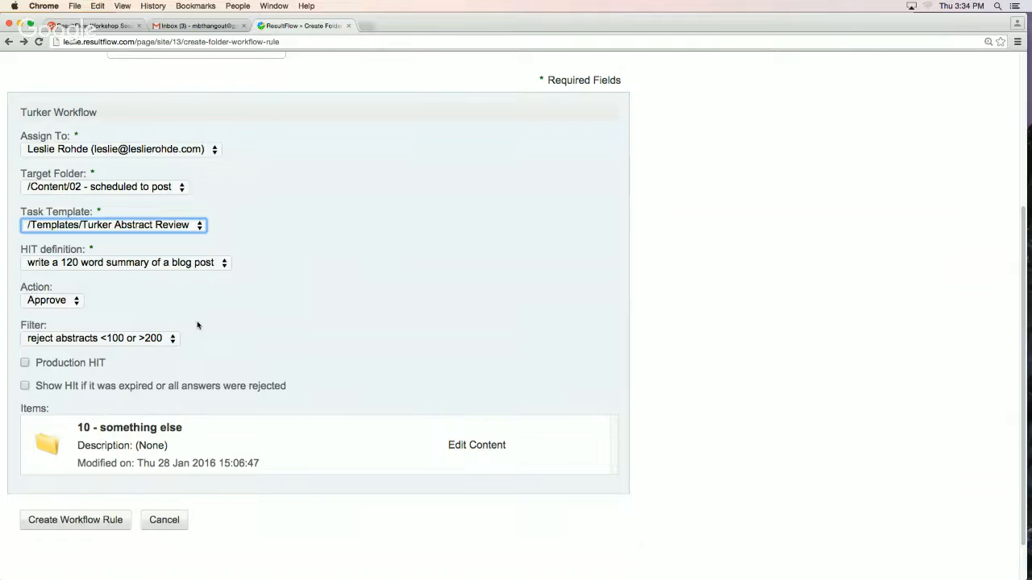
{"action": "left_click", "coordinate": [139, 264]}
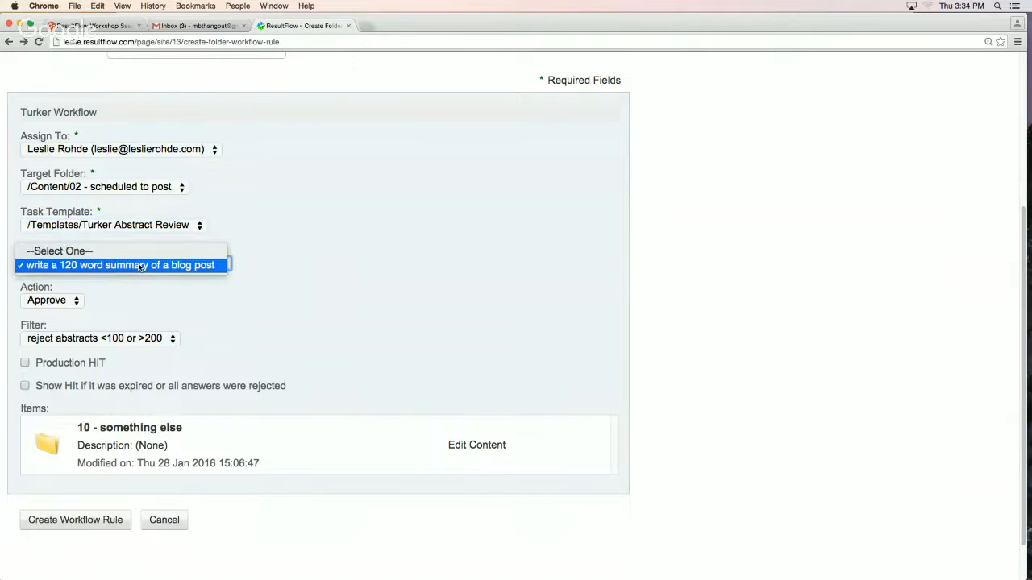
{"action": "left_click", "coordinate": [139, 266]}
Set the rule's action to Reject, mark it as a Production HIT, and create the workflow rule
{"action": "left_click", "coordinate": [53, 303]}
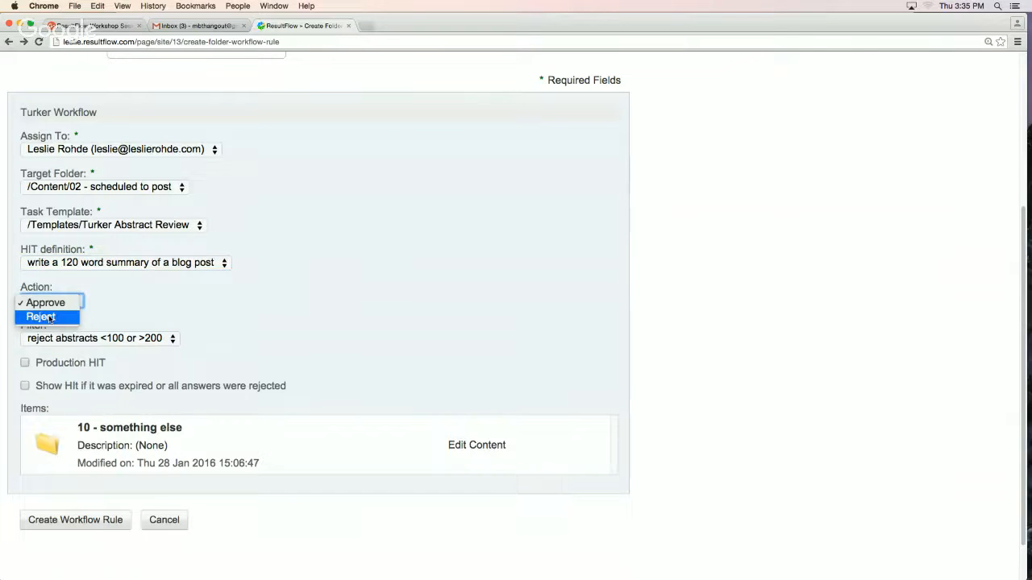
{"action": "left_click", "coordinate": [50, 317]}
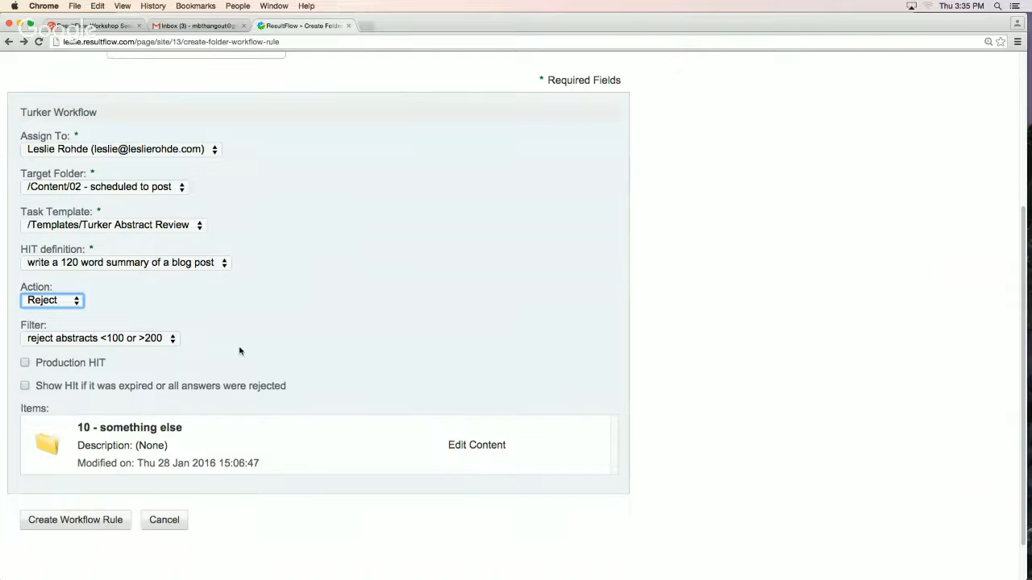
{"action": "left_click", "coordinate": [25, 363]}
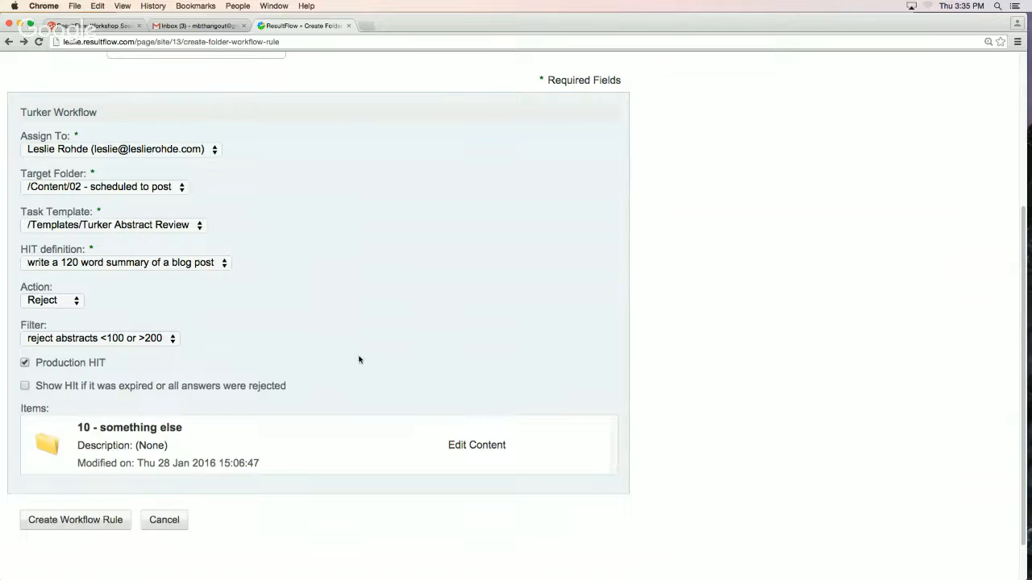
{"action": "left_click", "coordinate": [51, 300]}
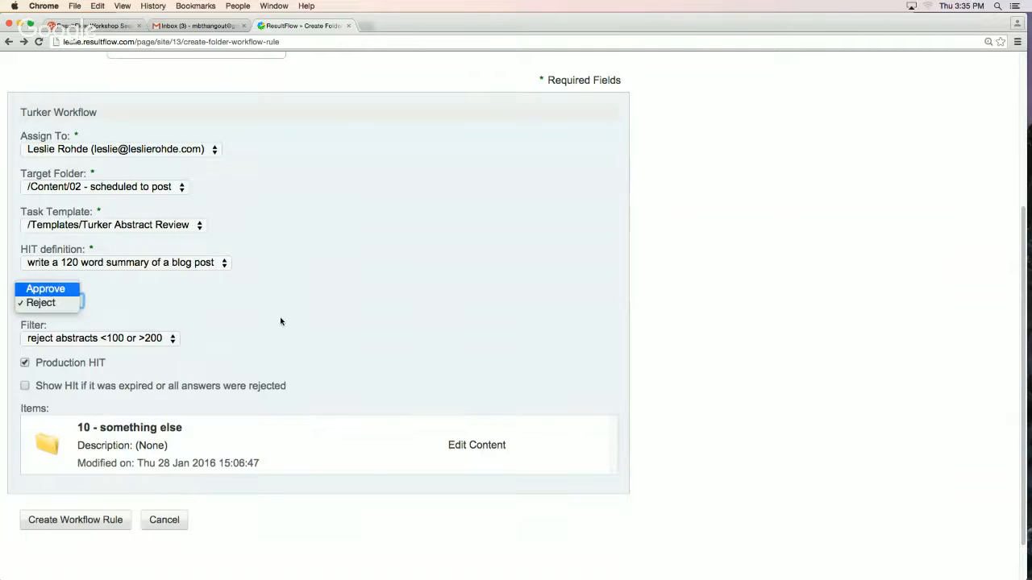
{"action": "key", "text": "Return"}
{"action": "left_click", "coordinate": [62, 298]}
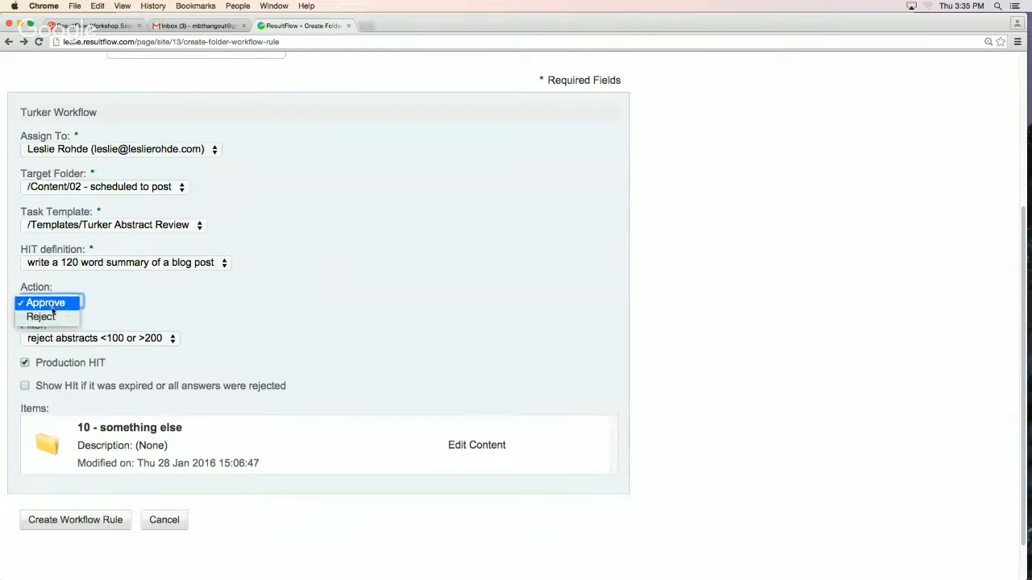
{"action": "left_click", "coordinate": [53, 316]}
{"action": "left_click", "coordinate": [73, 520]}
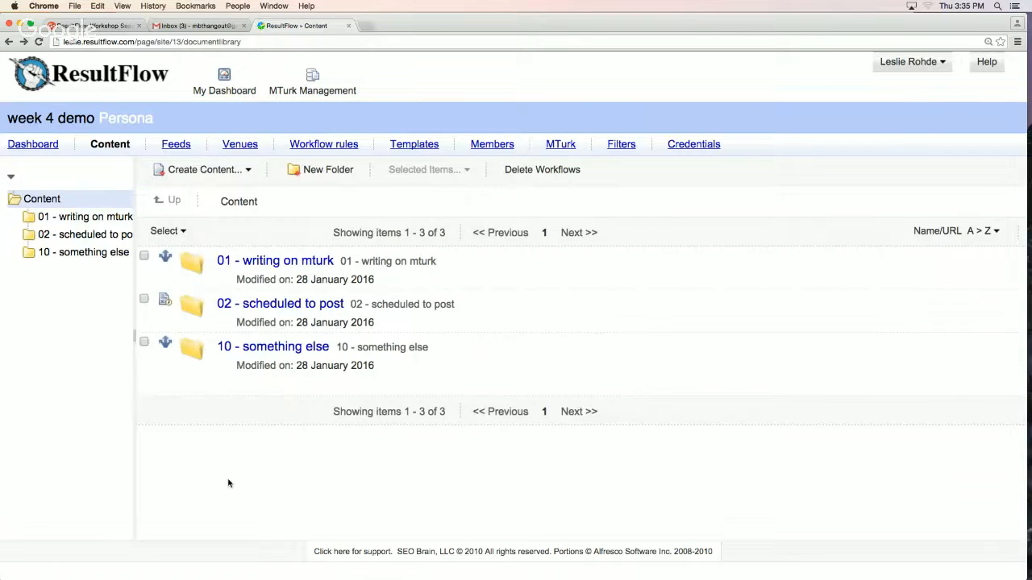
Open the workflow rule on the "10 - something else" folder and remove it
{"action": "left_click", "coordinate": [165, 345]}
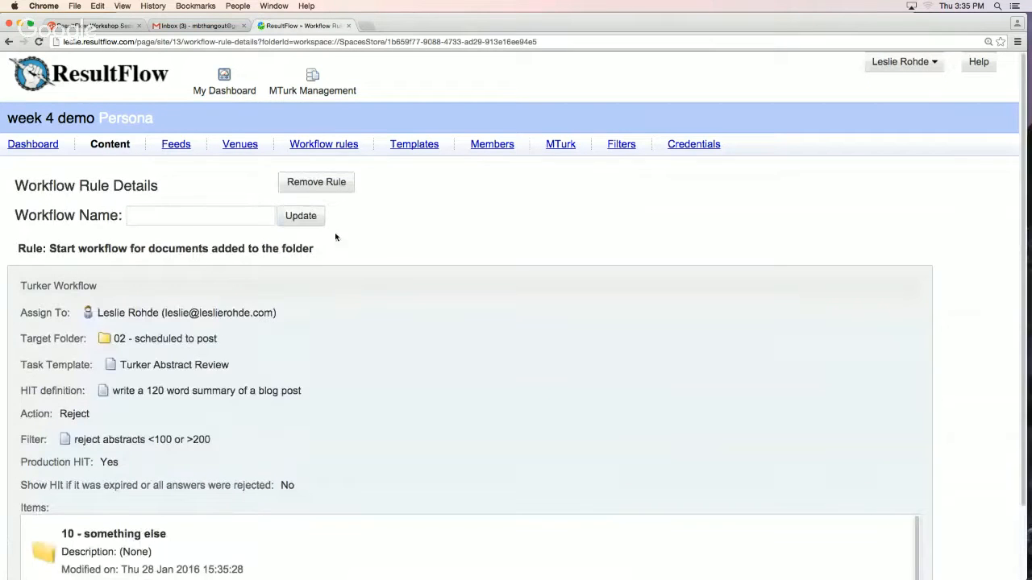
{"action": "left_click", "coordinate": [331, 186]}
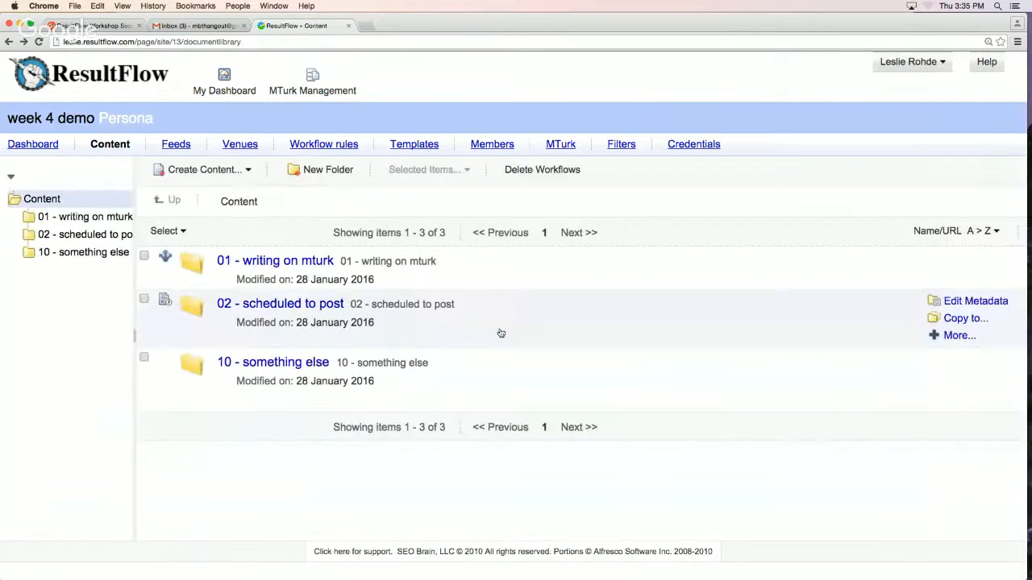
Open the persona's Abstract Review template for editing, enlarge its content box and read through the content
{"action": "left_click", "coordinate": [420, 147]}
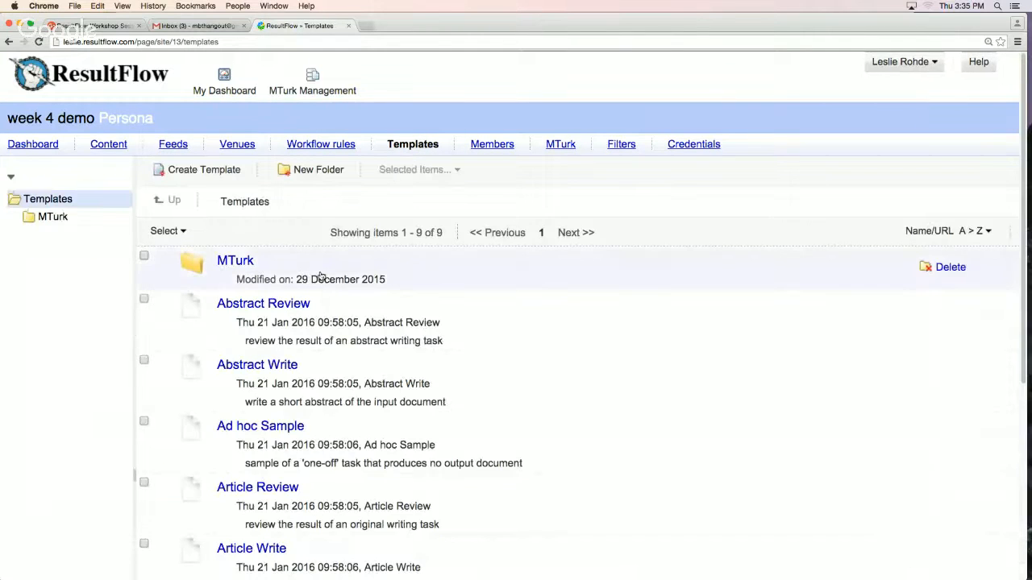
{"action": "left_click", "coordinate": [940, 304]}
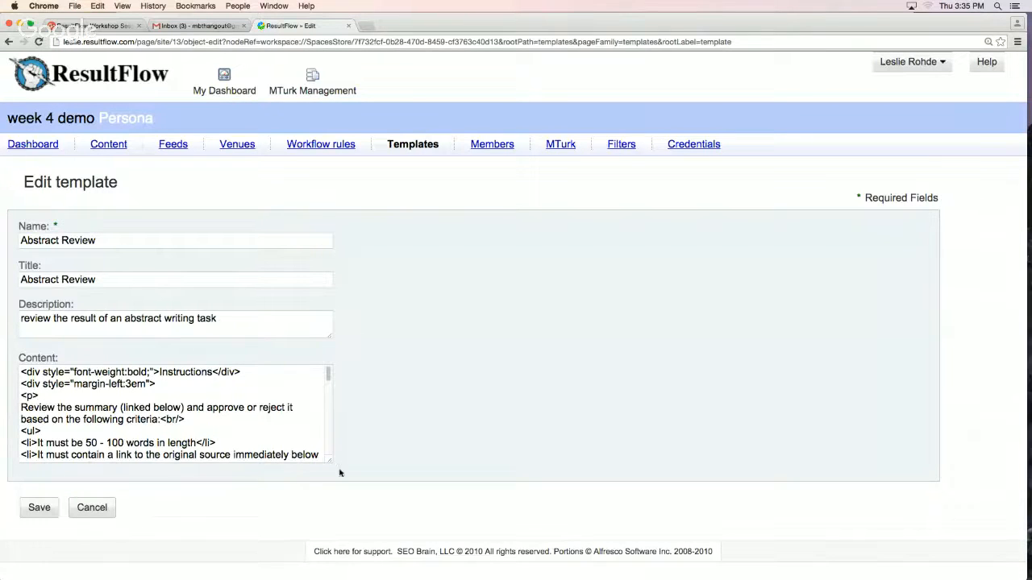
{"action": "left_click_drag", "start_coordinate": [328, 461], "coordinate": [798, 537]}
{"action": "scroll", "coordinate": [837, 490], "scroll_direction": "down", "scroll_amount": 2}
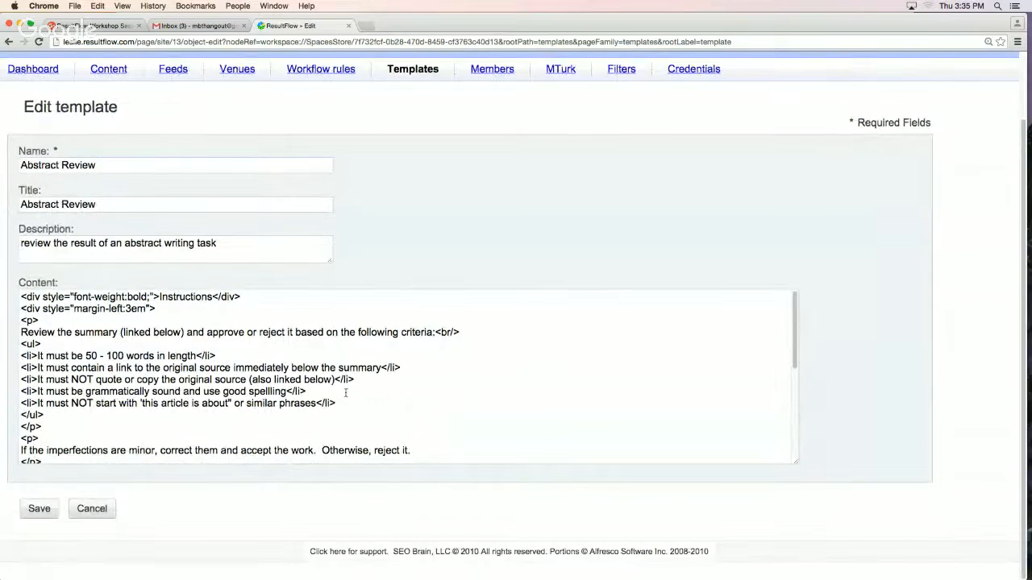
{"action": "scroll", "coordinate": [357, 395], "scroll_direction": "down", "scroll_amount": 2}
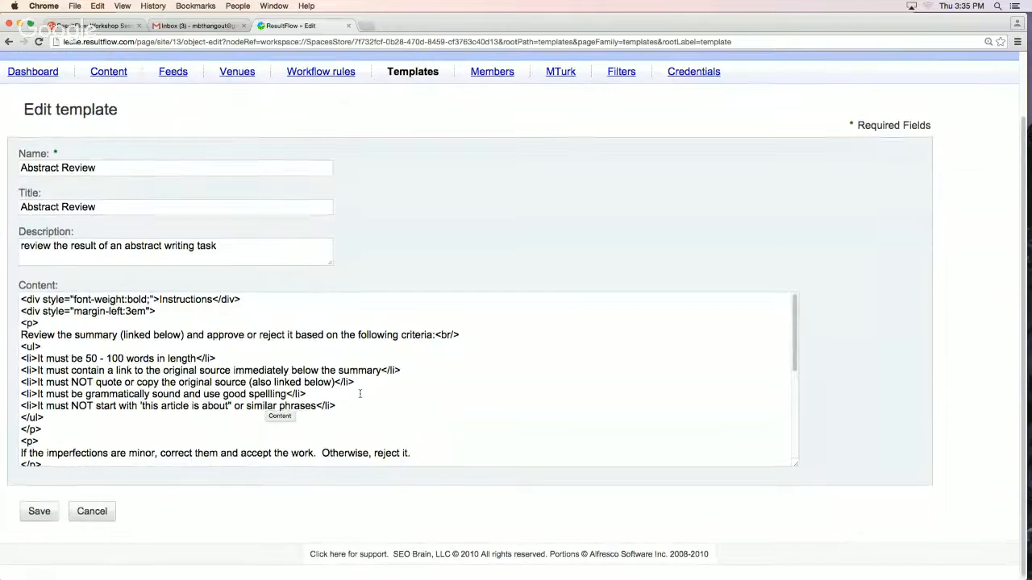
{"action": "scroll", "coordinate": [359, 394], "scroll_direction": "down", "scroll_amount": 5}
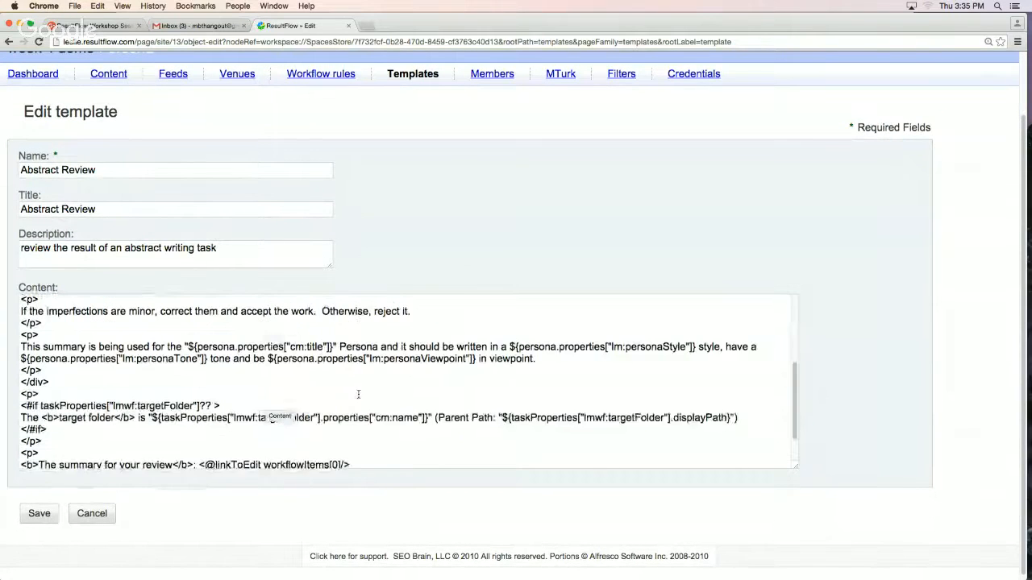
{"action": "scroll", "coordinate": [359, 393], "scroll_direction": "down", "scroll_amount": 1}
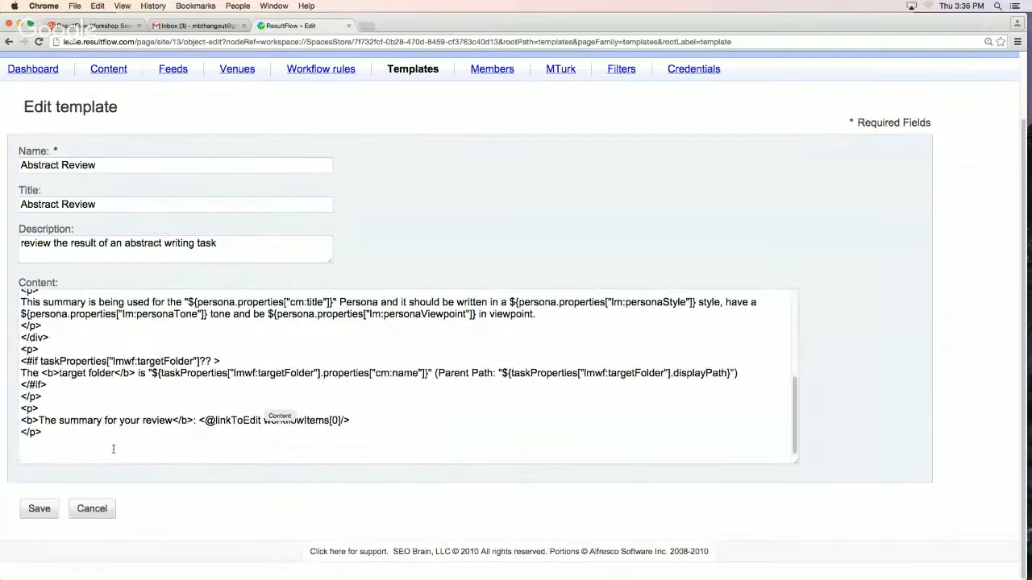
Highlight the "The summary for your review" paragraph at the end of the template content
{"action": "left_click_drag", "start_coordinate": [56, 438], "coordinate": [25, 411]}
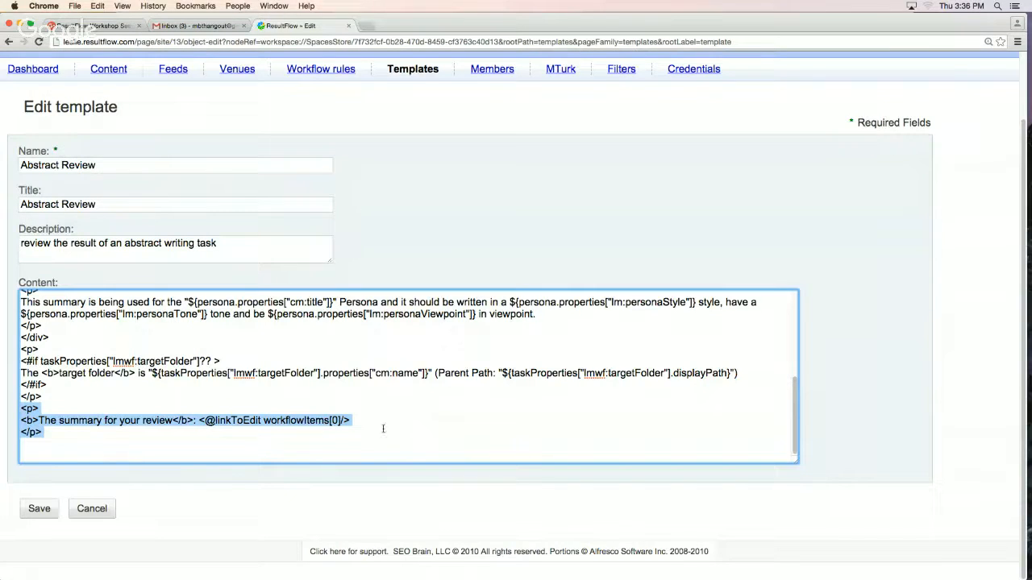
{"action": "left_click", "coordinate": [379, 426]}
{"action": "left_click_drag", "start_coordinate": [371, 420], "coordinate": [22, 420]}
{"action": "left_click", "coordinate": [246, 430]}
{"action": "left_click_drag", "start_coordinate": [357, 422], "coordinate": [199, 422]}
{"action": "key", "text": "super+c"}
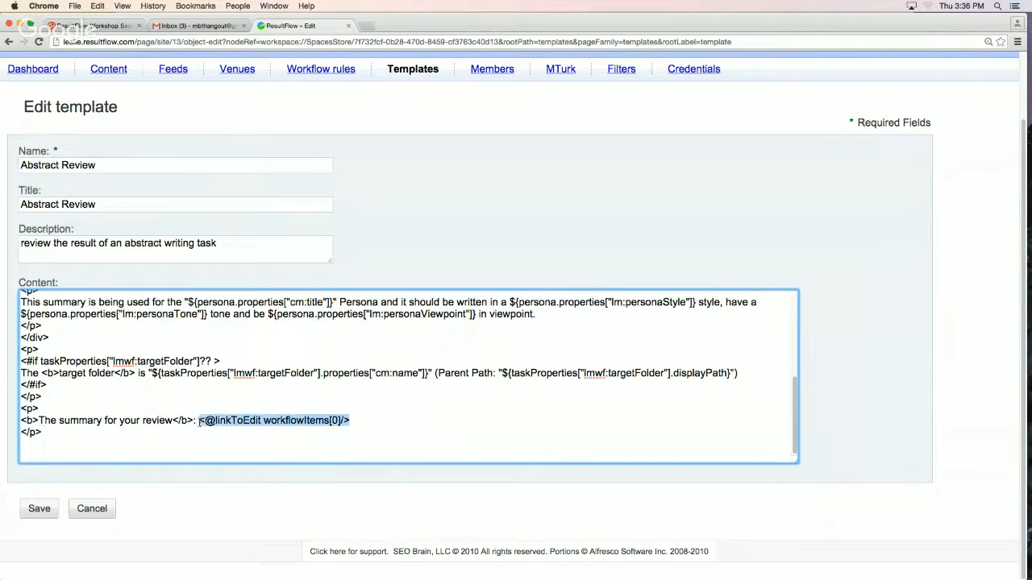
{"action": "left_click", "coordinate": [107, 438]}
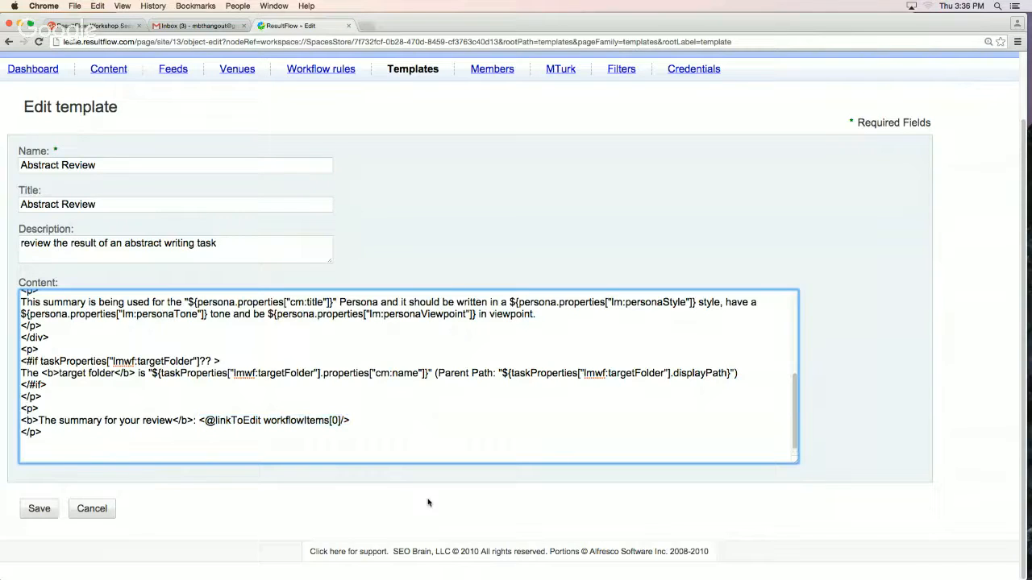
{"action": "key", "text": "super+v"}
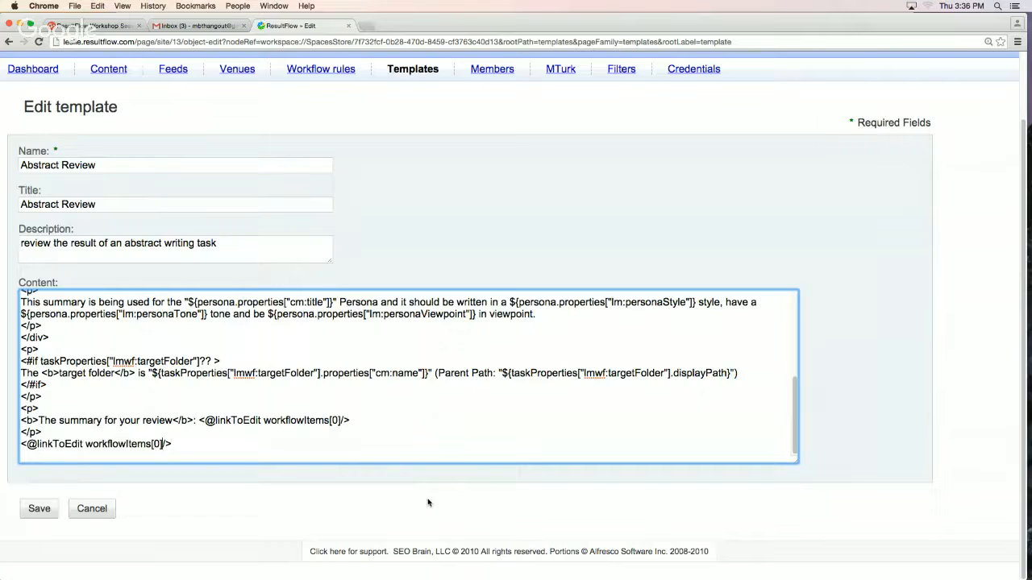
{"action": "key", "text": "BackSpace"}
{"action": "type", "text": "1"}
{"action": "key", "text": "BackSpace"}
{"action": "key", "text": "BackSpace"}
{"action": "type", "text": "1]"}
{"action": "left_click_drag", "start_coordinate": [168, 443], "coordinate": [5, 445]}
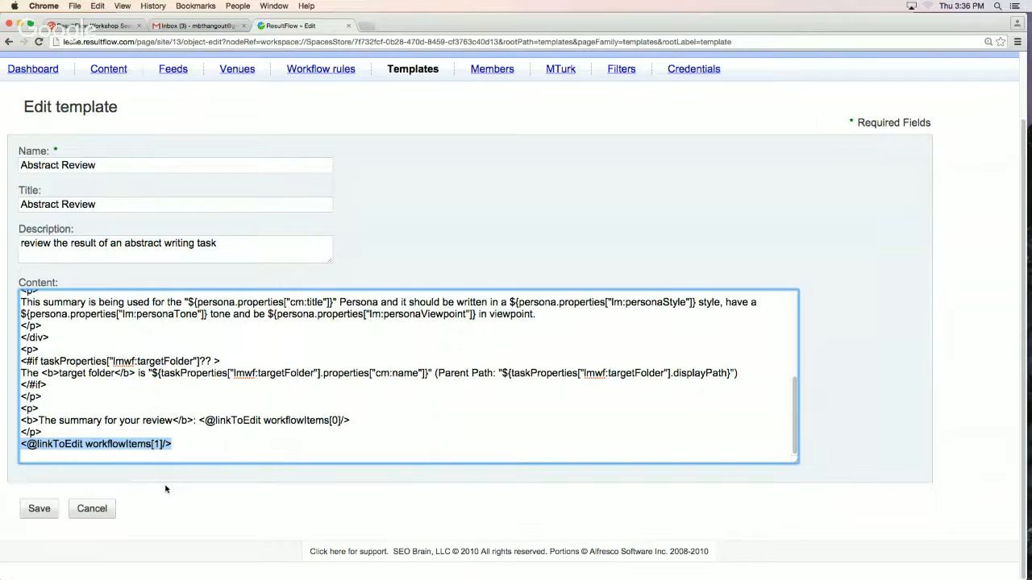
{"action": "key", "text": "BackSpace"}
{"action": "key", "text": "BackSpace"}
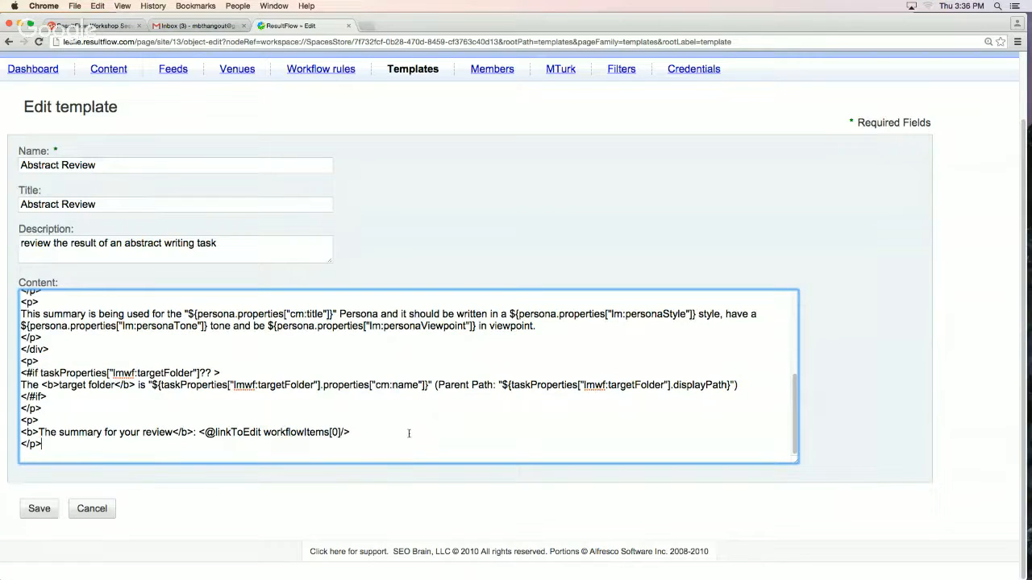
Highlight the summary line and its linkToEdit and workflowItems parts, and close the Abstract Review template without saving
{"action": "left_click_drag", "start_coordinate": [353, 433], "coordinate": [39, 433]}
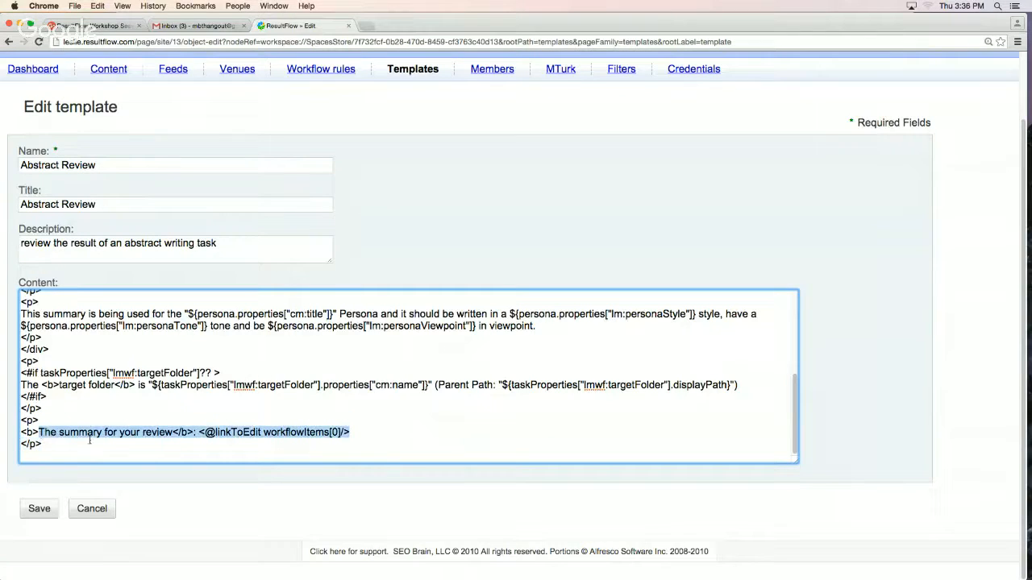
{"action": "left_click", "coordinate": [355, 432]}
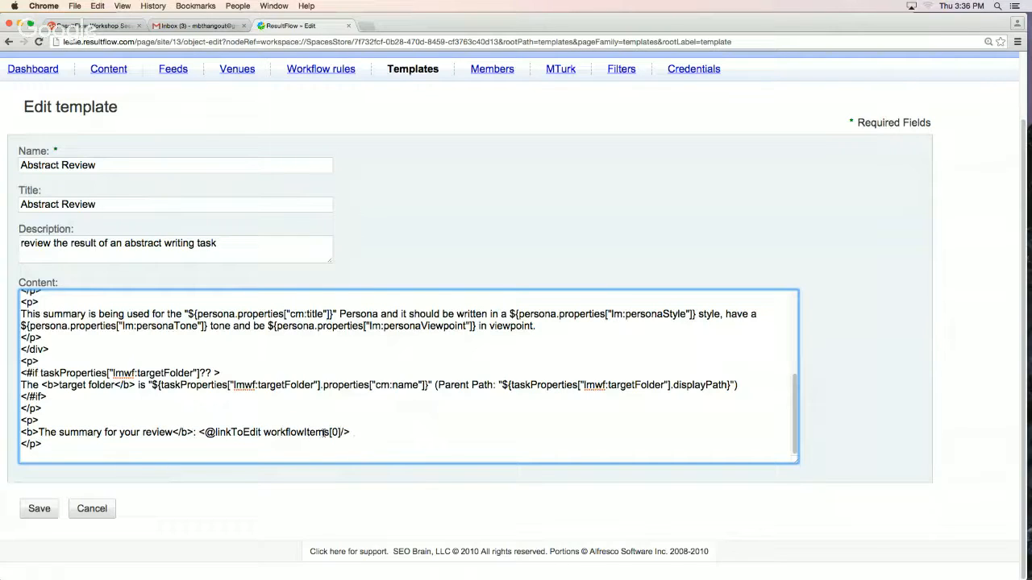
{"action": "triple_click", "coordinate": [315, 432]}
{"action": "left_click", "coordinate": [315, 432]}
{"action": "double_click", "coordinate": [315, 433]}
{"action": "left_click", "coordinate": [243, 432]}
{"action": "double_click", "coordinate": [243, 432]}
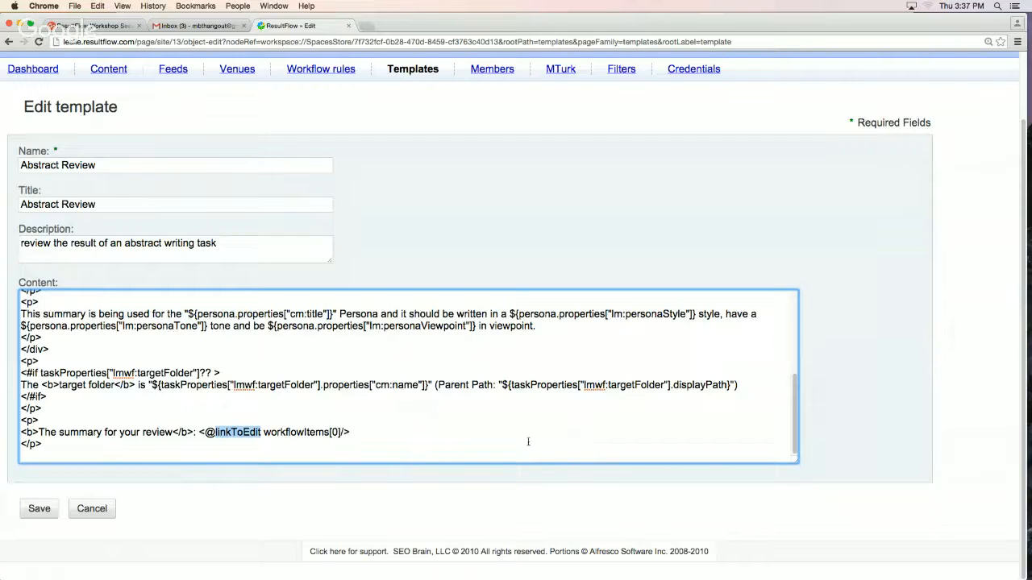
{"action": "left_click_drag", "start_coordinate": [361, 433], "coordinate": [15, 433]}
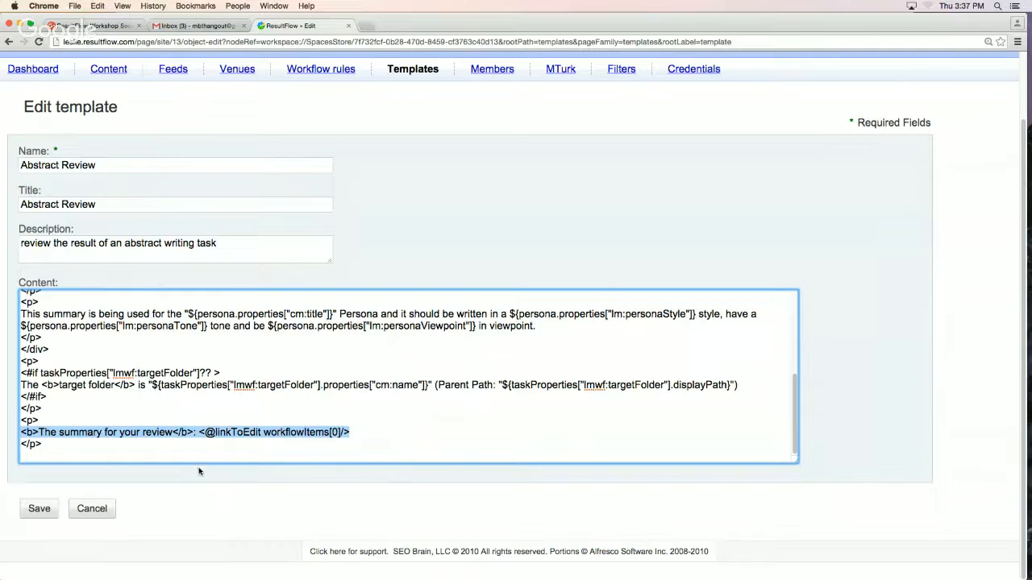
{"action": "double_click", "coordinate": [84, 433]}
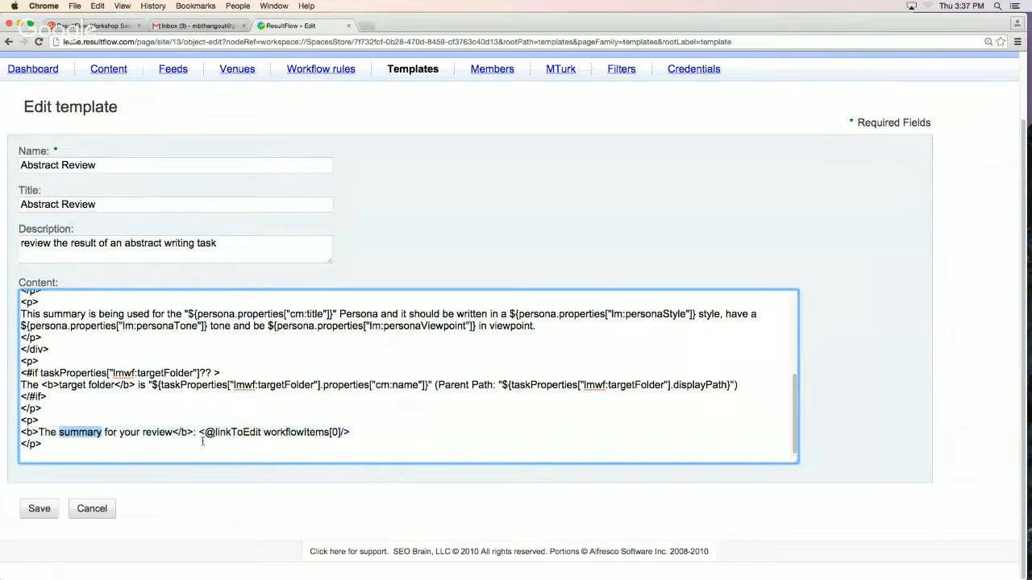
{"action": "double_click", "coordinate": [288, 433]}
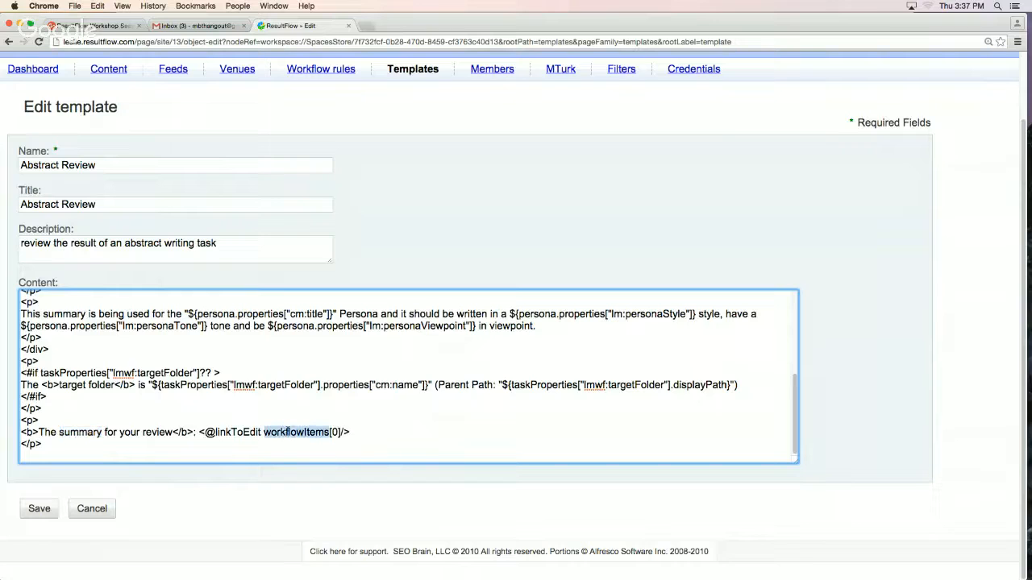
{"action": "left_click", "coordinate": [92, 509]}
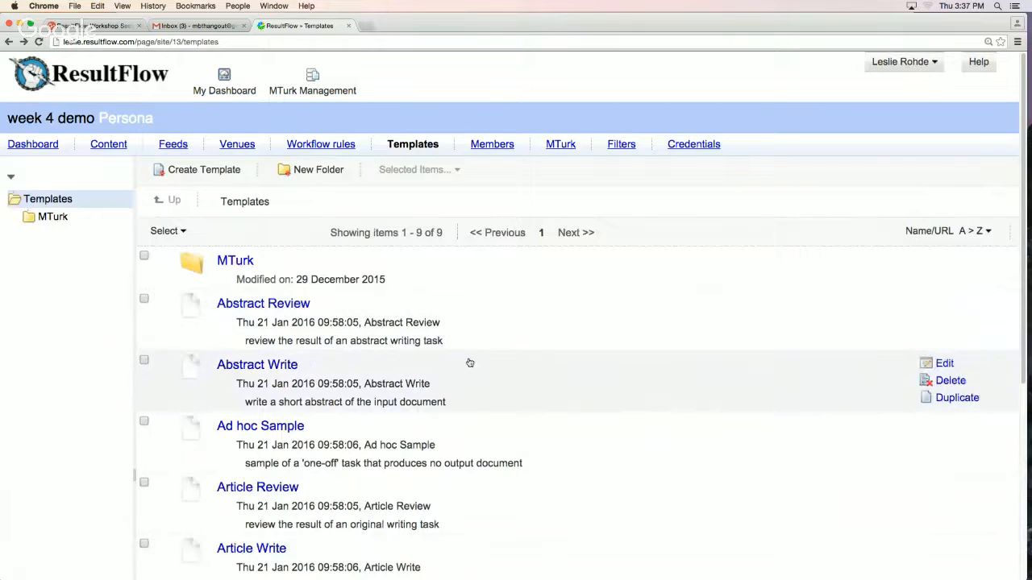
Open the Turker Abstract Review template, enlarge its content area to read through the instructions, and close it without saving
{"action": "scroll", "coordinate": [470, 363], "scroll_direction": "down", "scroll_amount": 5}
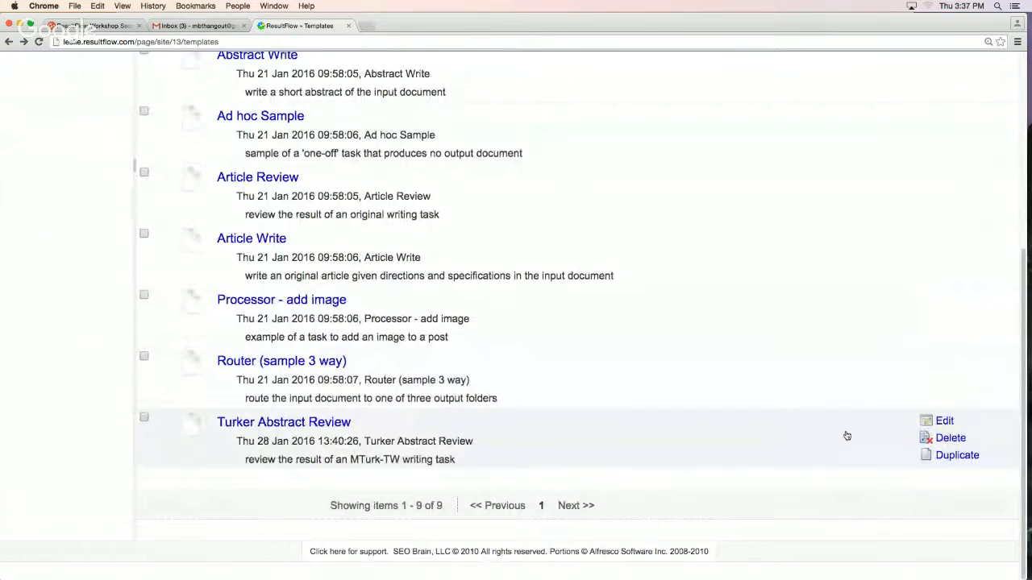
{"action": "left_click", "coordinate": [929, 423]}
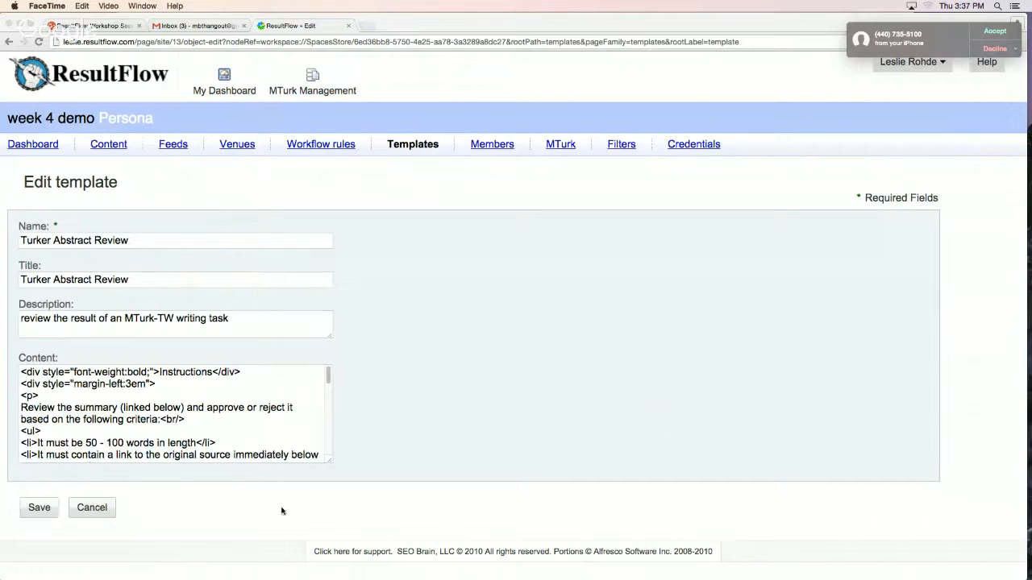
{"action": "scroll", "coordinate": [302, 420], "scroll_direction": "down", "scroll_amount": 15}
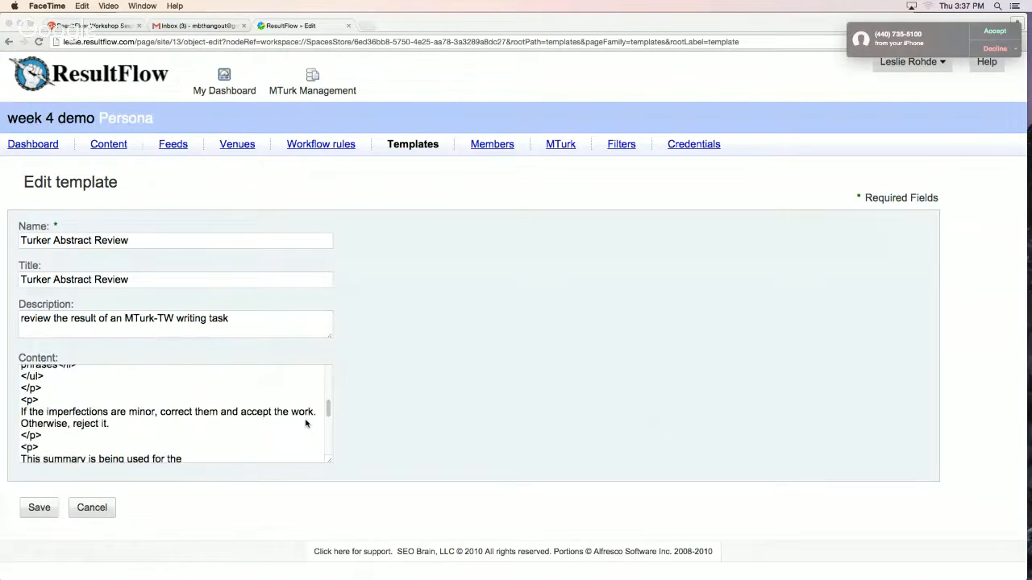
{"action": "left_click", "coordinate": [330, 462]}
{"action": "left_click_drag", "start_coordinate": [331, 463], "coordinate": [724, 528]}
{"action": "scroll", "coordinate": [408, 477], "scroll_direction": "down", "scroll_amount": 2}
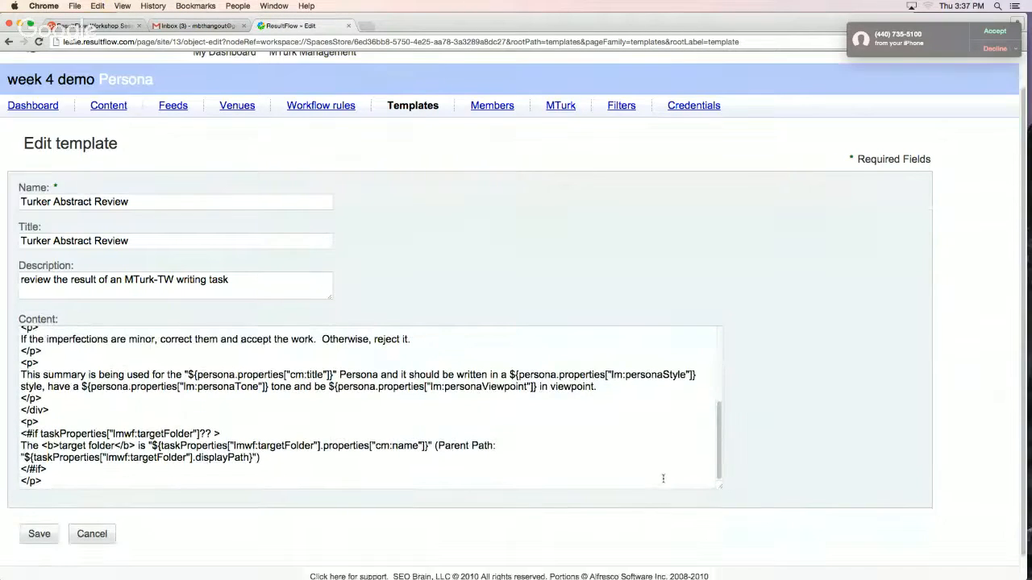
{"action": "left_click", "coordinate": [96, 453]}
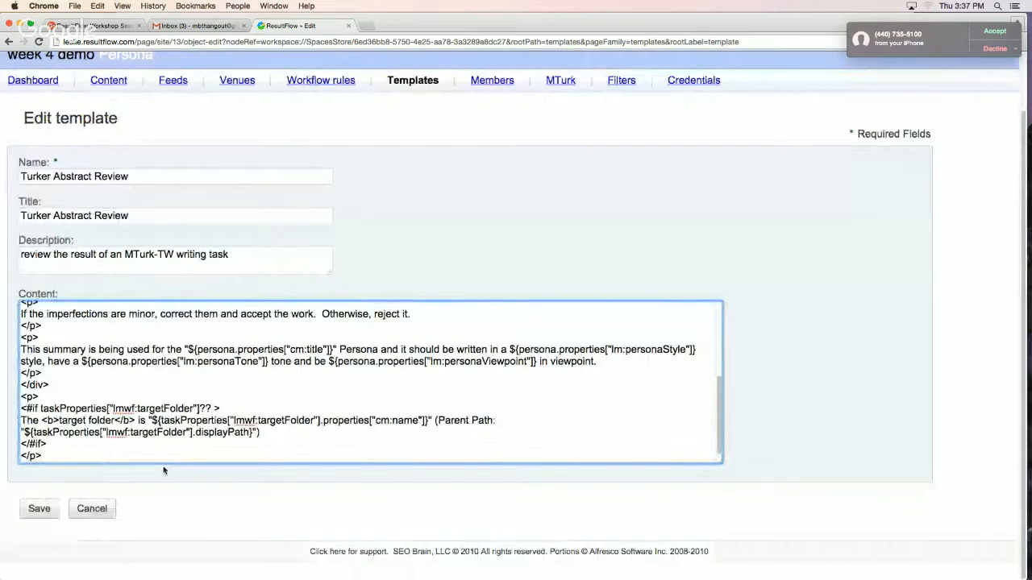
{"action": "scroll", "coordinate": [258, 371], "scroll_direction": "up", "scroll_amount": 5}
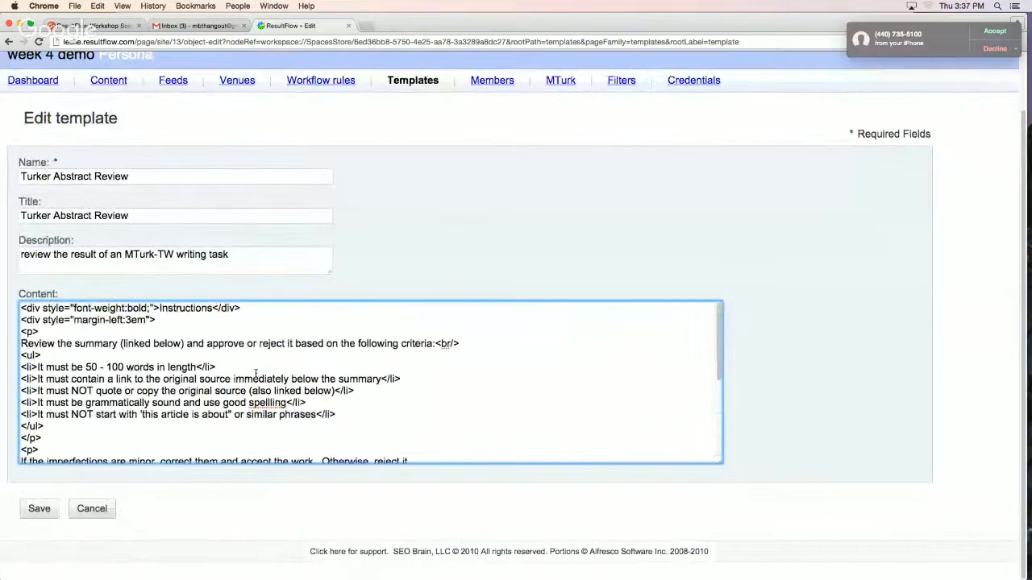
{"action": "left_click", "coordinate": [92, 509]}
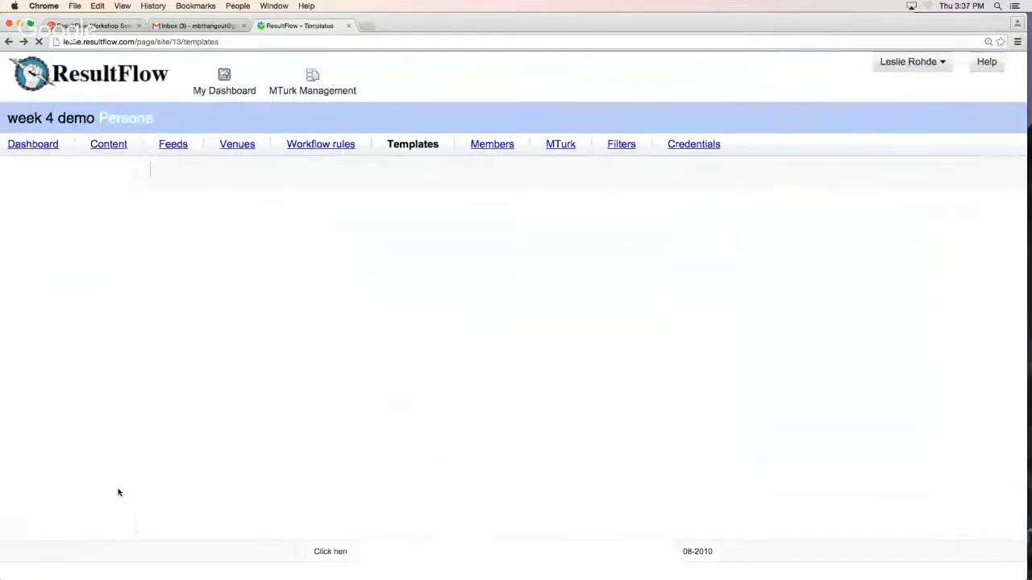
Open the "Creating the Right Marketing Mix - Whiteboard Friday" review task from the persona dashboard and highlight its instructions through the target folder line
{"action": "left_click", "coordinate": [45, 147]}
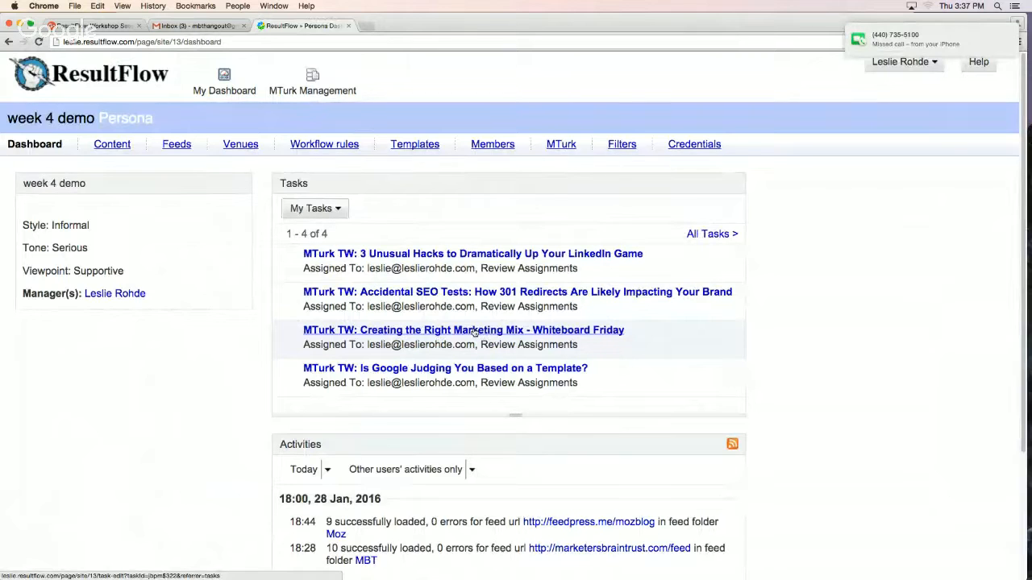
{"action": "left_click", "coordinate": [475, 333]}
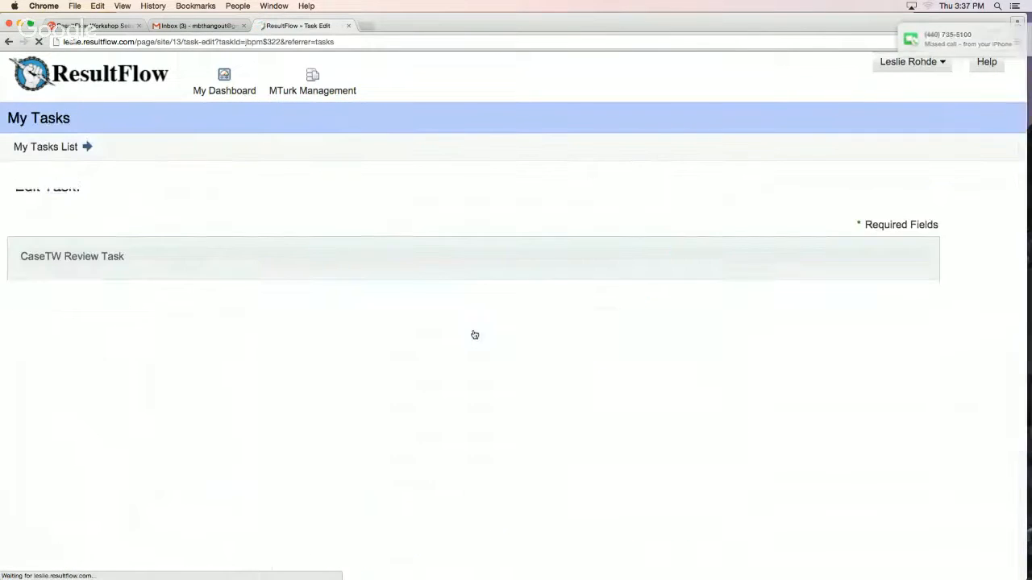
{"action": "scroll", "coordinate": [474, 337], "scroll_direction": "down", "scroll_amount": 1}
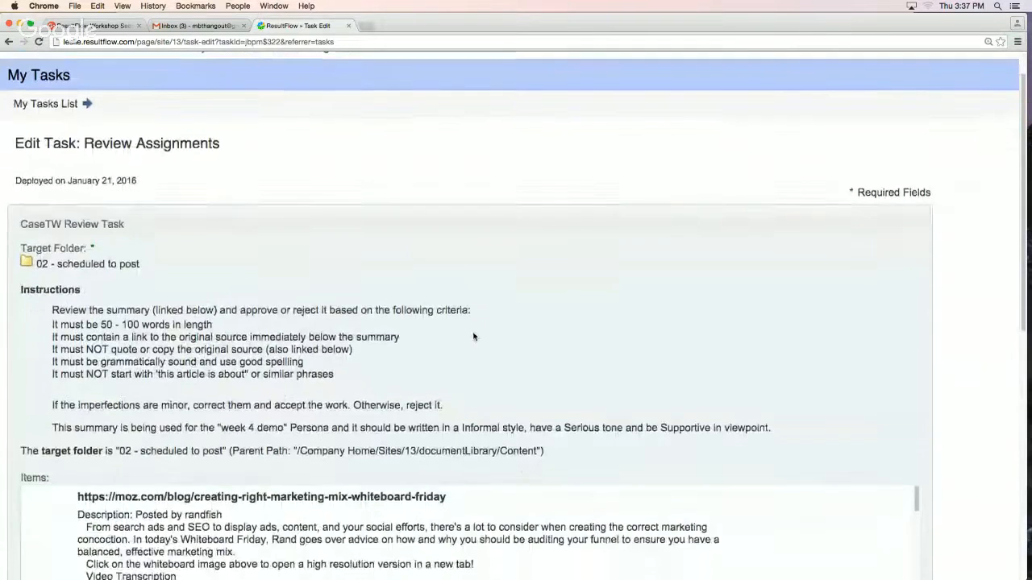
{"action": "left_click_drag", "start_coordinate": [575, 456], "coordinate": [17, 288]}
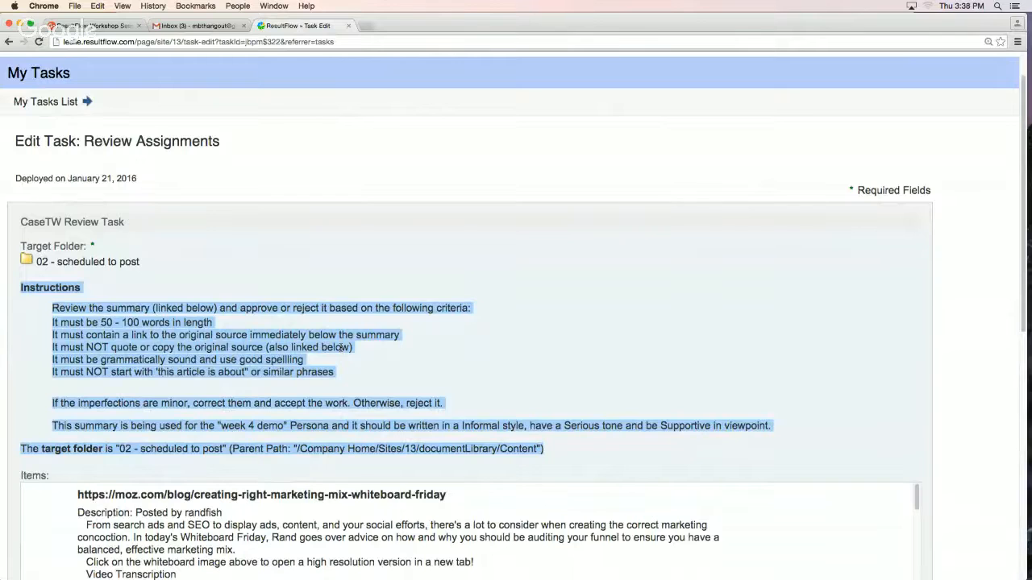
{"action": "left_click", "coordinate": [218, 477]}
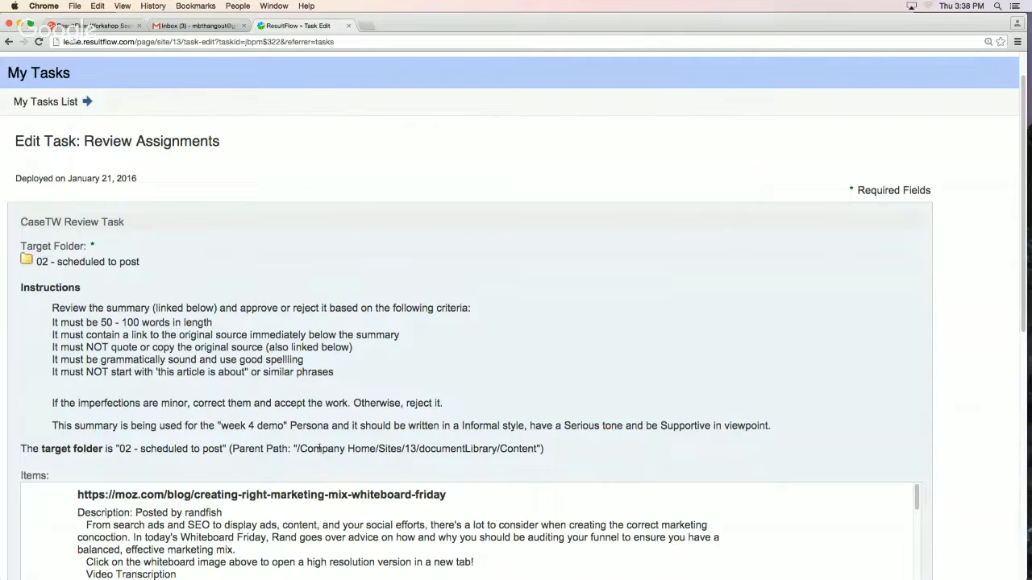
Examine the task's items, assignments, action, filter and persona data, and close the task without saving
{"action": "scroll", "coordinate": [477, 362], "scroll_direction": "down", "scroll_amount": 10}
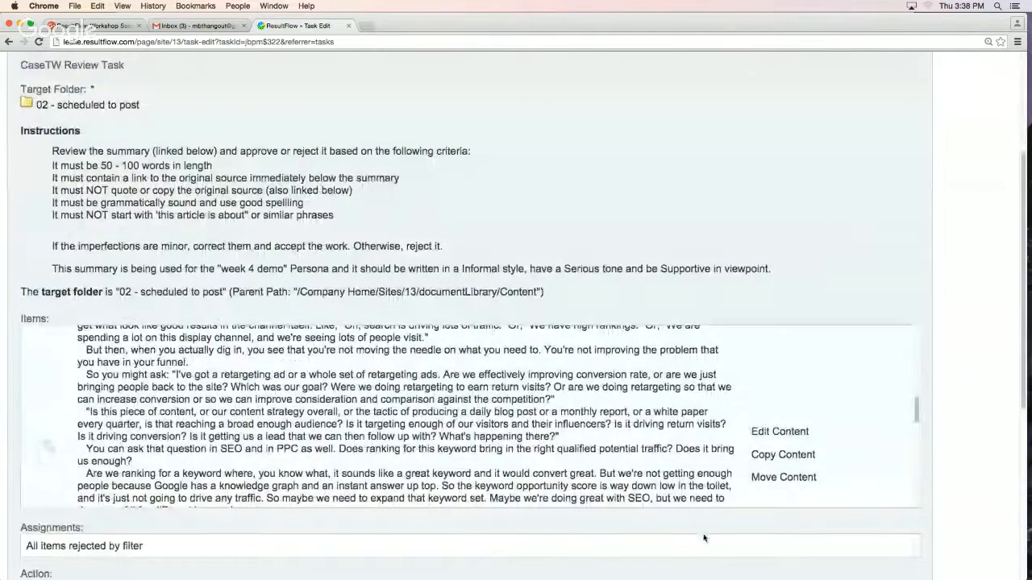
{"action": "scroll", "coordinate": [687, 528], "scroll_direction": "down", "scroll_amount": 5}
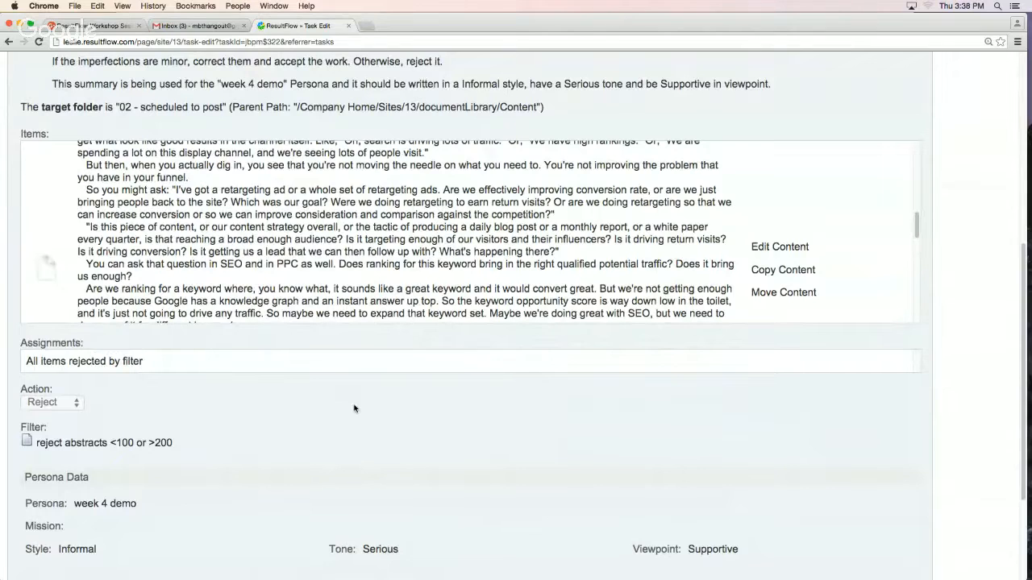
{"action": "scroll", "coordinate": [341, 413], "scroll_direction": "down", "scroll_amount": 4}
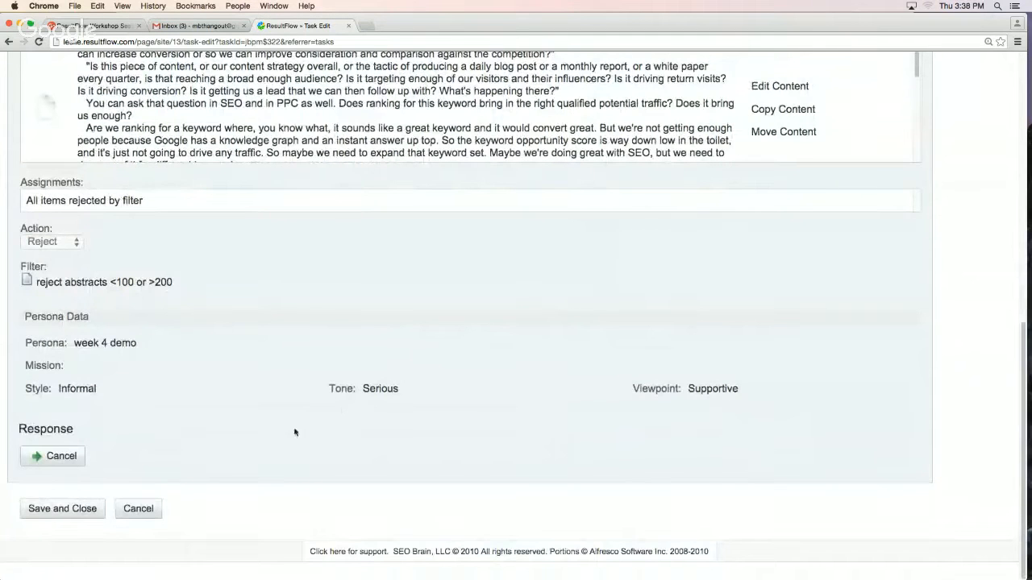
{"action": "left_click", "coordinate": [144, 510]}
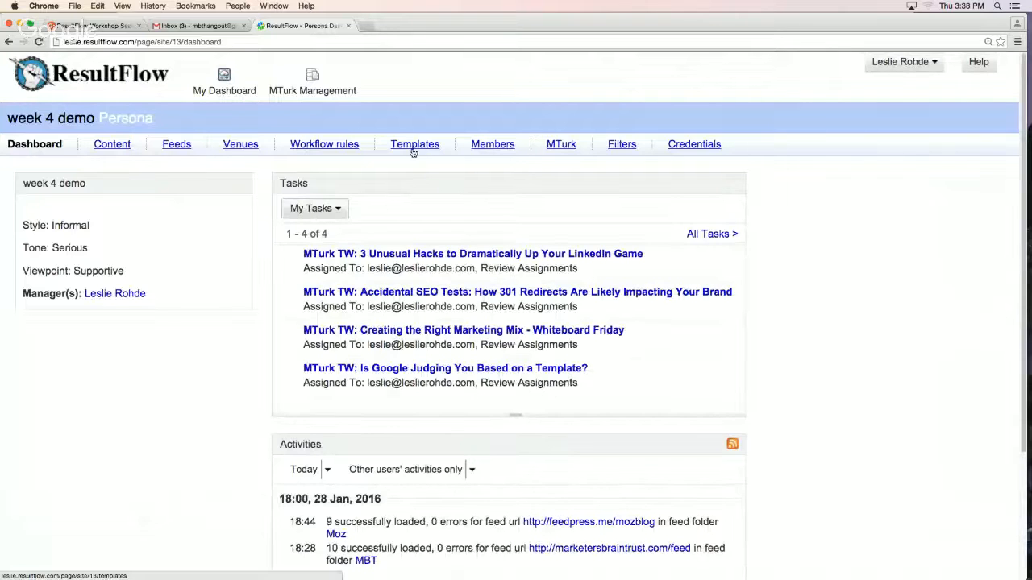
Duplicate the Abstract Review template in the persona's templates
{"action": "left_click", "coordinate": [413, 150]}
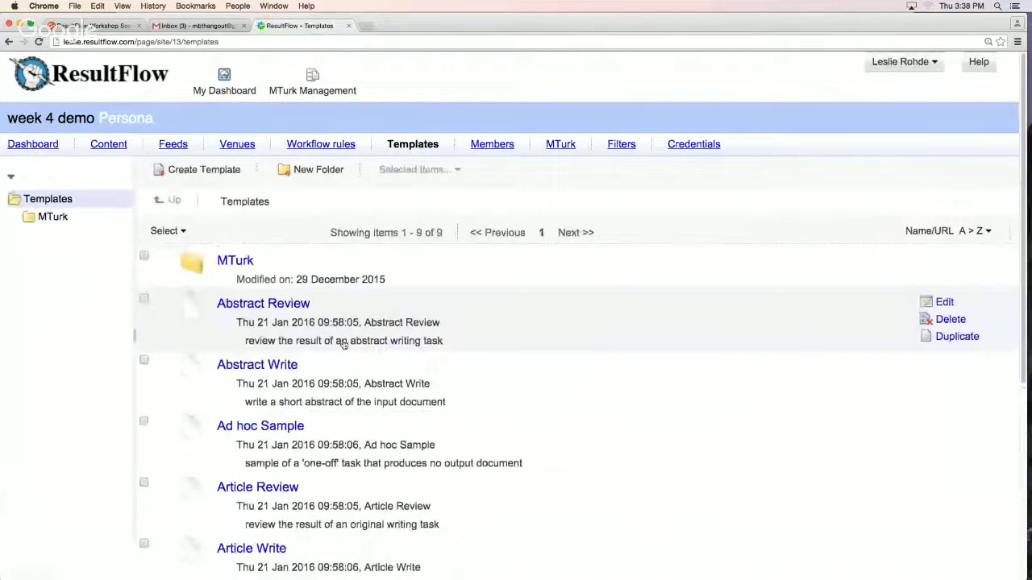
{"action": "scroll", "coordinate": [508, 363], "scroll_direction": "down", "scroll_amount": 5}
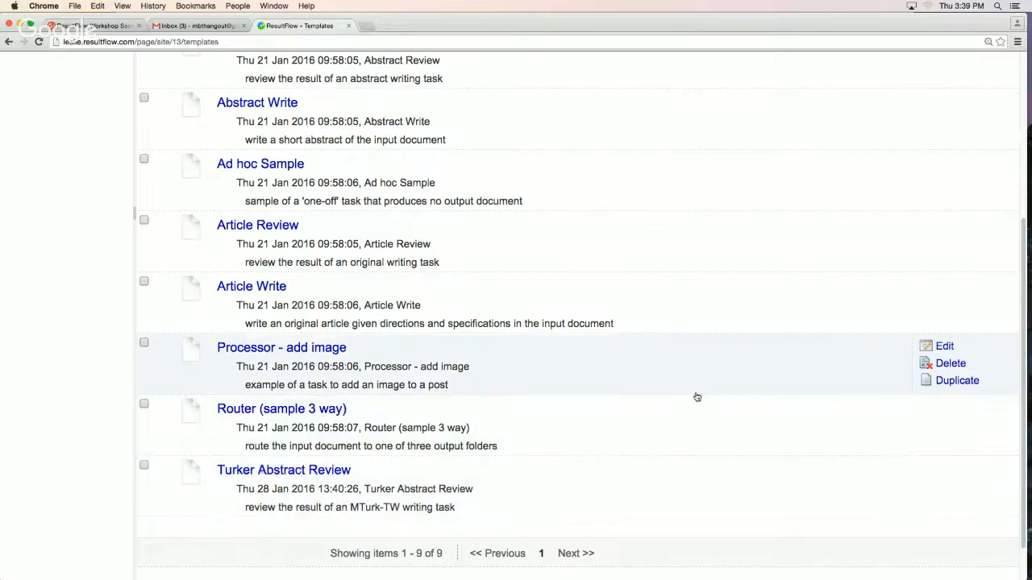
{"action": "scroll", "coordinate": [697, 397], "scroll_direction": "up", "scroll_amount": 5}
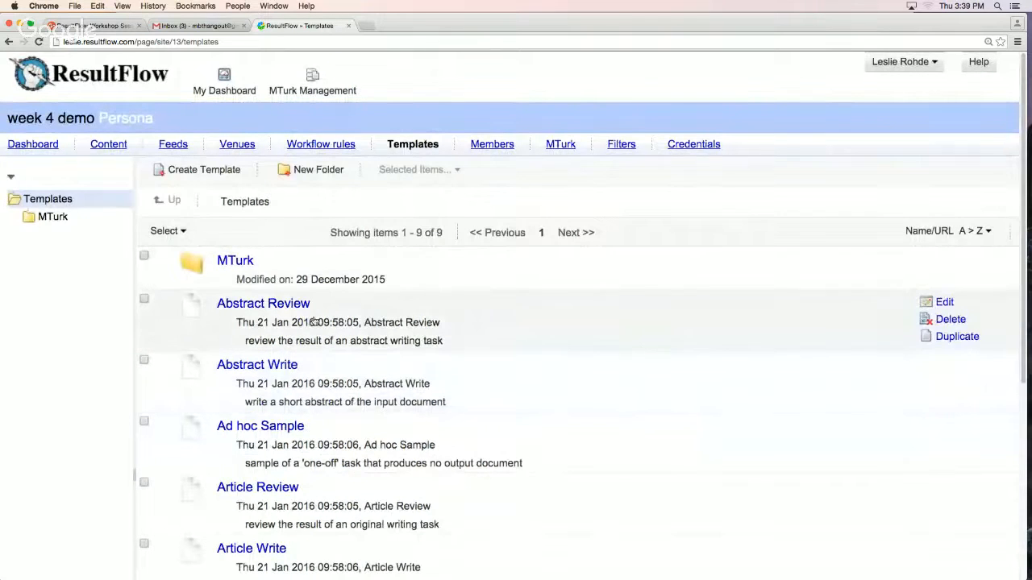
{"action": "left_click", "coordinate": [946, 339]}
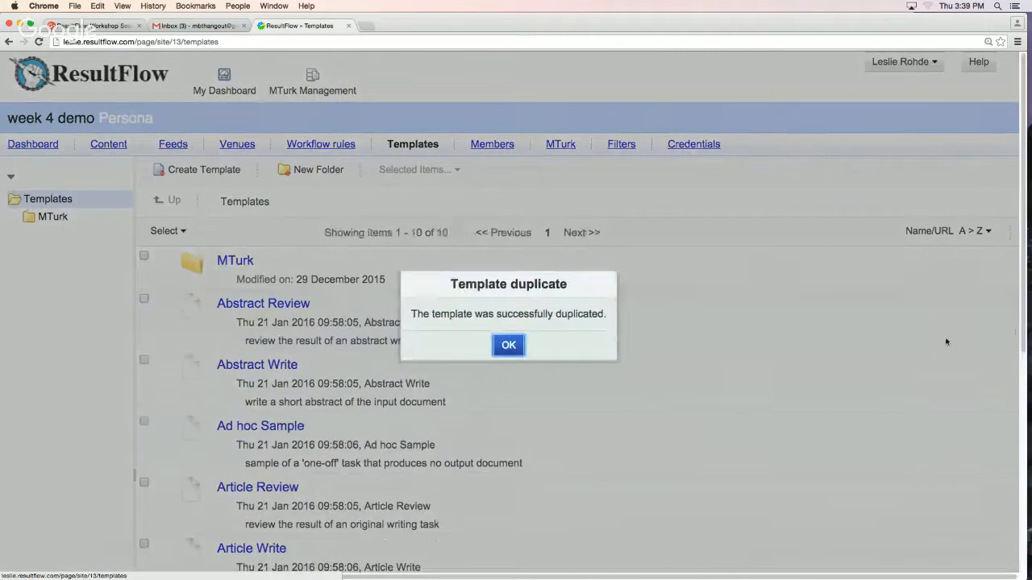
{"action": "left_click", "coordinate": [509, 345]}
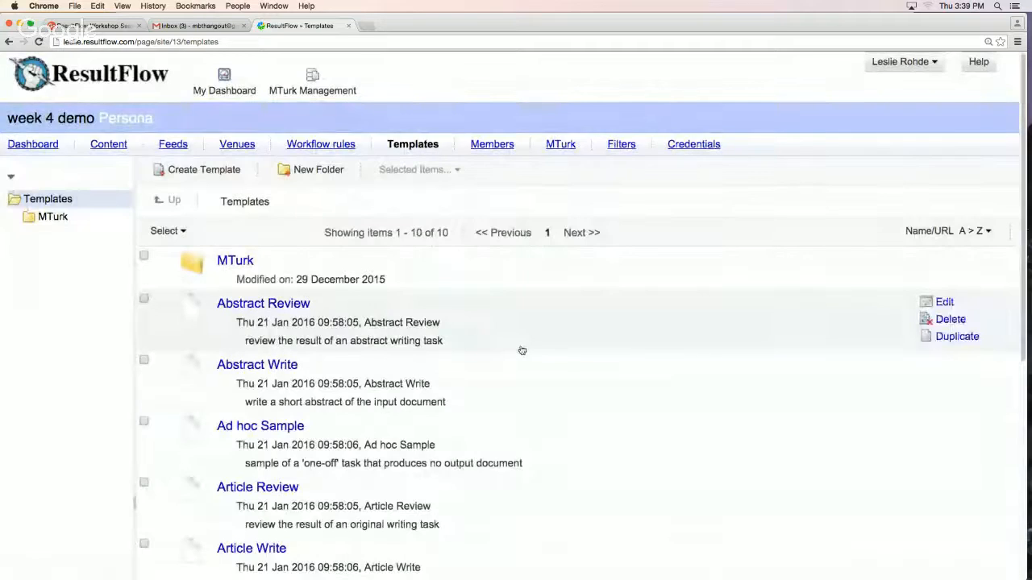
Open the Copy of Abstract Review template for editing and change its name to "Review Turker Abstract"
{"action": "scroll", "coordinate": [523, 350], "scroll_direction": "down", "scroll_amount": 5}
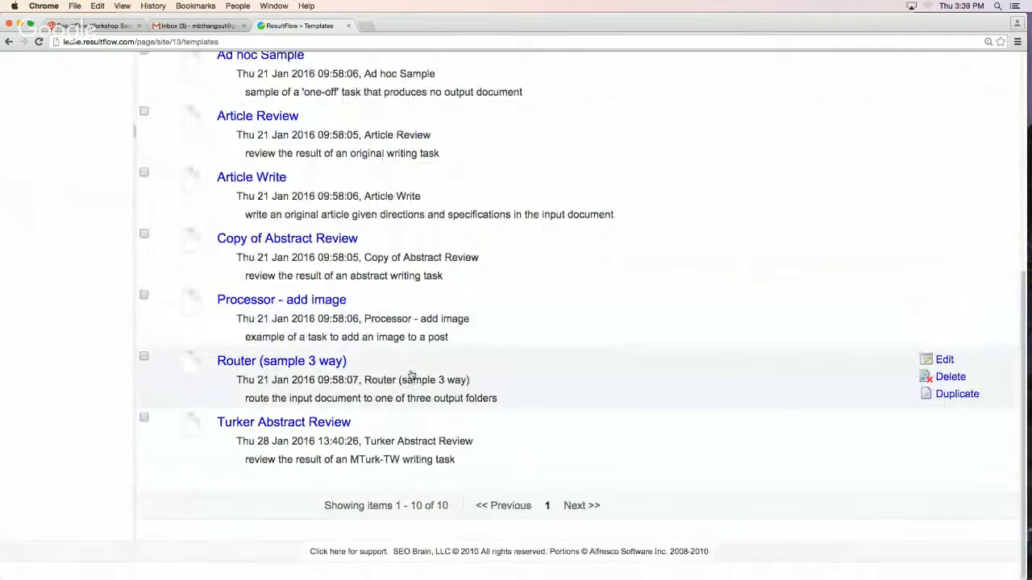
{"action": "left_click", "coordinate": [944, 239]}
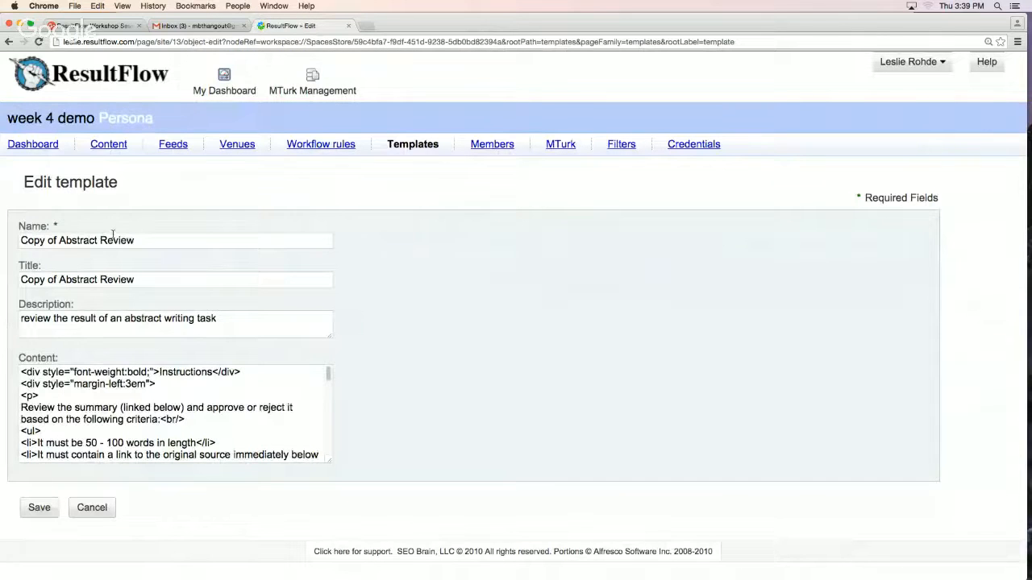
{"action": "left_click_drag", "start_coordinate": [150, 239], "coordinate": [2, 240]}
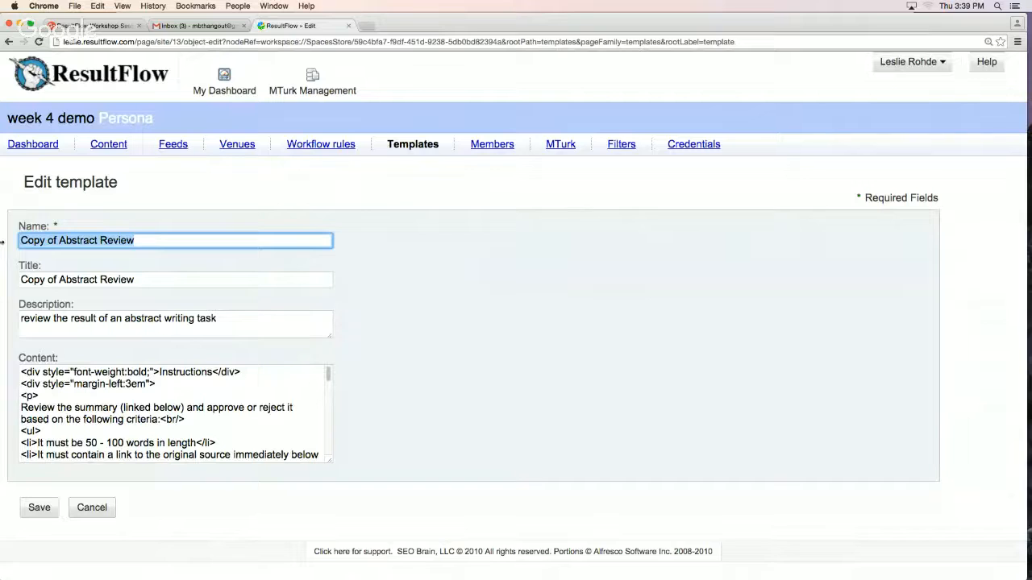
{"action": "type", "text": "Review Turker Abstract"}
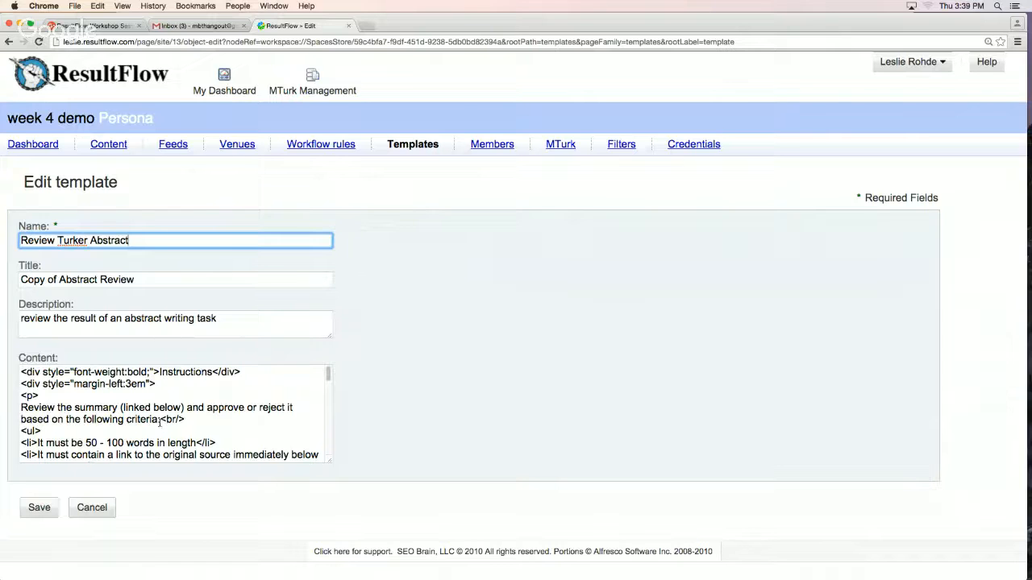
Delete the "The summary for your review" line with its linkToEdit tag and closing </p> from the end of the template content
{"action": "scroll", "coordinate": [160, 422], "scroll_direction": "down", "scroll_amount": 10}
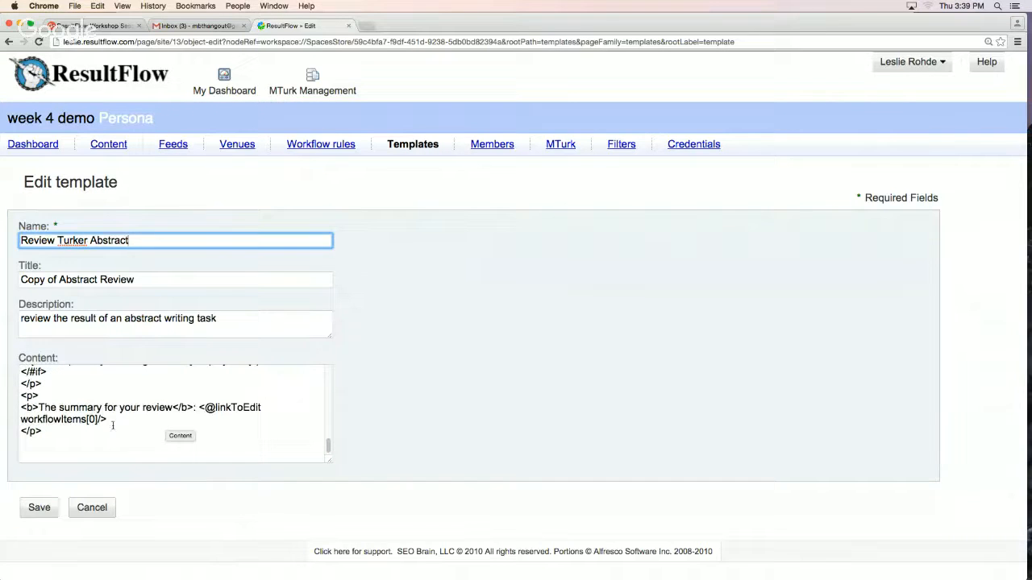
{"action": "left_click_drag", "start_coordinate": [56, 431], "coordinate": [24, 410]}
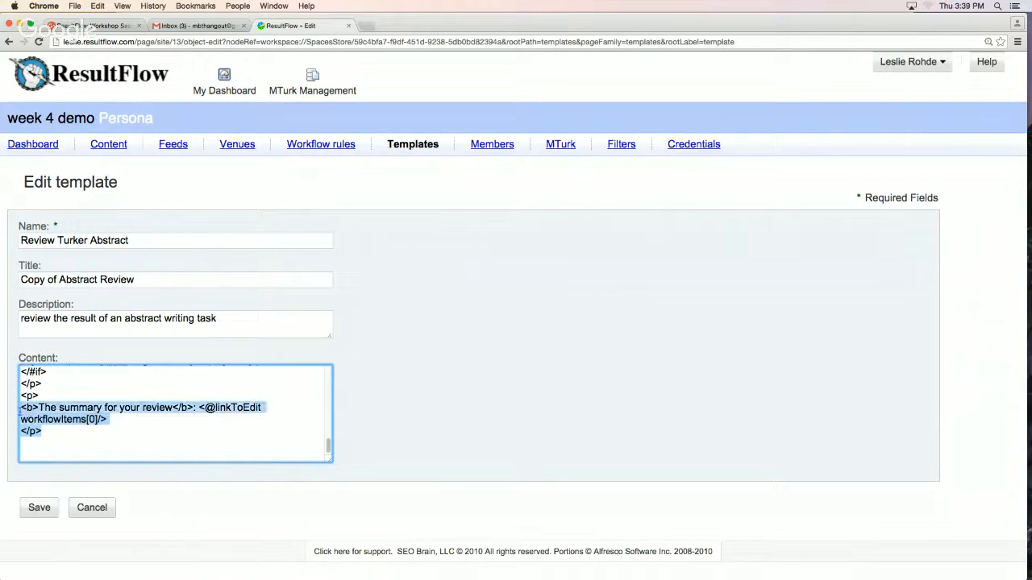
{"action": "key", "text": "BackSpace"}
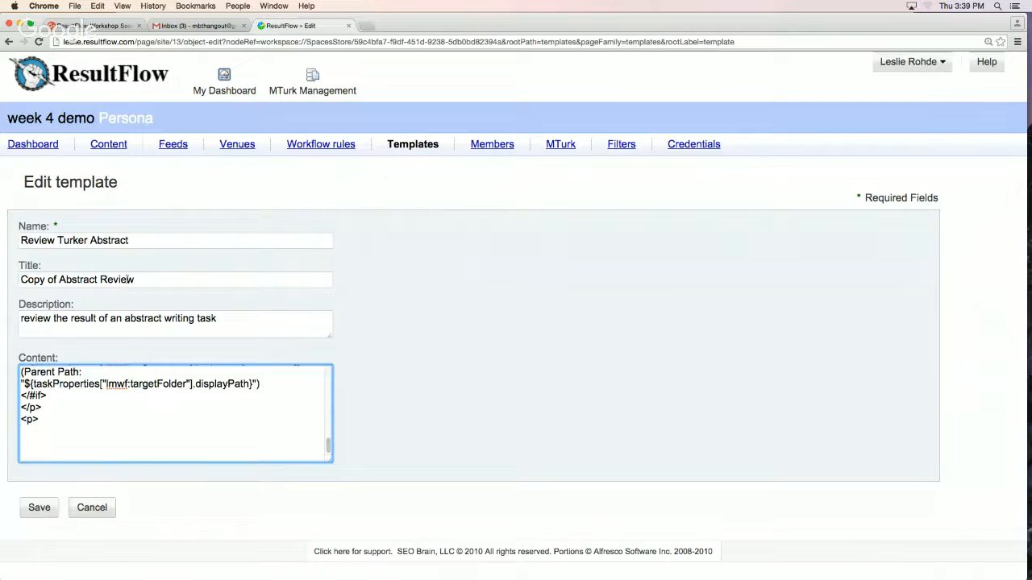
Copy the name "Review Turker Abstract" into the title, save the template, and check for it in the template list
{"action": "triple_click", "coordinate": [133, 280]}
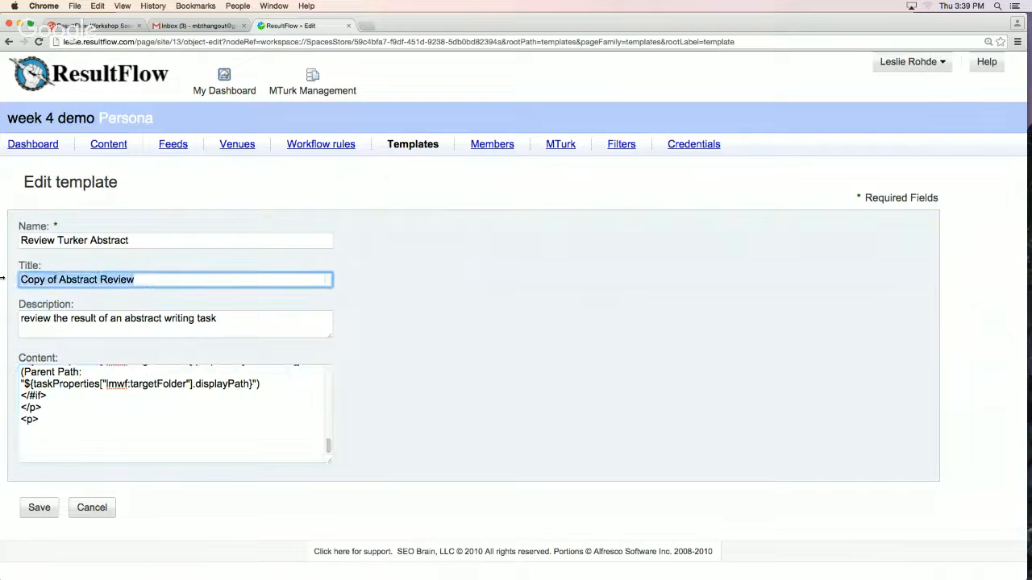
{"action": "triple_click", "coordinate": [126, 240]}
{"action": "key", "text": "super+c"}
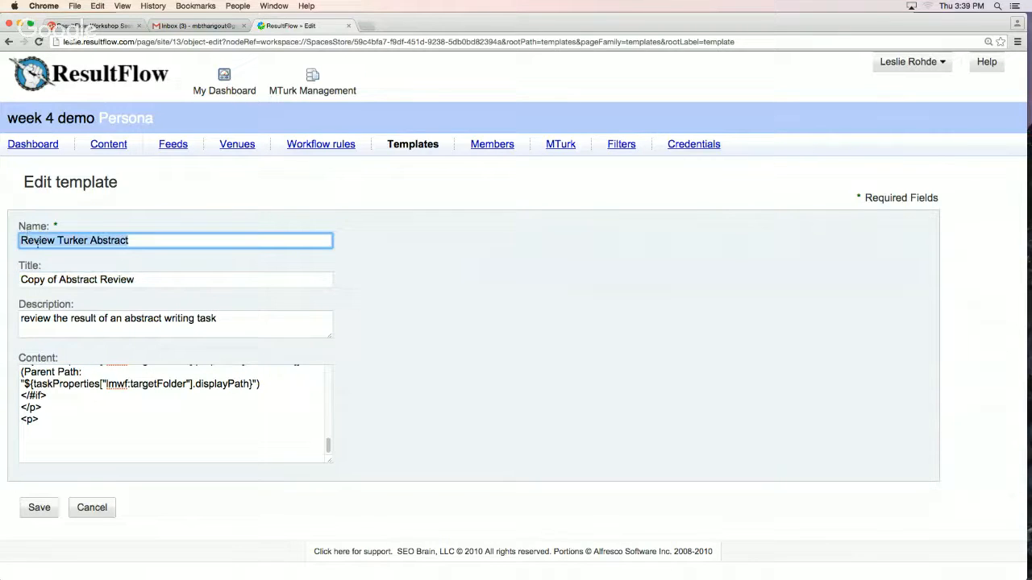
{"action": "left_click_drag", "start_coordinate": [139, 280], "coordinate": [16, 278]}
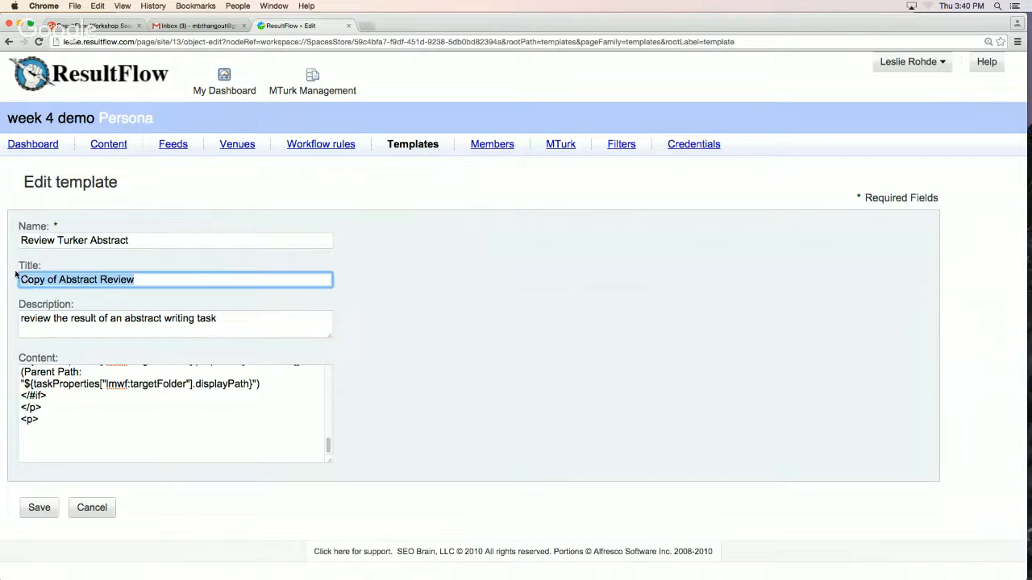
{"action": "key", "text": "super+v"}
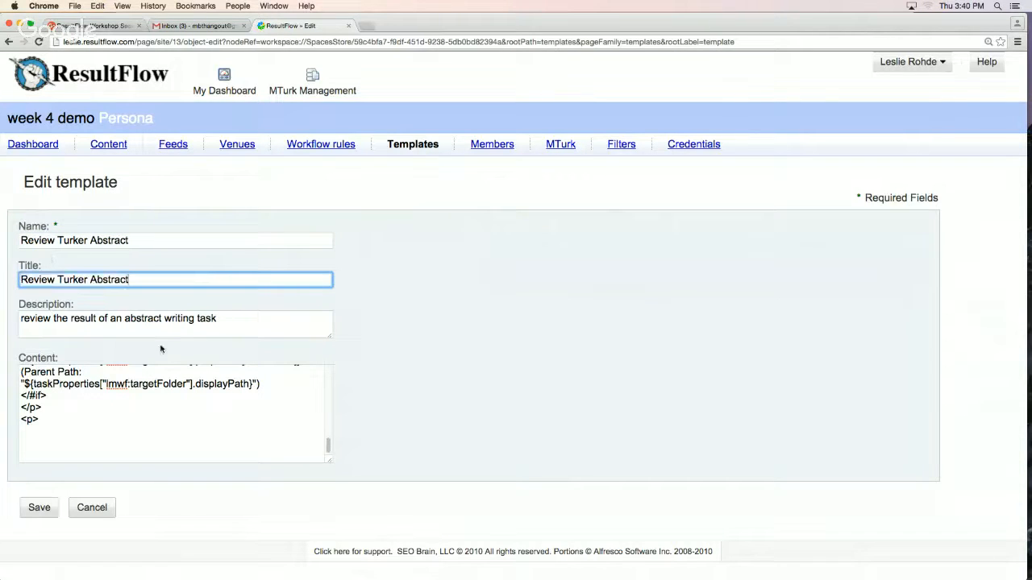
{"action": "left_click", "coordinate": [45, 514]}
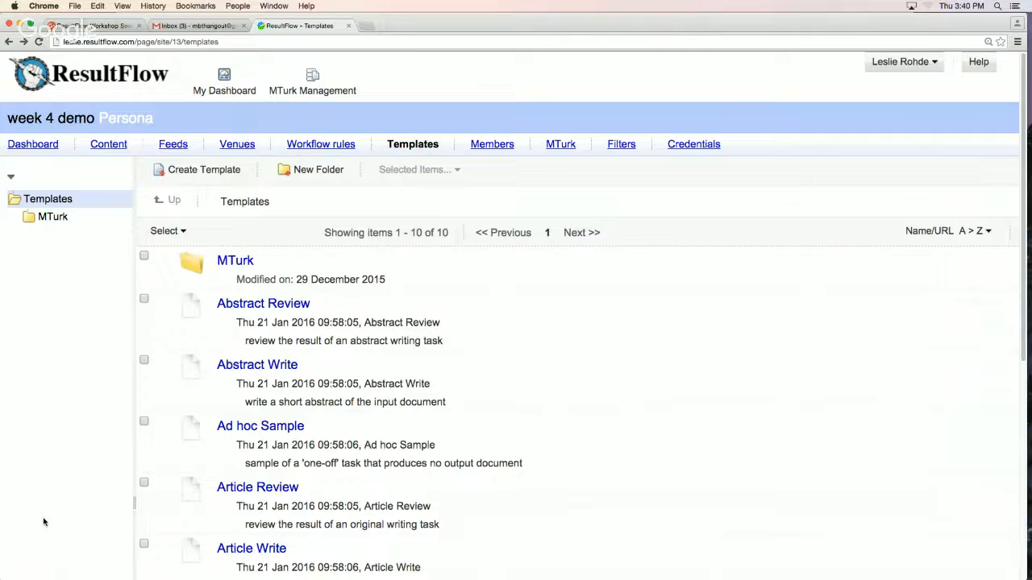
{"action": "mouse_move", "coordinate": [456, 392]}
{"action": "scroll", "coordinate": [452, 392], "scroll_direction": "down", "scroll_amount": 3}
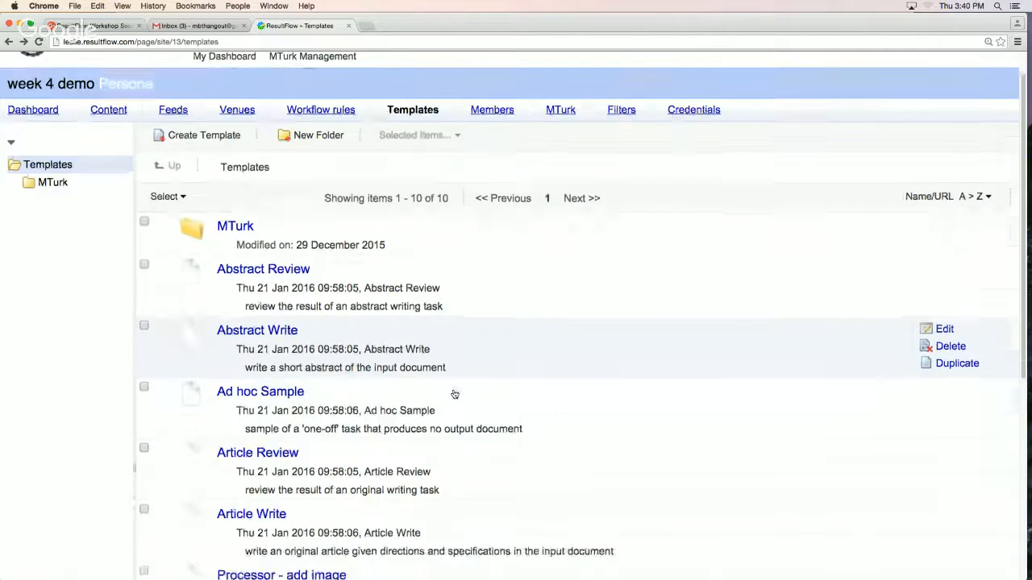
{"action": "scroll", "coordinate": [456, 394], "scroll_direction": "down", "scroll_amount": 1}
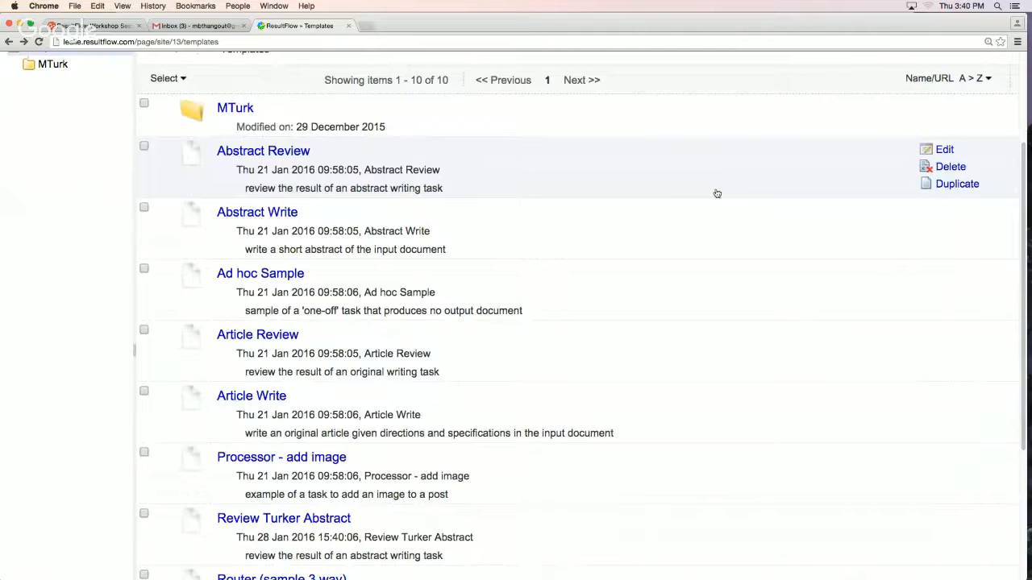
Open the Abstract Review template, enlarge its content box, examine the "The summary for your review" line, and leave without saving
{"action": "left_click", "coordinate": [938, 151]}
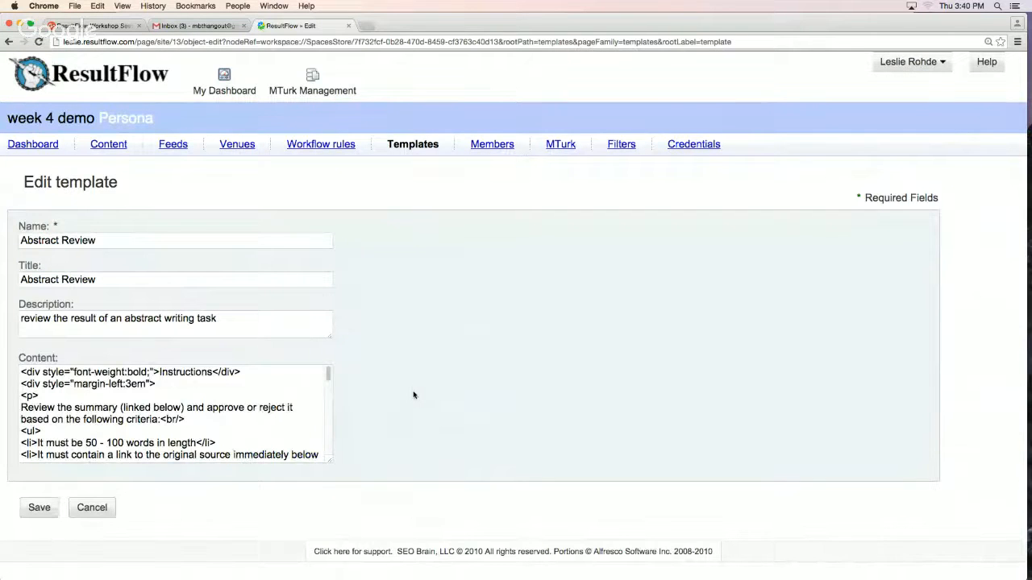
{"action": "left_click_drag", "start_coordinate": [330, 461], "coordinate": [637, 552]}
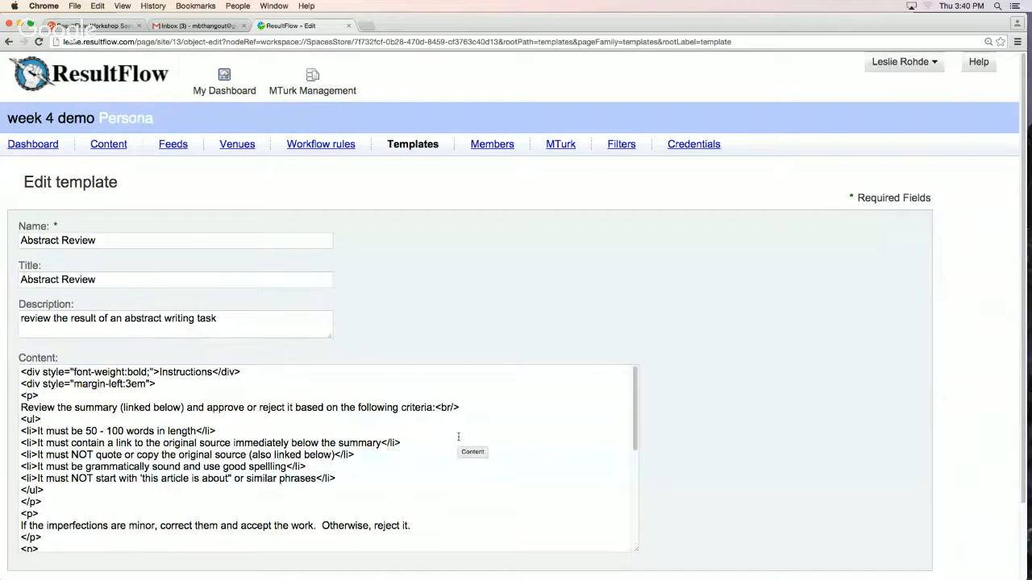
{"action": "scroll", "coordinate": [458, 437], "scroll_direction": "down", "scroll_amount": 10}
{"action": "left_click_drag", "start_coordinate": [39, 420], "coordinate": [171, 420]}
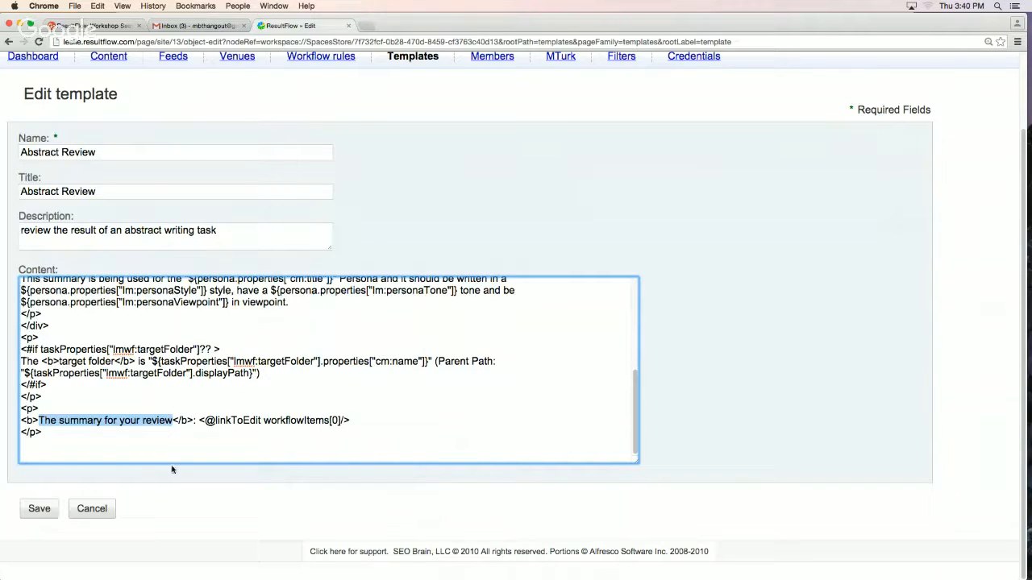
{"action": "left_click", "coordinate": [105, 511]}
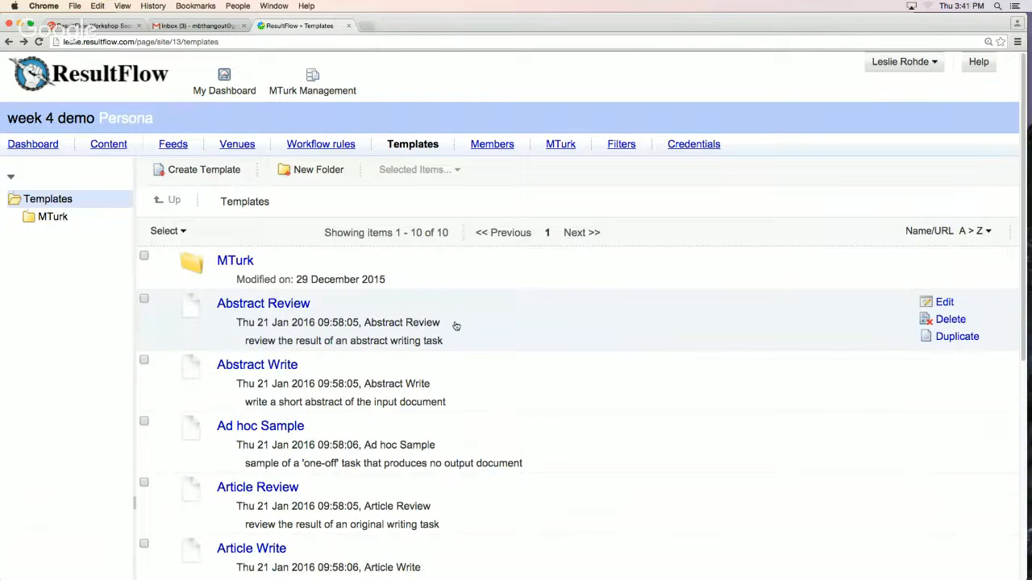
Look through the template list, reopen the Abstract Review template, read its content with the box enlarged, and leave without saving
{"action": "scroll", "coordinate": [561, 361], "scroll_direction": "down", "scroll_amount": 5}
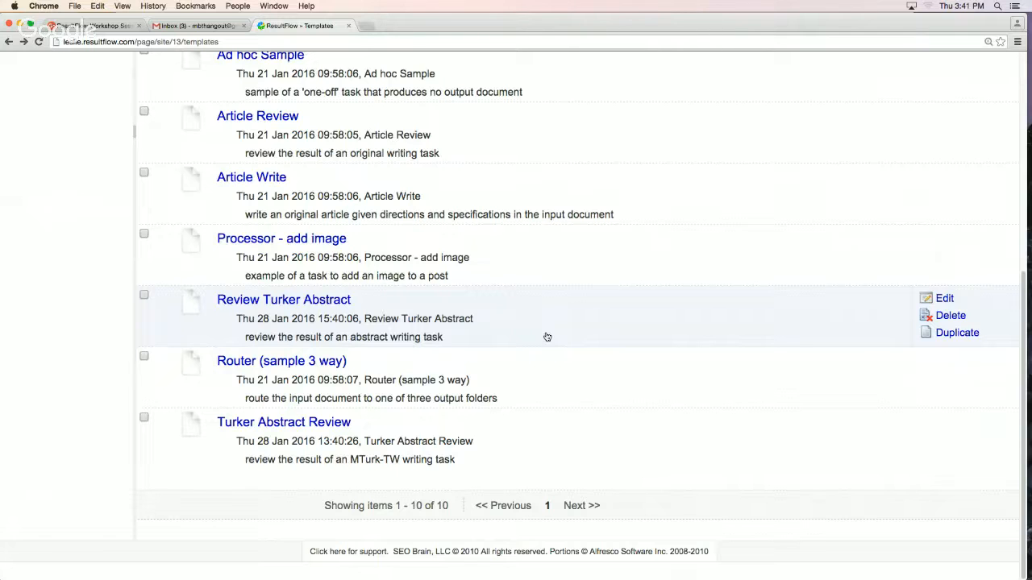
{"action": "scroll", "coordinate": [625, 218], "scroll_direction": "up", "scroll_amount": 3}
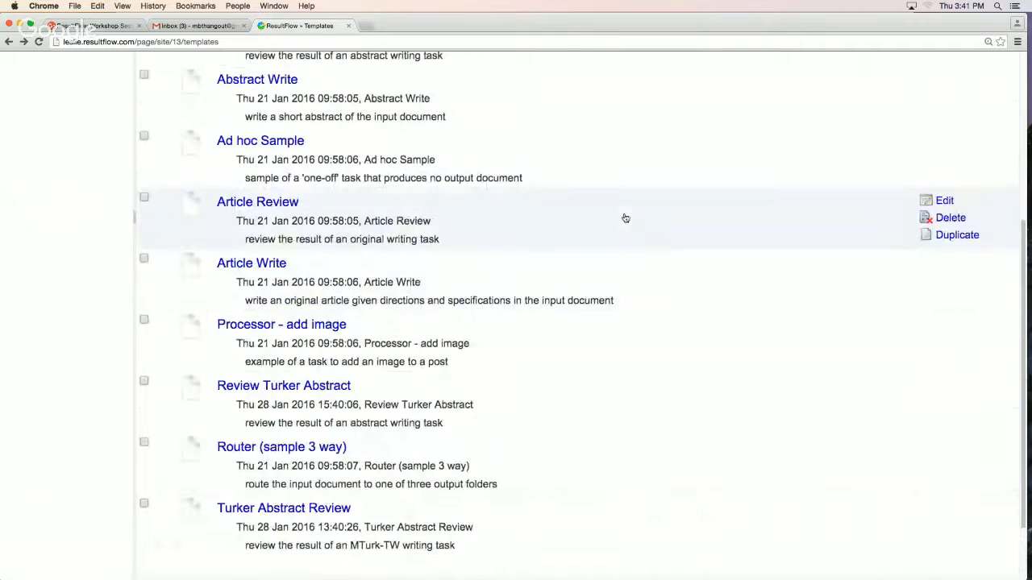
{"action": "scroll", "coordinate": [625, 218], "scroll_direction": "up", "scroll_amount": 5}
{"action": "scroll", "coordinate": [634, 328], "scroll_direction": "down", "scroll_amount": 2}
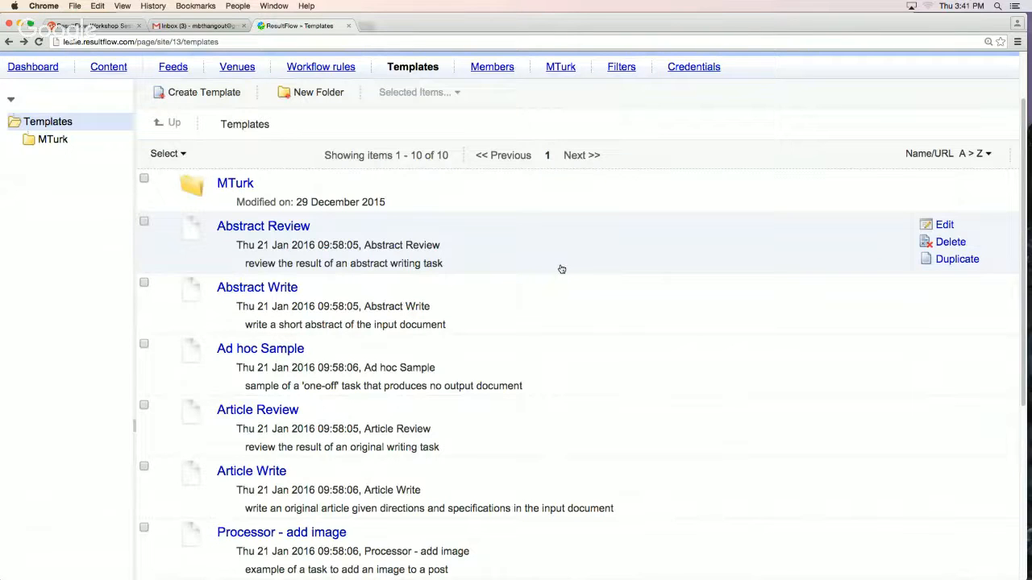
{"action": "left_click", "coordinate": [945, 226]}
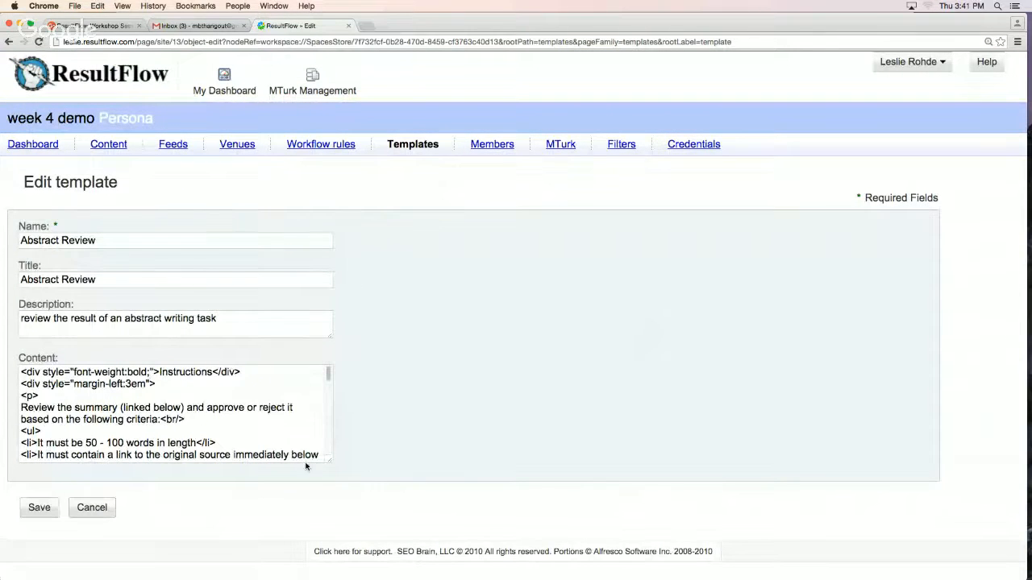
{"action": "left_click_drag", "start_coordinate": [330, 461], "coordinate": [692, 577]}
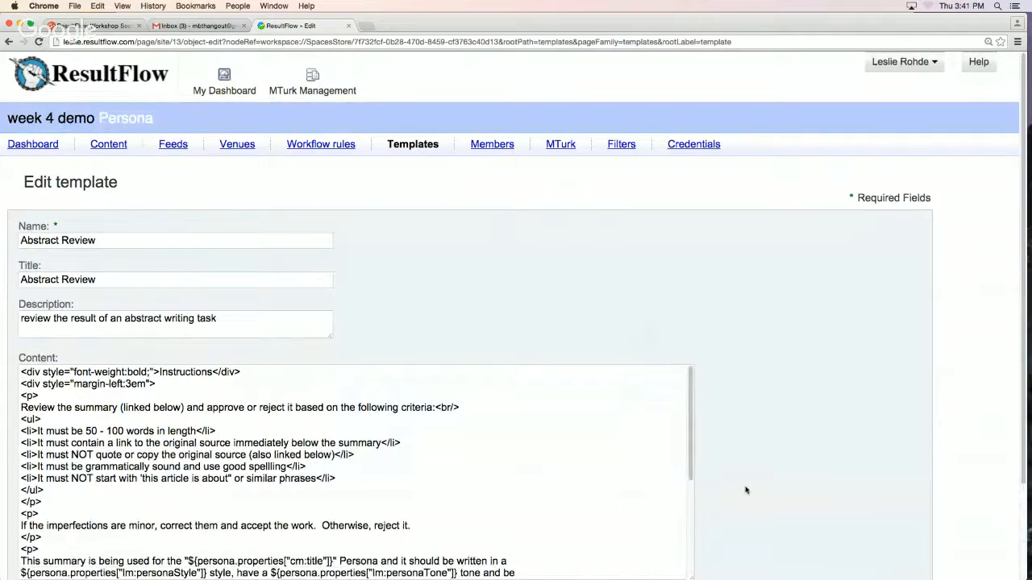
{"action": "scroll", "coordinate": [746, 490], "scroll_direction": "down", "scroll_amount": 3}
{"action": "left_click_drag", "start_coordinate": [691, 464], "coordinate": [711, 532]}
{"action": "scroll", "coordinate": [588, 477], "scroll_direction": "down", "scroll_amount": 3}
{"action": "scroll", "coordinate": [588, 478], "scroll_direction": "down", "scroll_amount": 2}
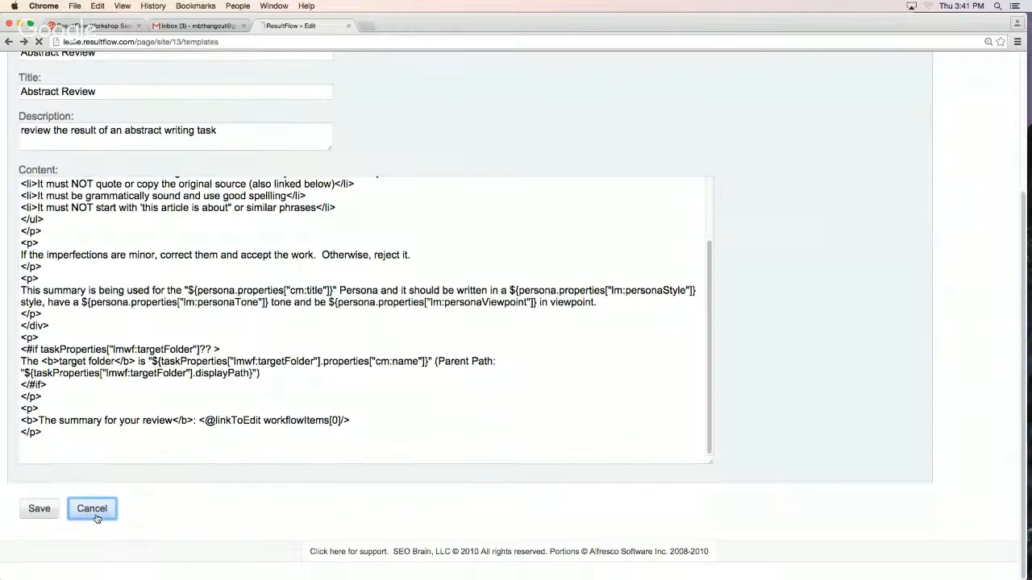
{"action": "left_click", "coordinate": [92, 509]}
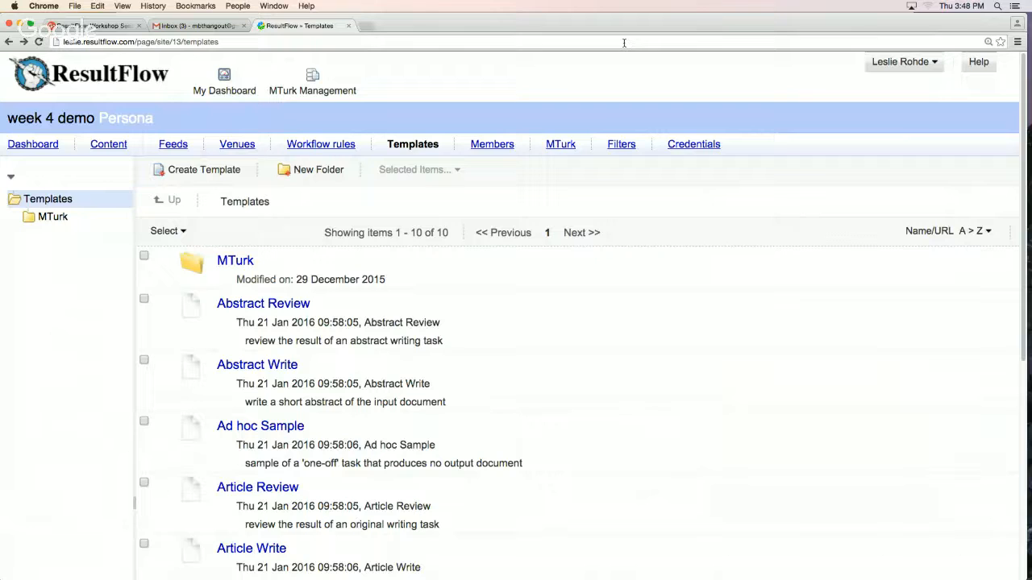
Open the Processor - add image template, examine its ordered list of instructions including the S3 upload line, and leave without saving
{"action": "scroll", "coordinate": [532, 403], "scroll_direction": "down", "scroll_amount": 5}
{"action": "scroll", "coordinate": [530, 401], "scroll_direction": "down", "scroll_amount": 3}
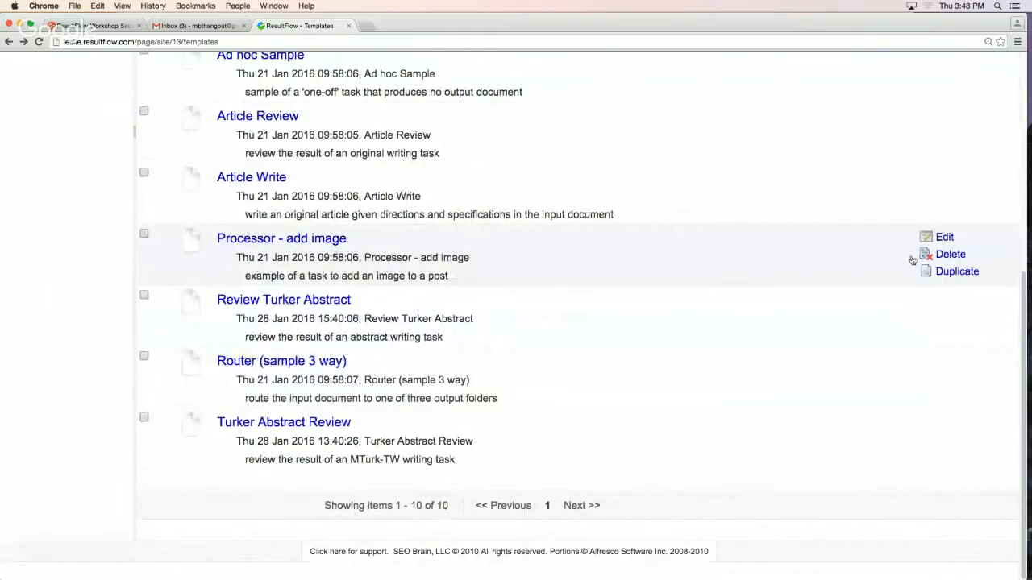
{"action": "left_click", "coordinate": [944, 237]}
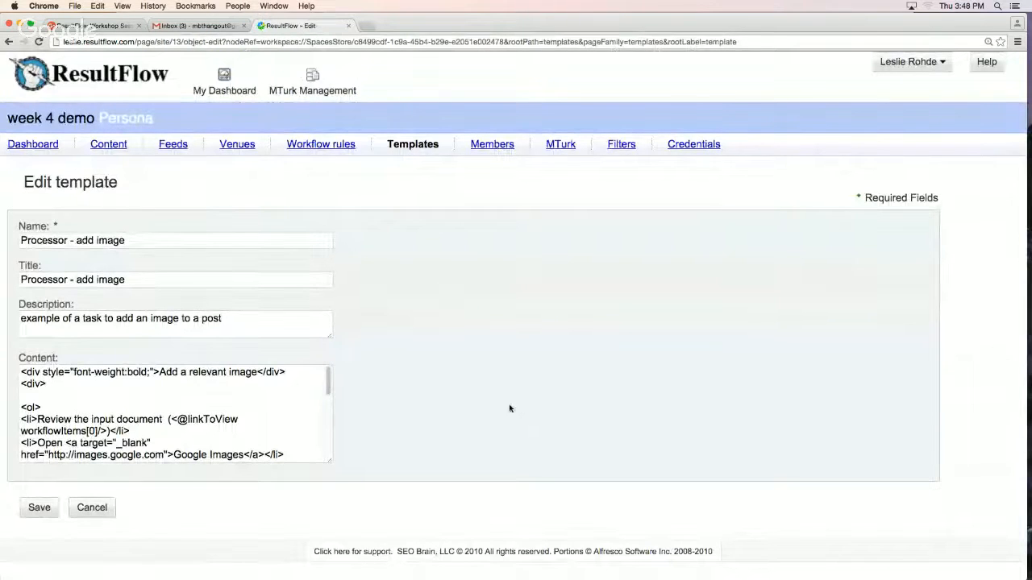
{"action": "left_click_drag", "start_coordinate": [329, 461], "coordinate": [610, 548]}
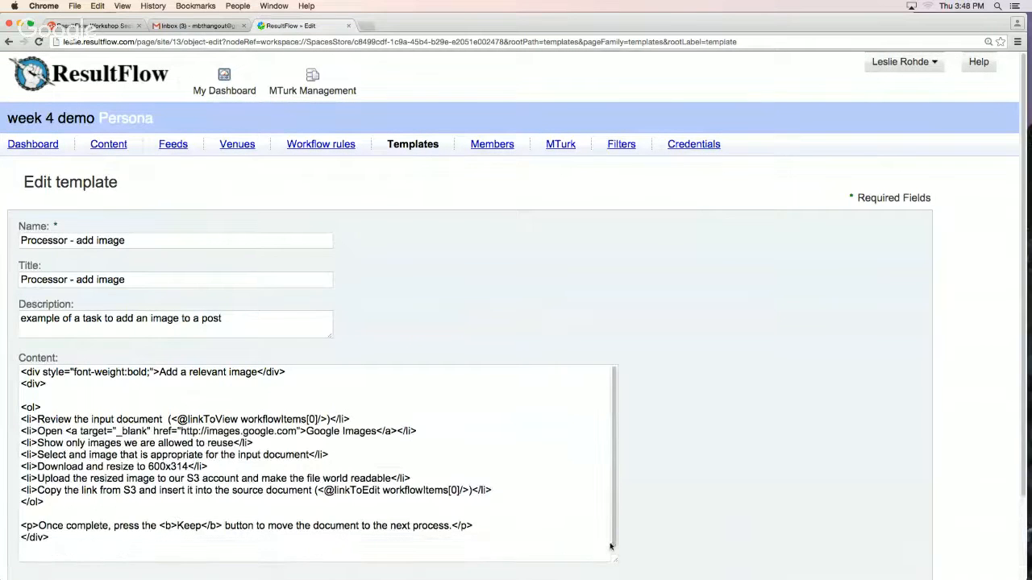
{"action": "scroll", "coordinate": [624, 521], "scroll_direction": "down", "scroll_amount": 3}
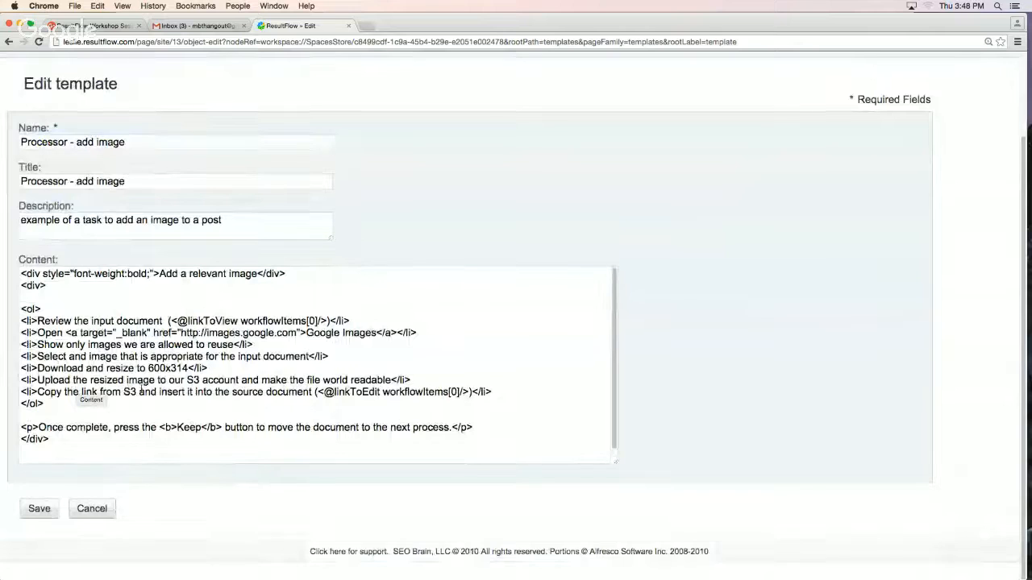
{"action": "triple_click", "coordinate": [177, 383]}
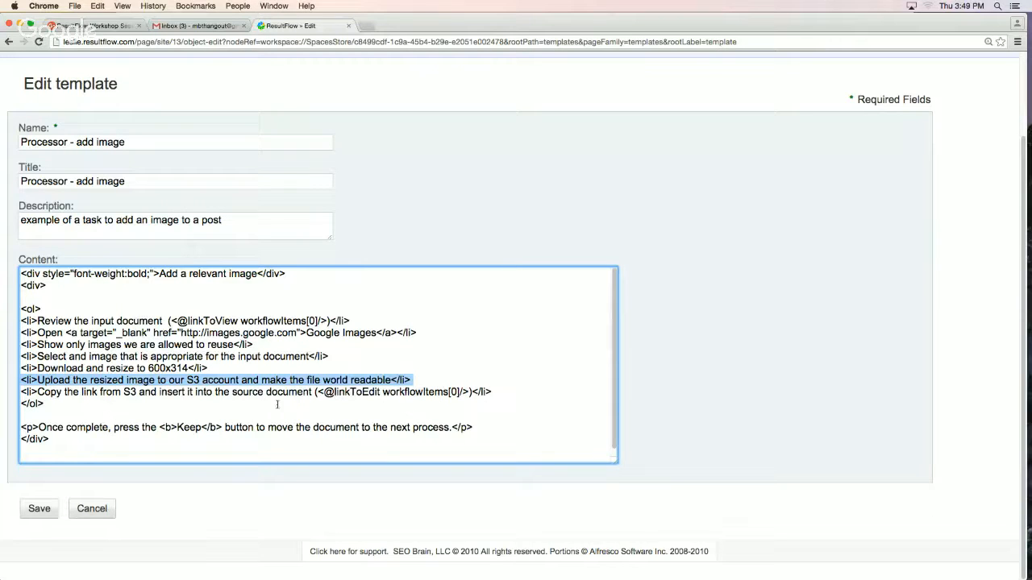
{"action": "left_click_drag", "start_coordinate": [43, 404], "coordinate": [21, 310]}
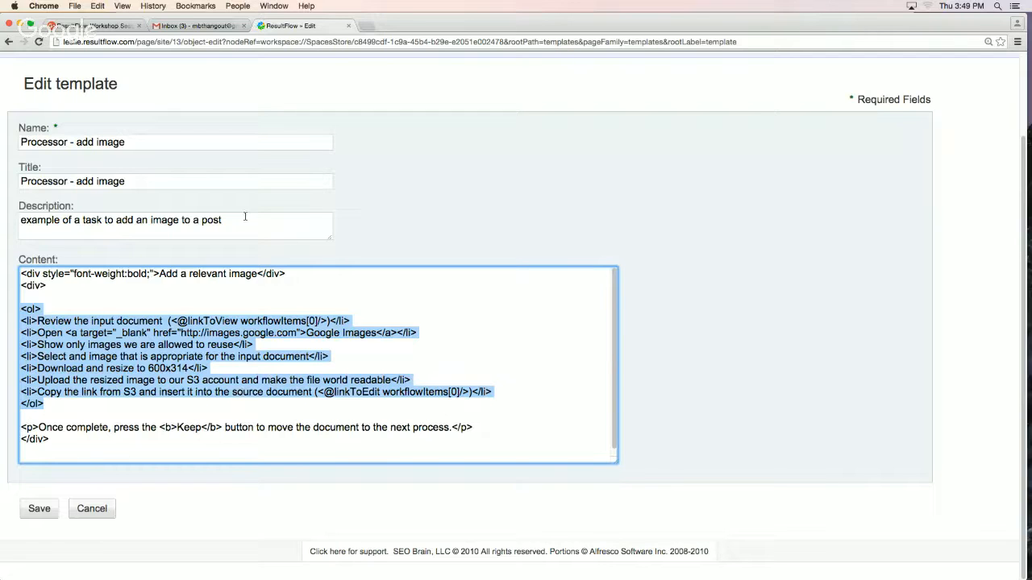
{"action": "left_click", "coordinate": [92, 509]}
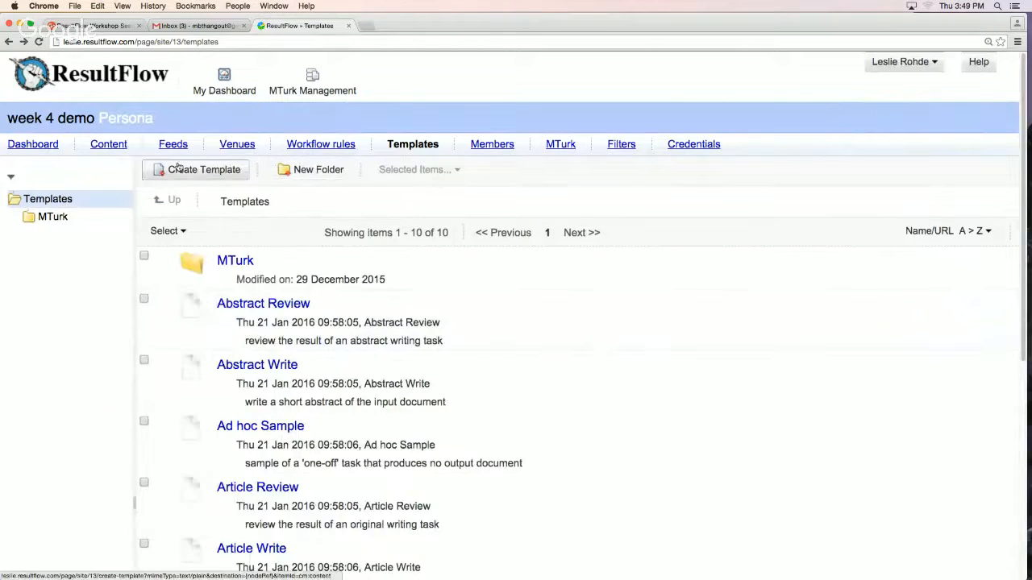
In the persona's content, rename the "02 - scheduled to post" folder to "03 - scheduled to post" and save it
{"action": "left_click", "coordinate": [117, 145]}
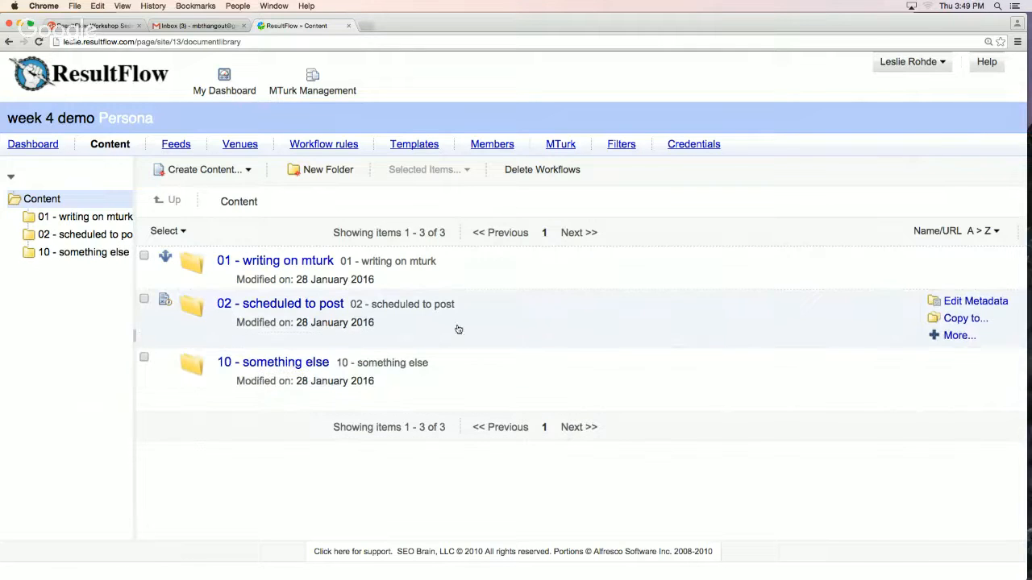
{"action": "left_click", "coordinate": [953, 308]}
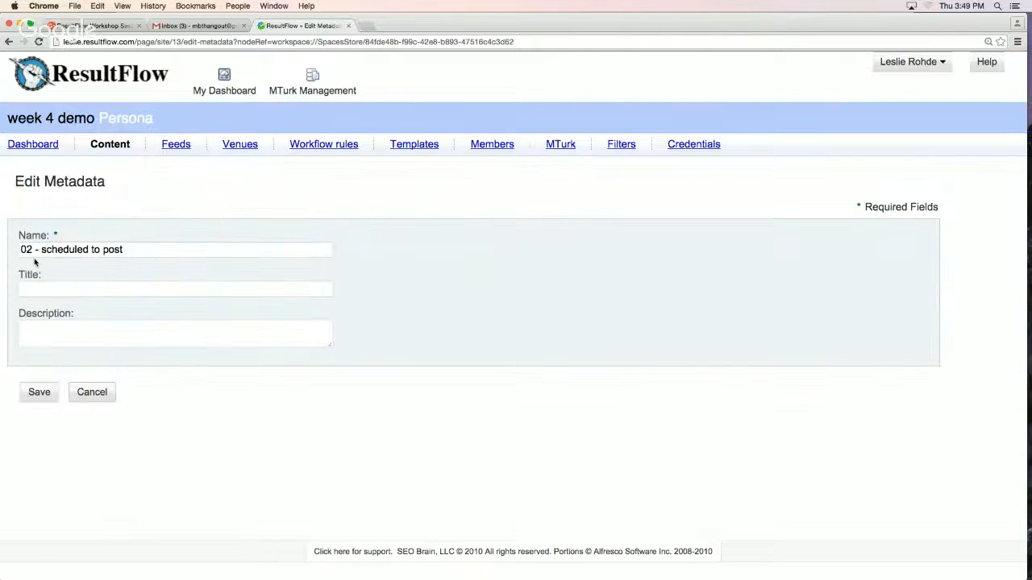
{"action": "left_click", "coordinate": [32, 250]}
{"action": "key", "text": "BackSpace"}
{"action": "type", "text": "3"}
{"action": "left_click", "coordinate": [57, 400]}
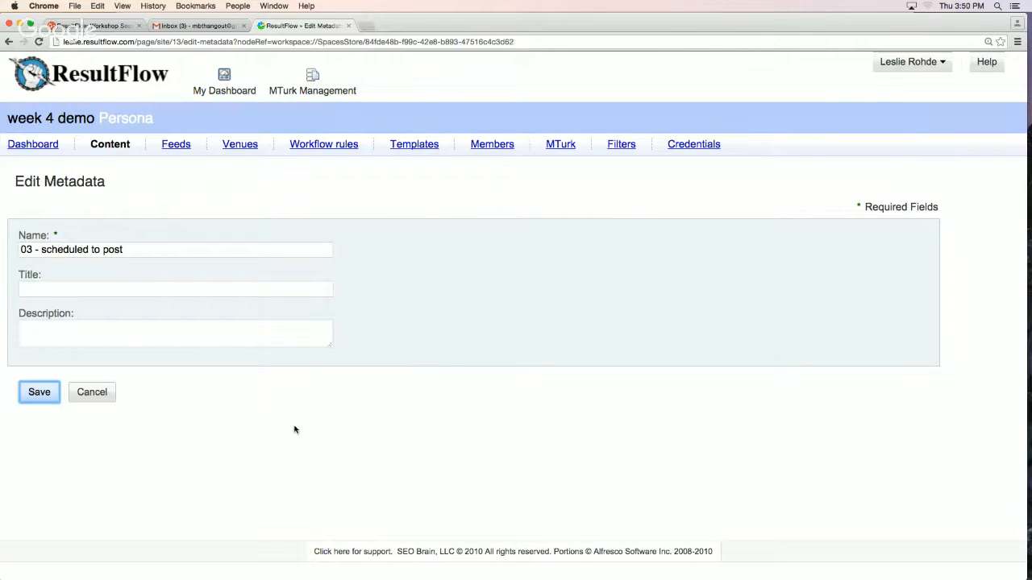
{"action": "left_click", "coordinate": [43, 394]}
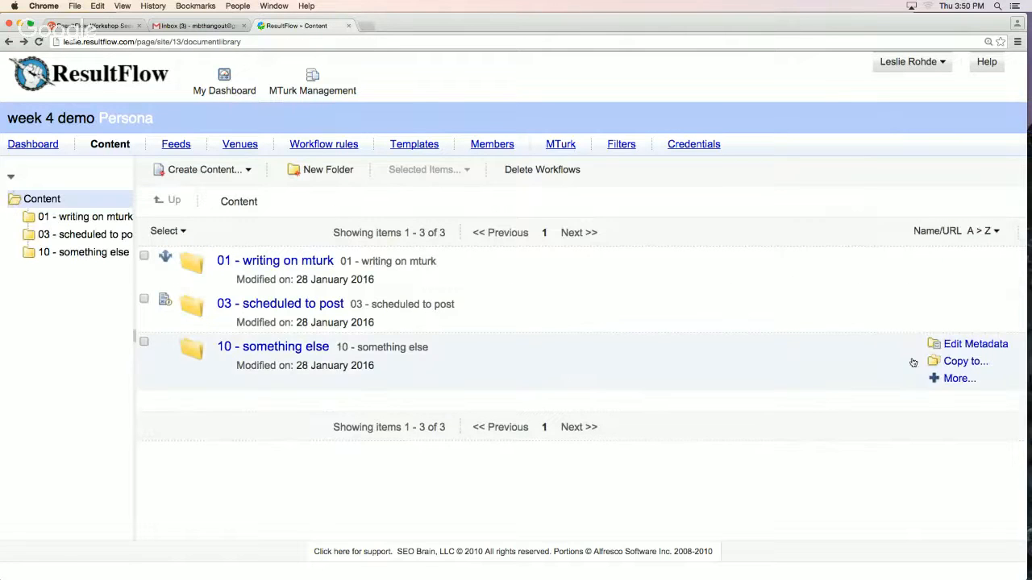
Rename the "10 - something else" folder to "04 - add image" and save it
{"action": "left_click", "coordinate": [942, 346]}
{"action": "left_click_drag", "start_coordinate": [116, 250], "coordinate": [17, 258]}
{"action": "type", "text": "0"}
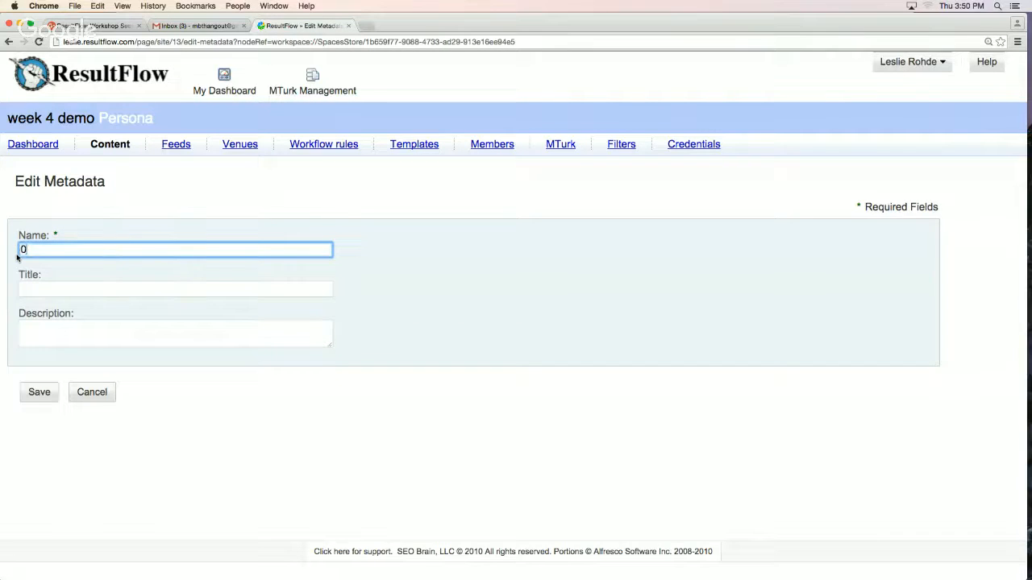
{"action": "type", "text": "4 - add image"}
{"action": "left_click", "coordinate": [36, 394]}
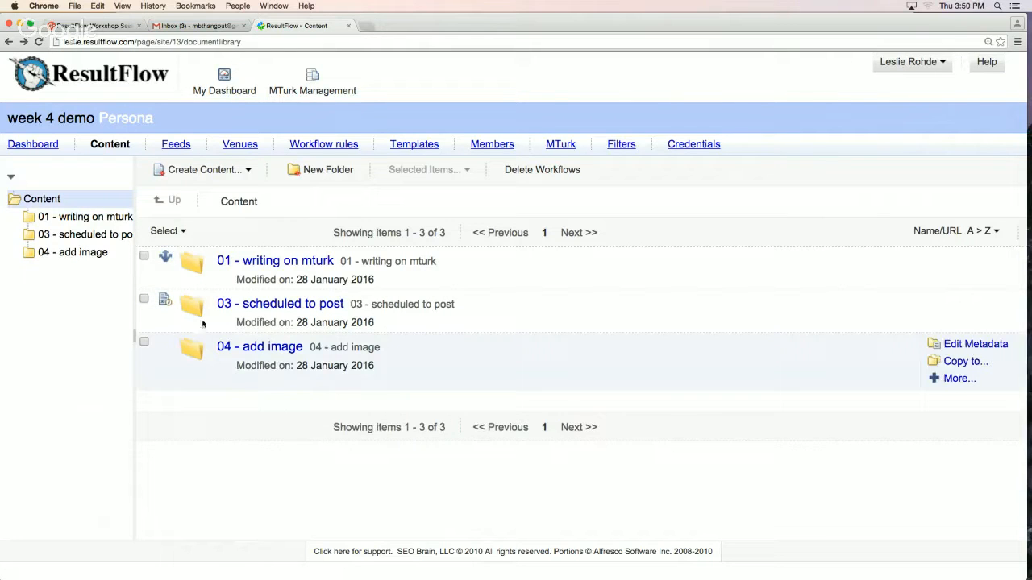
Review the scheduler workflow on the "03 - scheduled to post" folder, decline cancelling the workflow, and return to the content list
{"action": "left_click", "coordinate": [164, 301]}
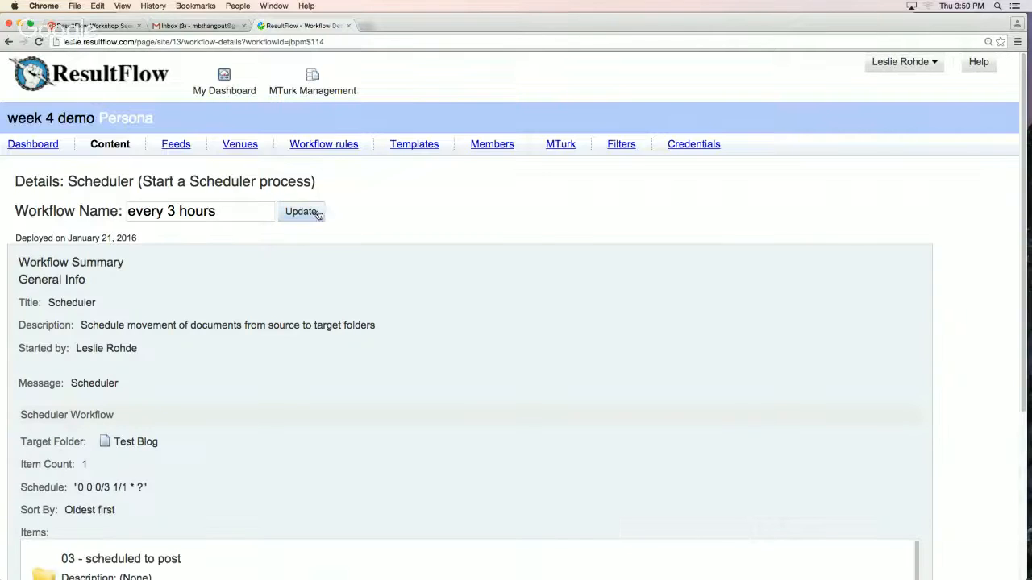
{"action": "scroll", "coordinate": [594, 411], "scroll_direction": "down", "scroll_amount": 3}
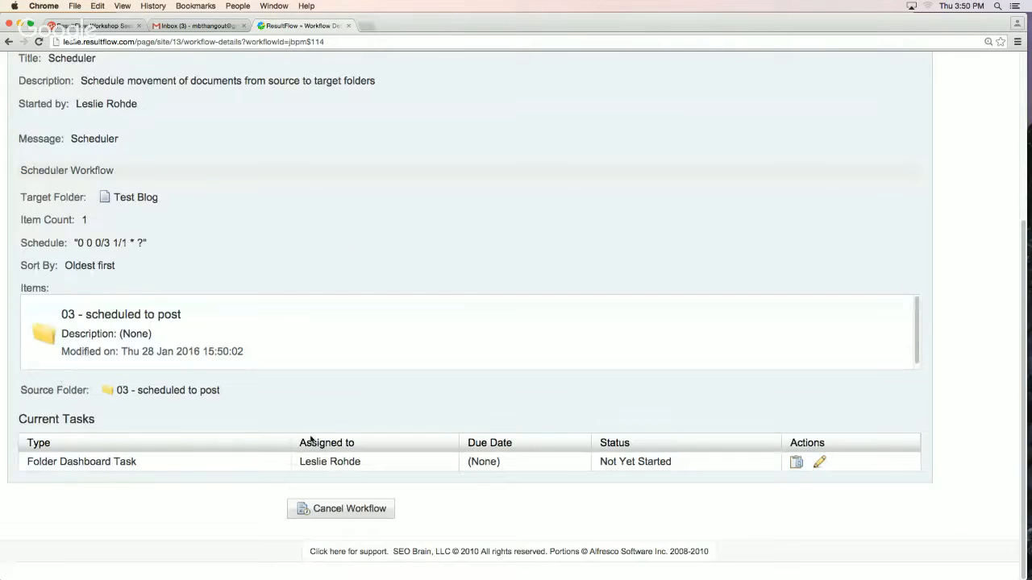
{"action": "left_click", "coordinate": [297, 507]}
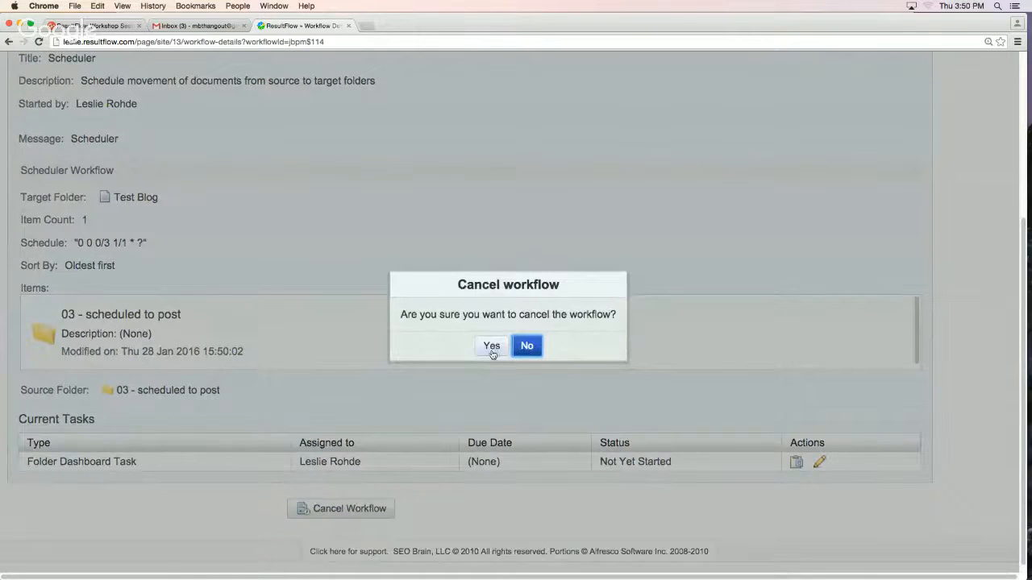
{"action": "left_click", "coordinate": [526, 347]}
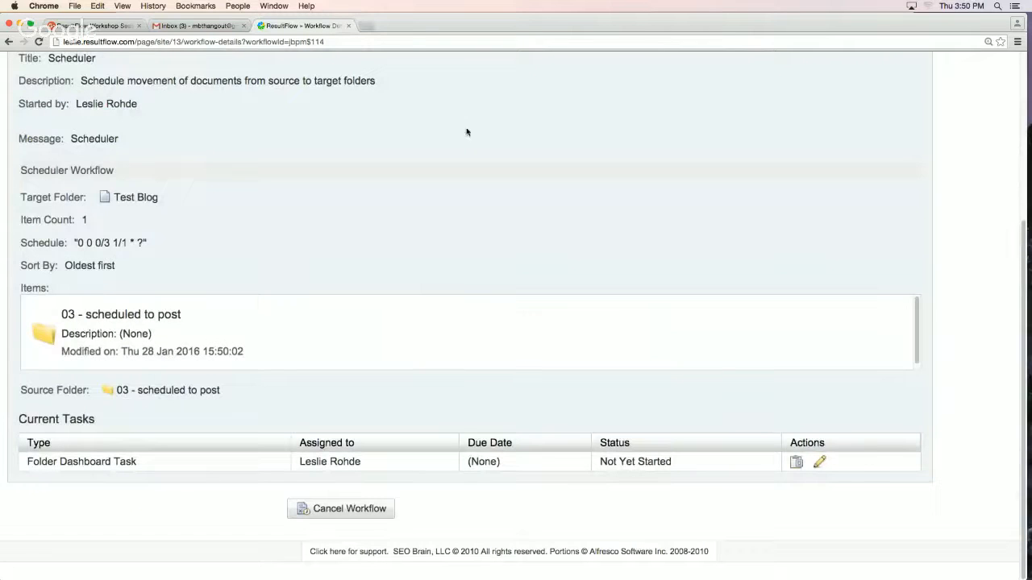
{"action": "left_click", "coordinate": [363, 515]}
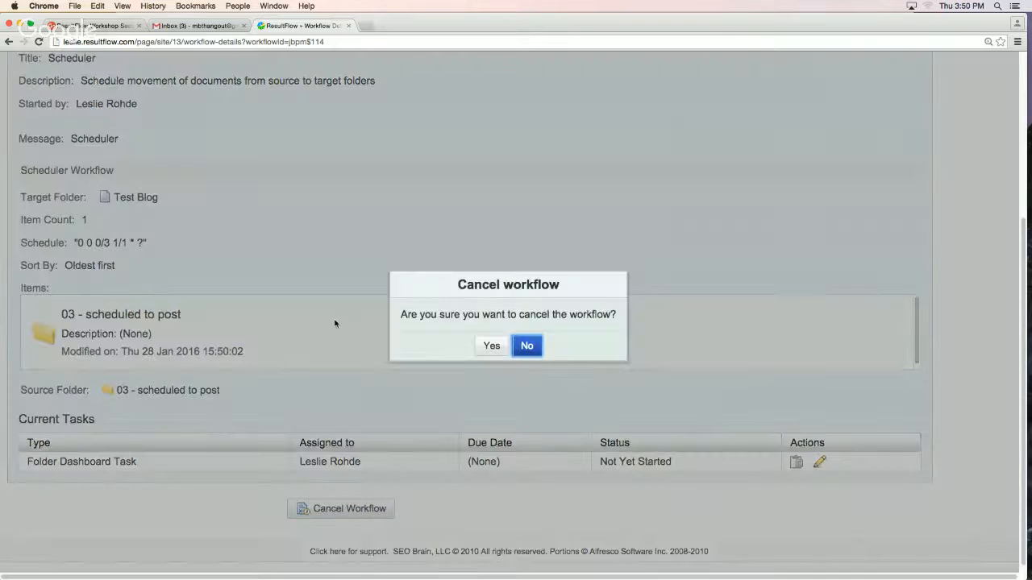
{"action": "left_click", "coordinate": [529, 349]}
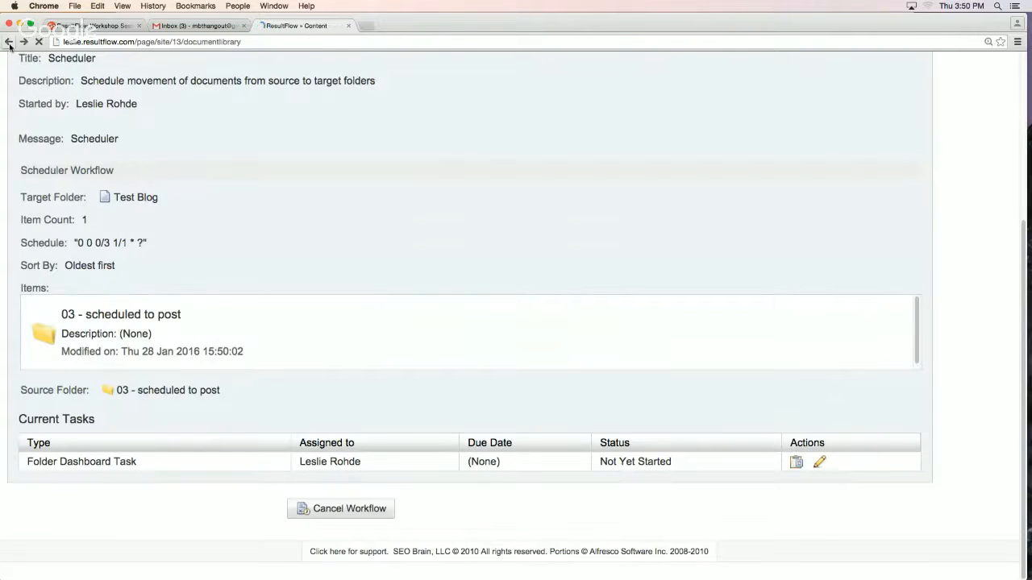
{"action": "left_click", "coordinate": [9, 41]}
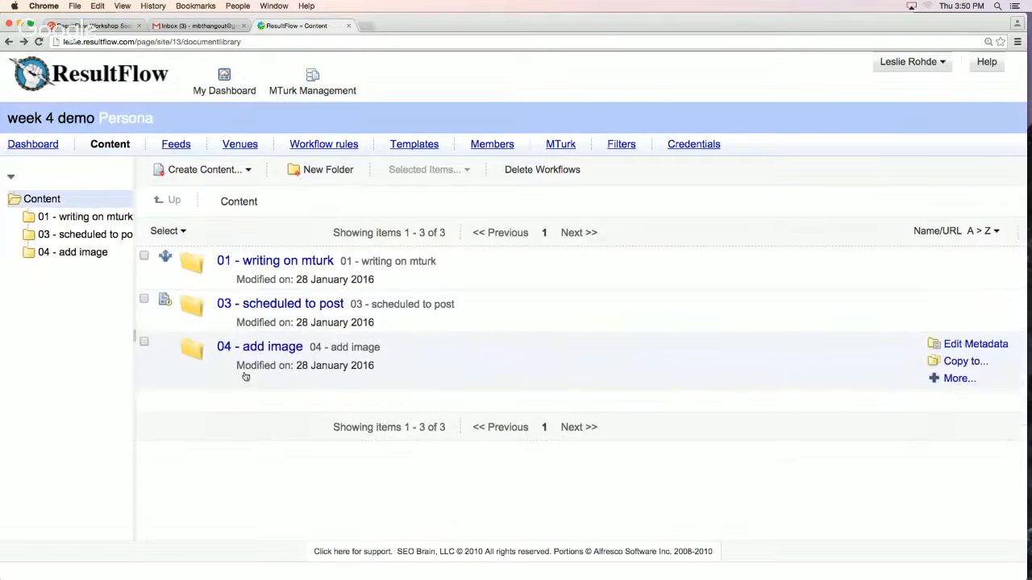
Rename the "04 - add image" folder to "02 - add image" and save it
{"action": "left_click", "coordinate": [972, 344]}
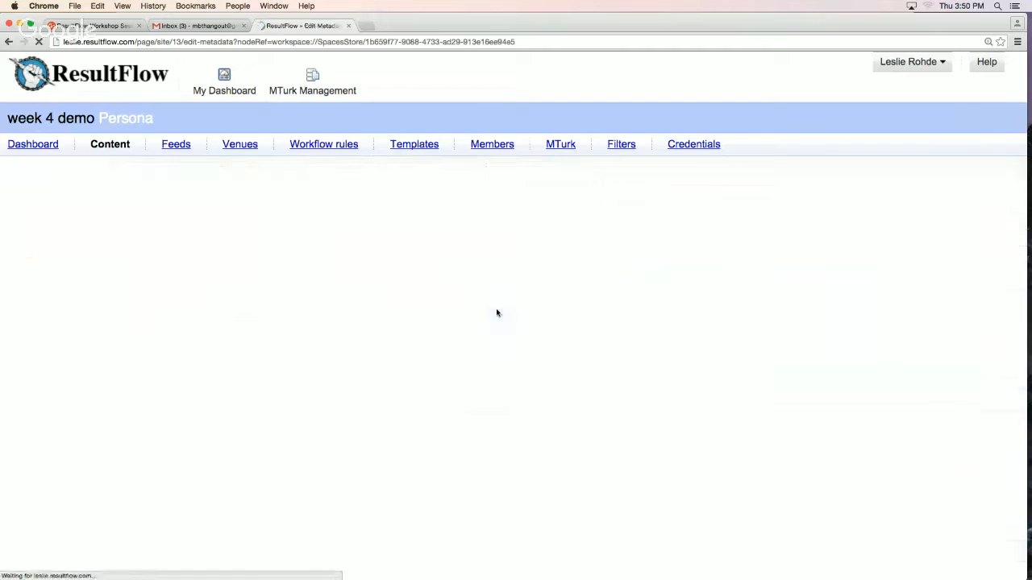
{"action": "left_click", "coordinate": [31, 250]}
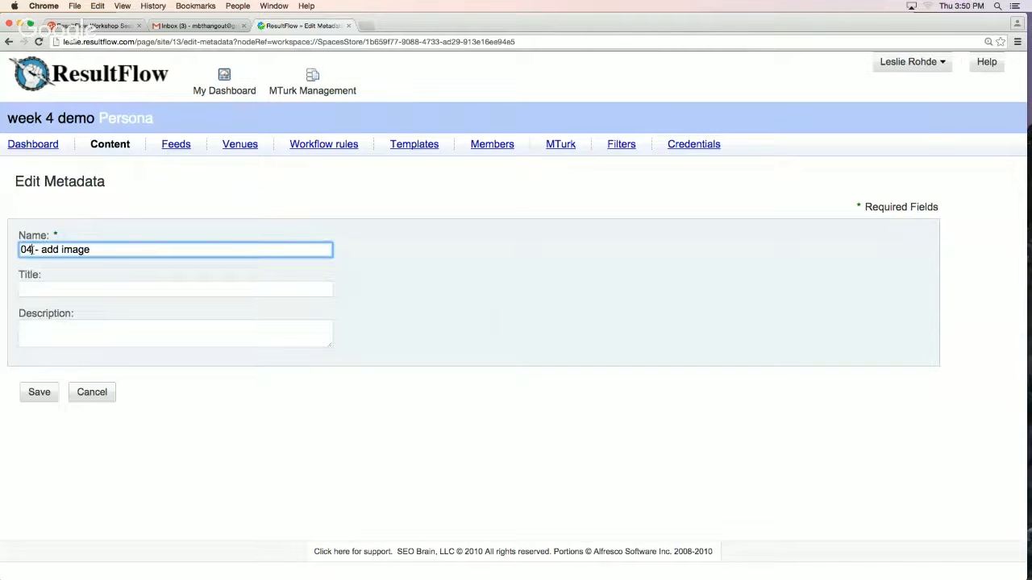
{"action": "key", "text": "BackSpace"}
{"action": "type", "text": "2"}
{"action": "key", "text": "Return"}
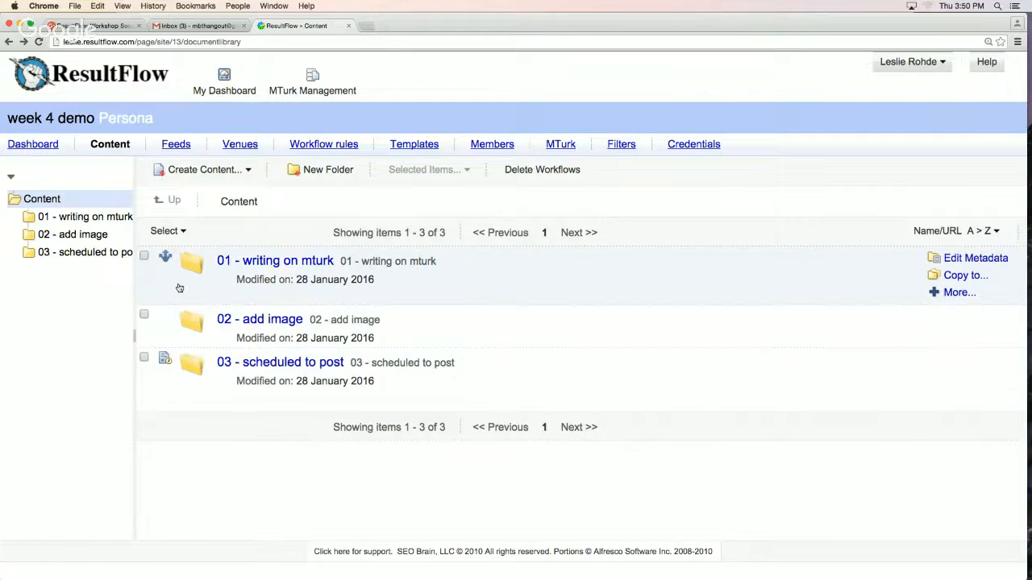
Replace the "01 - writing on mturk" folder's workflow rule with a new MTurk TW rule for documents in the folder
{"action": "left_click", "coordinate": [166, 259]}
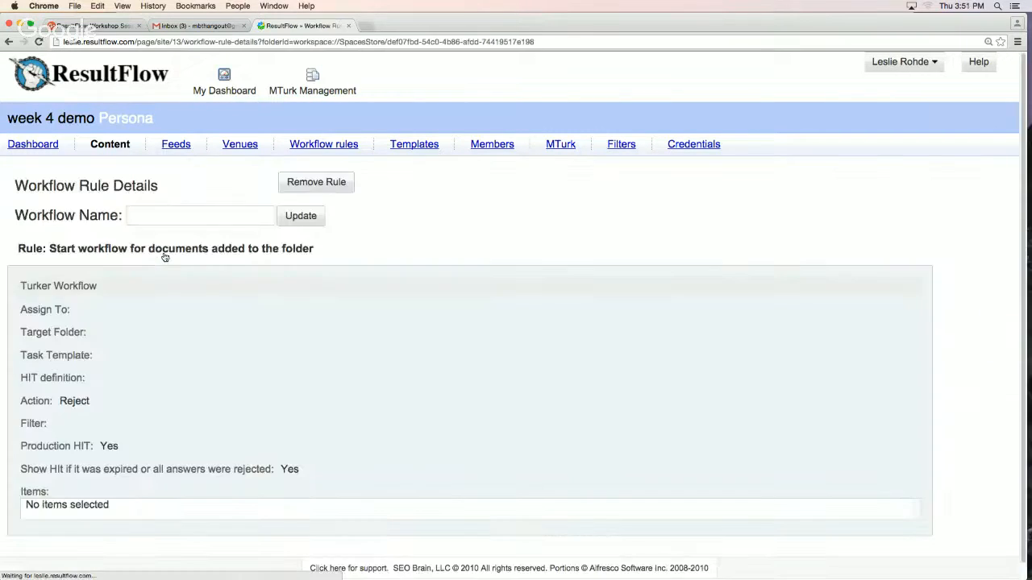
{"action": "left_click", "coordinate": [311, 185]}
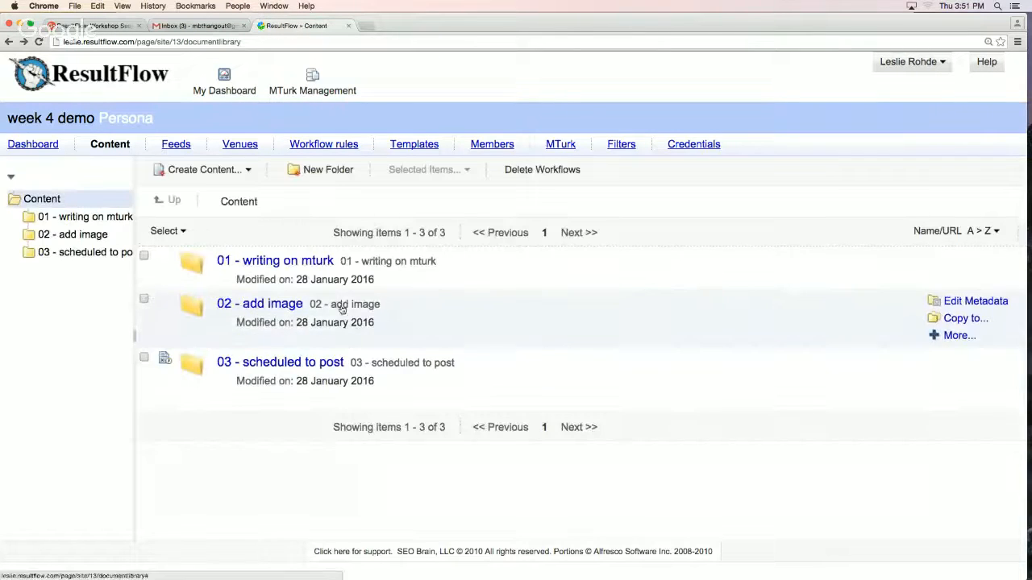
{"action": "left_click", "coordinate": [951, 291]}
{"action": "left_click", "coordinate": [956, 344]}
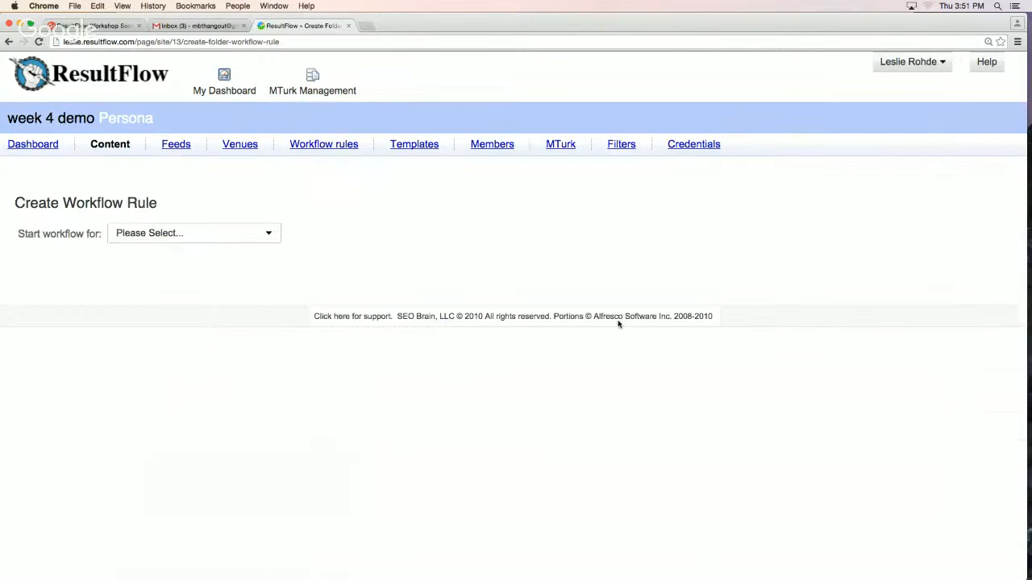
{"action": "left_click", "coordinate": [166, 233]}
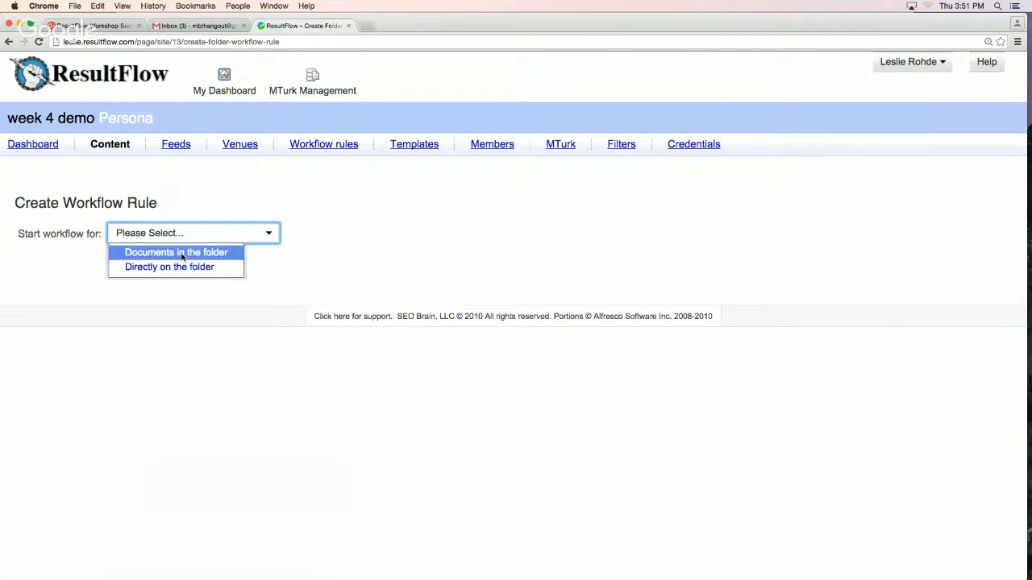
{"action": "left_click", "coordinate": [174, 250]}
{"action": "left_click", "coordinate": [195, 284]}
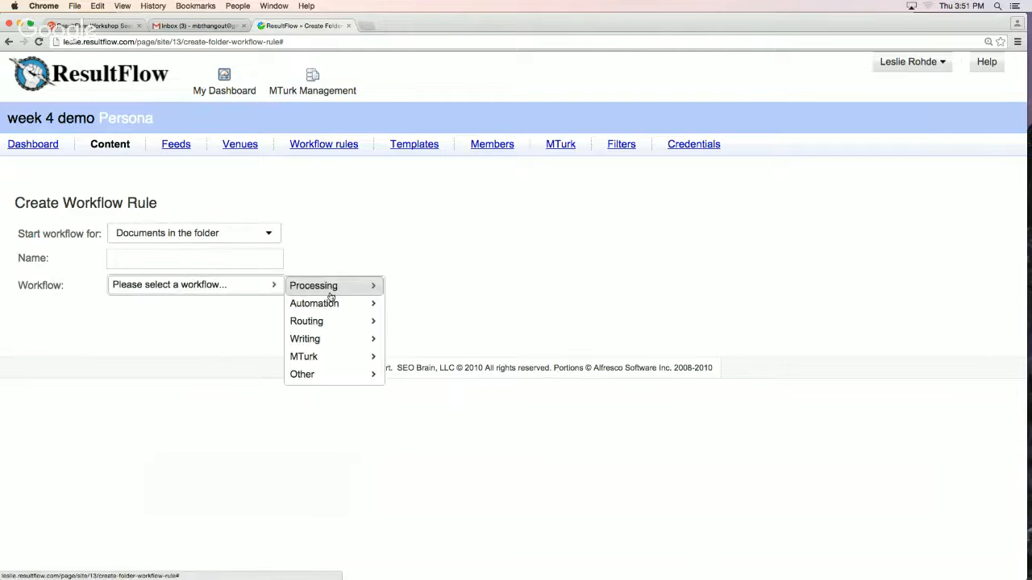
{"action": "mouse_move", "coordinate": [323, 357]}
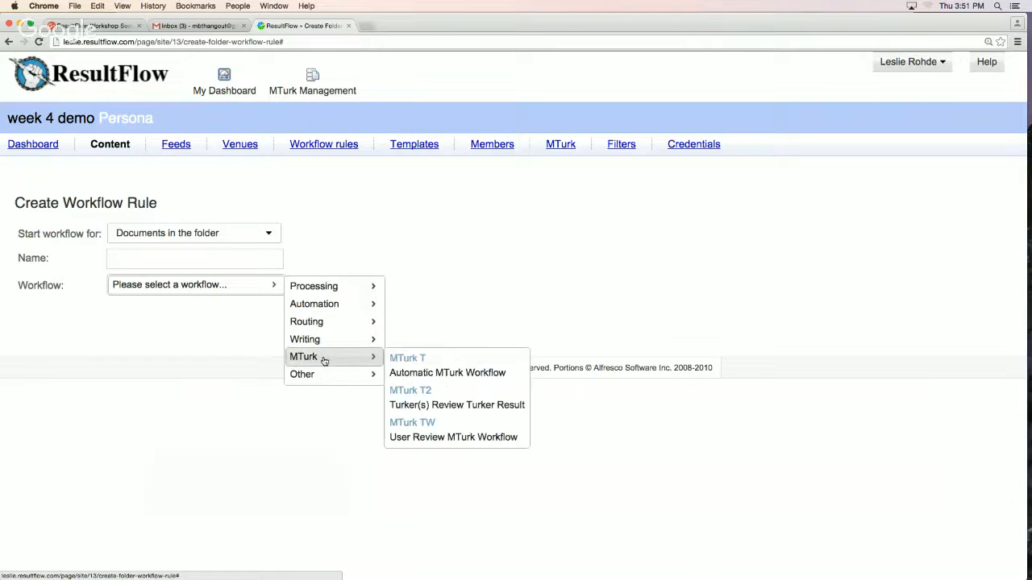
{"action": "left_click", "coordinate": [412, 429]}
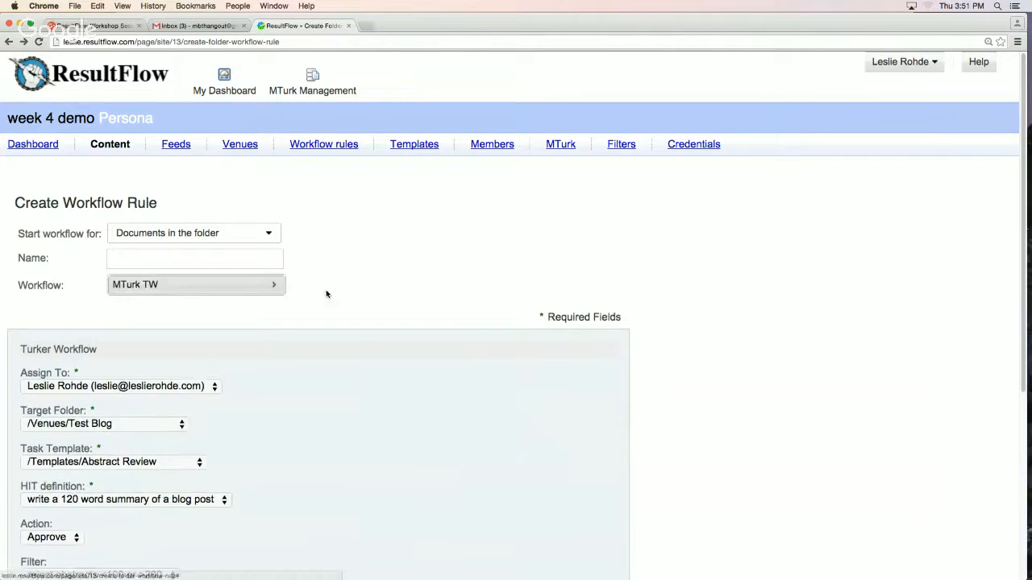
Set the rule's target folder to /Content/02 - add image and its task template to /Templates/Review Turker Abstract
{"action": "scroll", "coordinate": [421, 277], "scroll_direction": "down", "scroll_amount": 5}
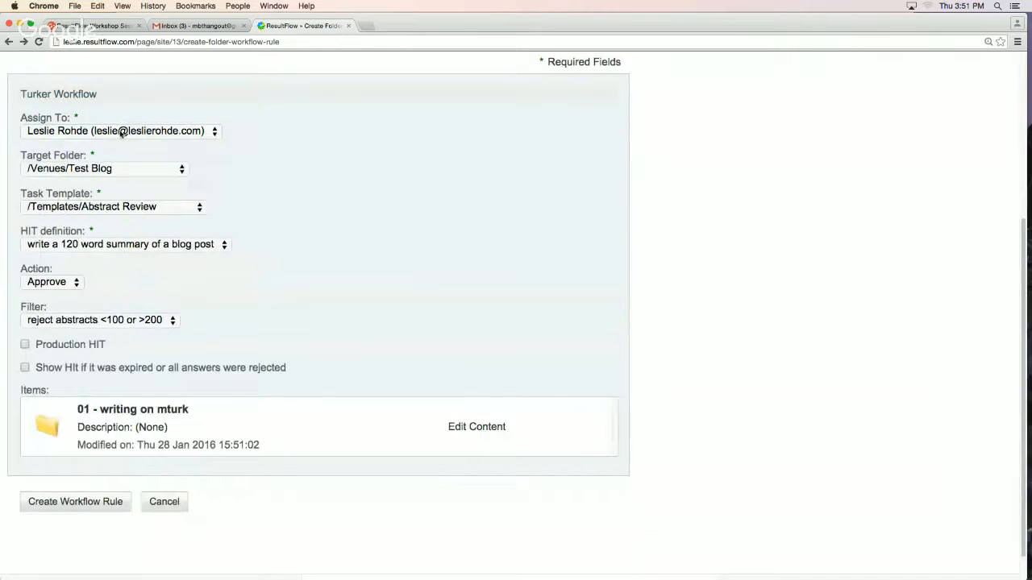
{"action": "left_click", "coordinate": [111, 170]}
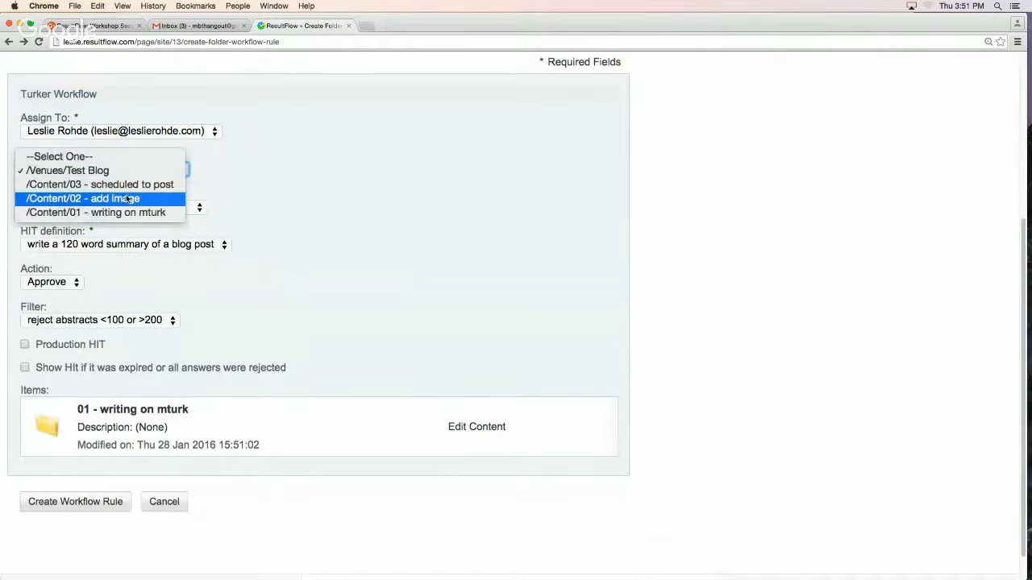
{"action": "left_click", "coordinate": [127, 199]}
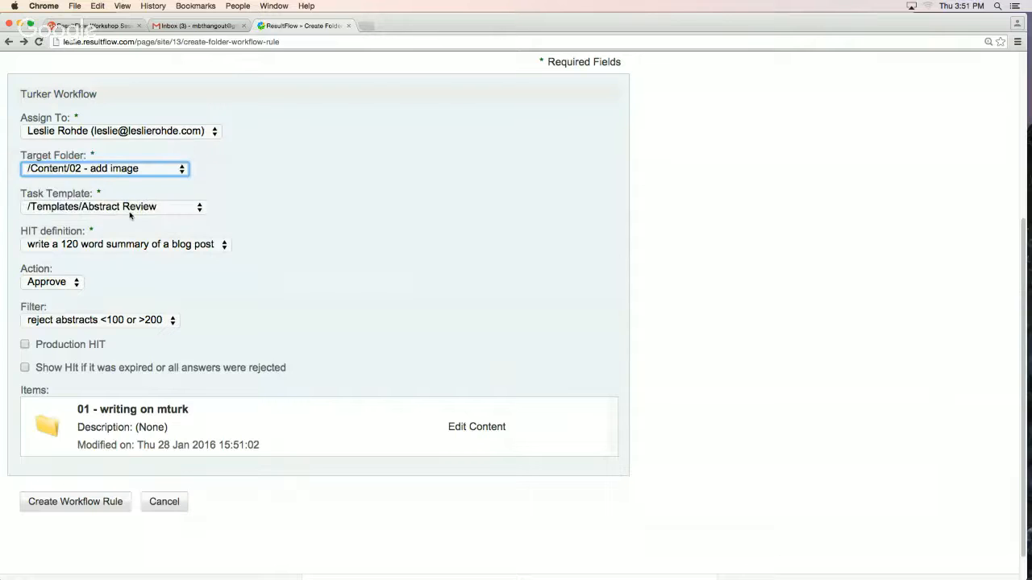
{"action": "left_click", "coordinate": [133, 211]}
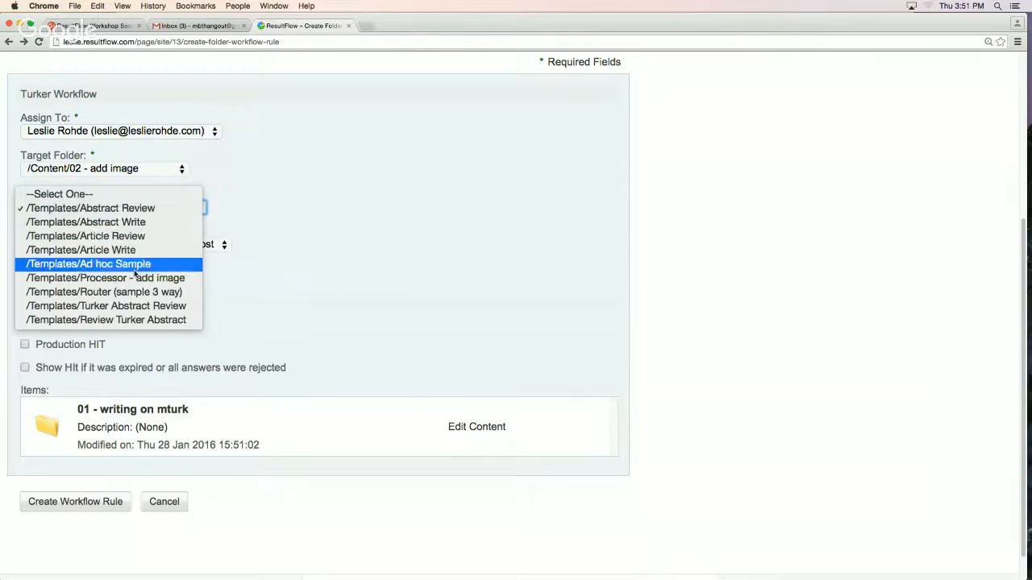
{"action": "left_click", "coordinate": [142, 320]}
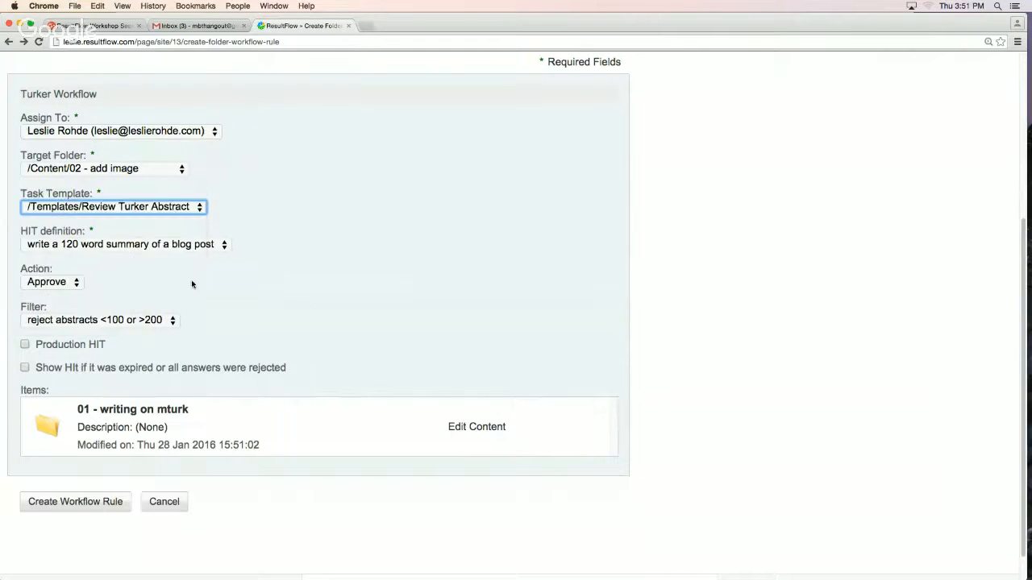
Create the rule with the 120 word summary HIT, action Reject, filter "reject abstracts <100 or >200" and Production HIT enabled
{"action": "left_click", "coordinate": [89, 246]}
{"action": "left_click", "coordinate": [89, 247]}
{"action": "left_click", "coordinate": [58, 284]}
{"action": "left_click", "coordinate": [55, 299]}
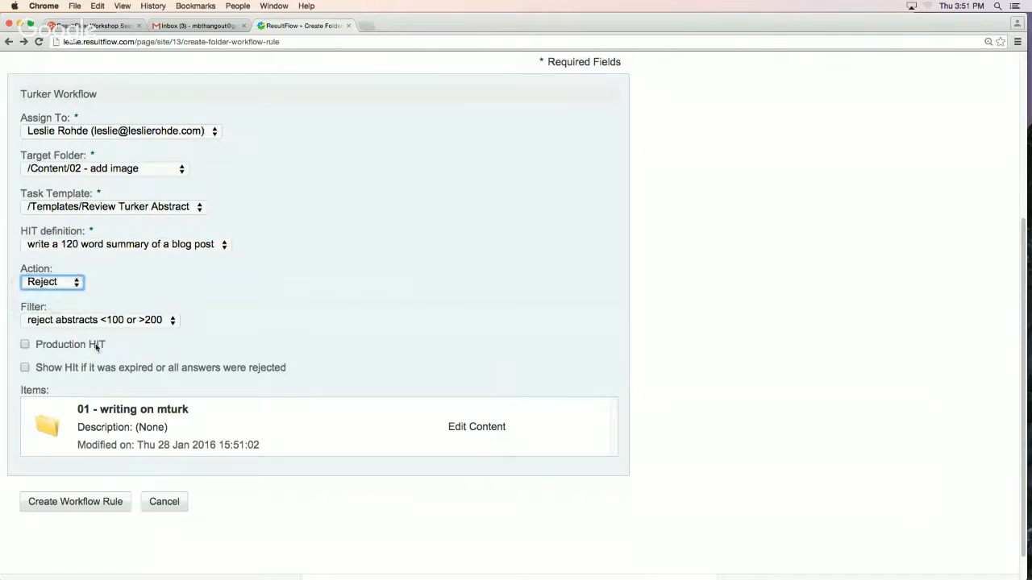
{"action": "left_click", "coordinate": [74, 323]}
{"action": "left_click", "coordinate": [74, 323]}
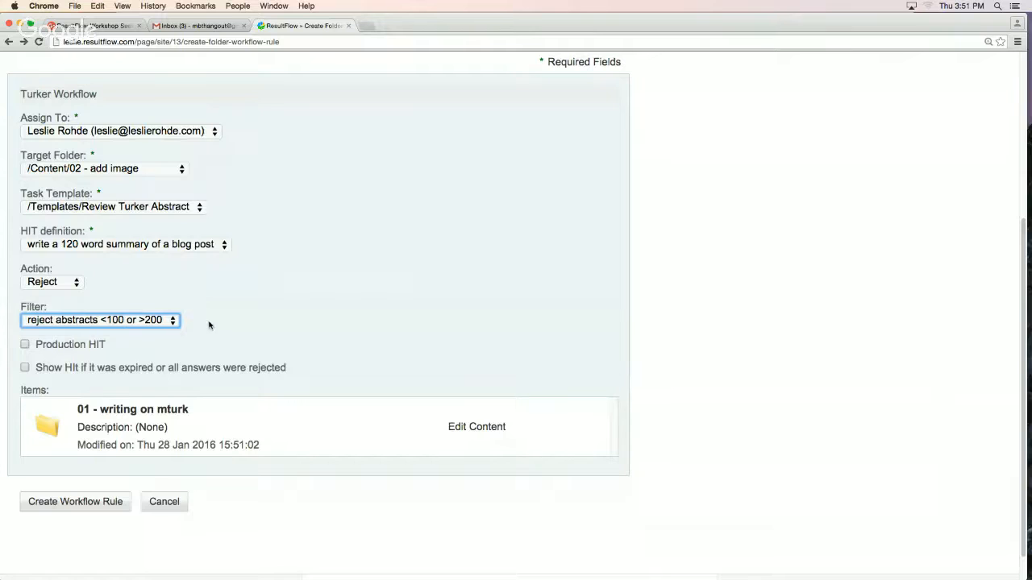
{"action": "left_click", "coordinate": [24, 344]}
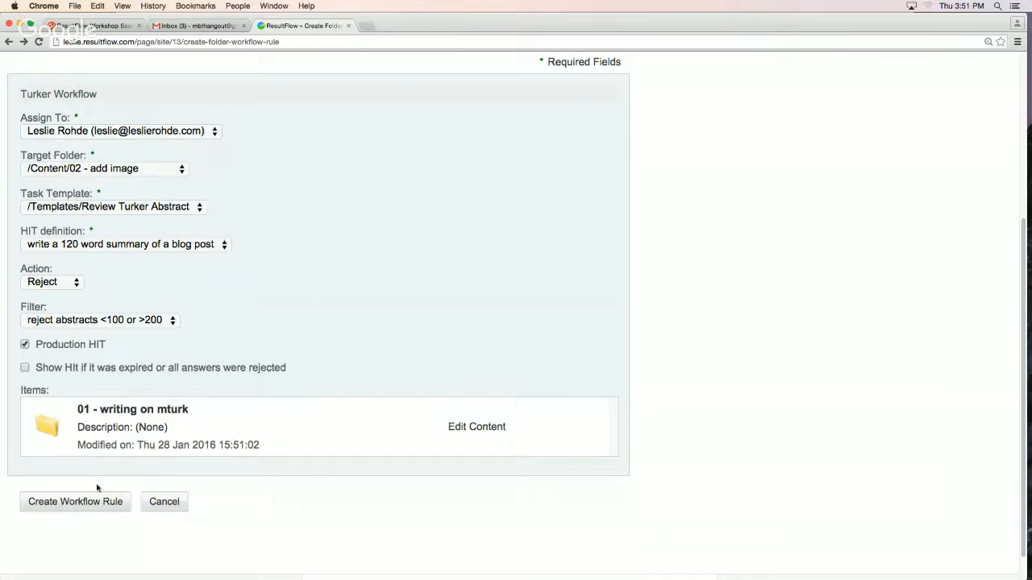
{"action": "left_click", "coordinate": [85, 503]}
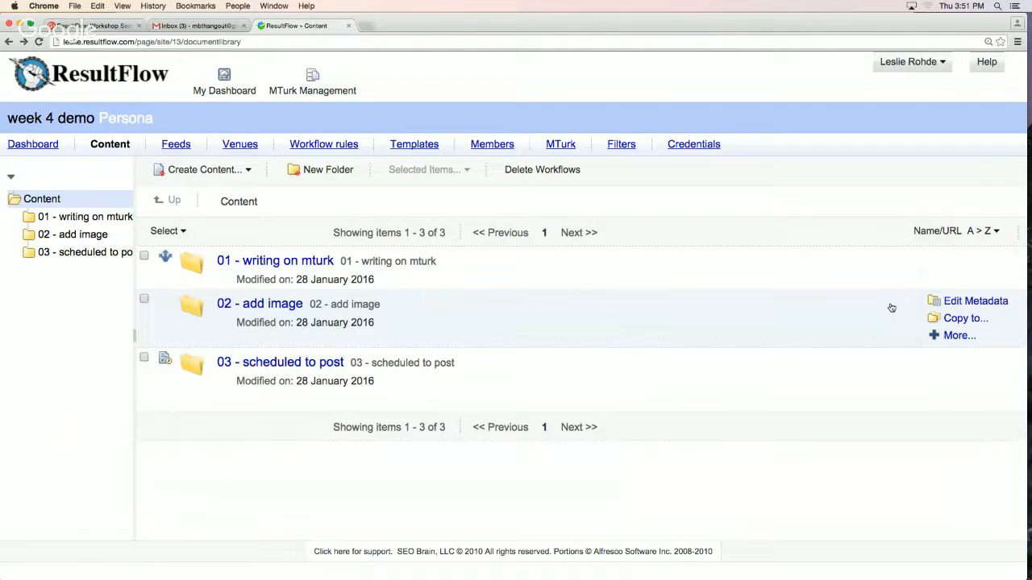
Start a workflow rule for documents in the "02 - add image" folder, named "add image" and using the Processor workflow
{"action": "left_click", "coordinate": [949, 335]}
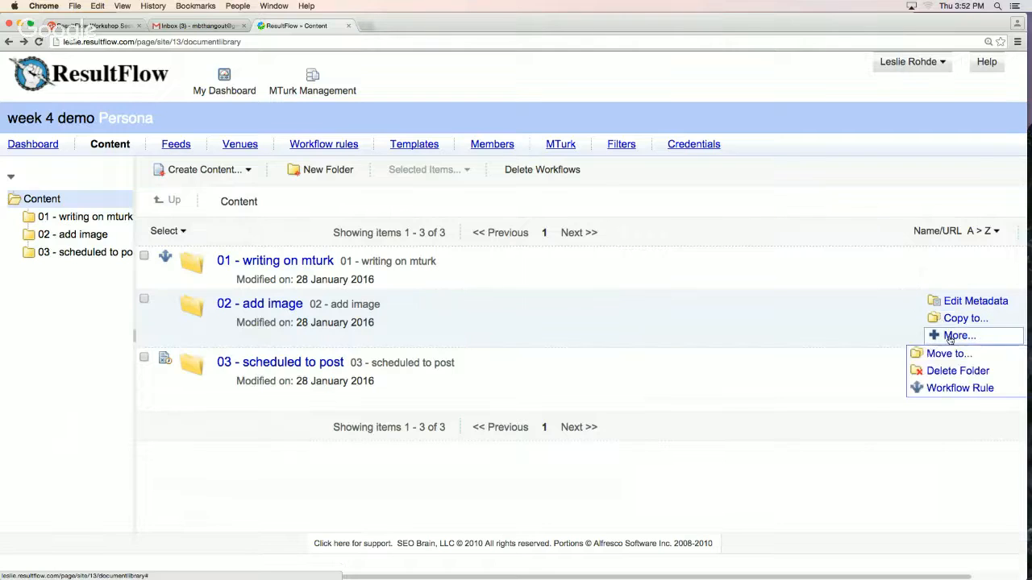
{"action": "left_click", "coordinate": [932, 388]}
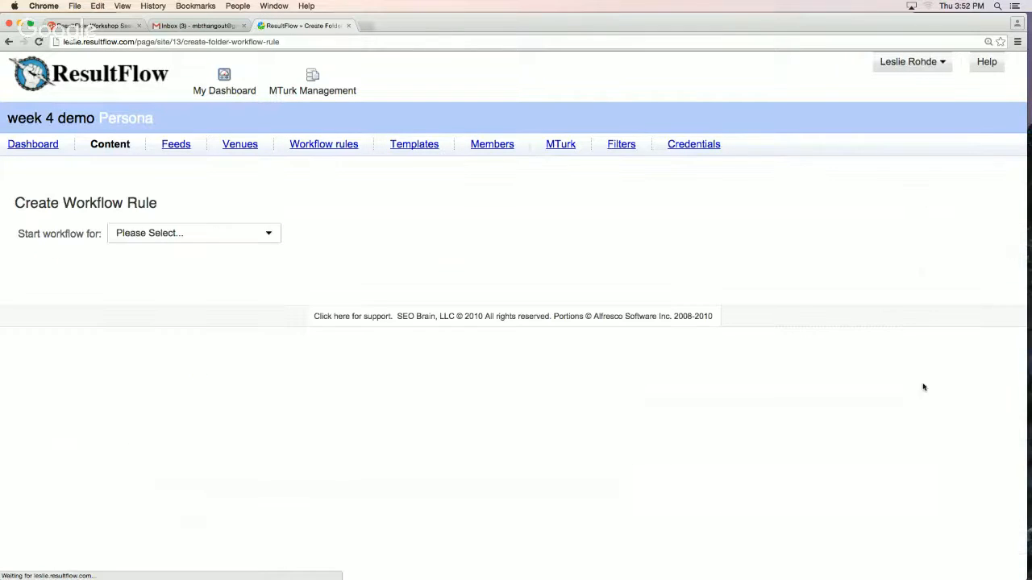
{"action": "left_click", "coordinate": [210, 233]}
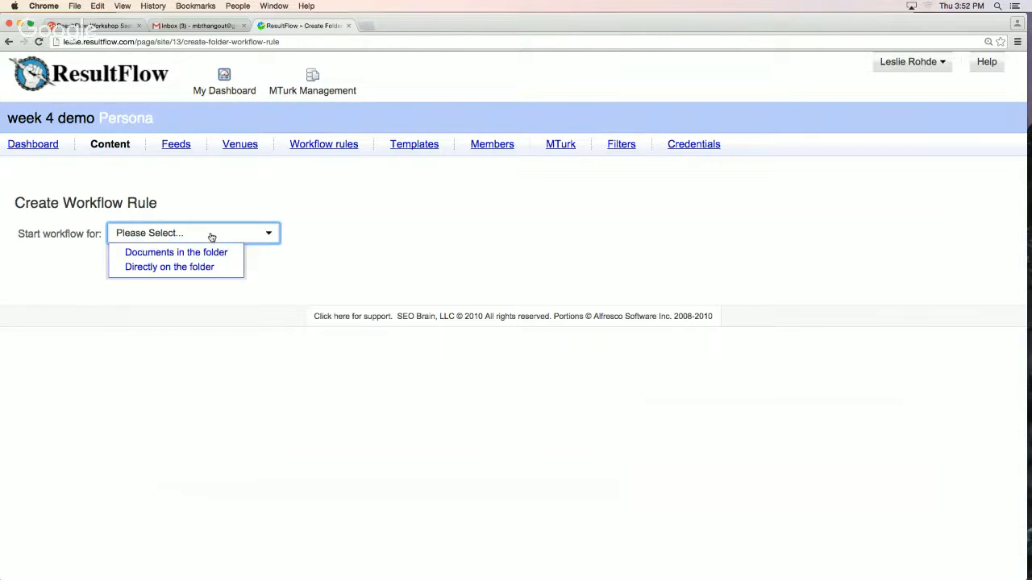
{"action": "left_click", "coordinate": [197, 252]}
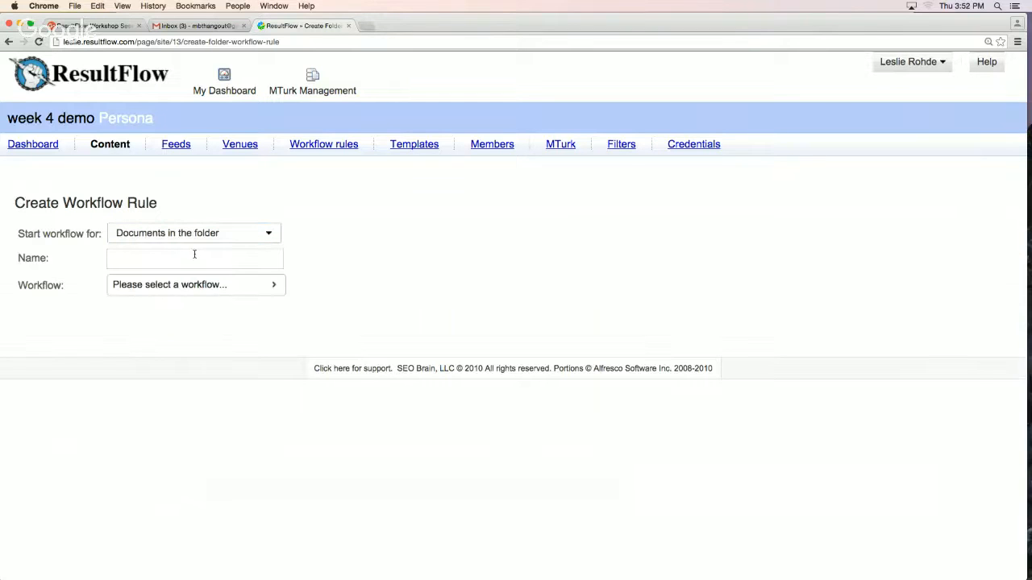
{"action": "left_click", "coordinate": [185, 285]}
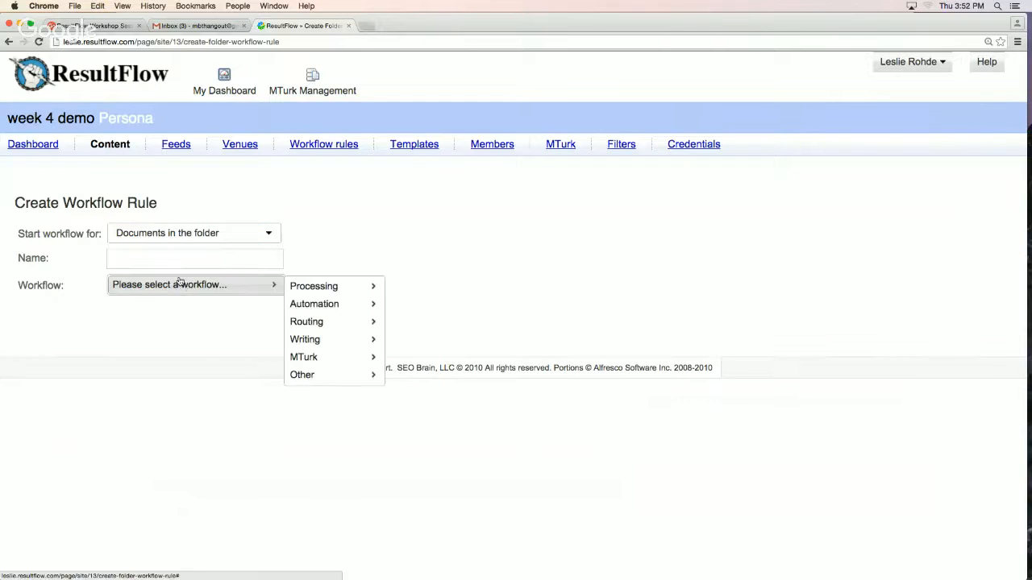
{"action": "left_click", "coordinate": [173, 258]}
{"action": "type", "text": "add "}
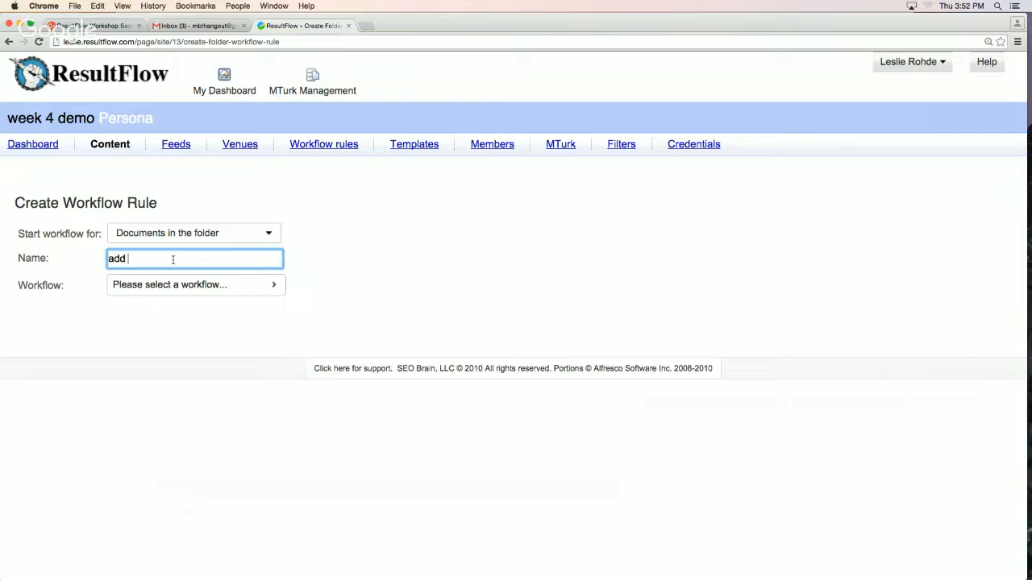
{"action": "type", "text": "image"}
{"action": "left_click", "coordinate": [170, 286]}
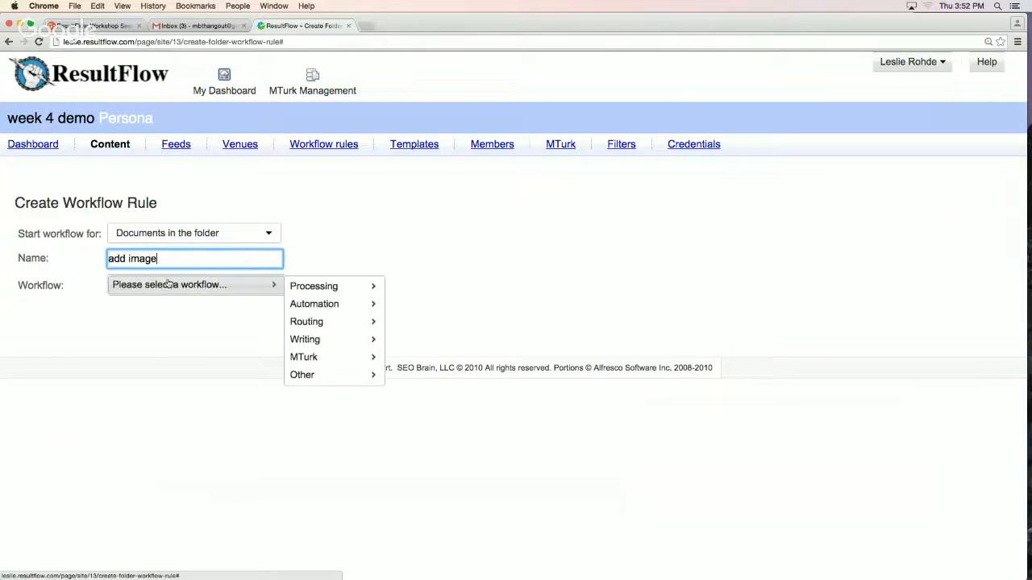
{"action": "mouse_move", "coordinate": [362, 290]}
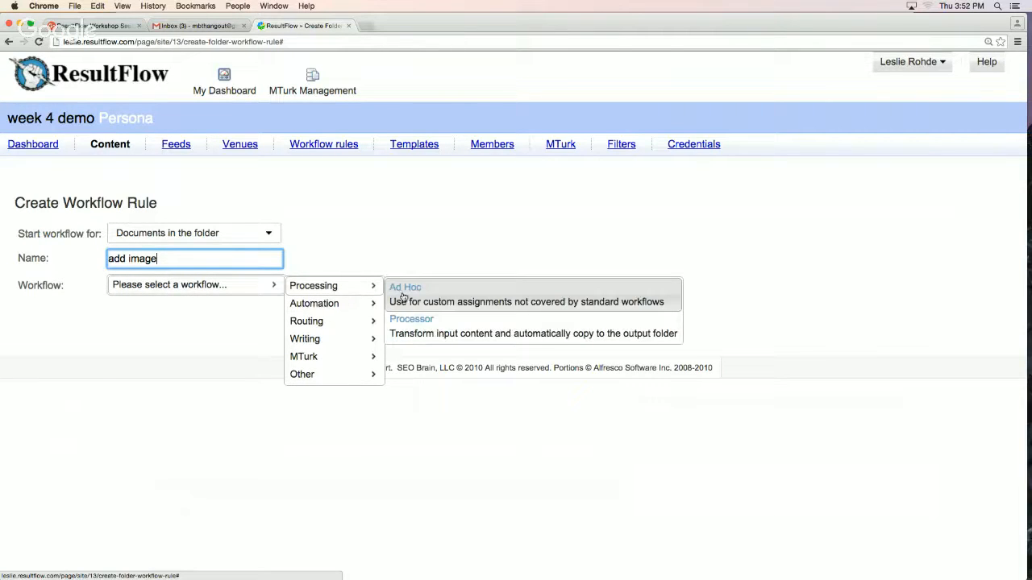
{"action": "left_click", "coordinate": [407, 324]}
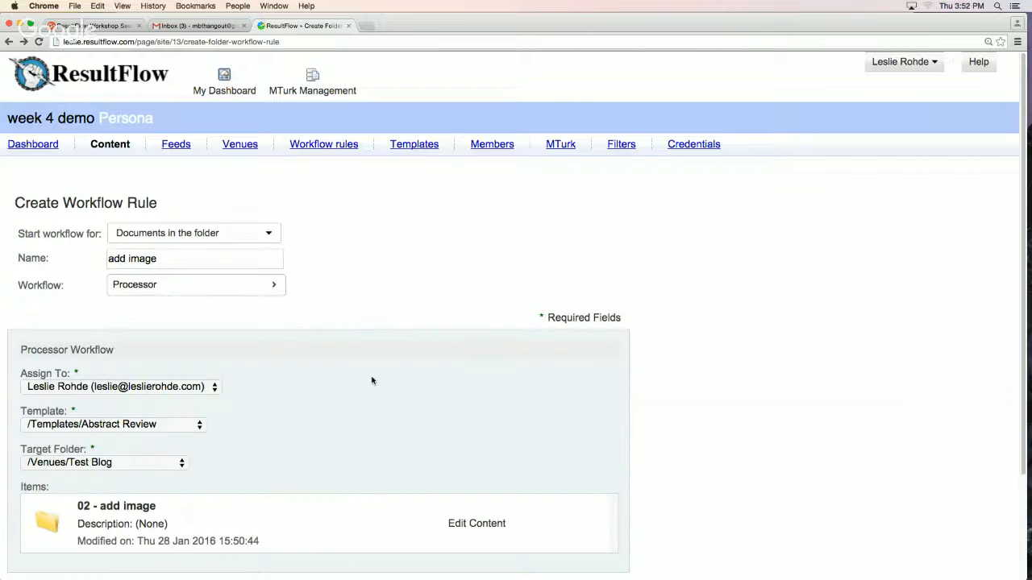
Create the Processor rule with template /Templates/Processor - add image and target folder /Content/03 - scheduled to post
{"action": "scroll", "coordinate": [371, 376], "scroll_direction": "down", "scroll_amount": 1}
{"action": "scroll", "coordinate": [371, 377], "scroll_direction": "down", "scroll_amount": 3}
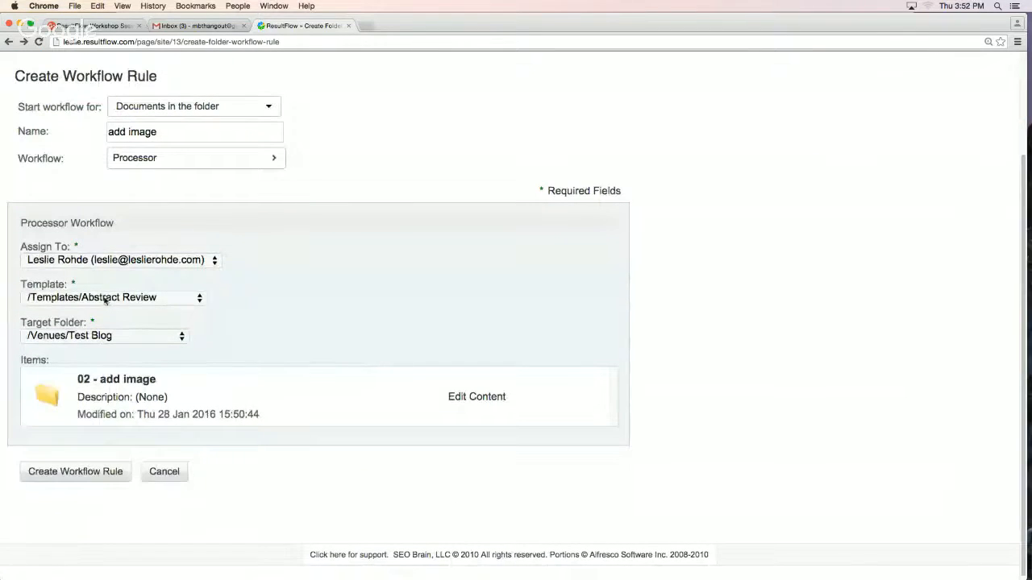
{"action": "left_click", "coordinate": [106, 299]}
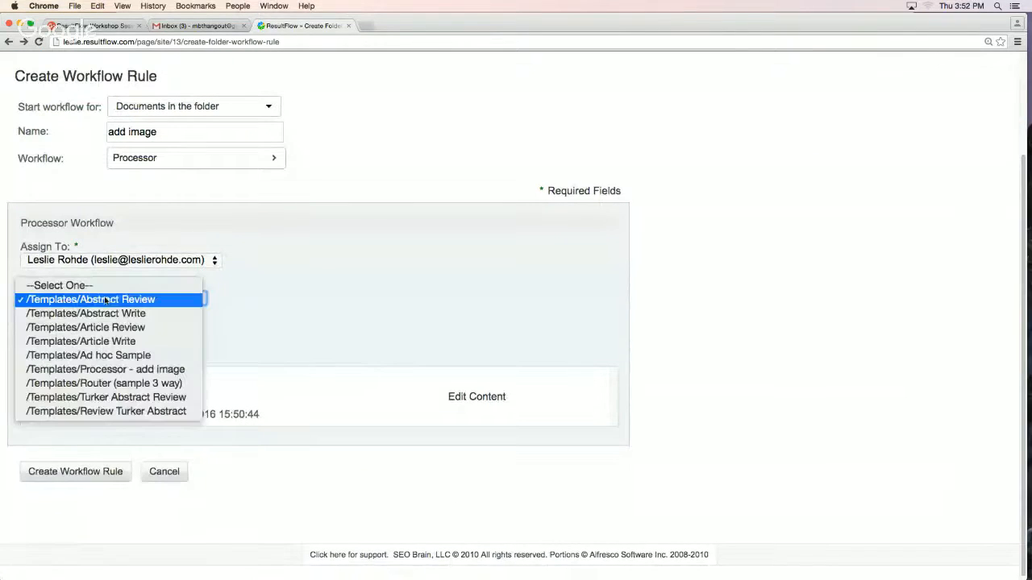
{"action": "left_click", "coordinate": [125, 370]}
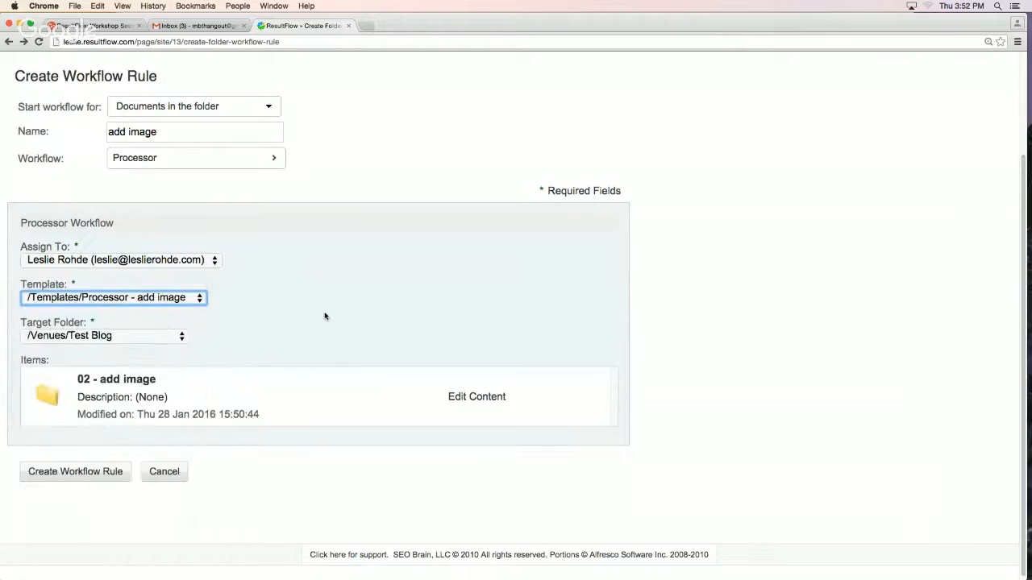
{"action": "left_click", "coordinate": [95, 337]}
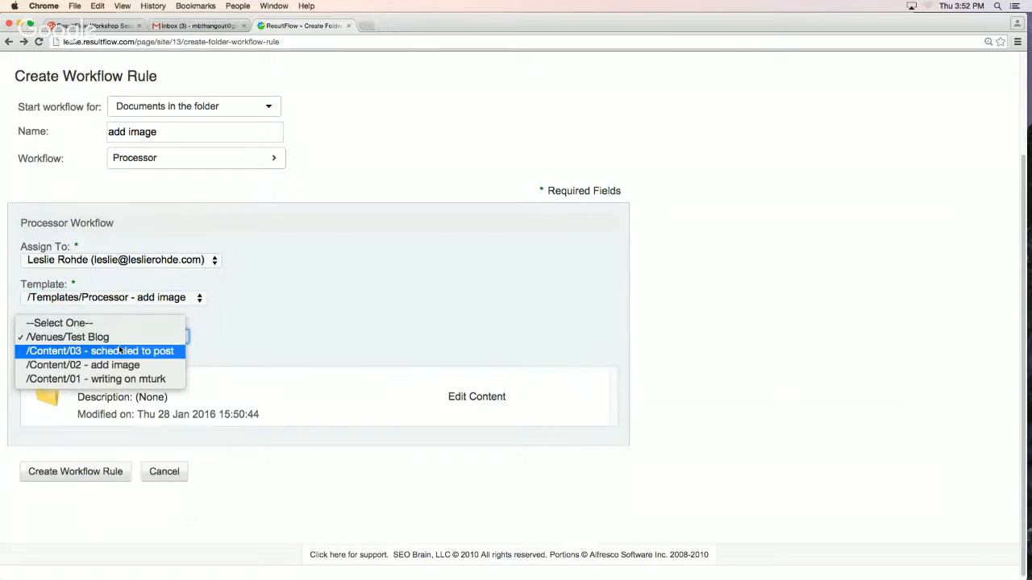
{"action": "left_click", "coordinate": [122, 352]}
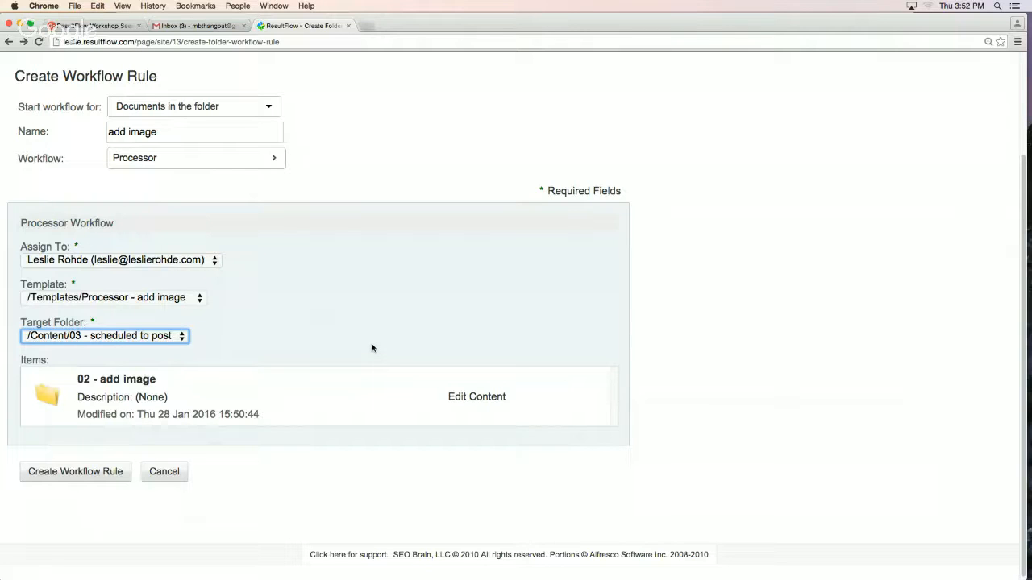
{"action": "left_click", "coordinate": [51, 473]}
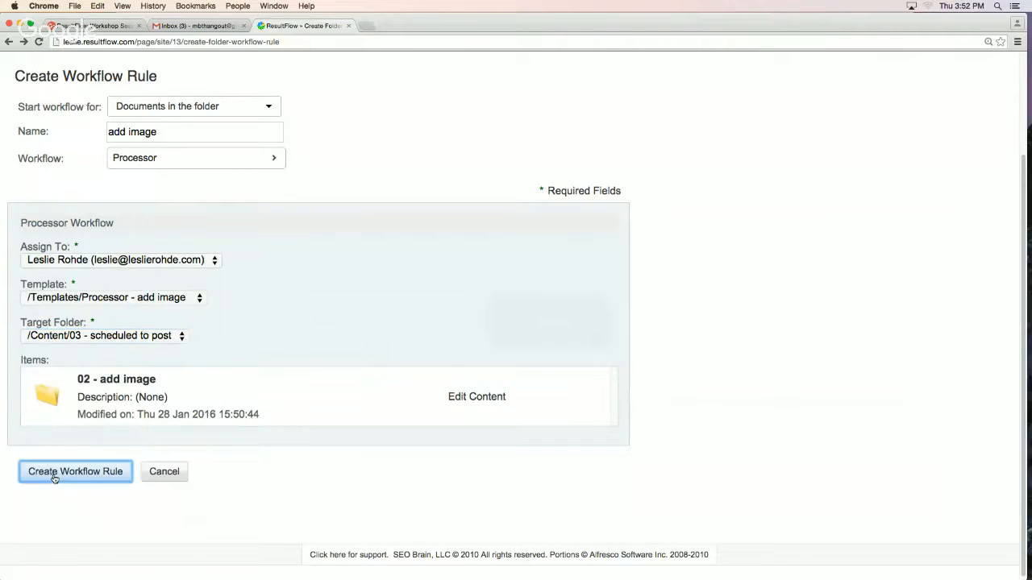
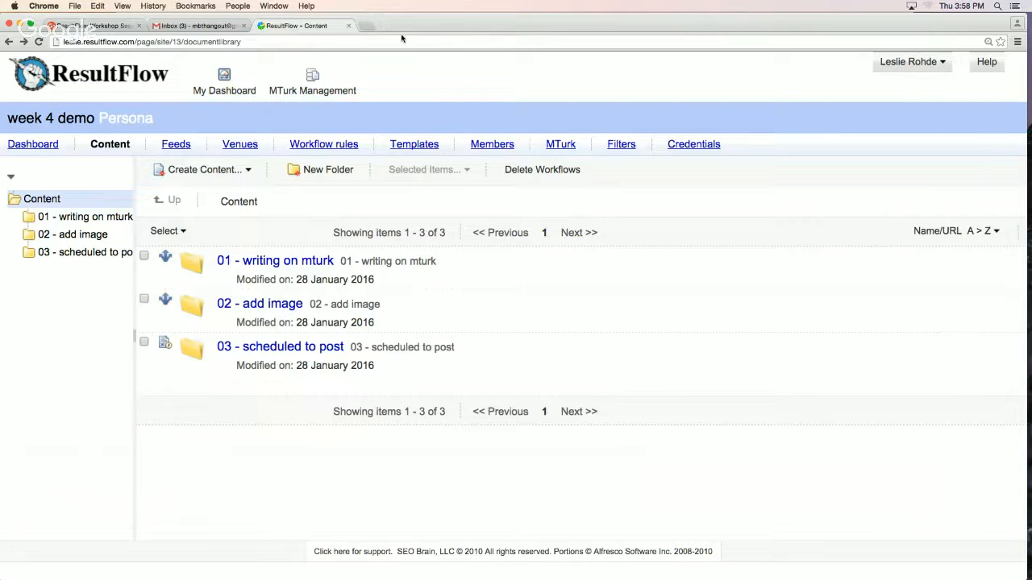
Move the browser window out of the way, switch to the Google Hangouts window and stop the screen sharing
{"action": "left_click_drag", "start_coordinate": [407, 26], "coordinate": [401, 104]}
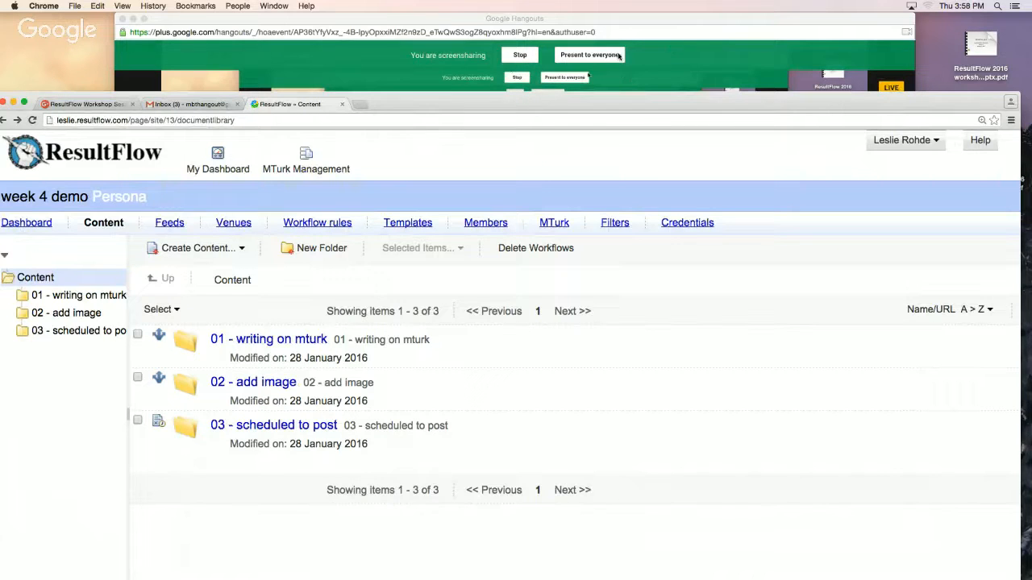
{"action": "left_click", "coordinate": [531, 59]}
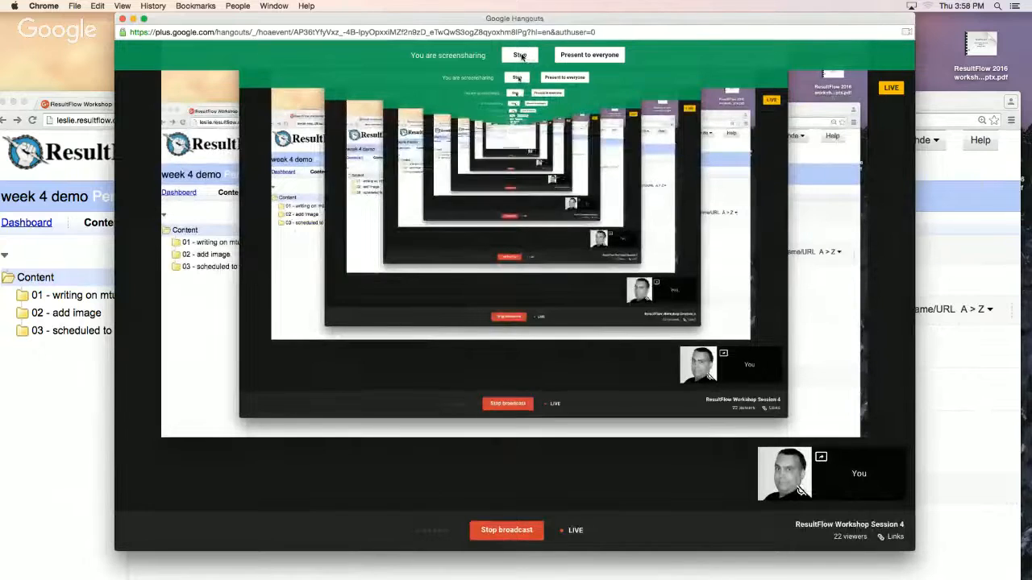
{"action": "left_click", "coordinate": [520, 56]}
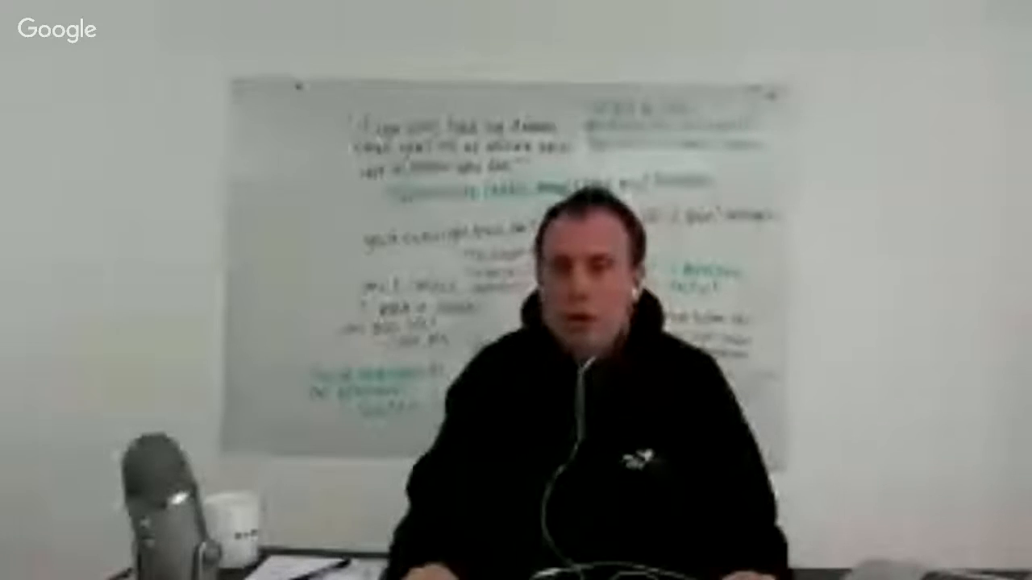